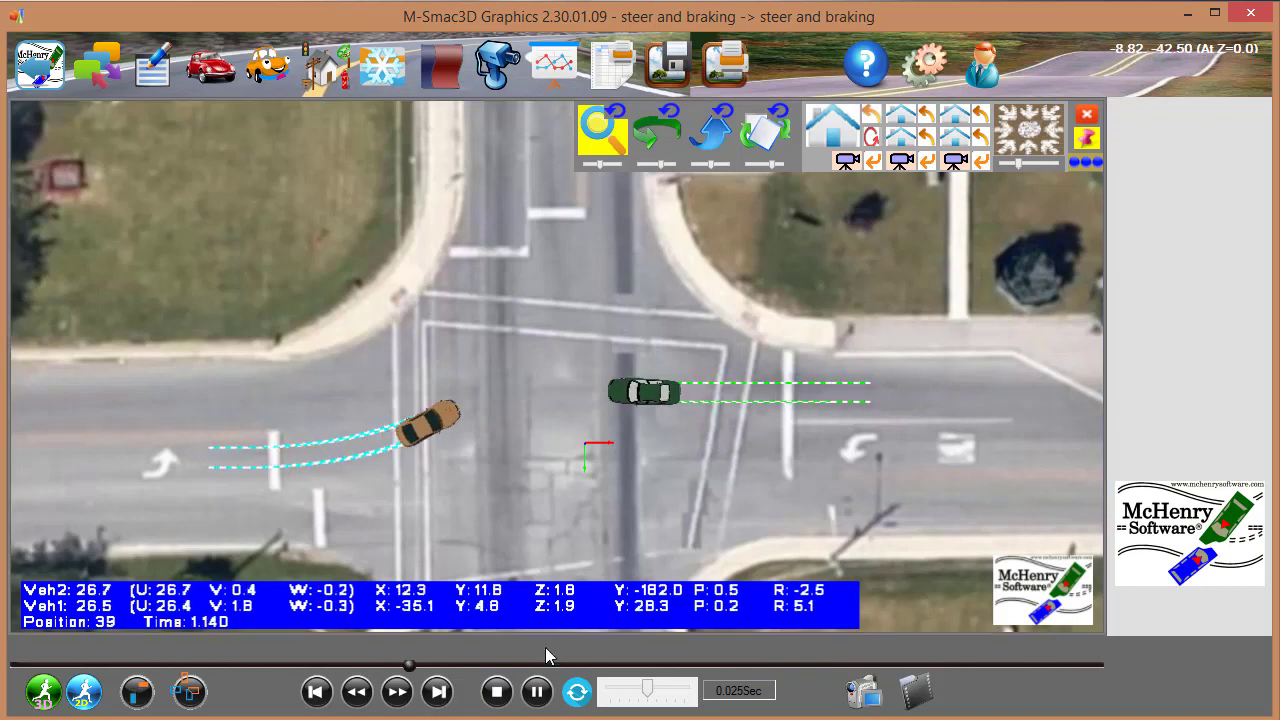
In M-Edit3D, start a 3D/2D project with the New Project Wizard and name it "steer and braking" in MSoft3D\Projects
click(537, 691)
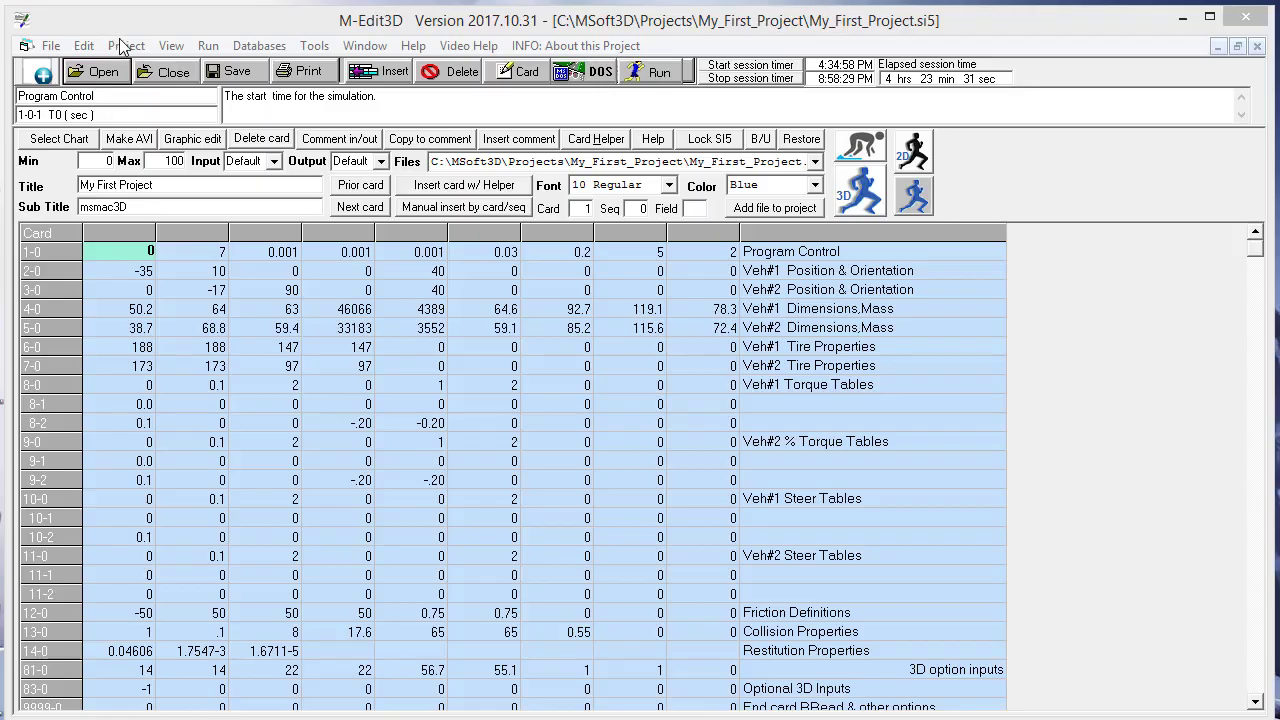
click(126, 46)
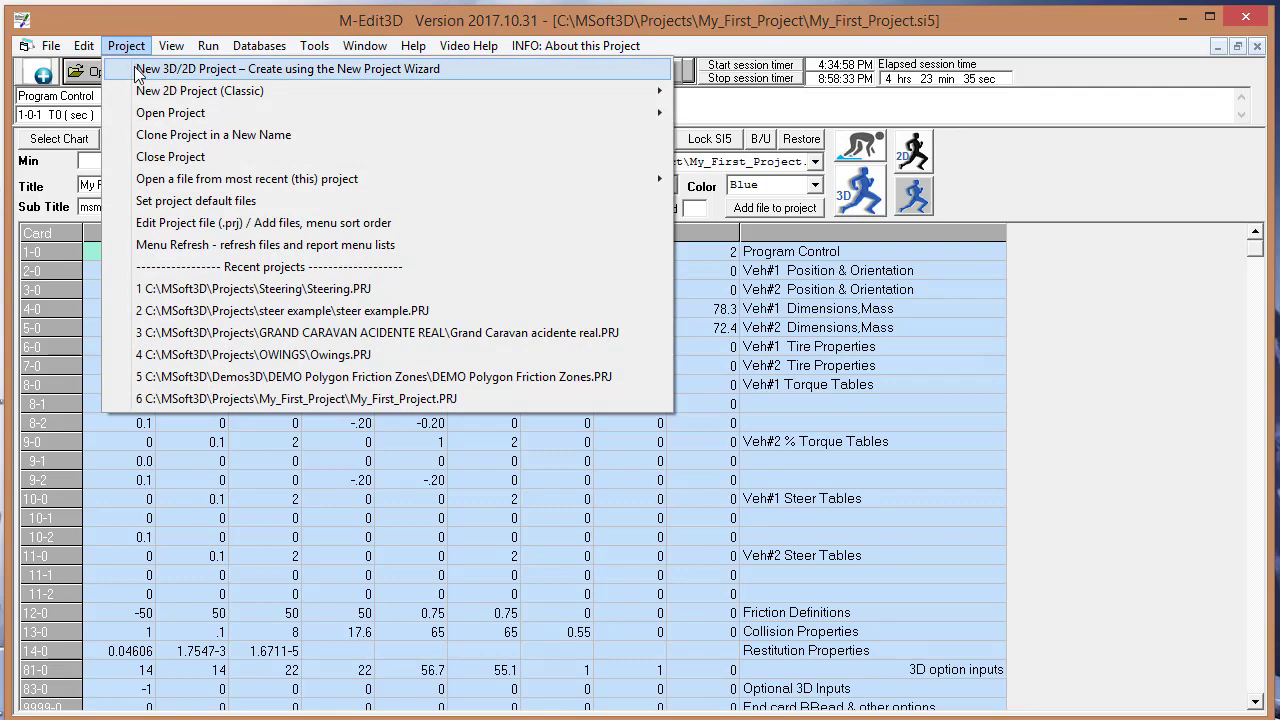
click(140, 69)
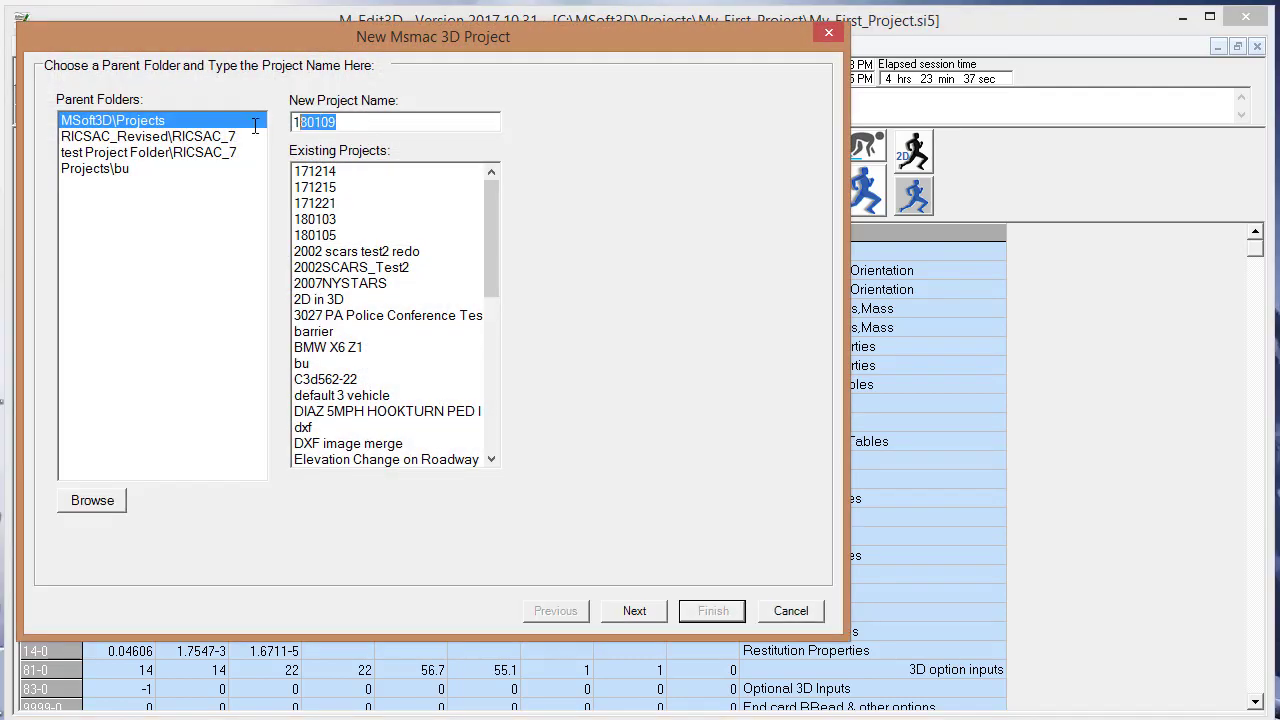
text(steer and braking)
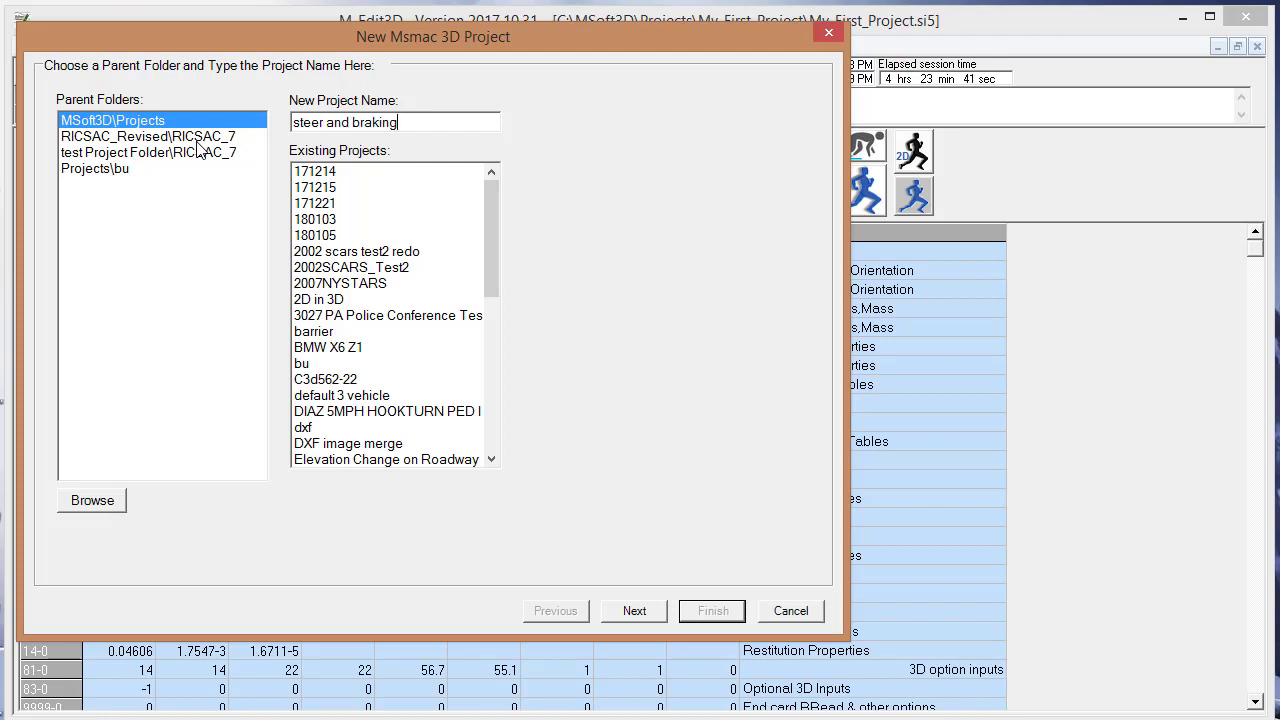
click(634, 610)
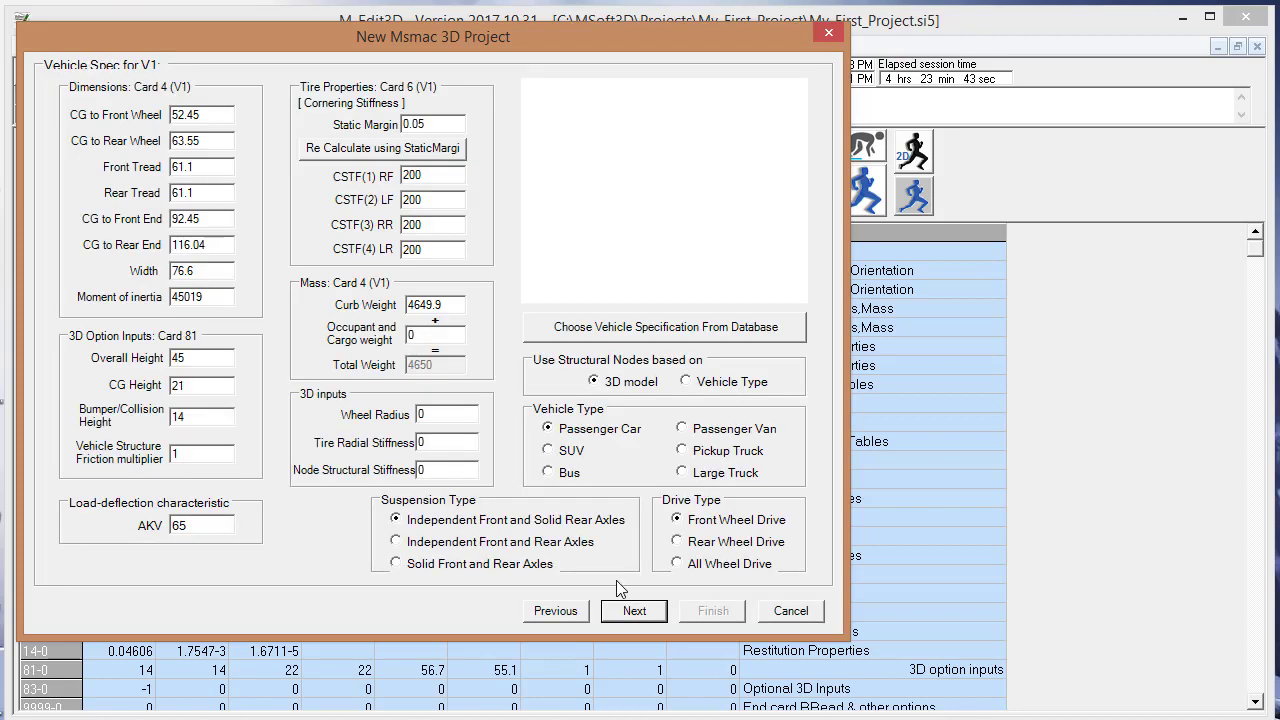
Load the 2002 Ford Mustang 2DR Convertible Base specification for vehicle 1 from the database and enter its occupant and cargo weight
click(595, 326)
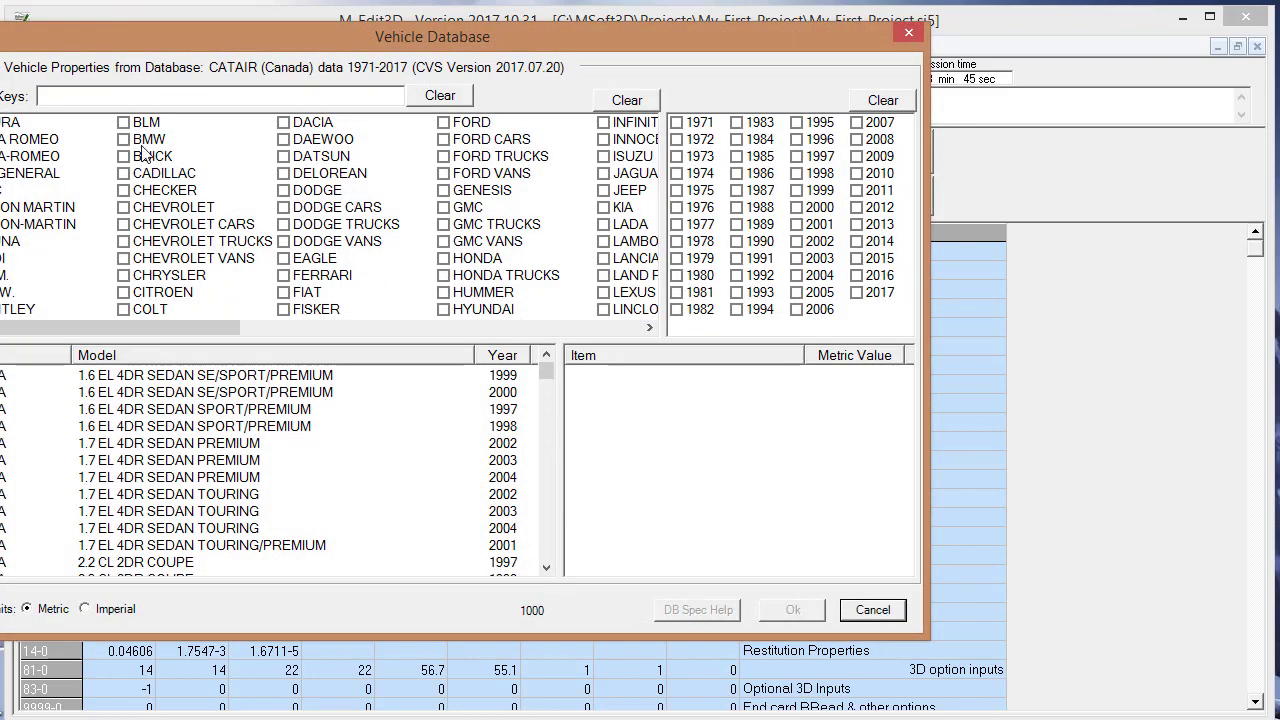
click(89, 99)
text(mustang)
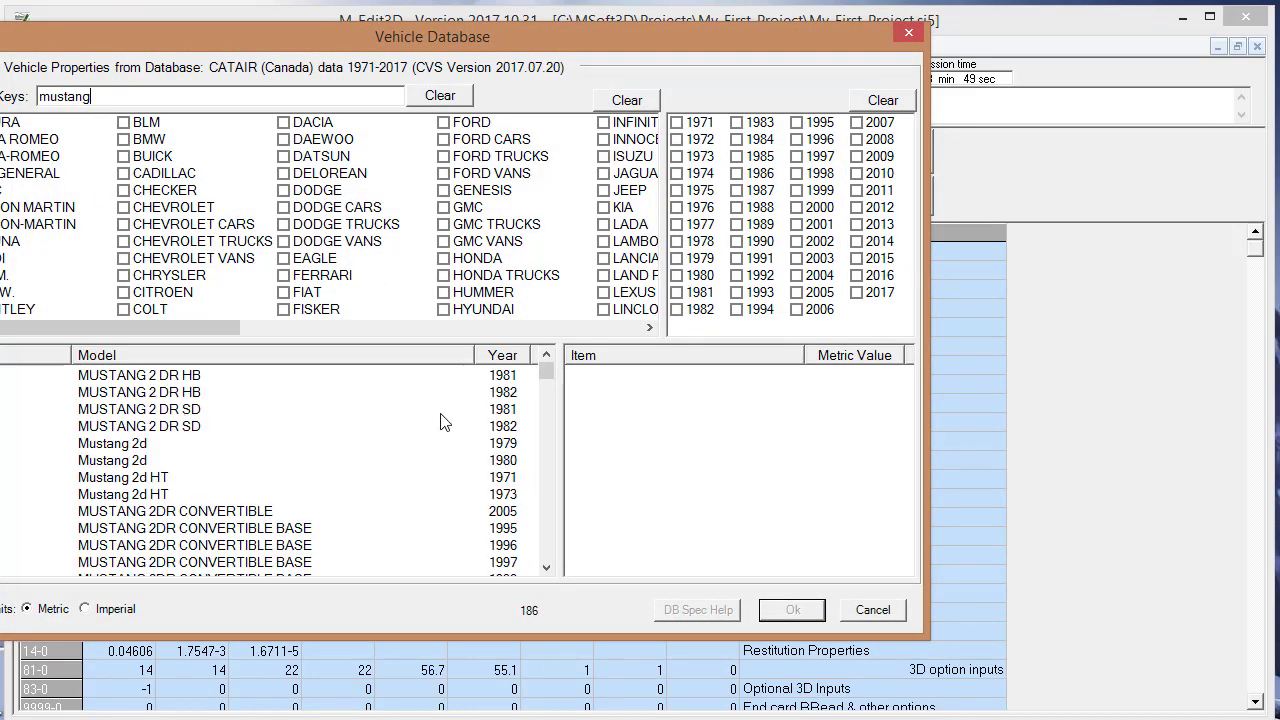
click(549, 570)
click(549, 570)
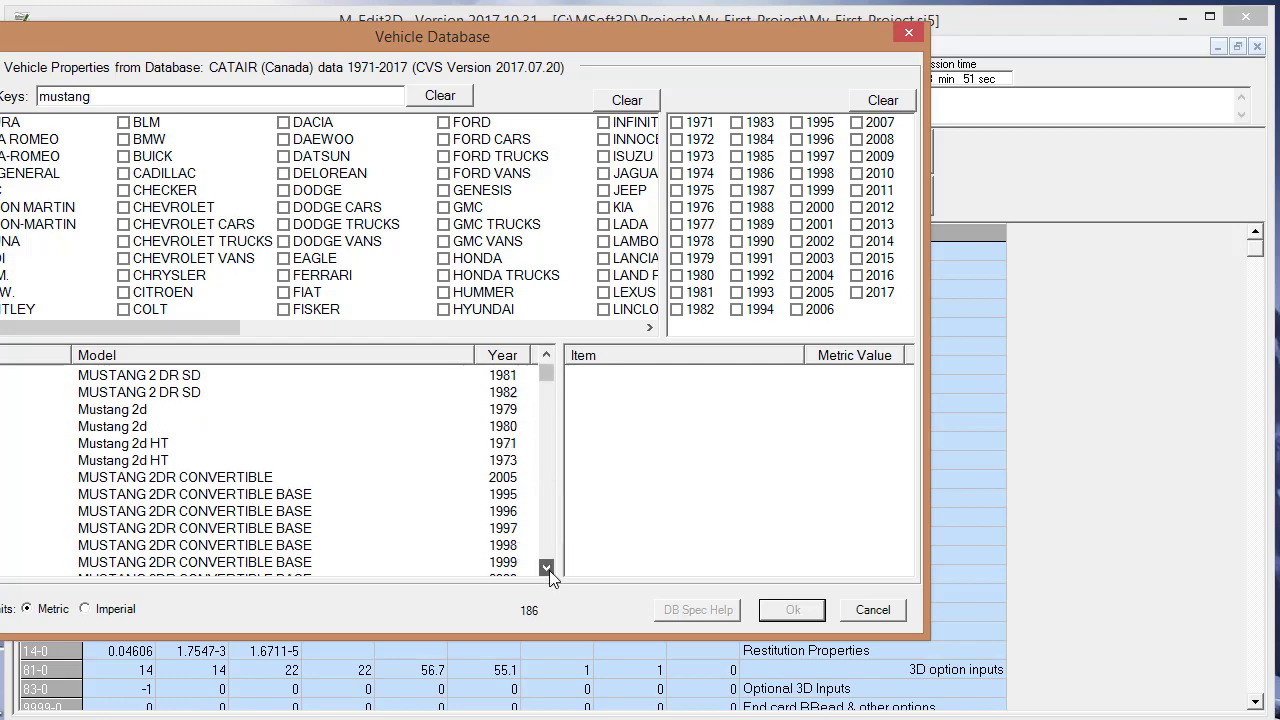
click(549, 570)
click(549, 570)
click(549, 570)
click(549, 570)
click(525, 545)
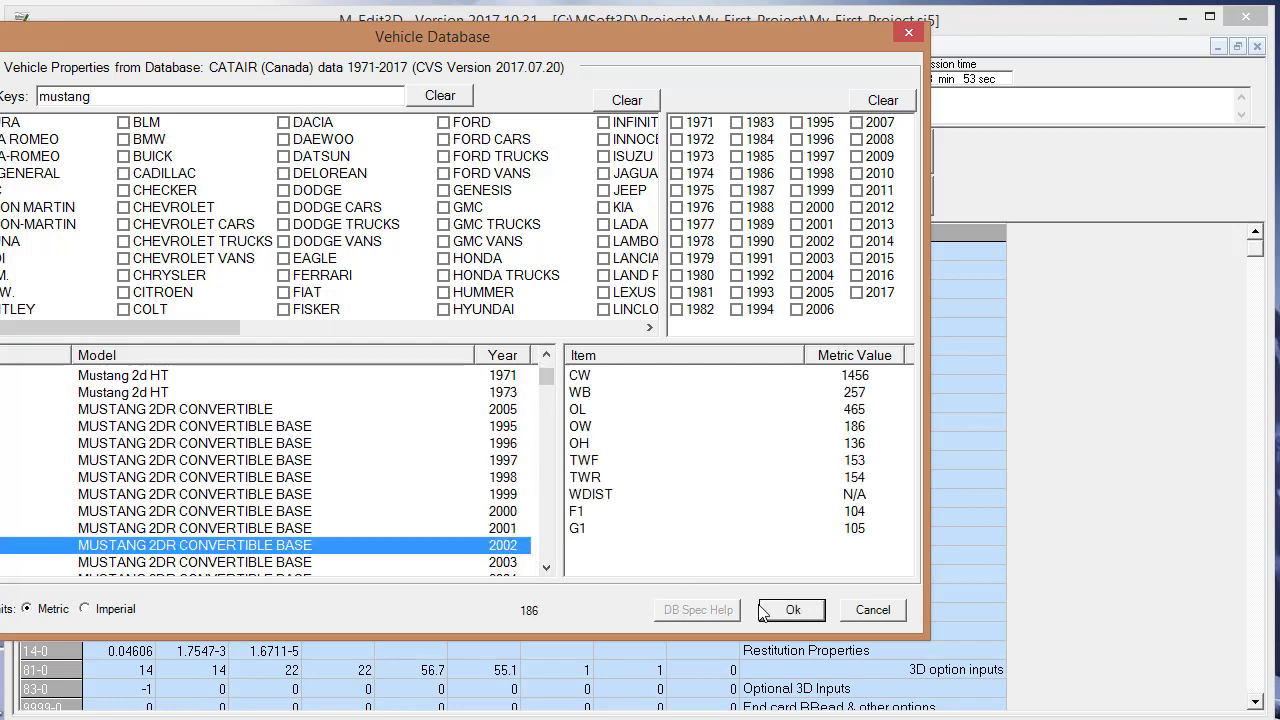
click(792, 610)
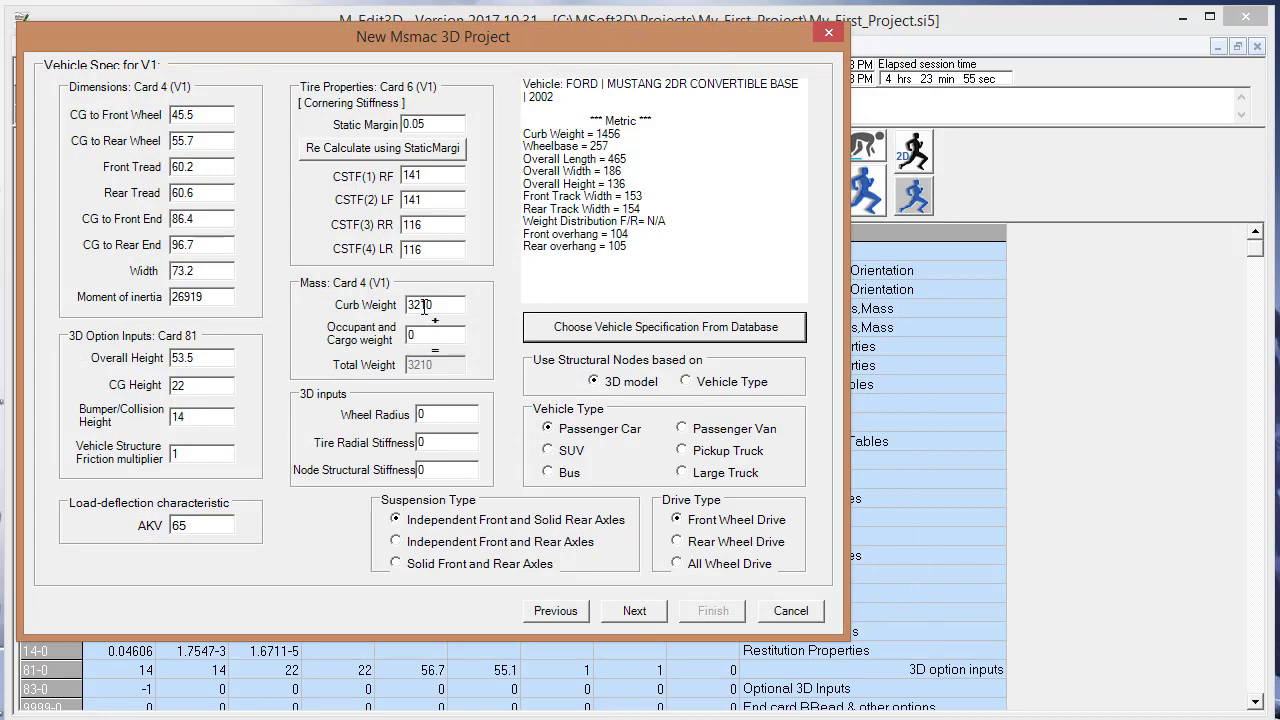
click(434, 335)
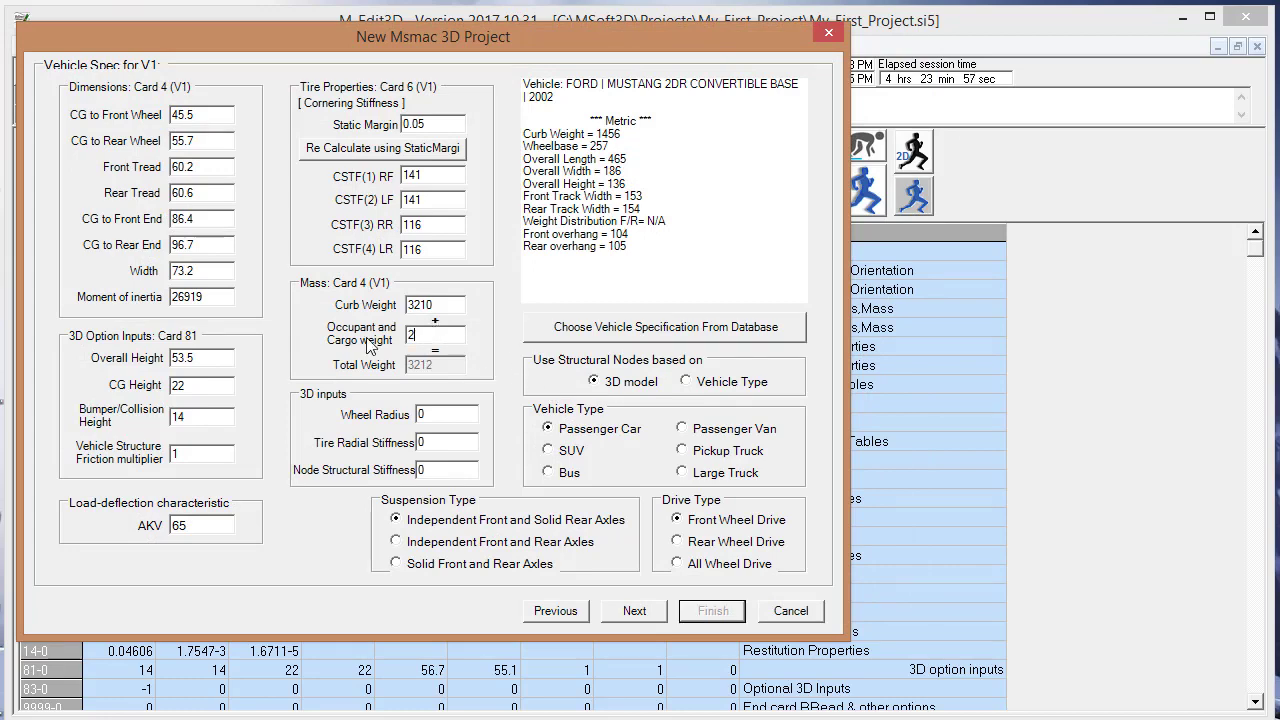
click(636, 611)
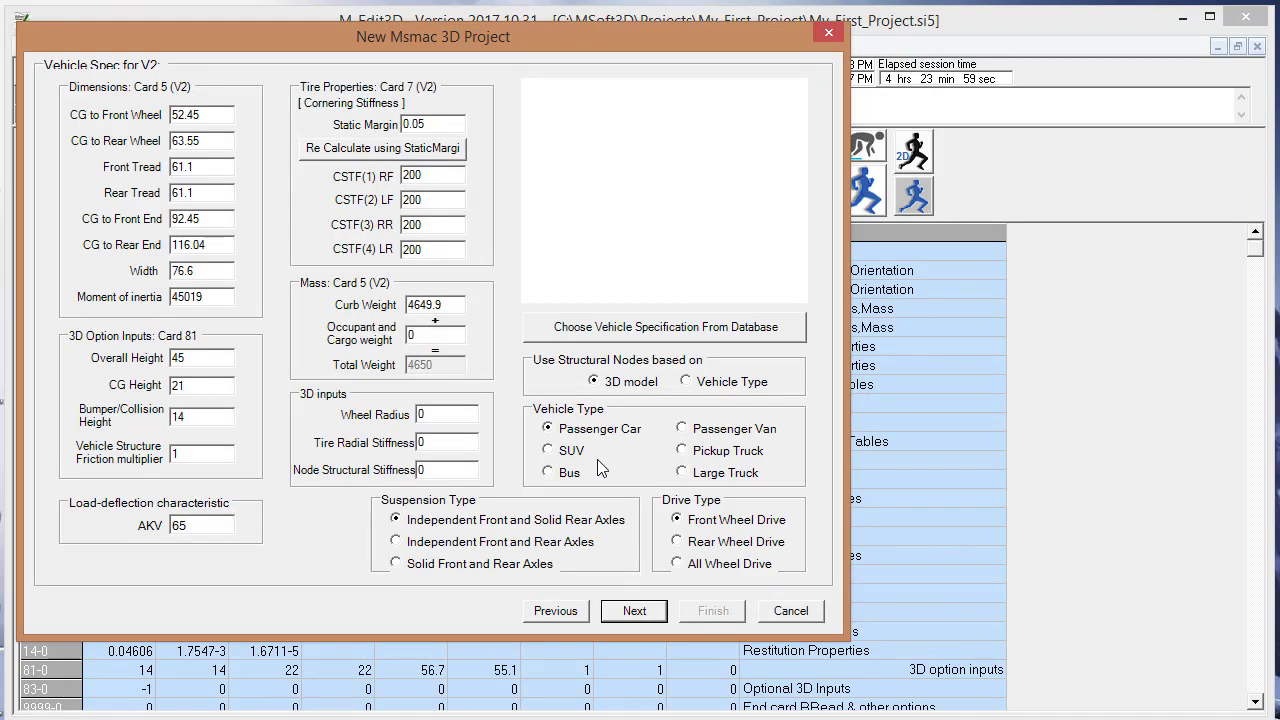
Load the 1994 Chevrolet Lumina 4DR Sedan Base/Euro/Euro 3.4 specification for vehicle 2 and set its occupant and cargo weight to 175
click(570, 327)
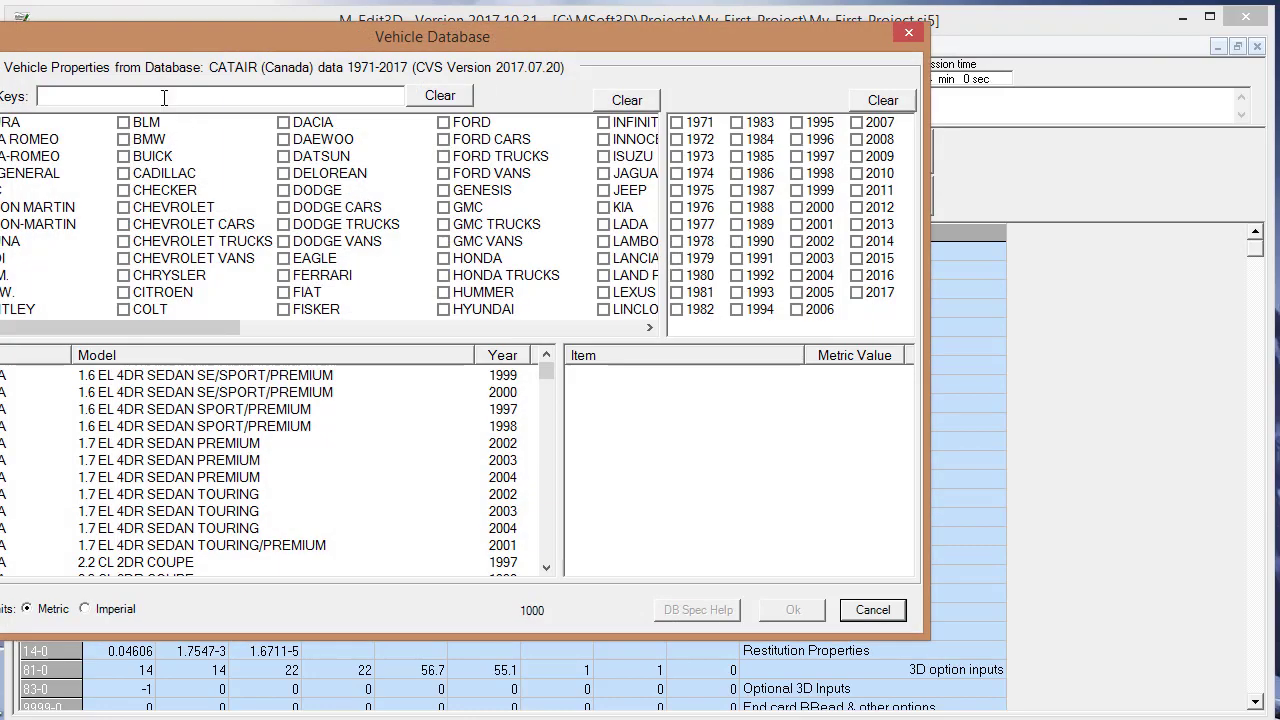
text(lumina)
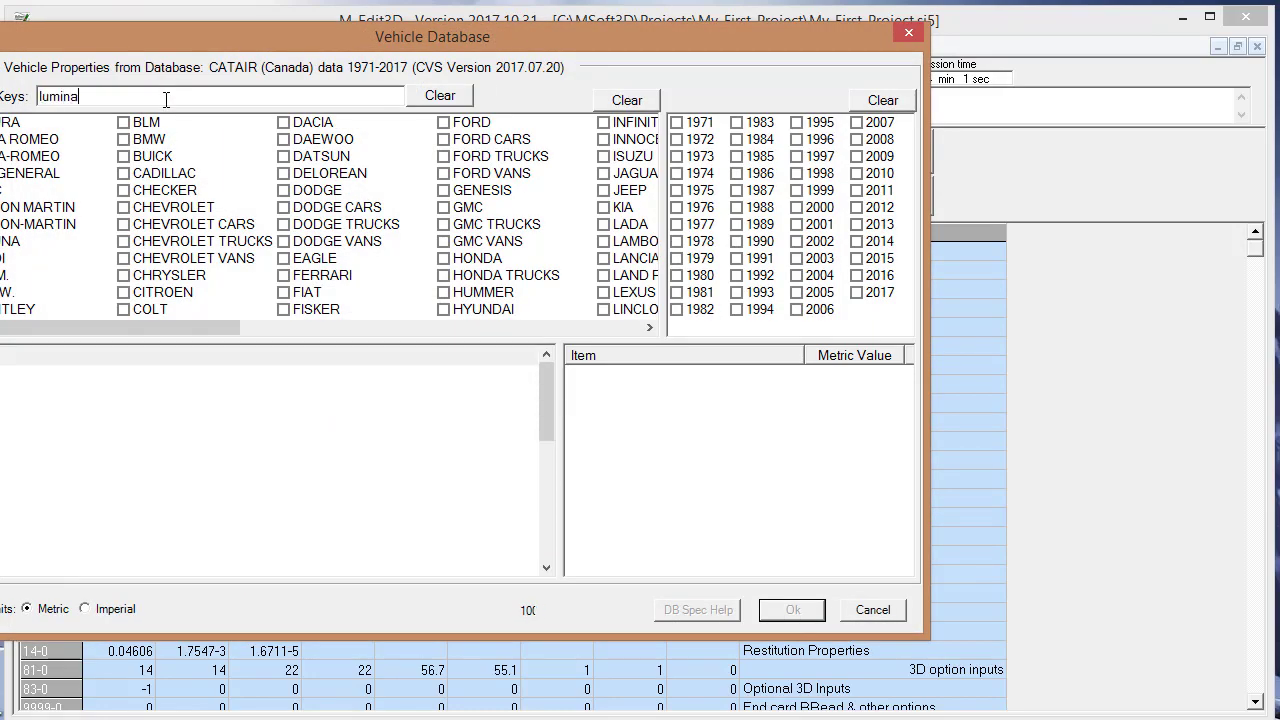
scroll(545, 415, down, 1)
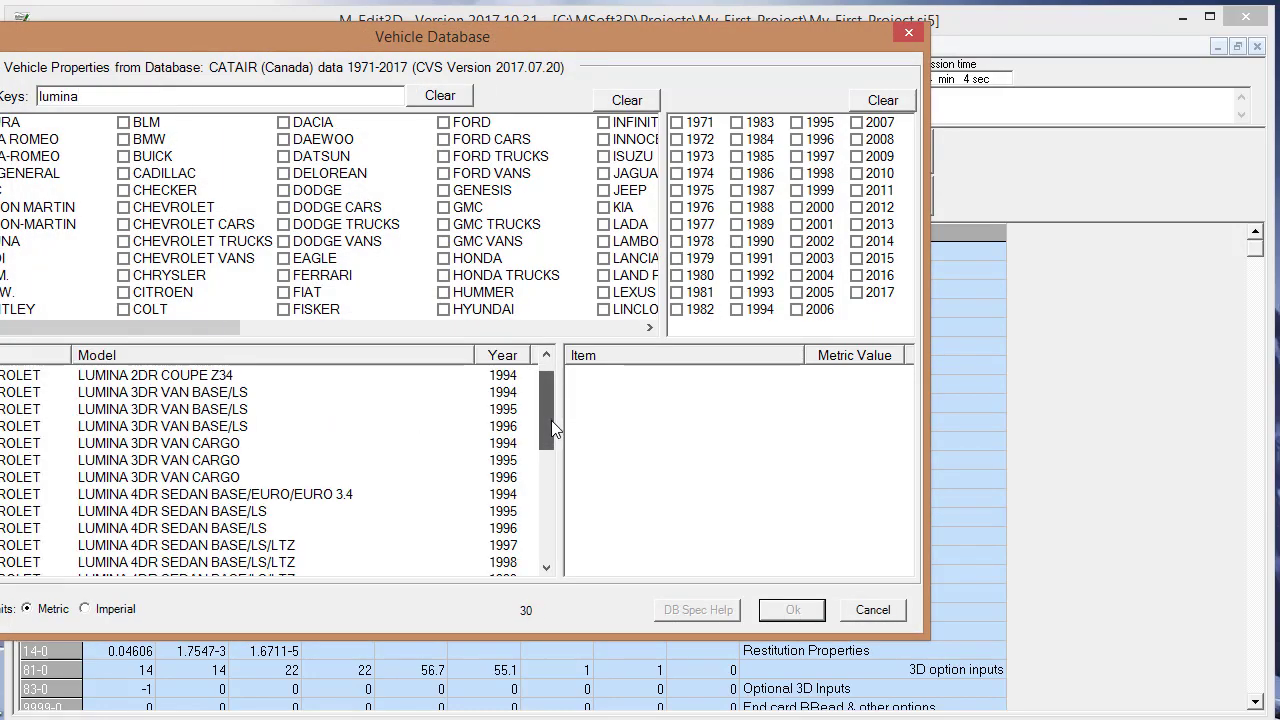
click(505, 447)
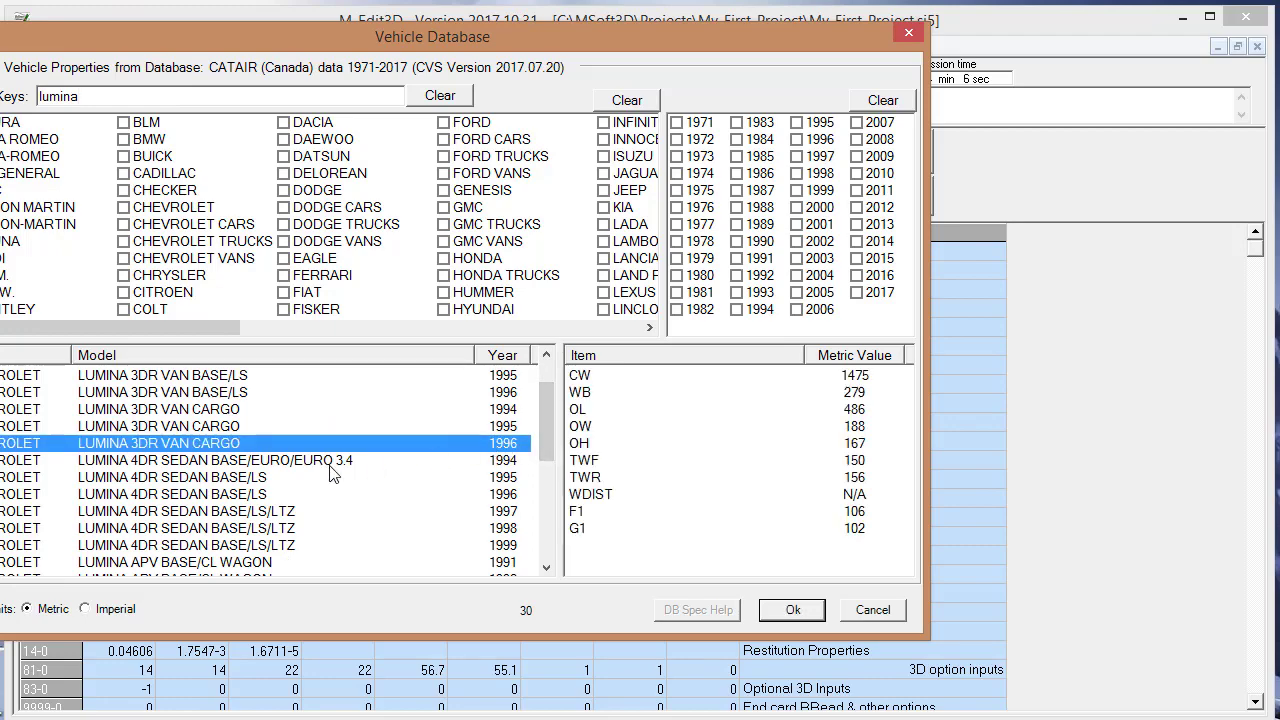
click(298, 462)
click(793, 610)
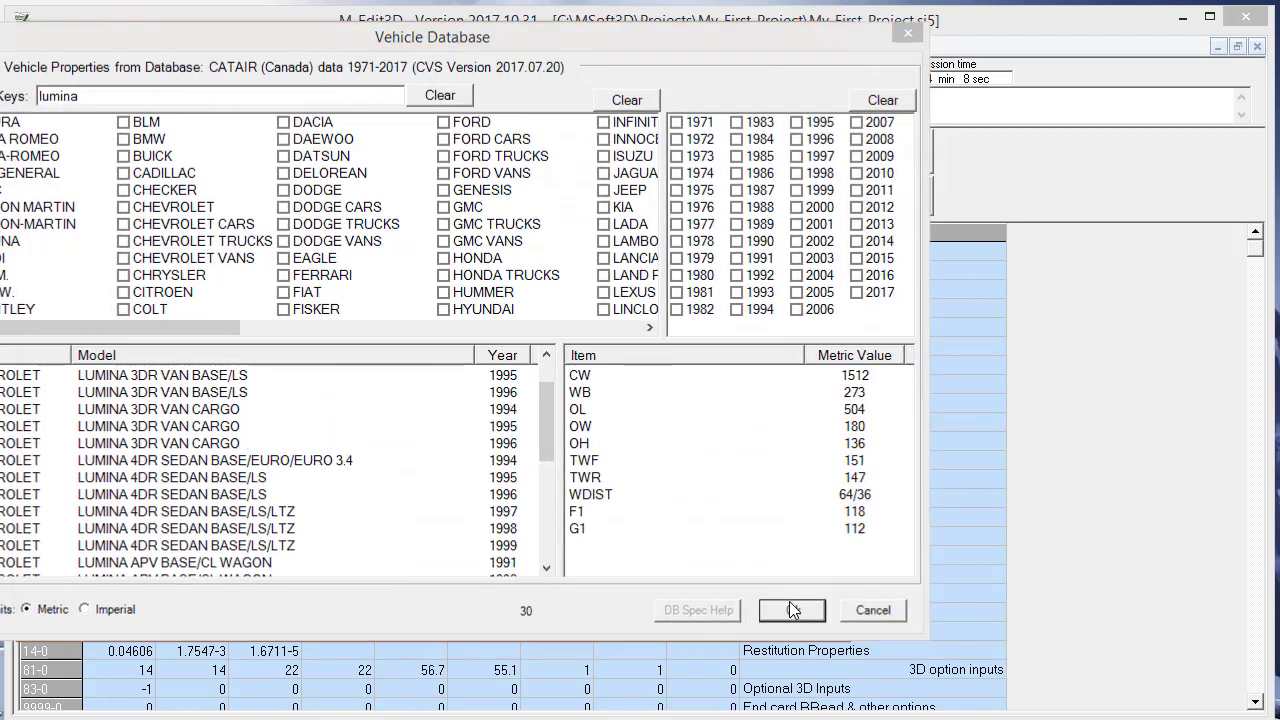
click(433, 338)
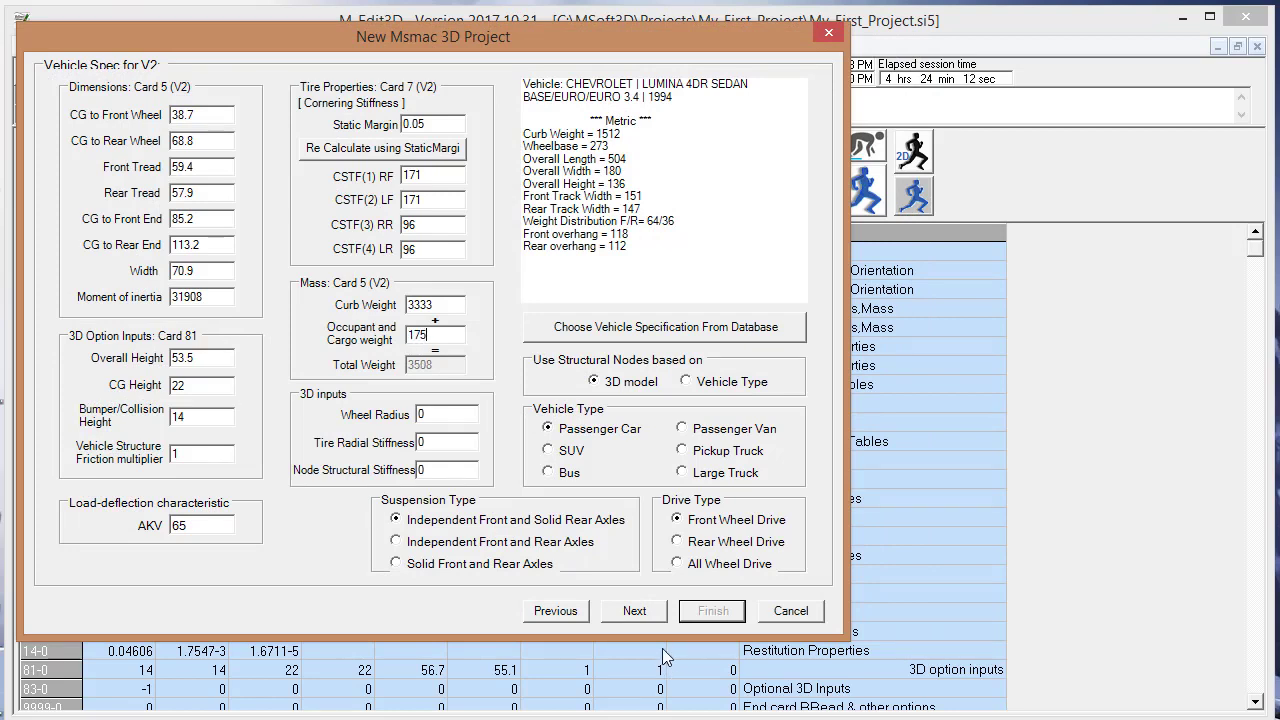
click(636, 610)
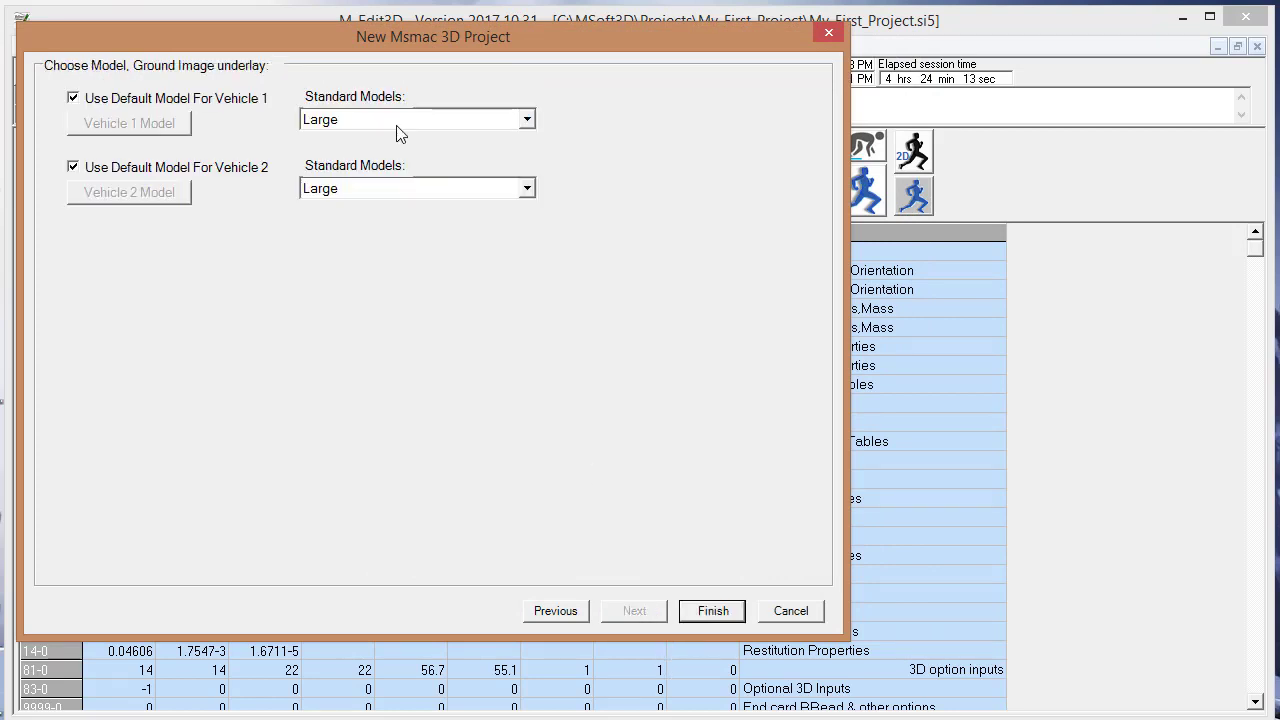
Turn off the default models for both vehicles and assign 2002_Ford_Mustang.M3D to vehicle 1
click(138, 100)
click(116, 168)
click(118, 123)
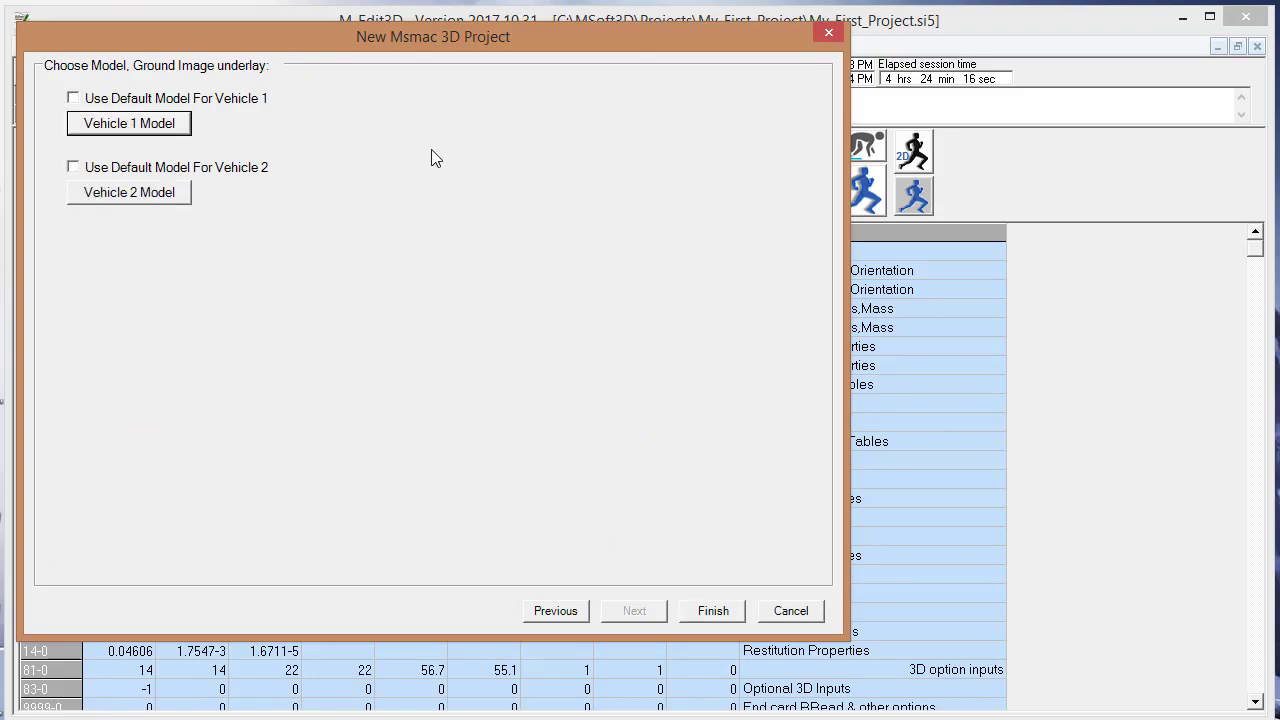
click(114, 324)
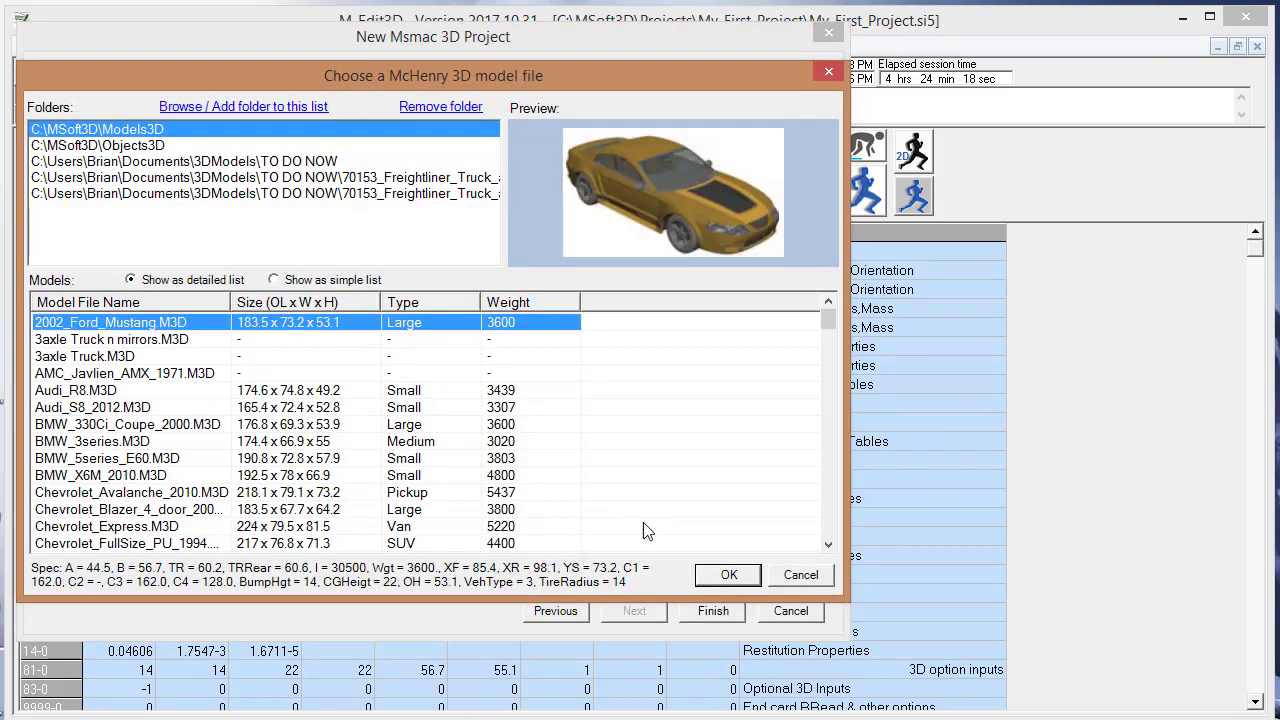
click(712, 572)
Assign the Chevy_Lumina.M3D model to vehicle 2 and finish creating the project
click(130, 192)
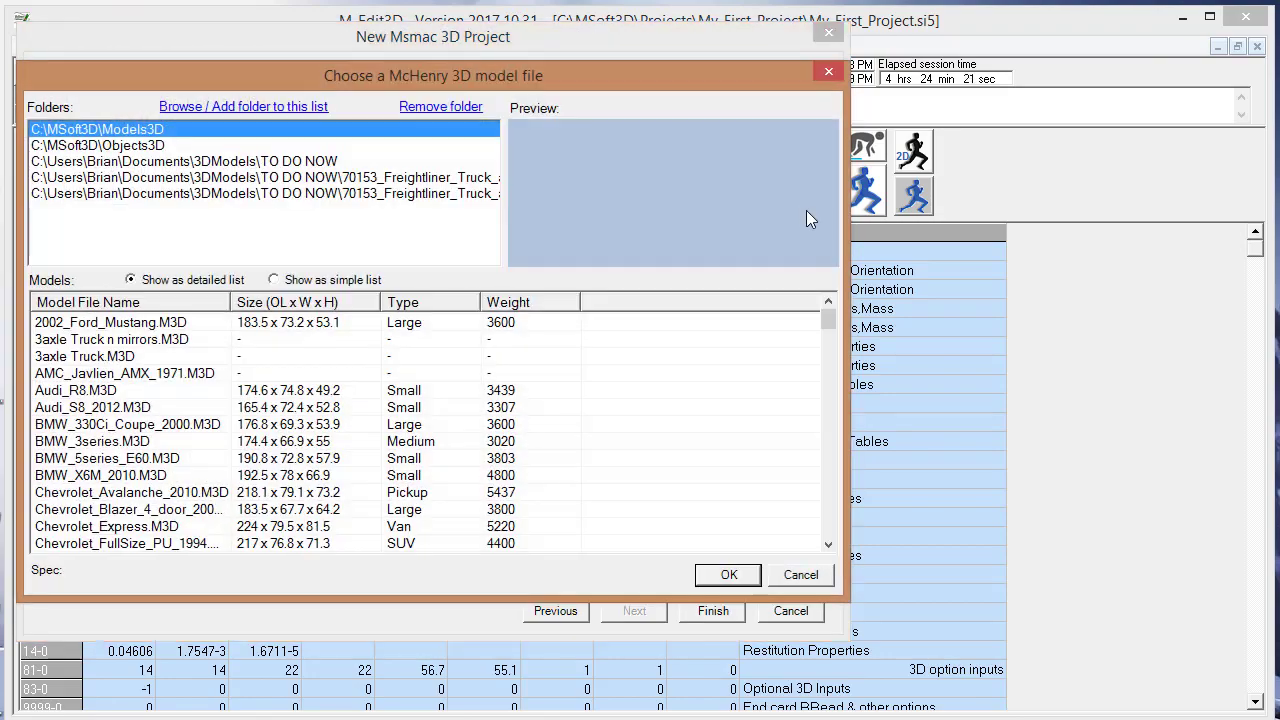
drag(829, 320, 830, 334)
scroll(834, 340, down, 2)
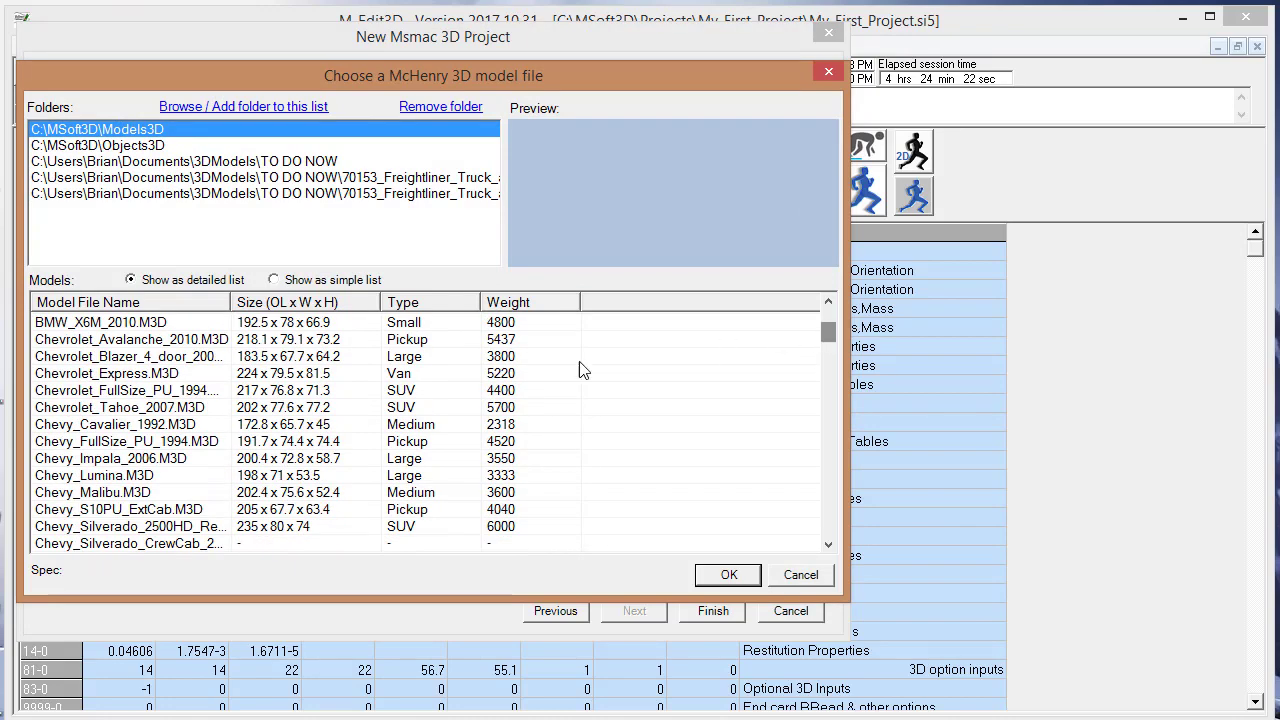
click(110, 476)
click(729, 575)
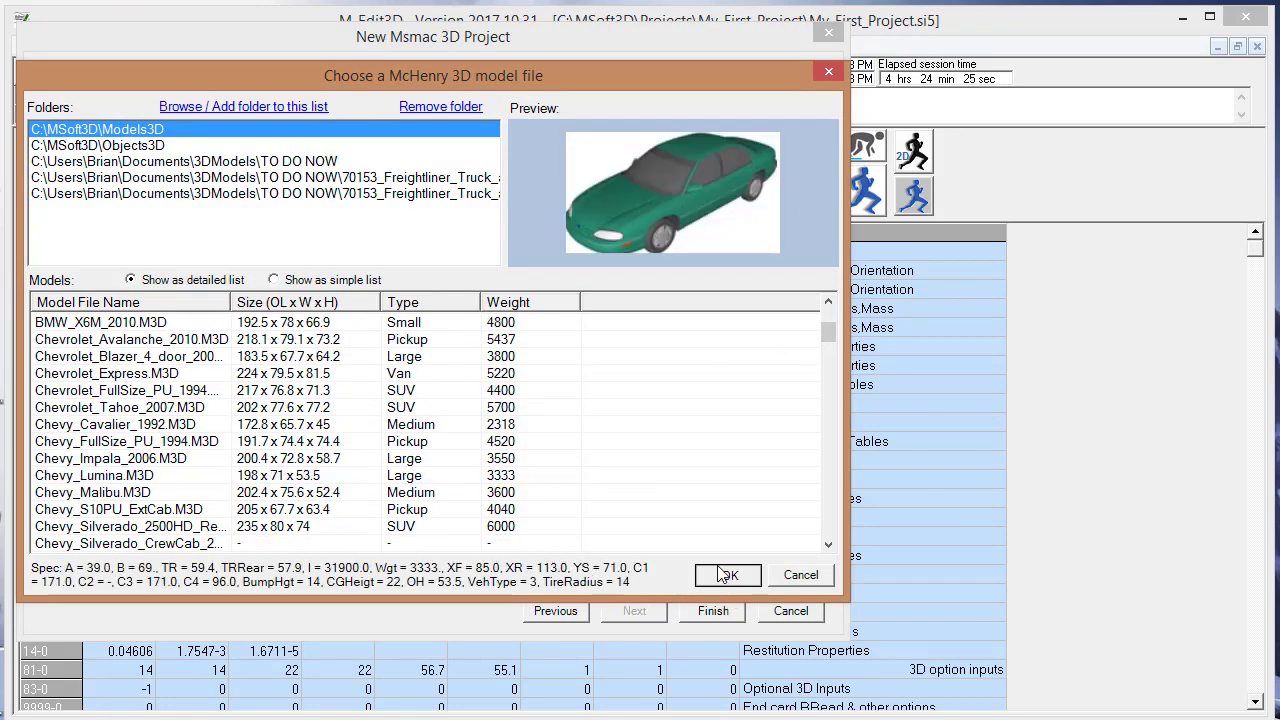
click(711, 611)
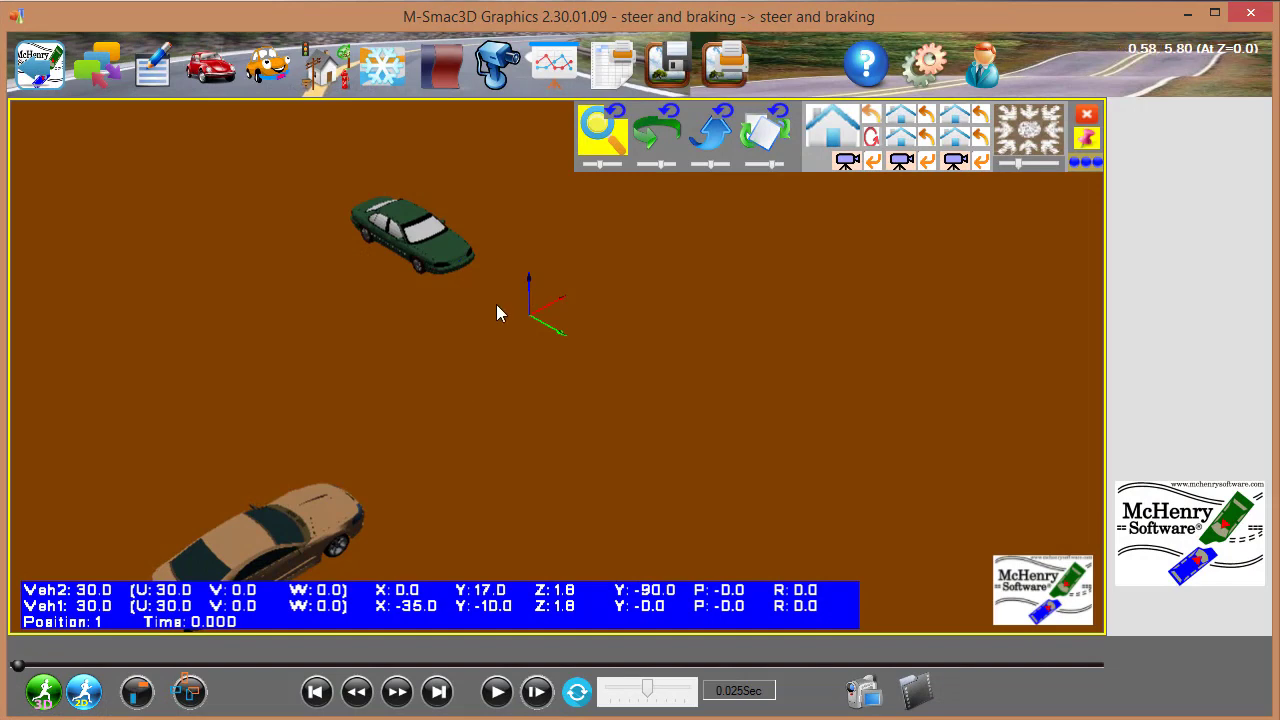
Load "4 lane intersection.jpg" as the ground image in M-Smac3D Graphics
click(440, 65)
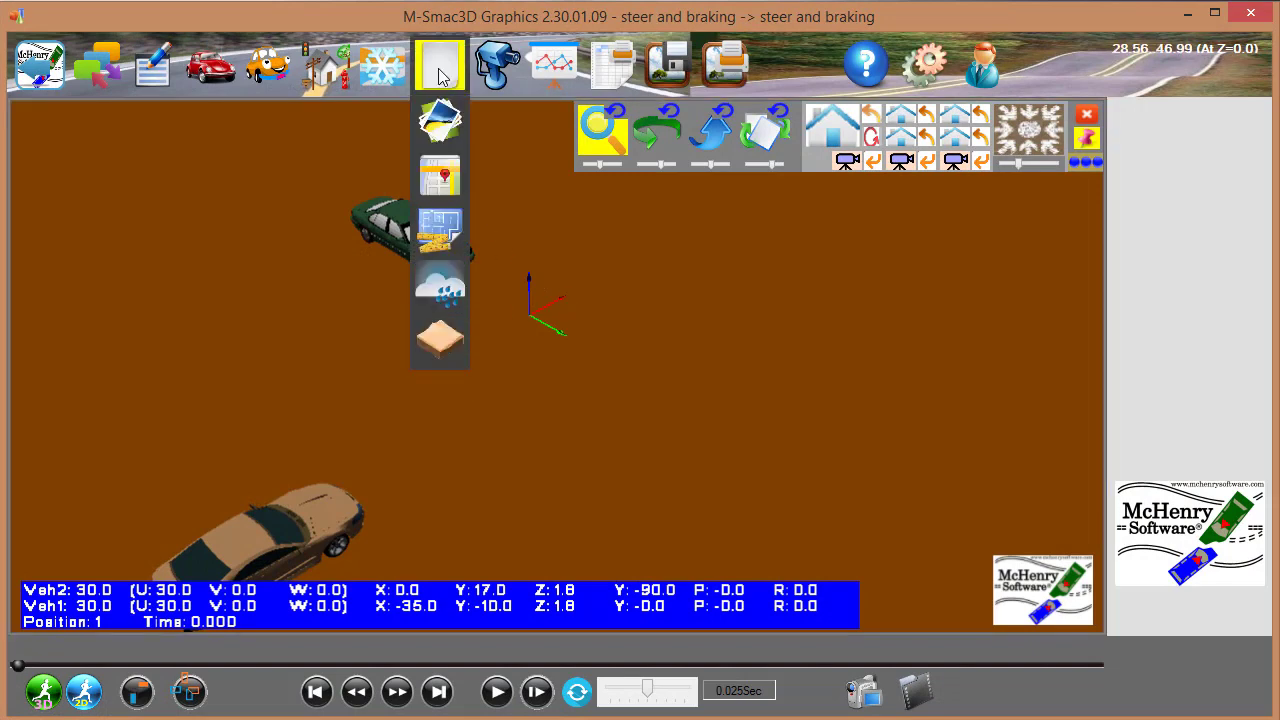
click(443, 120)
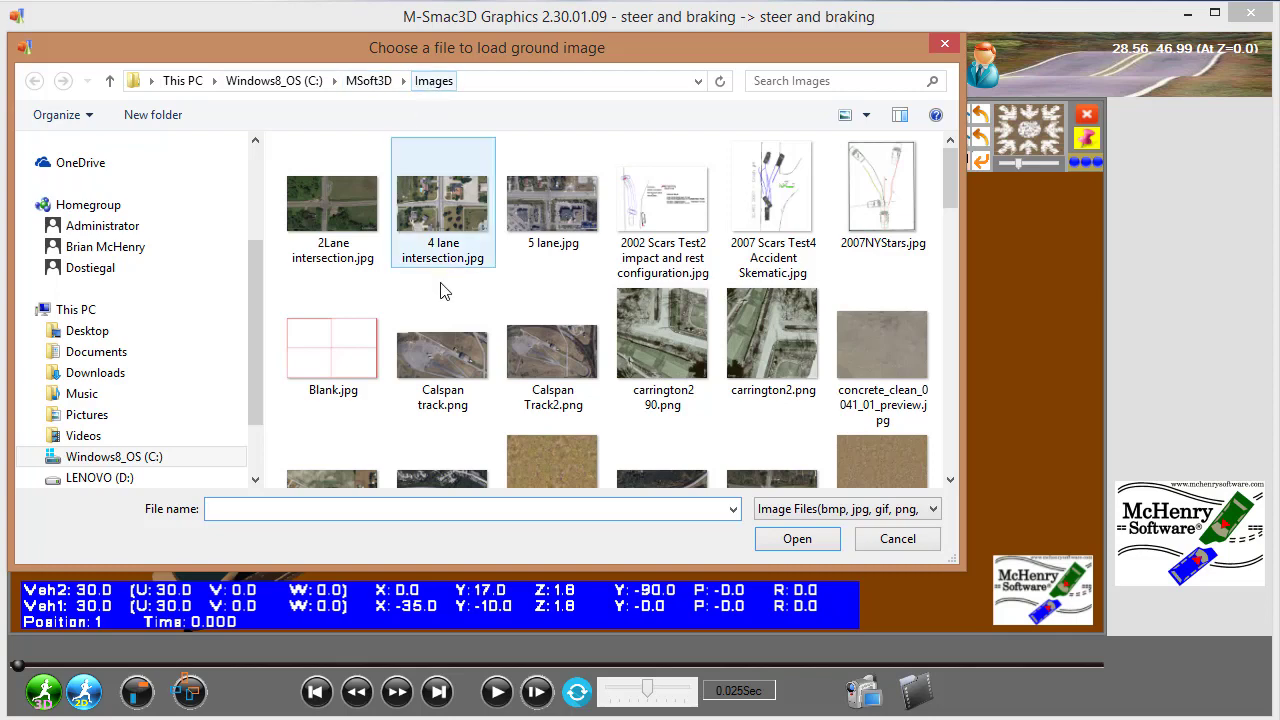
click(450, 220)
click(781, 537)
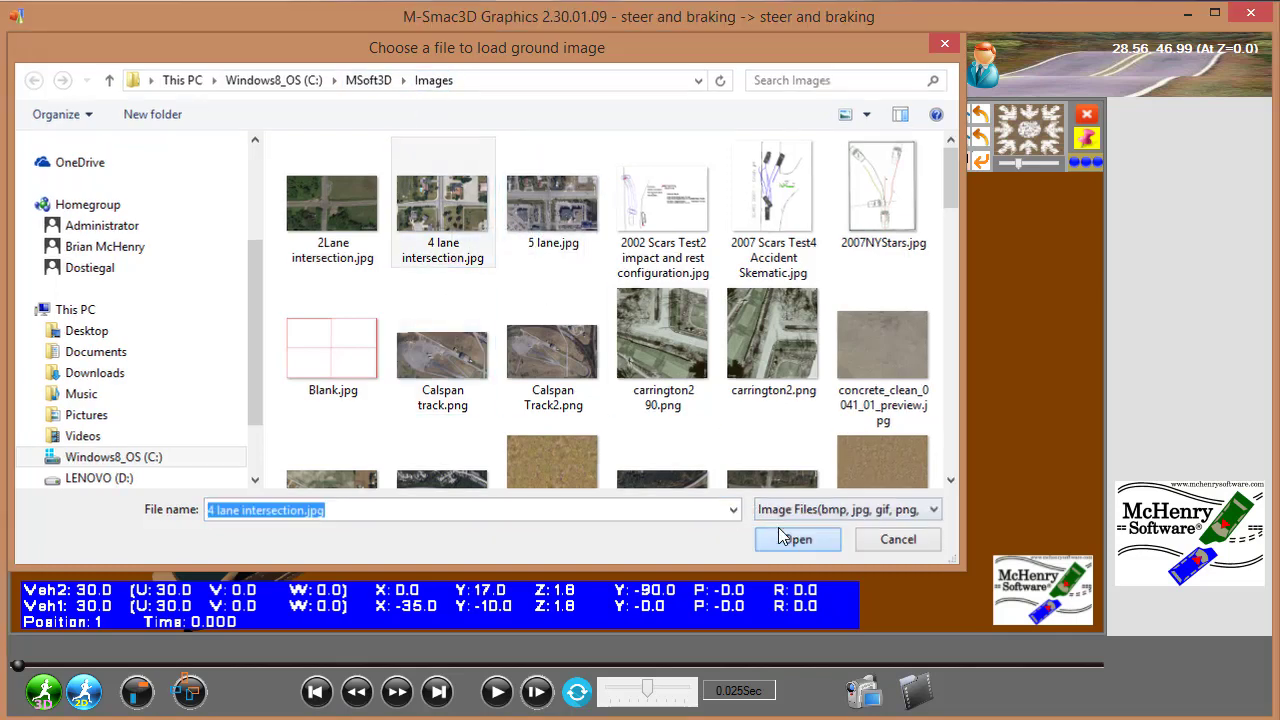
click(664, 420)
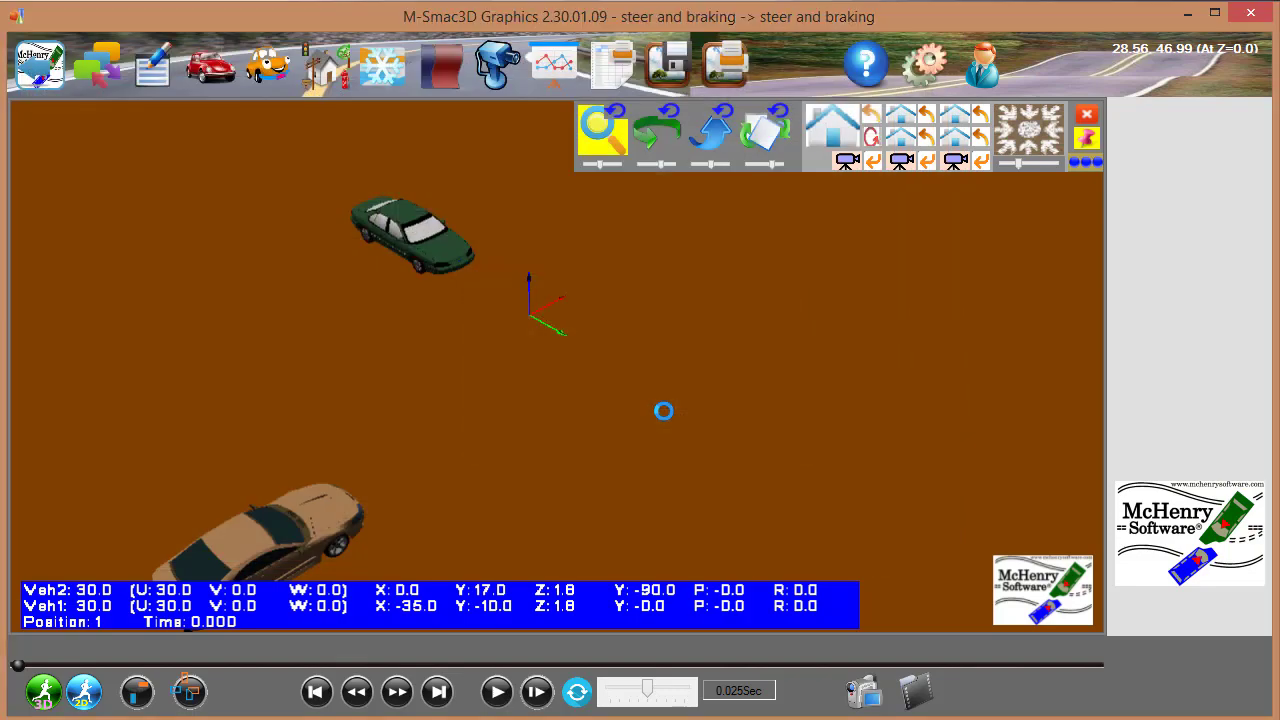
Scale the ground image from two points spanning the width of the lane west of the intersection, with a distance of 12
scroll(613, 325, up, 5)
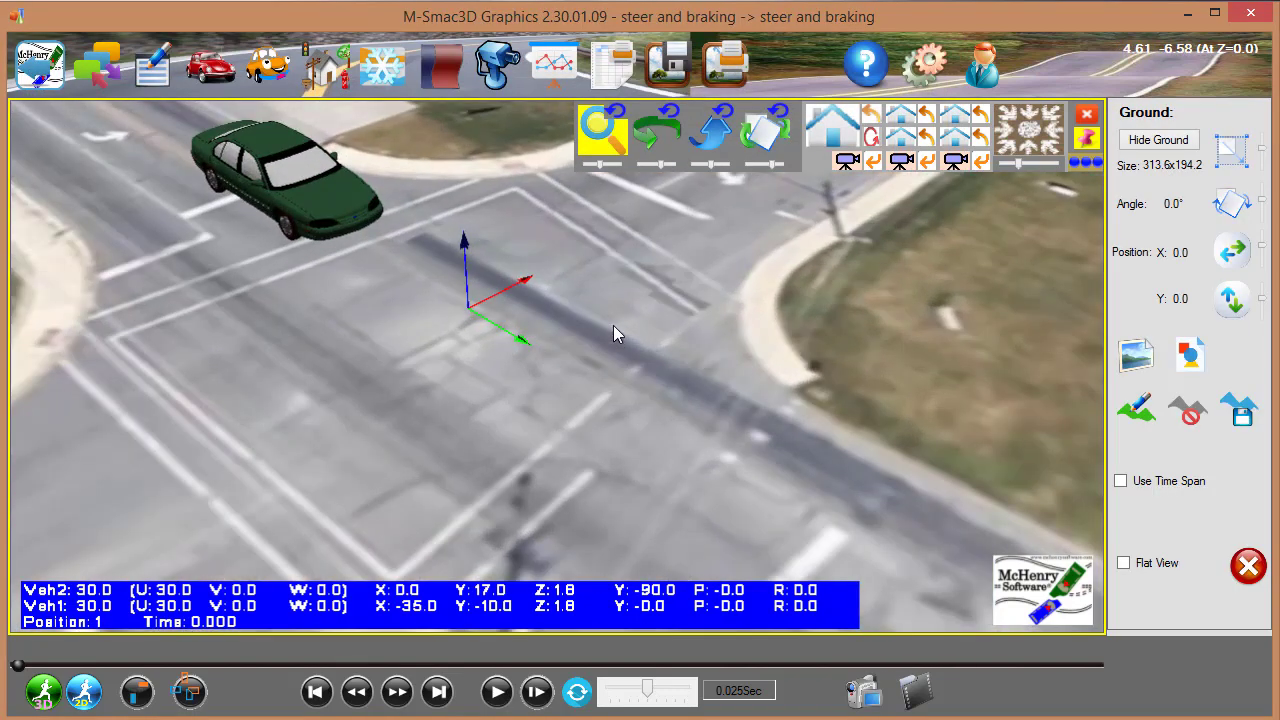
click(1145, 353)
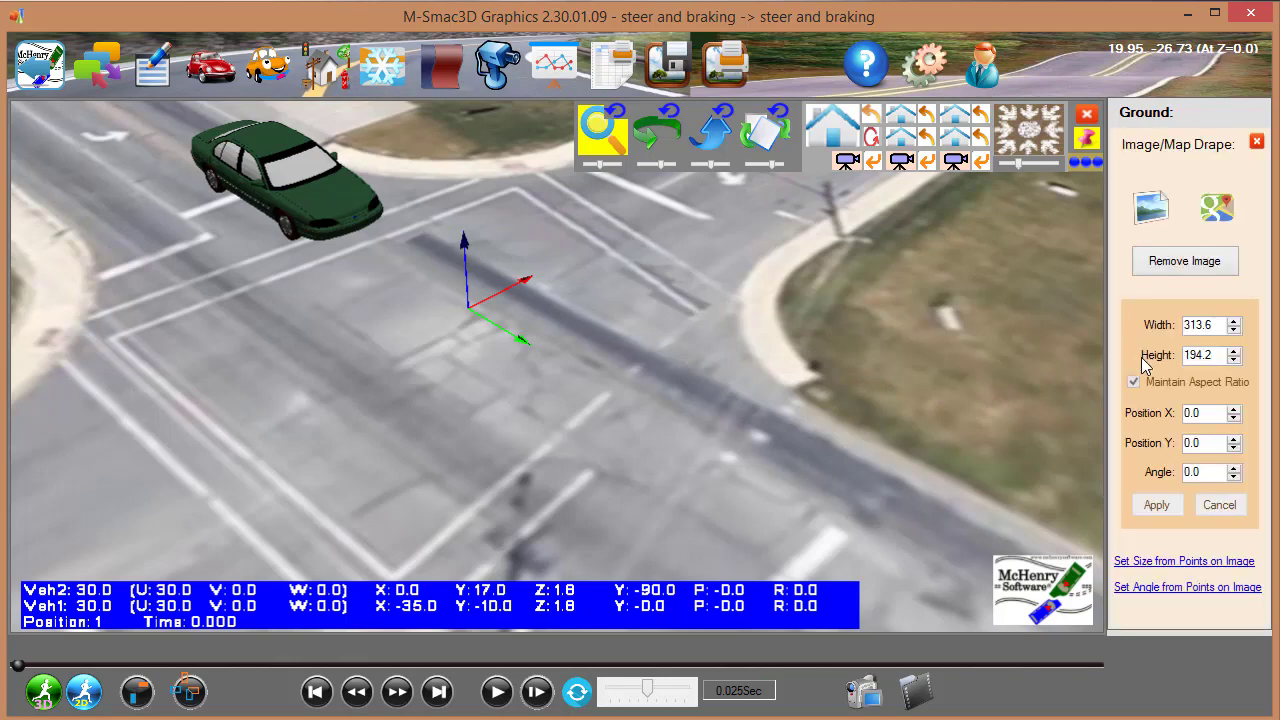
click(1176, 573)
scroll(540, 406, up, 4)
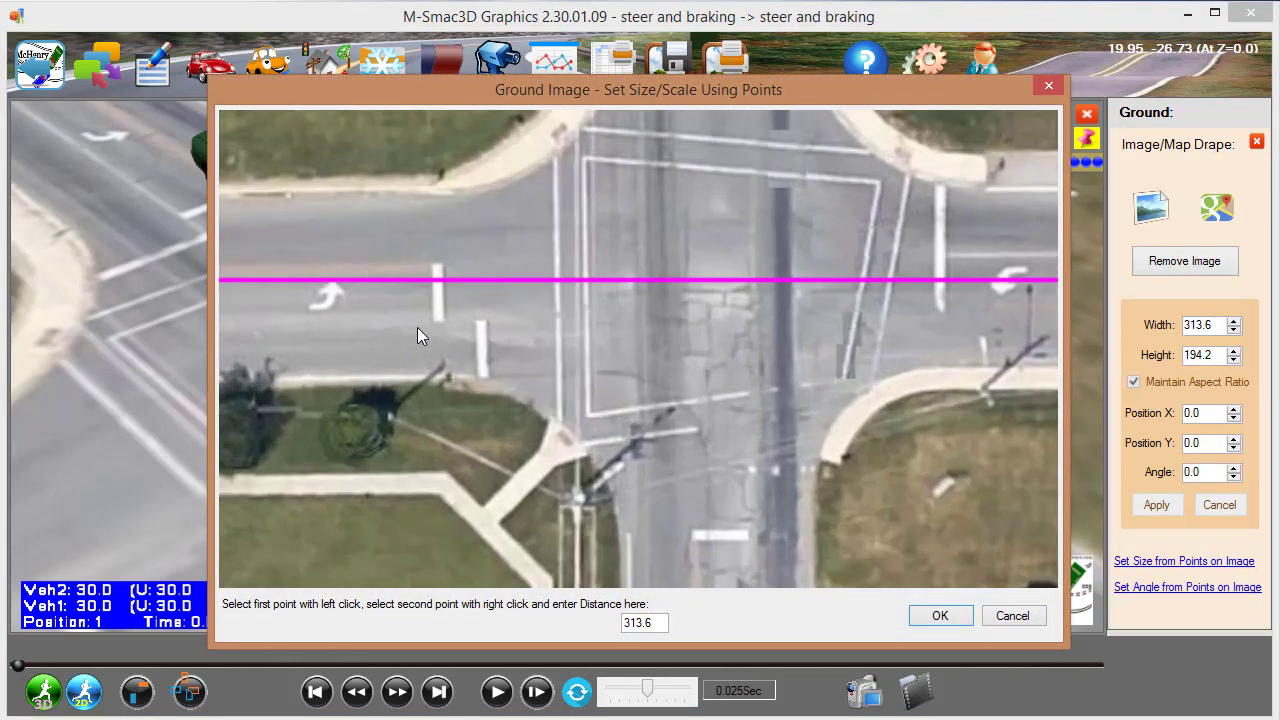
click(413, 322)
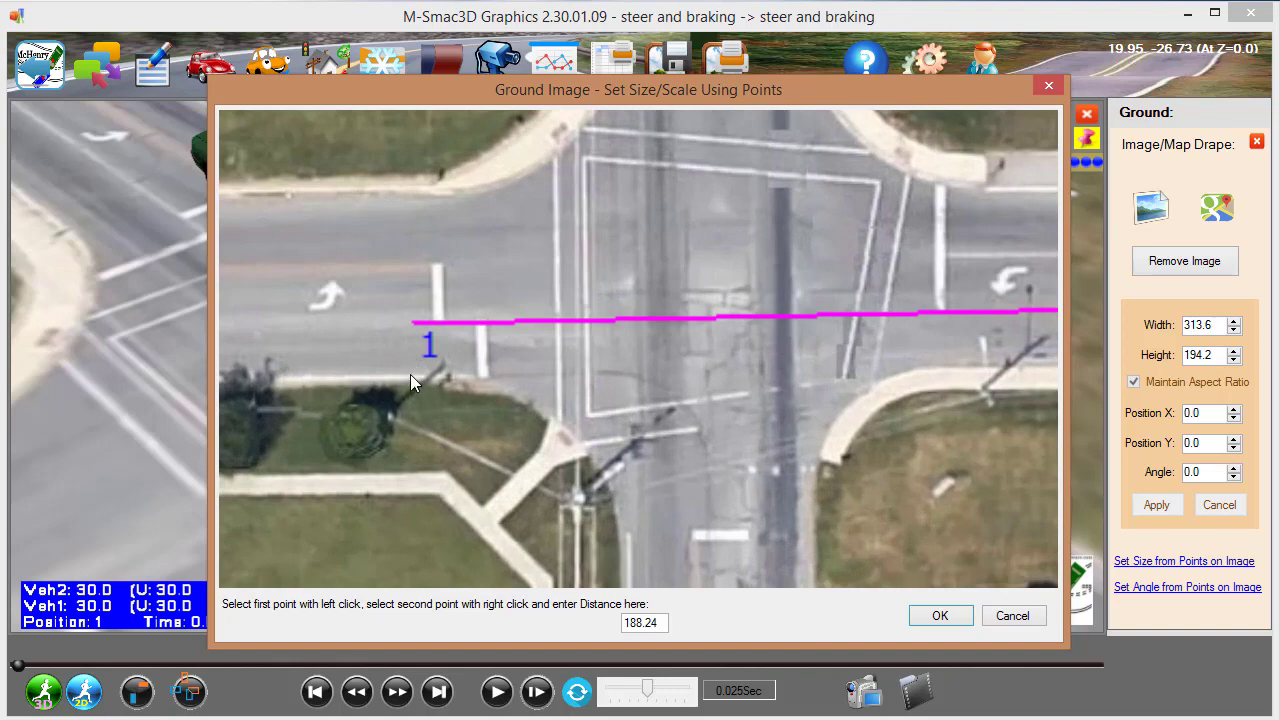
right_click(410, 375)
drag(652, 623, 431, 614)
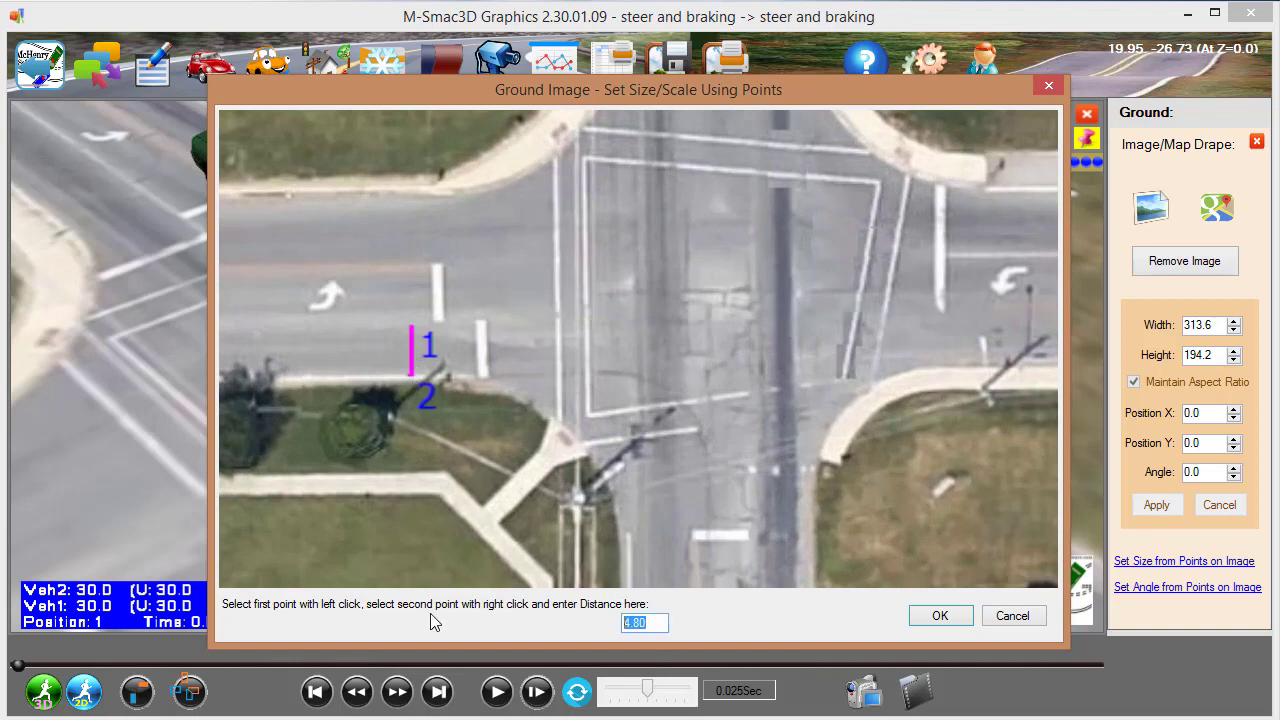
text(12)
key(Return)
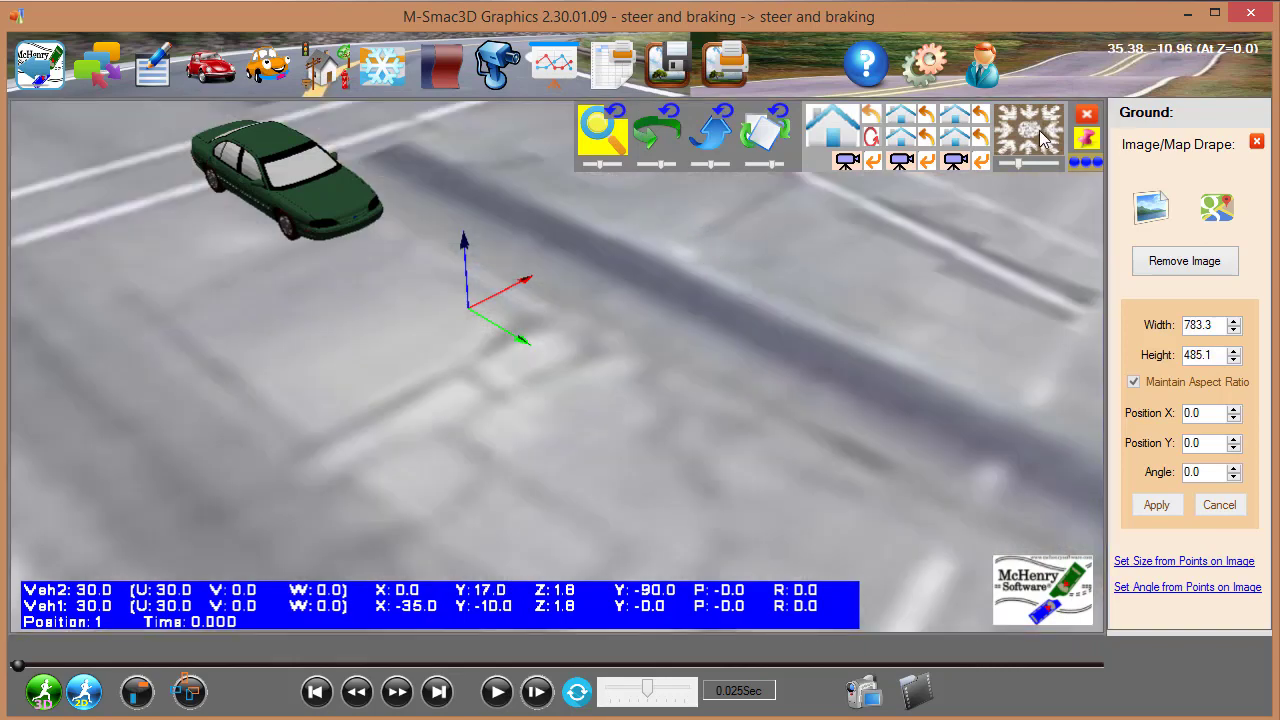
From a top-down view, move vehicle 1's initial position to the lane west of the intersection, at about X -80.9, Y -2.7
click(1032, 129)
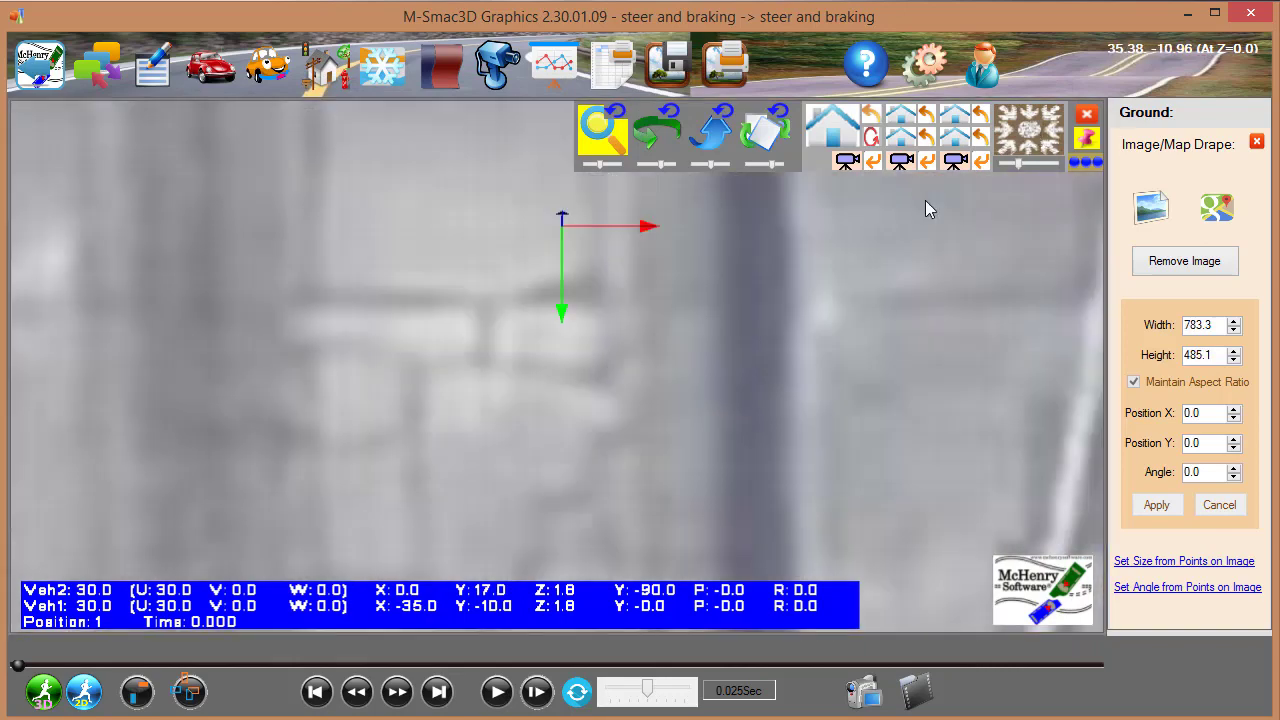
scroll(682, 269, down, 3)
scroll(684, 269, down, 6)
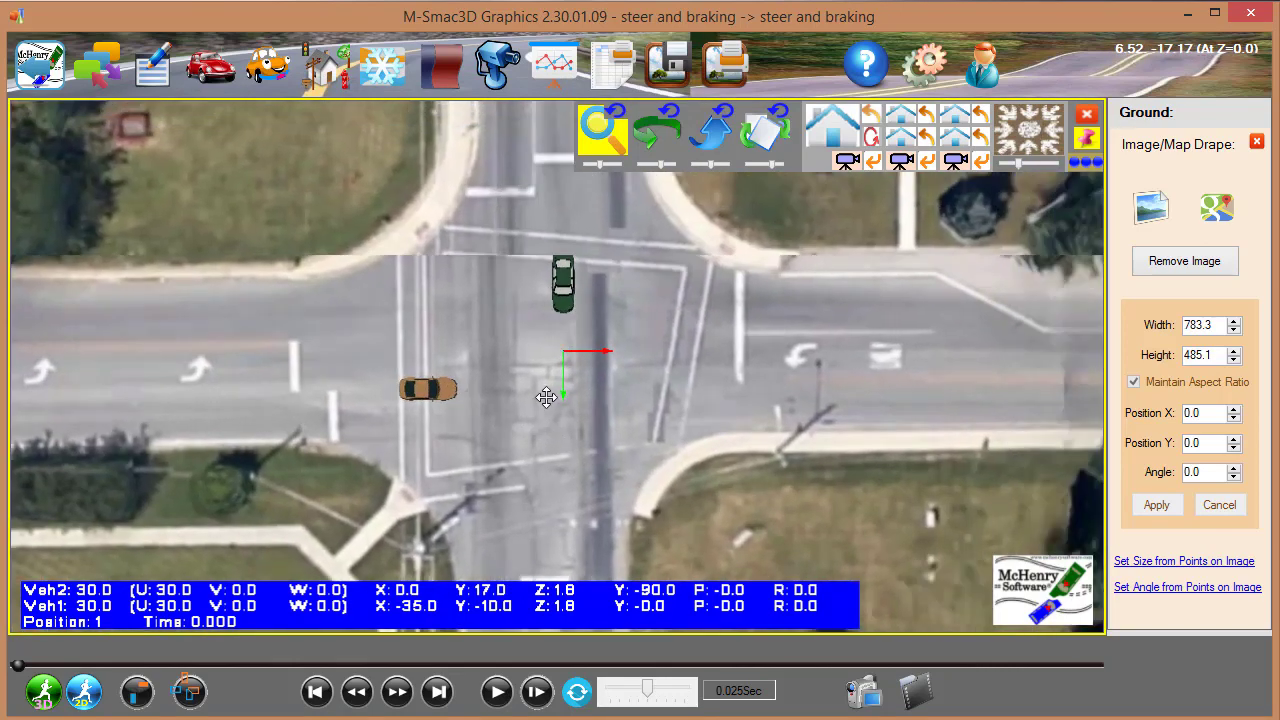
click(410, 388)
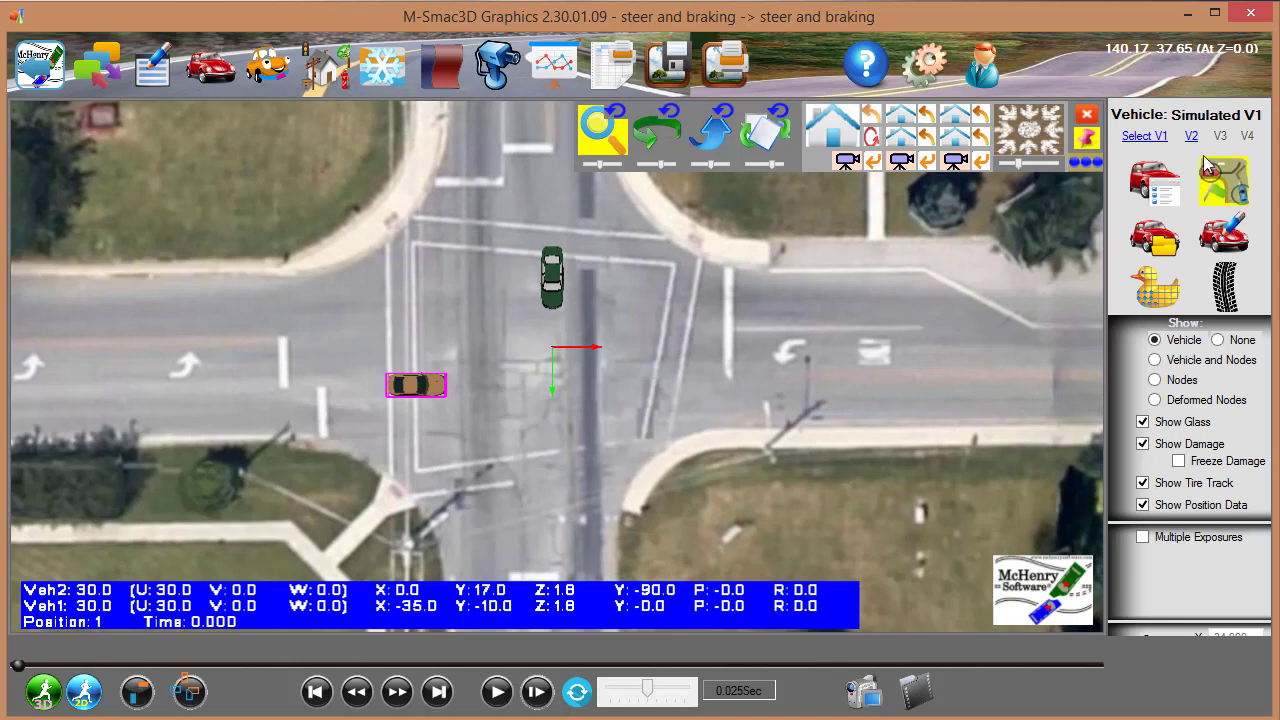
click(552, 278)
click(408, 388)
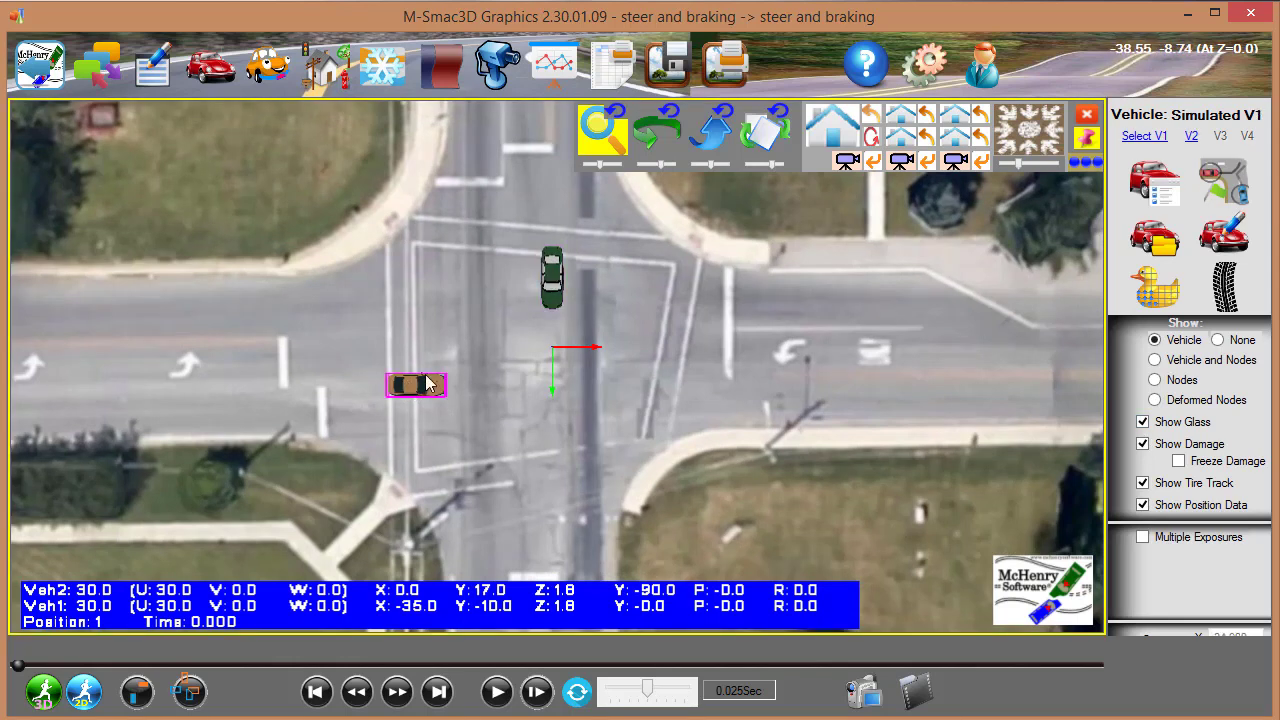
click(1229, 177)
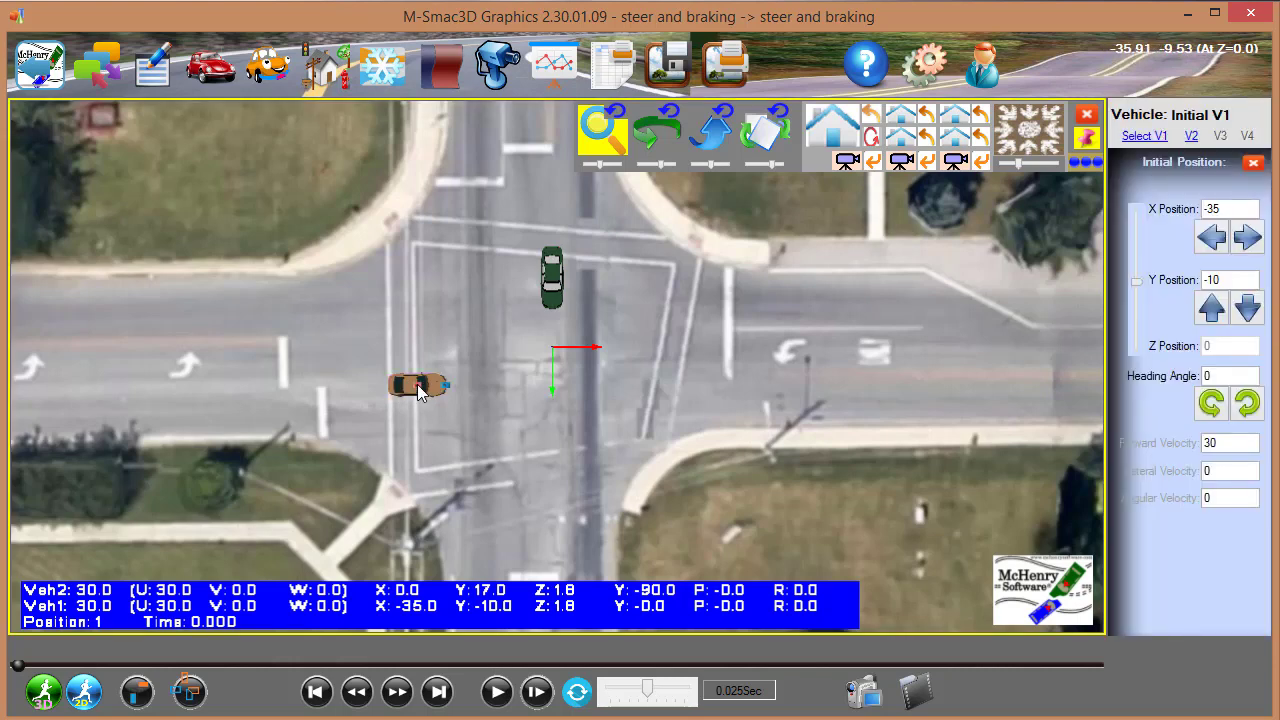
drag(418, 391, 240, 366)
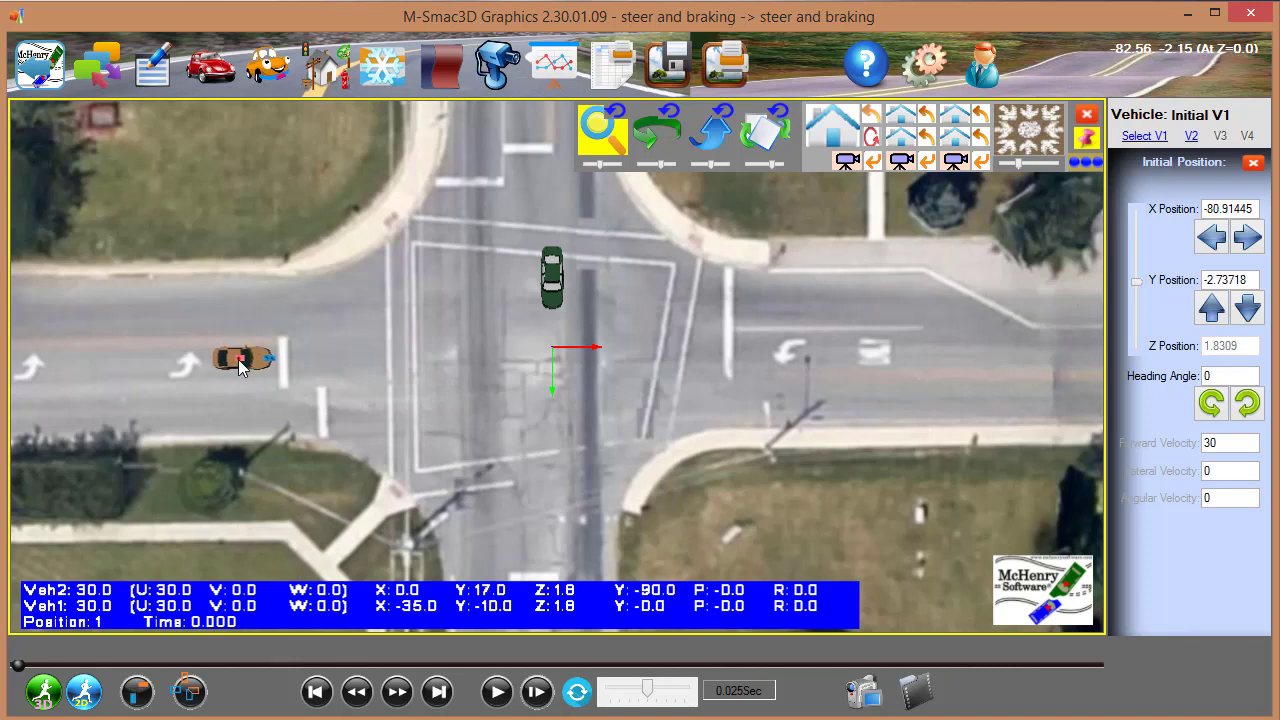
Place vehicle 2 east of the intersection facing vehicle 1, at about X 62.5, Y -12.6, with a heading of about -178.5 degrees
click(554, 280)
mouse_move(562, 287)
middle_down()
mouse_move(620, 289)
mouse_move(572, 290)
middle_up()
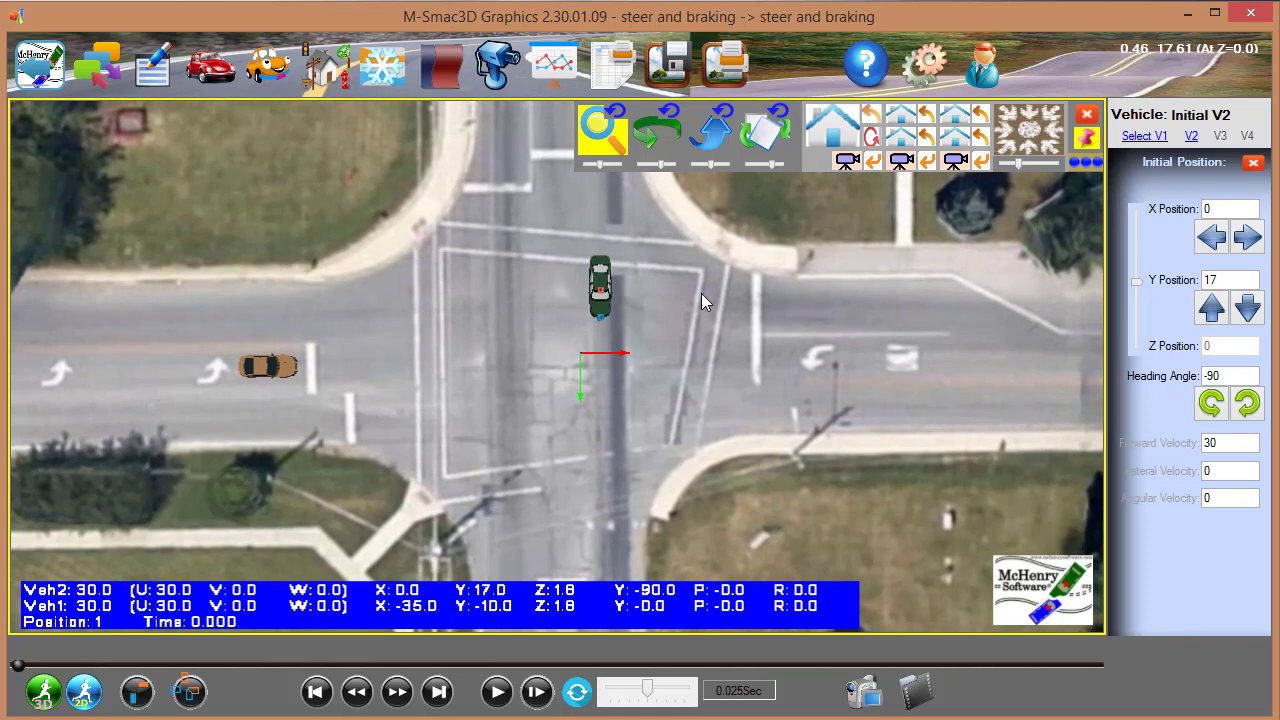
drag(701, 300, 748, 303)
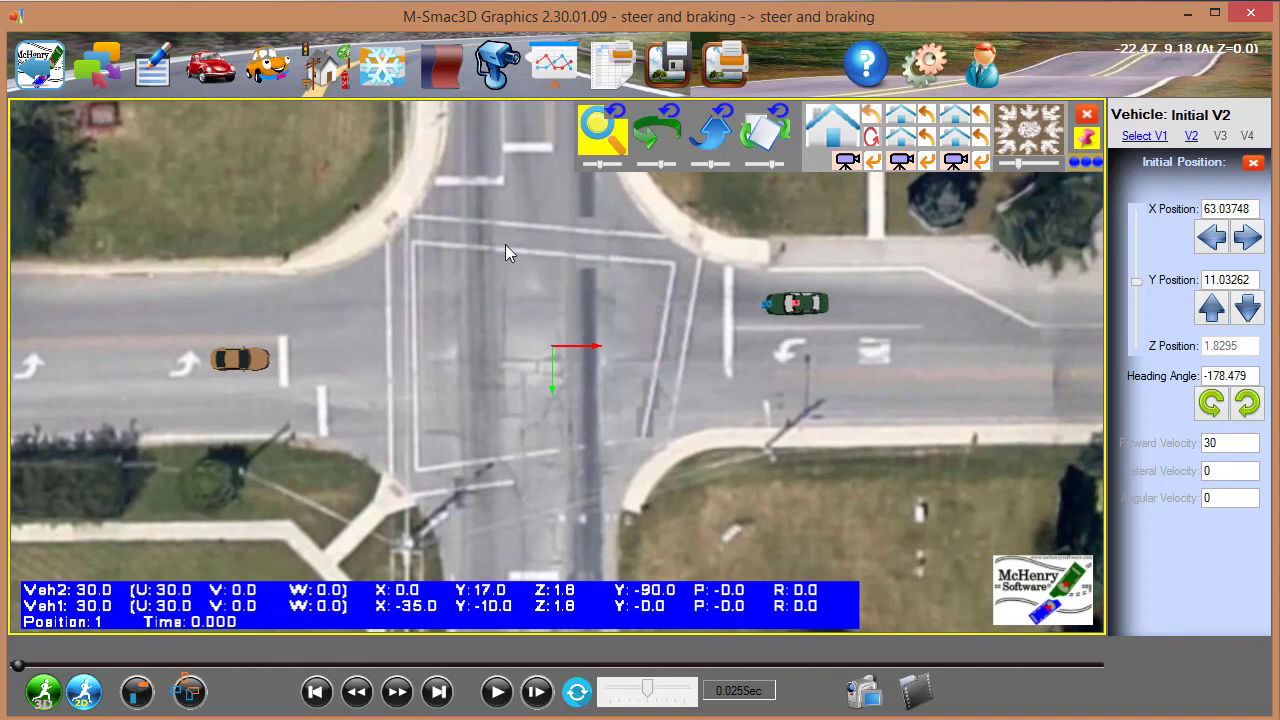
double_click(796, 304)
double_click(795, 303)
drag(795, 303, 793, 393)
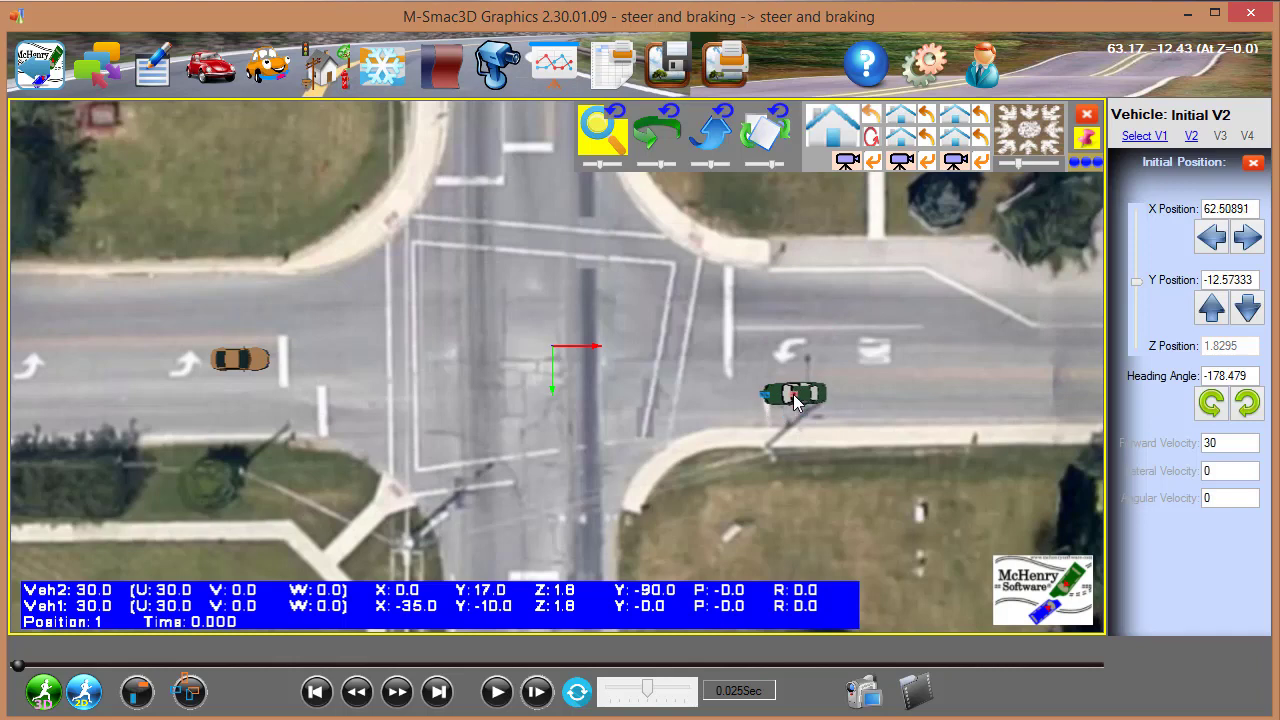
Select vehicle 1 and examine the simulation's input cards, including its left-front wheel braking entry on card 8.1, without keeping any edits
double_click(239, 361)
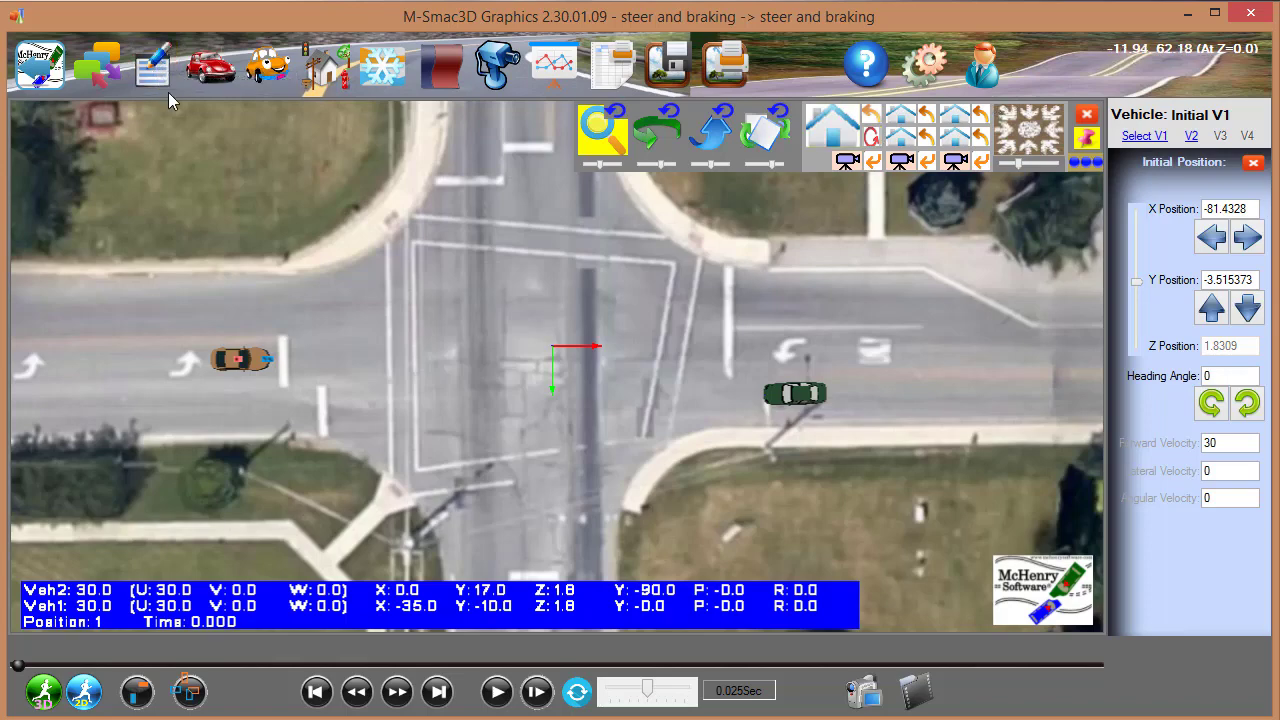
click(150, 62)
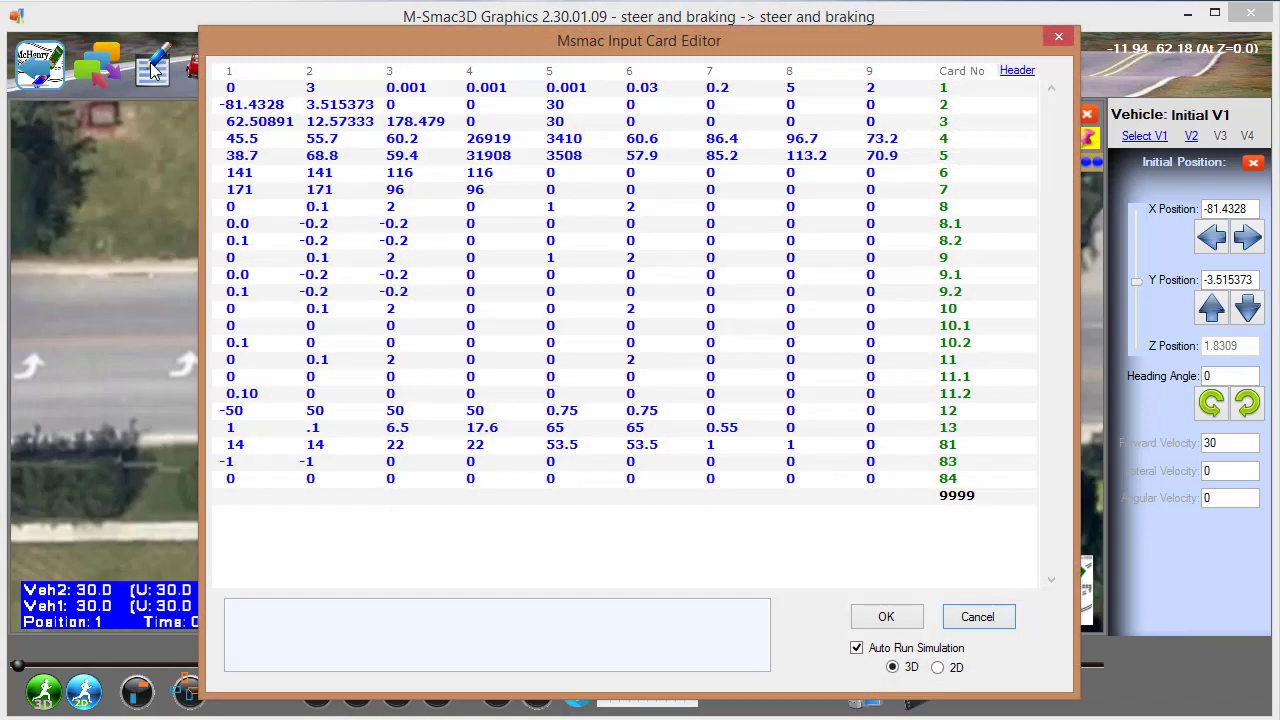
click(977, 620)
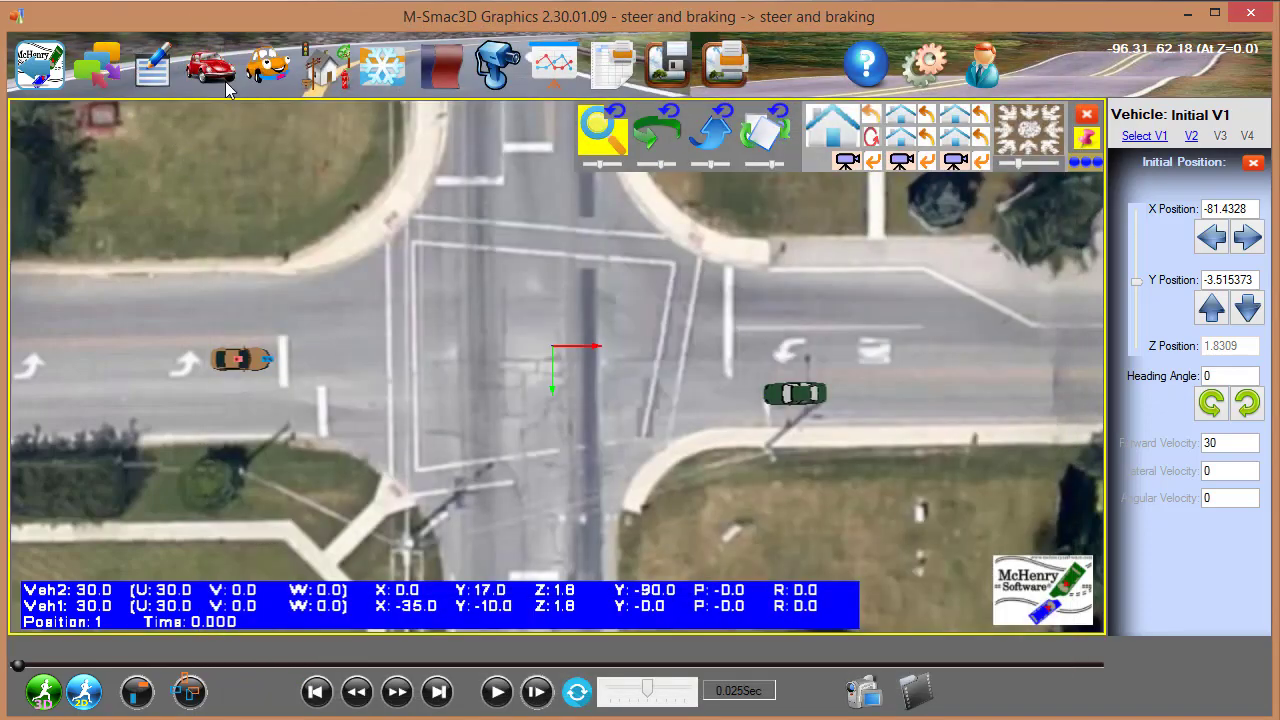
click(153, 70)
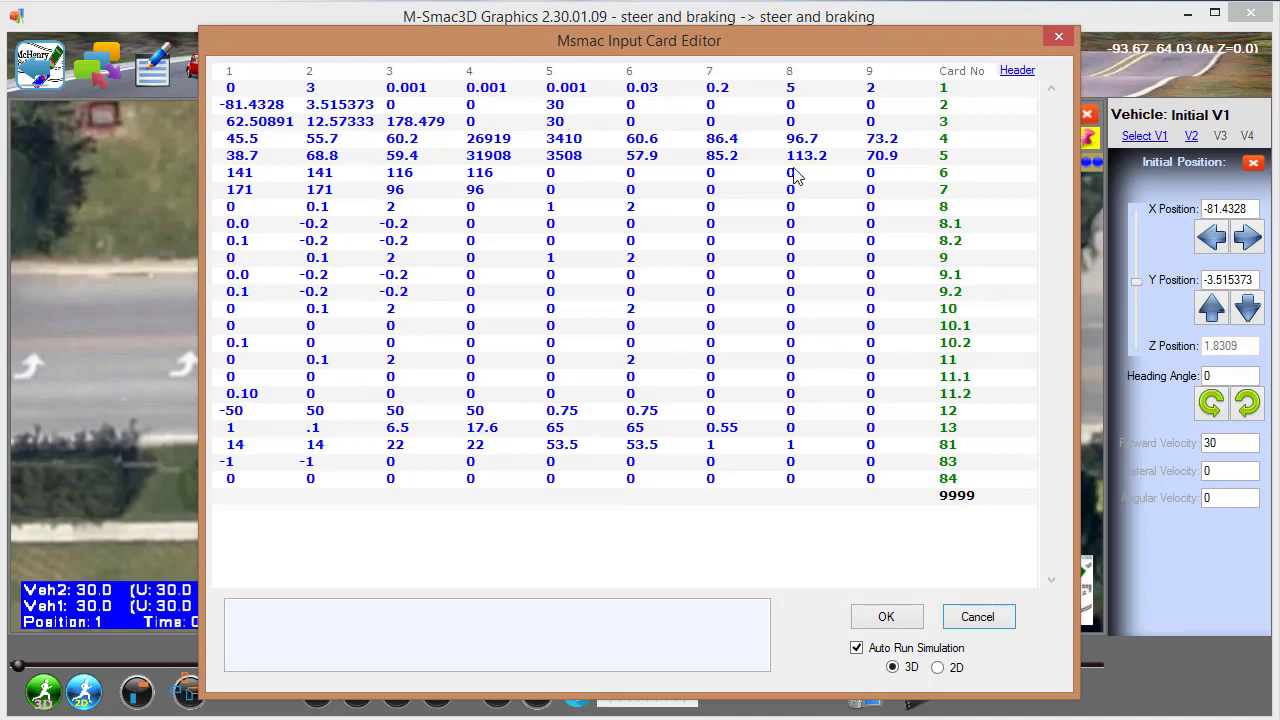
click(418, 230)
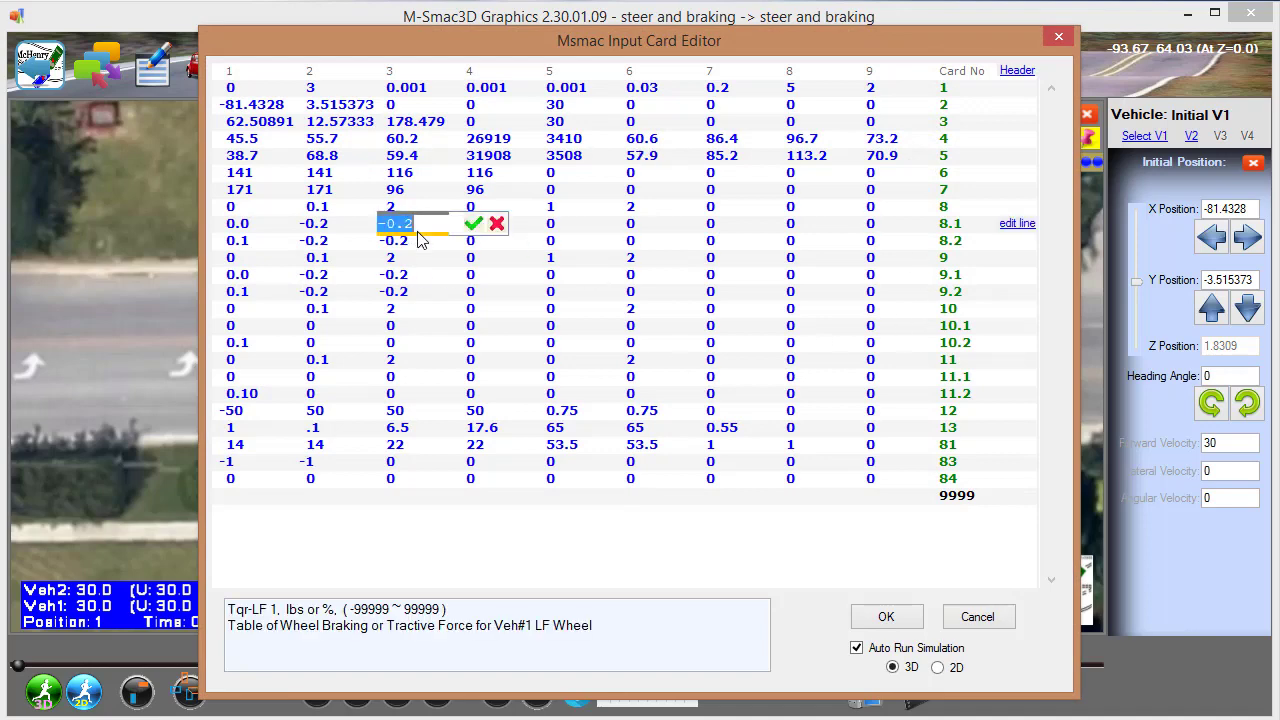
click(991, 615)
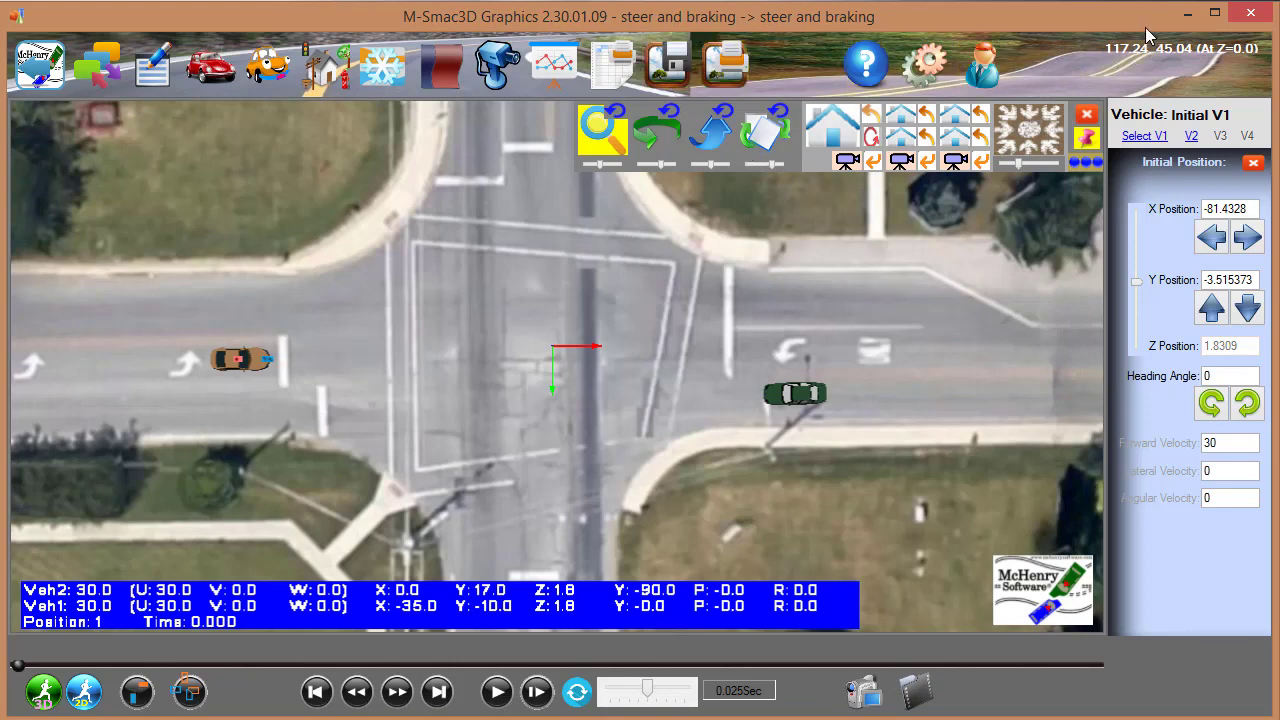
Close the graphics and, in M-Edit3D, set vehicle 1's right-front and left-front wheel steer to 5 degrees at time 0 (card 10-1)
click(1251, 15)
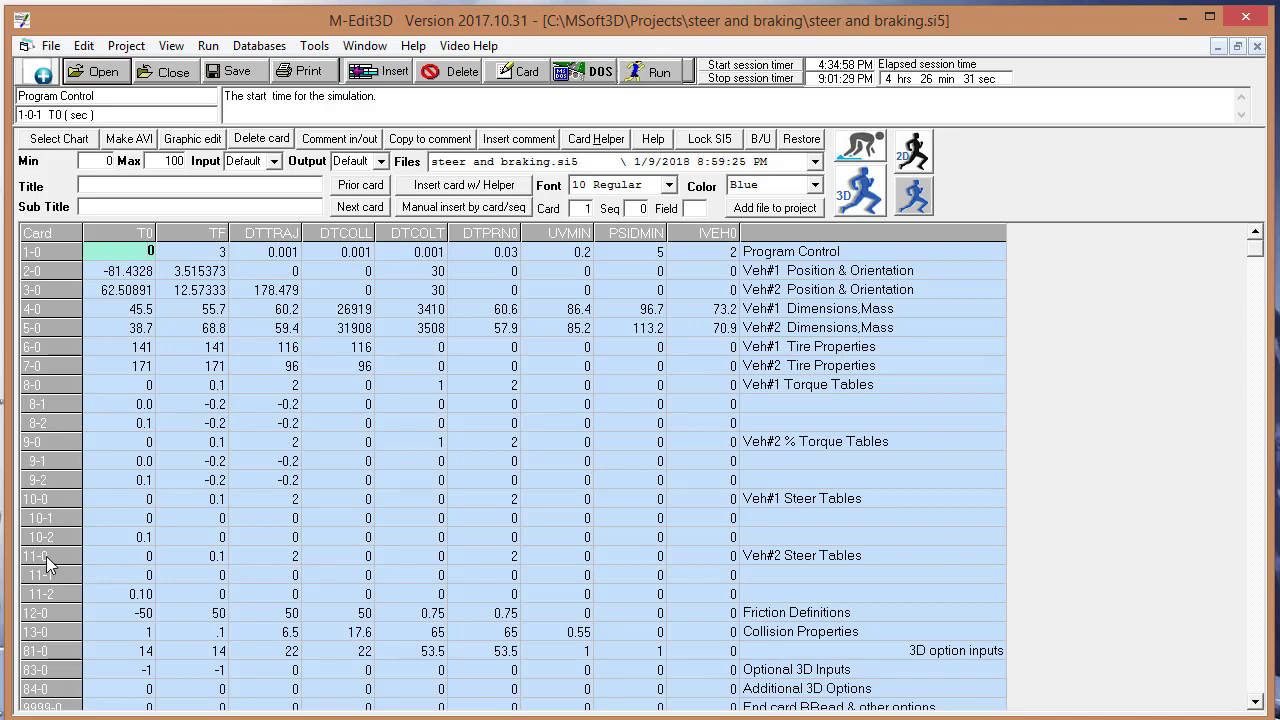
click(181, 528)
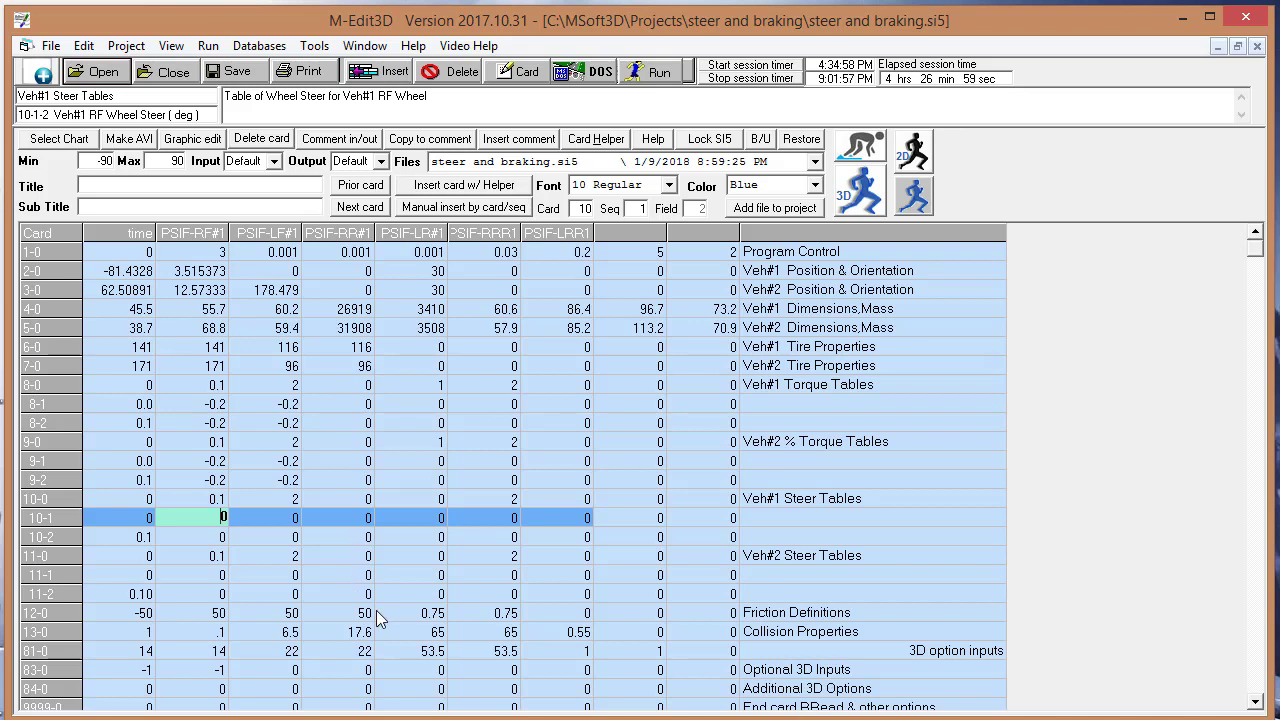
key(Return)
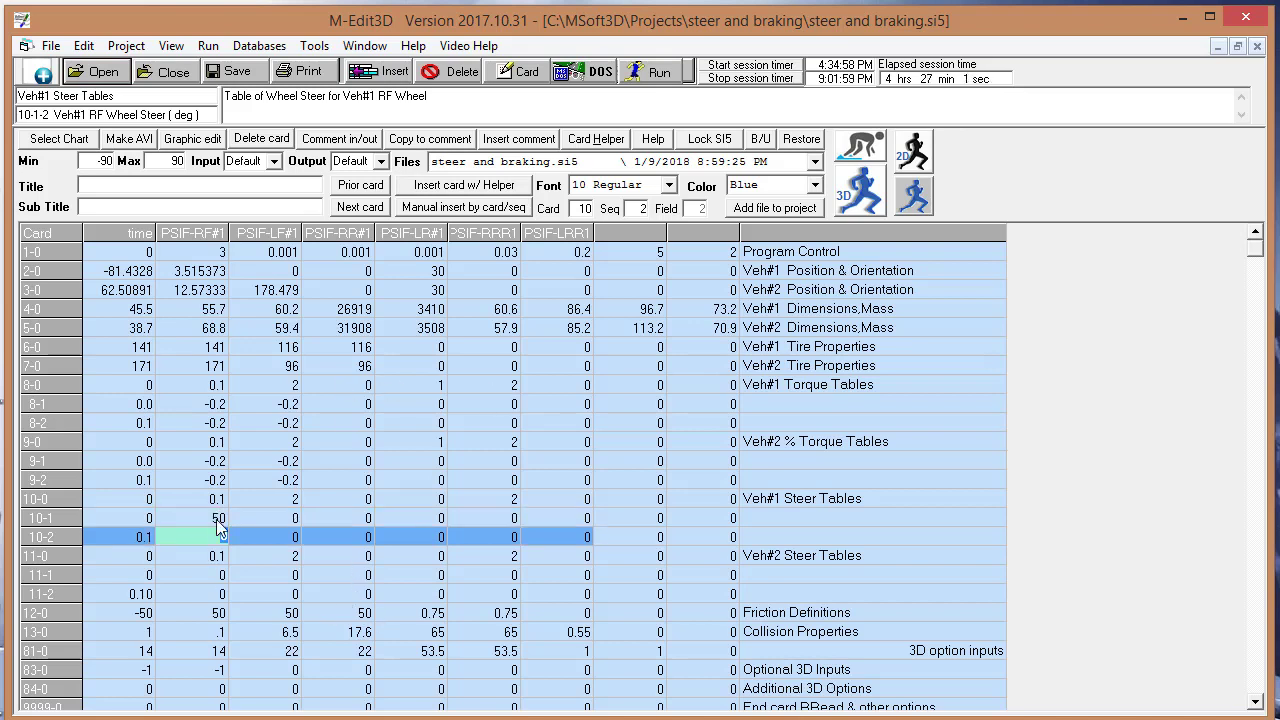
click(210, 517)
text(5)
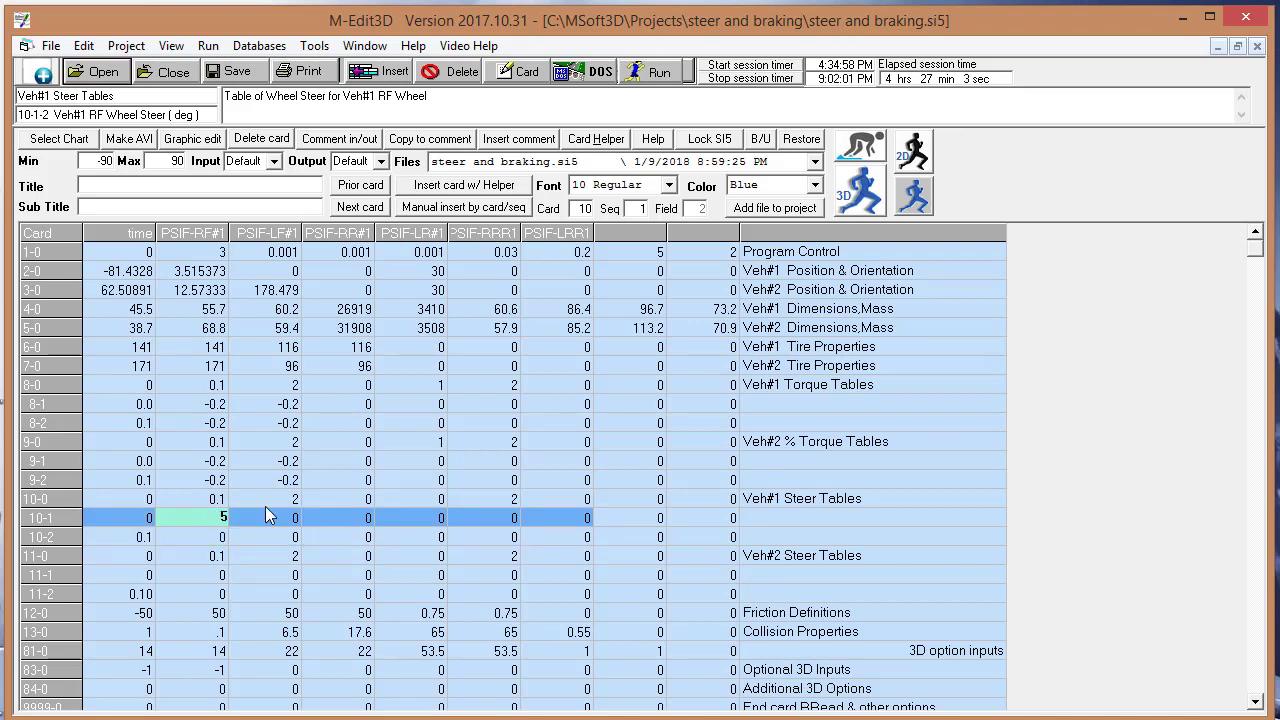
click(290, 516)
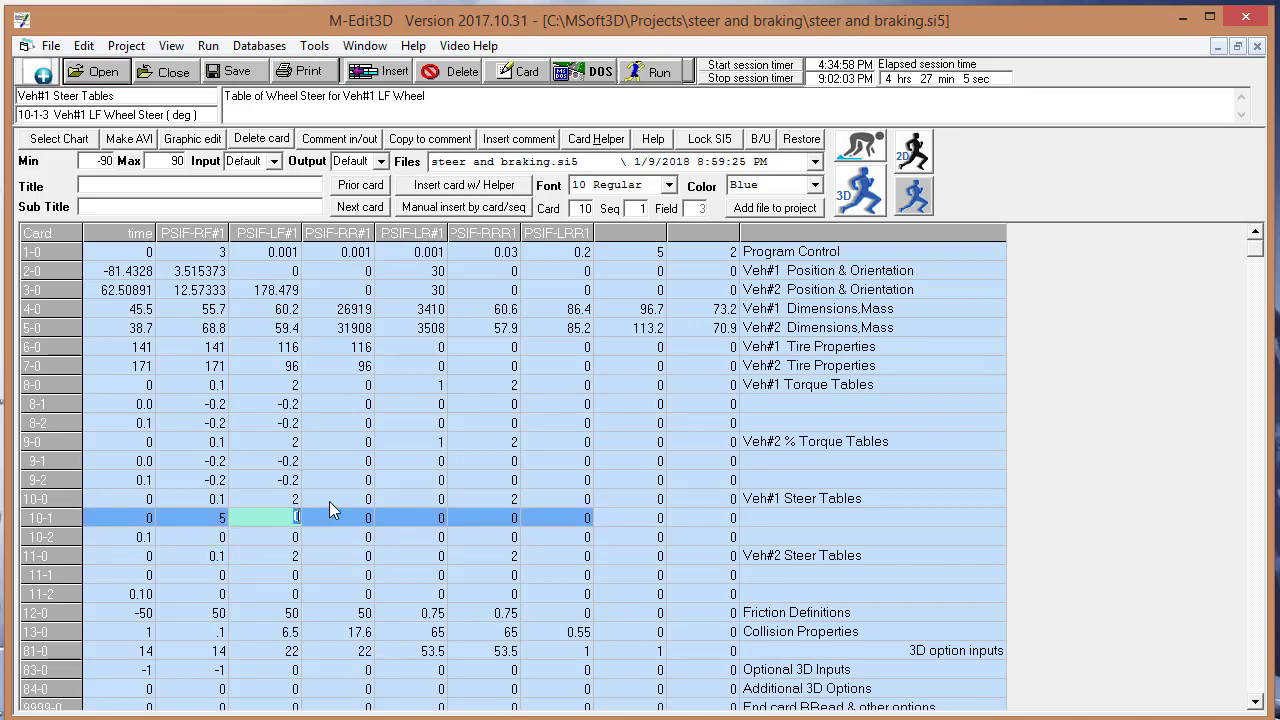
key(Return)
Set vehicle 1's right-front and left-front wheel steer to 5 degrees at time 0.1 (card 10-2)
click(222, 536)
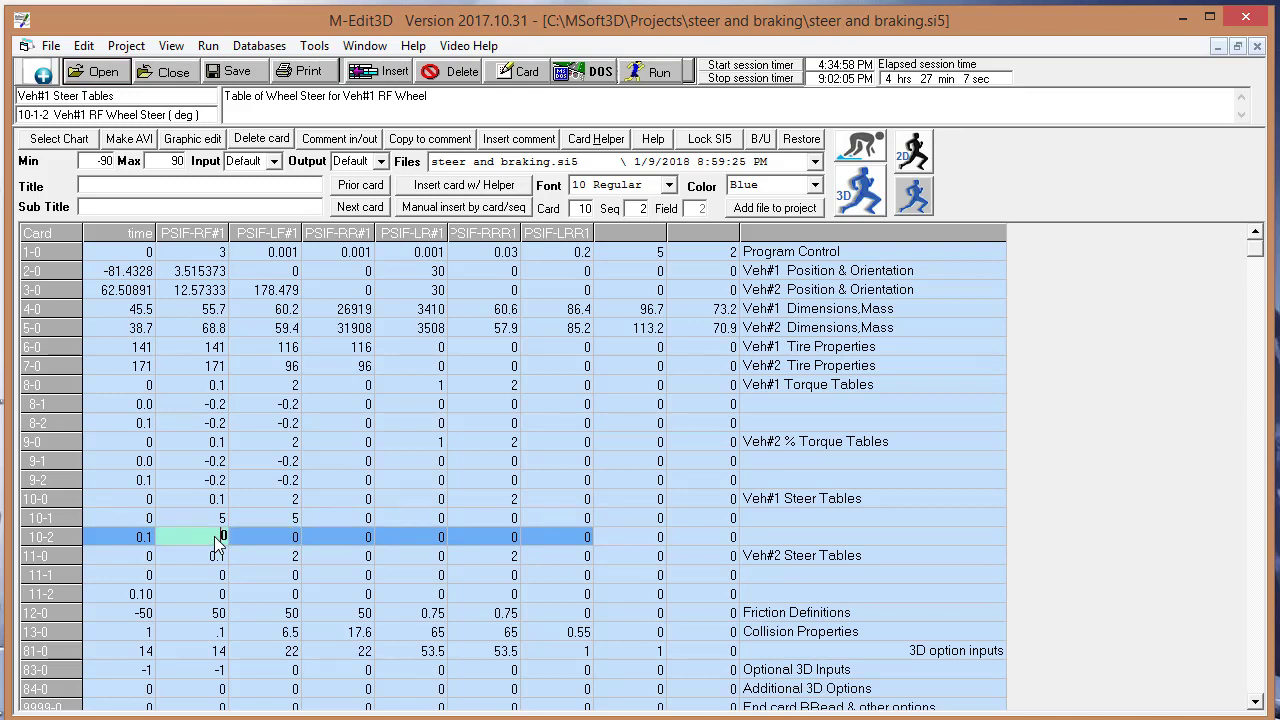
text(5)
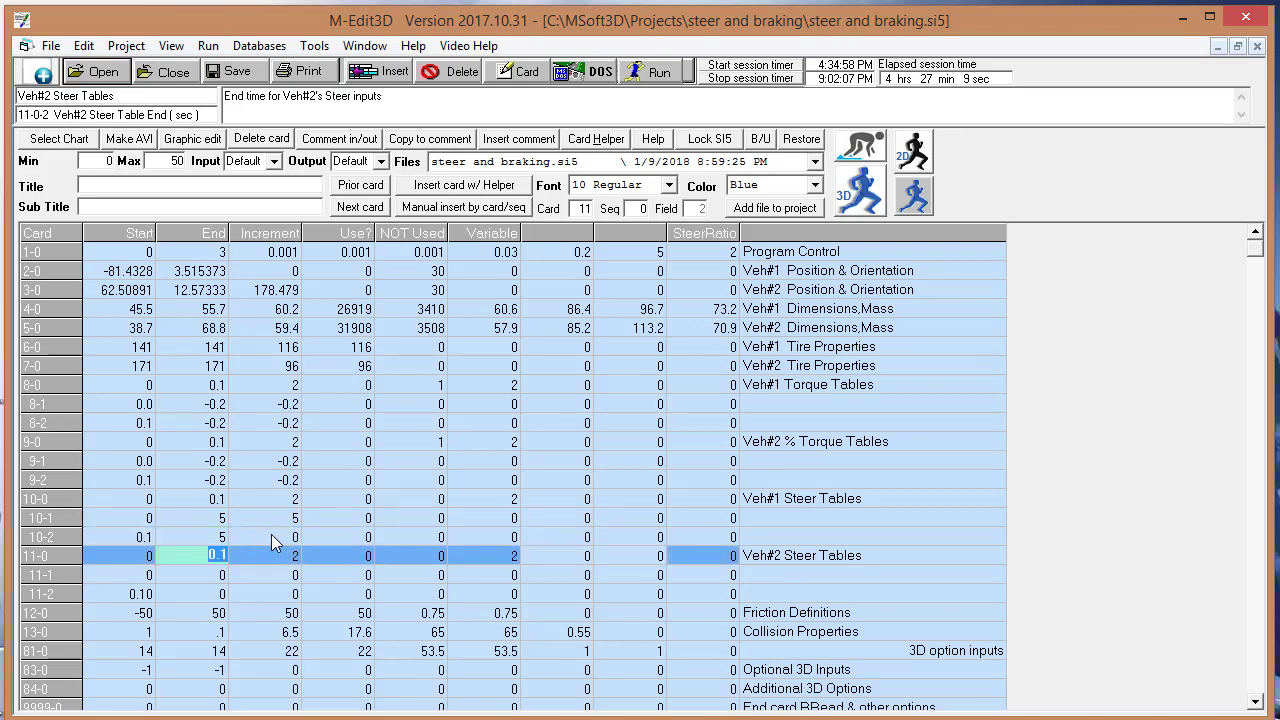
click(286, 536)
text(5)
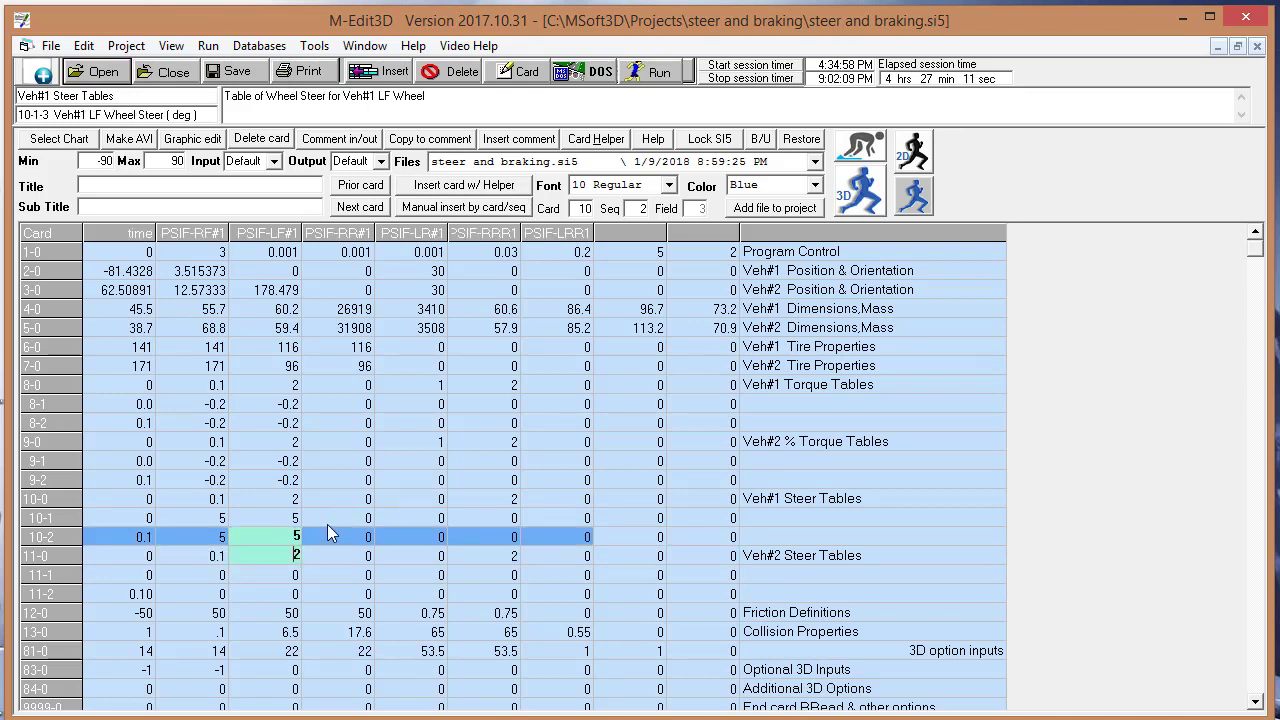
key(Return)
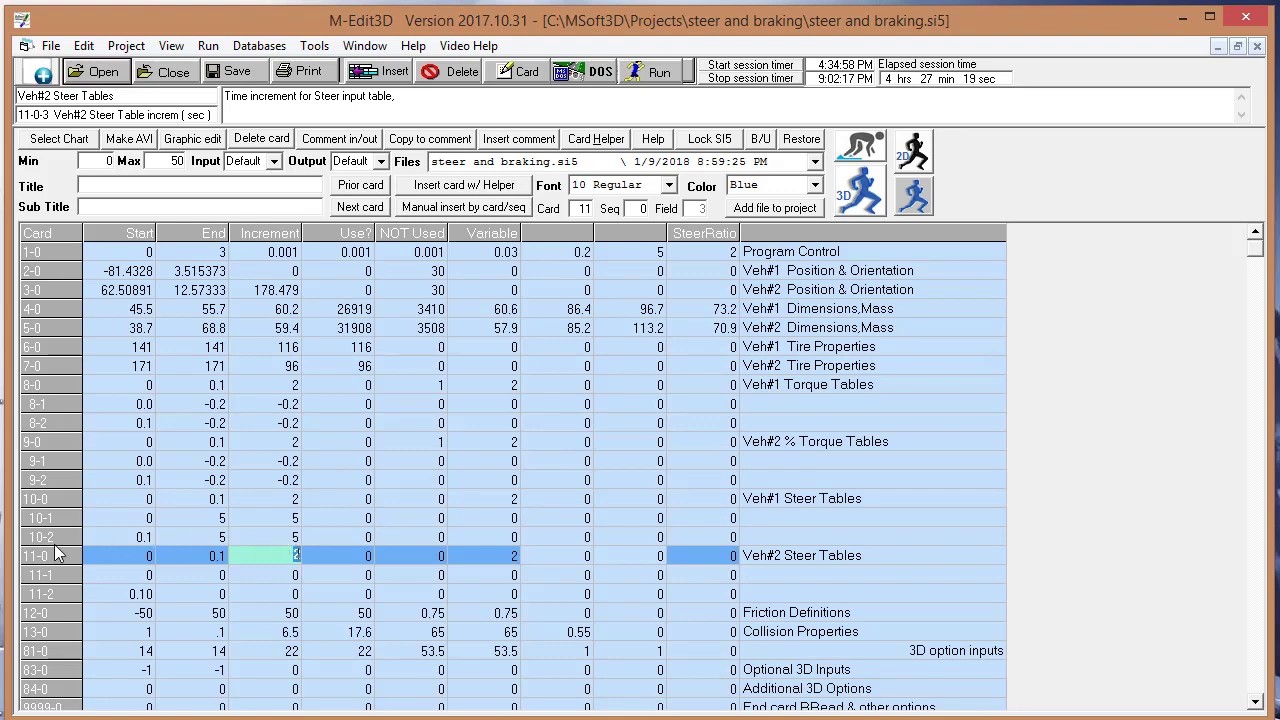
Run the 3D simulation, play the animation in M-Smac3D Graphics and pause it to examine vehicle 1's steered path
click(847, 196)
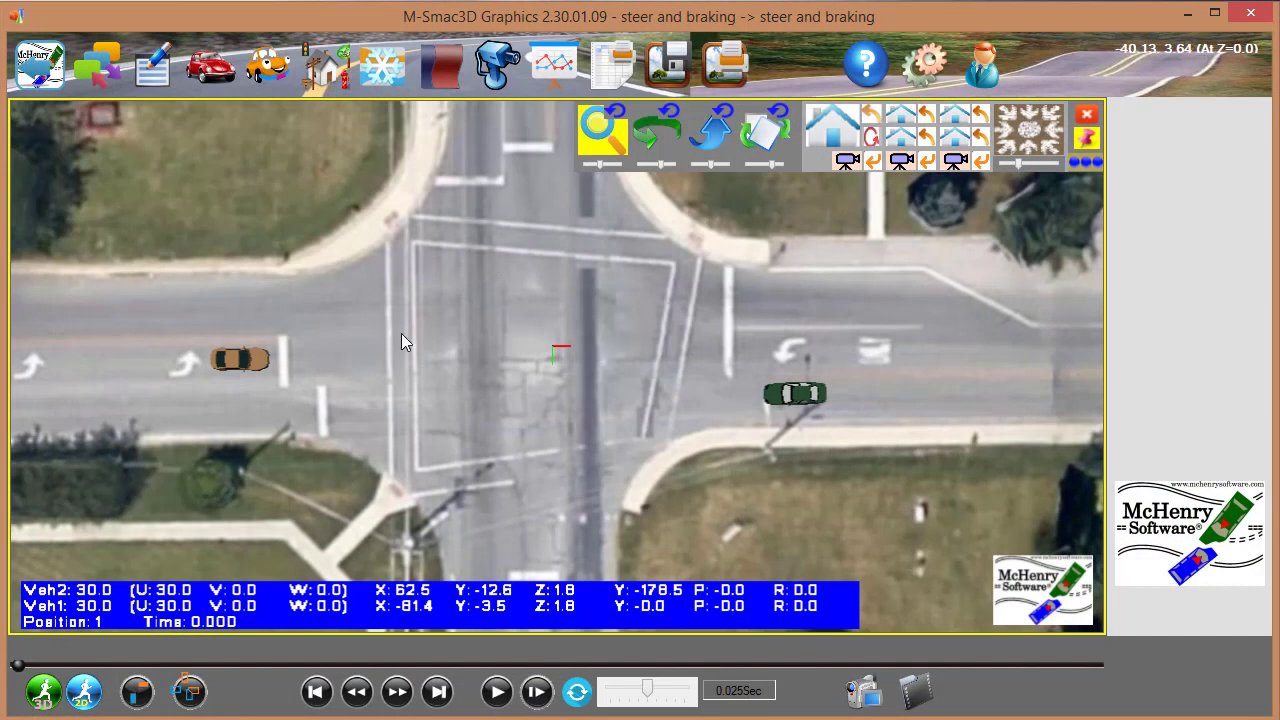
click(497, 691)
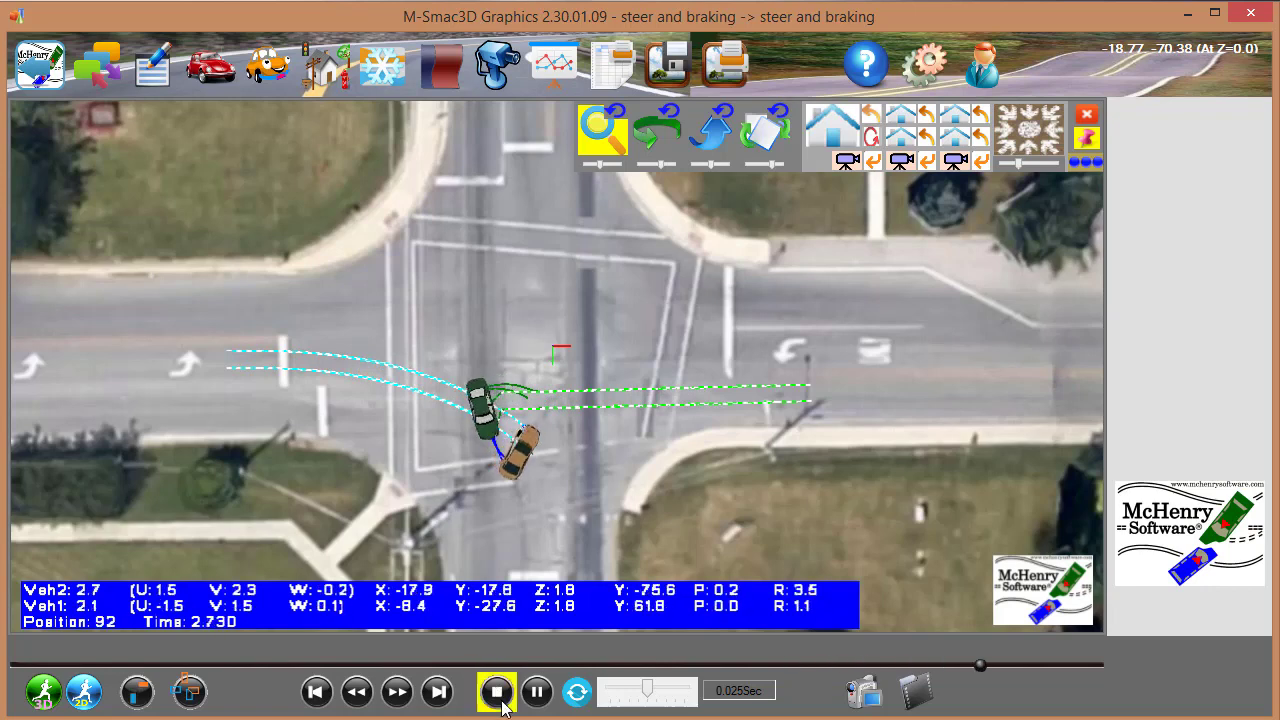
click(534, 692)
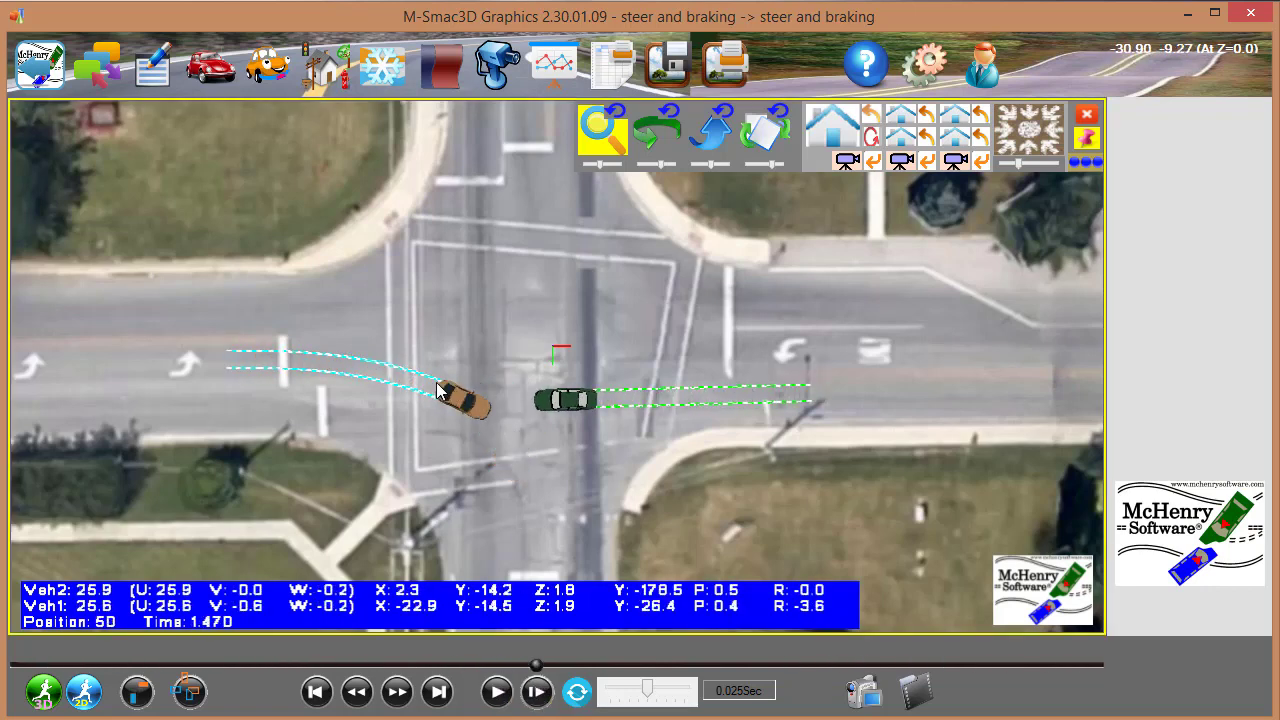
In the input card editor, set vehicle 1's right-front and left-front wheel steer to -5 degrees at time 0 (card 10.1)
click(153, 66)
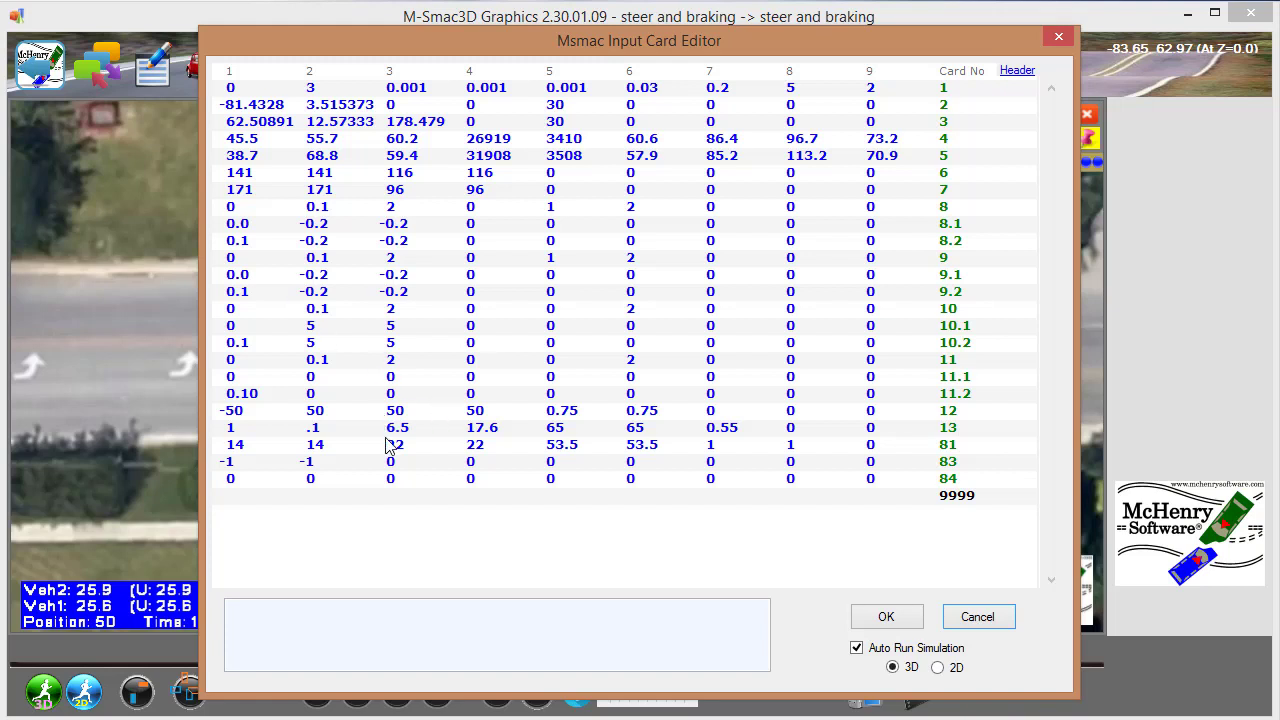
click(330, 337)
text(-)
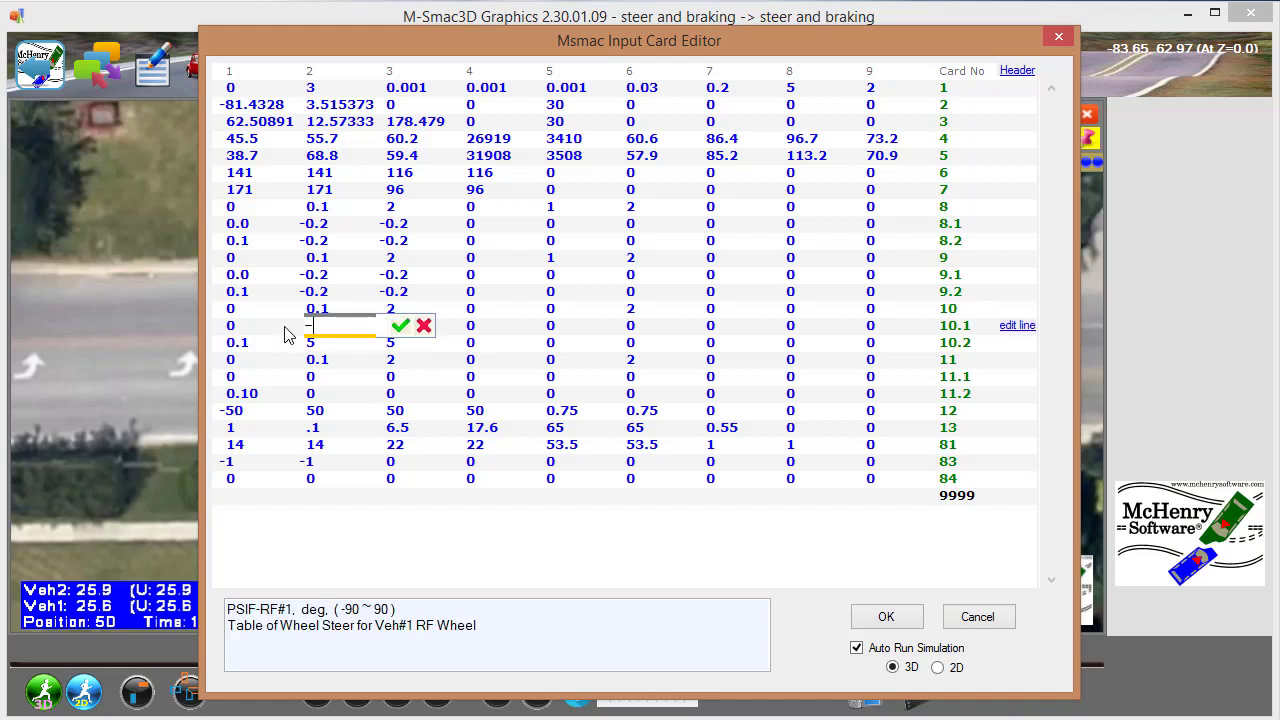
text(5)
key(Return)
click(387, 327)
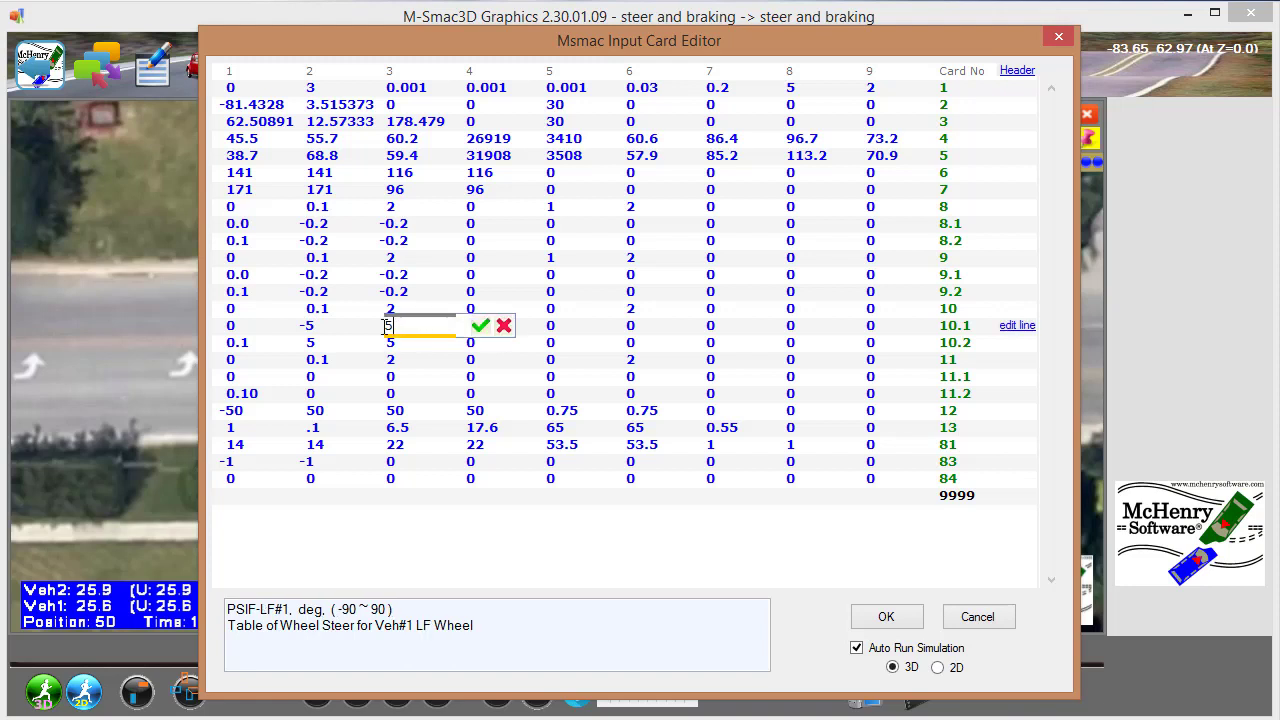
text(-5)
key(Return)
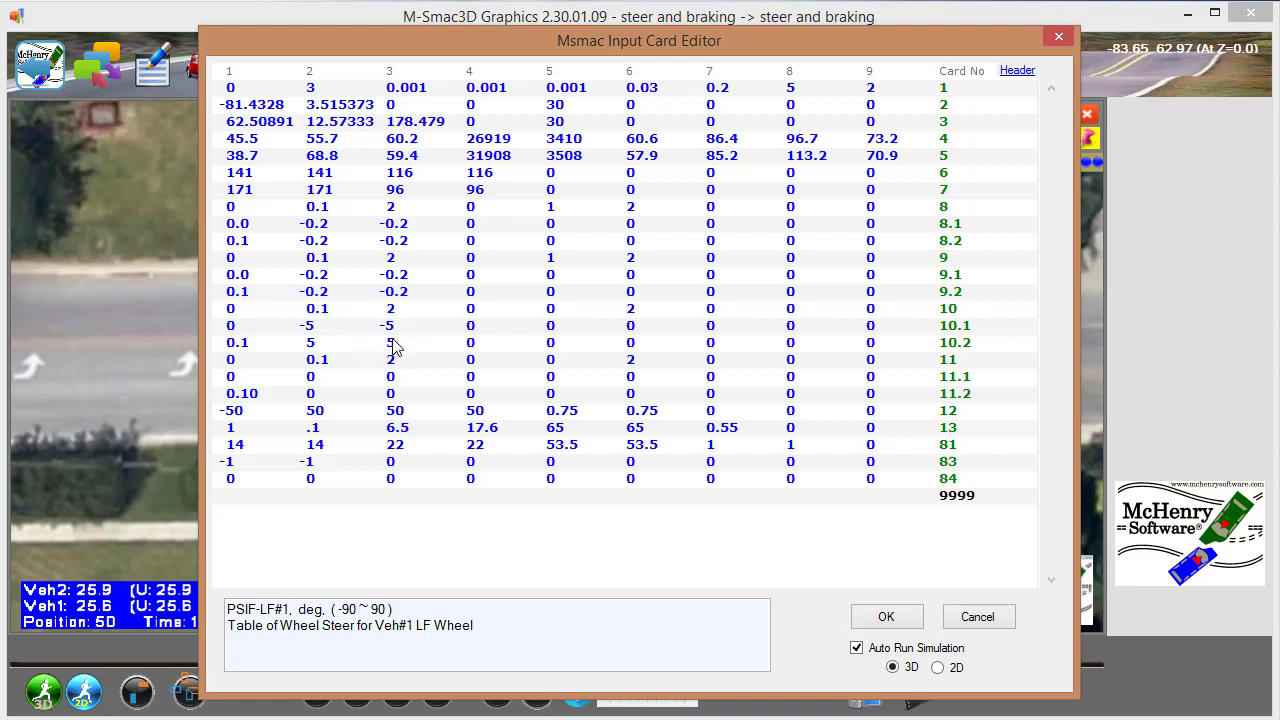
Set vehicle 1's left-front and right-front wheel steer to -5 degrees at time 0.1 (card 10.2)
click(396, 344)
text(-5)
key(Return)
click(322, 345)
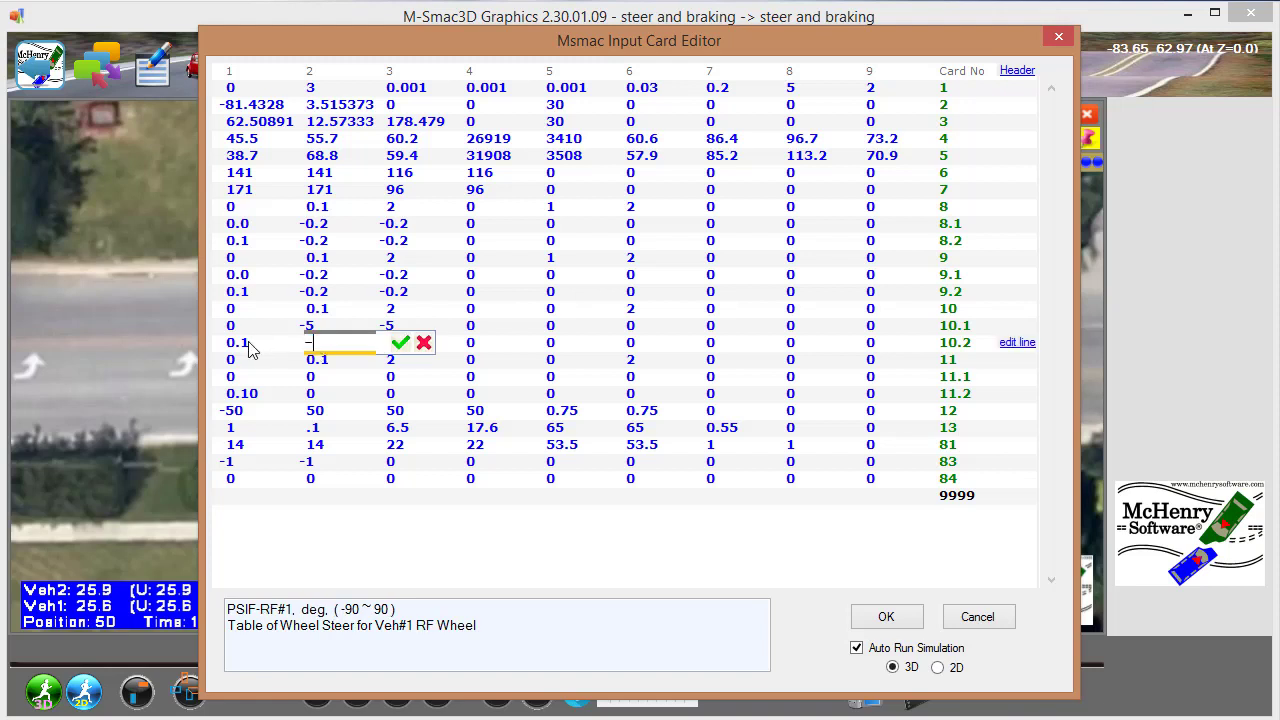
text(-5)
key(Return)
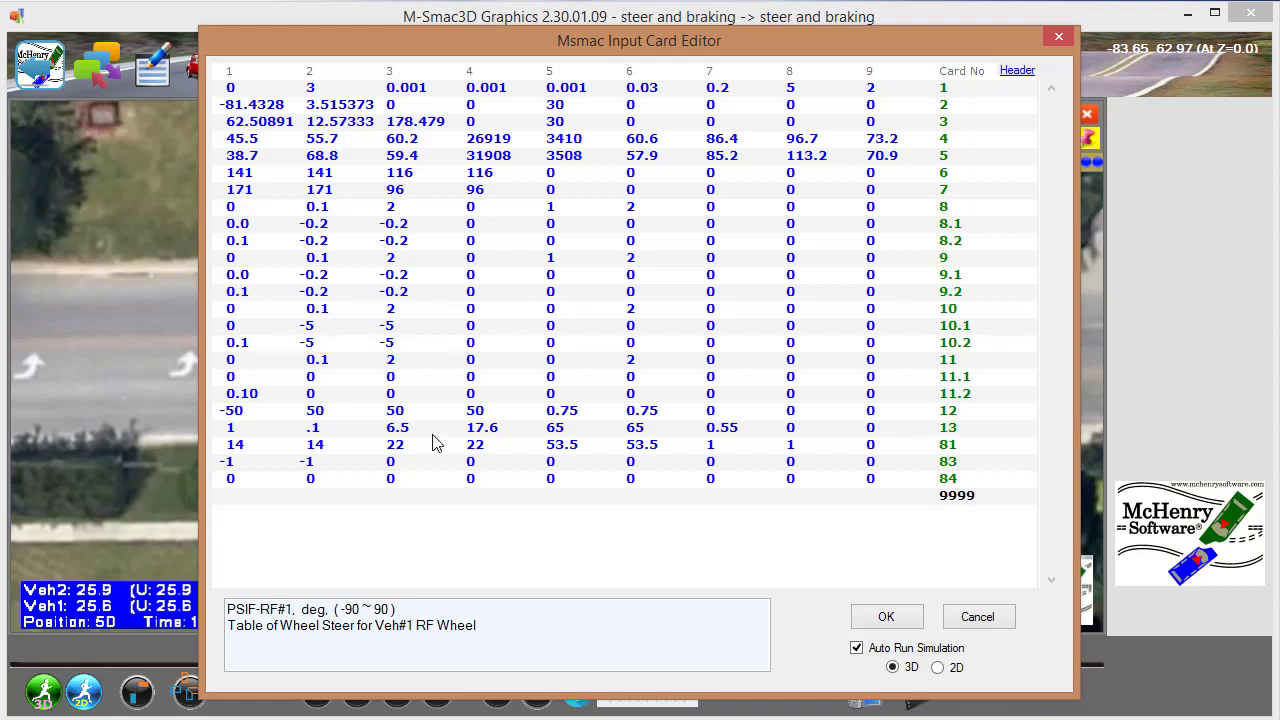
Accept the edited input cards to rerun the 3D simulation and play the new animation
click(869, 617)
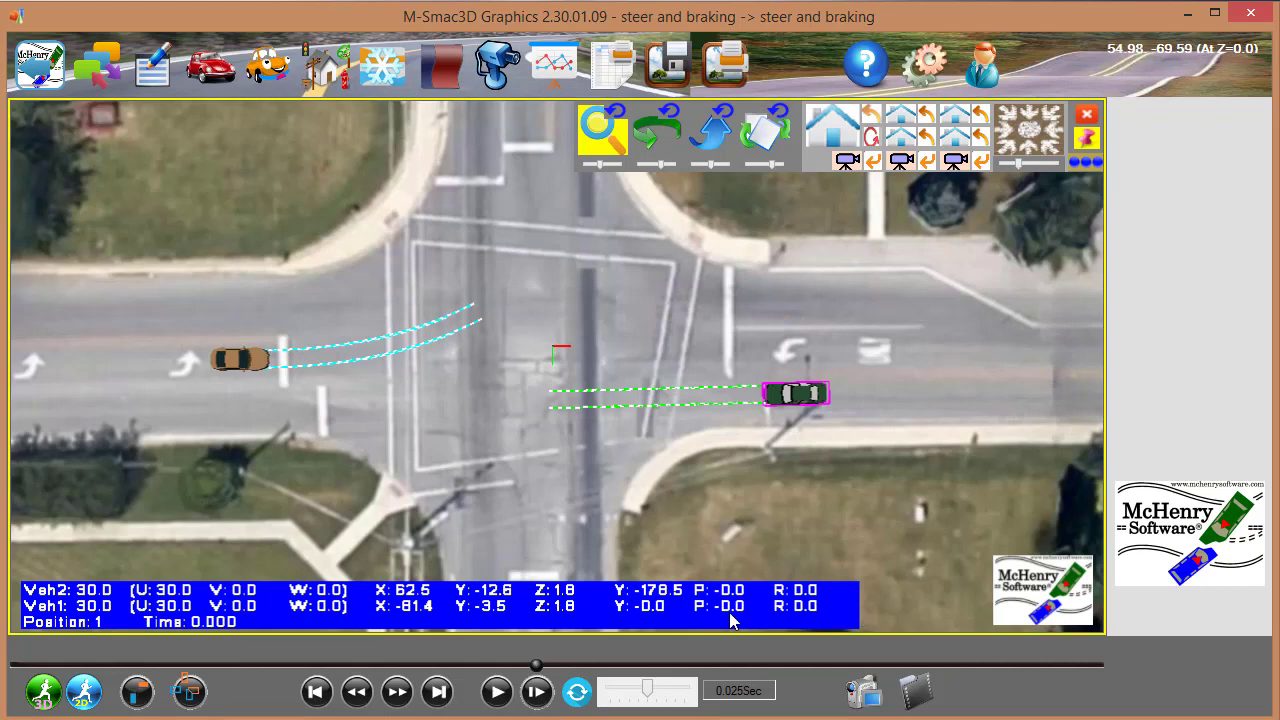
click(492, 692)
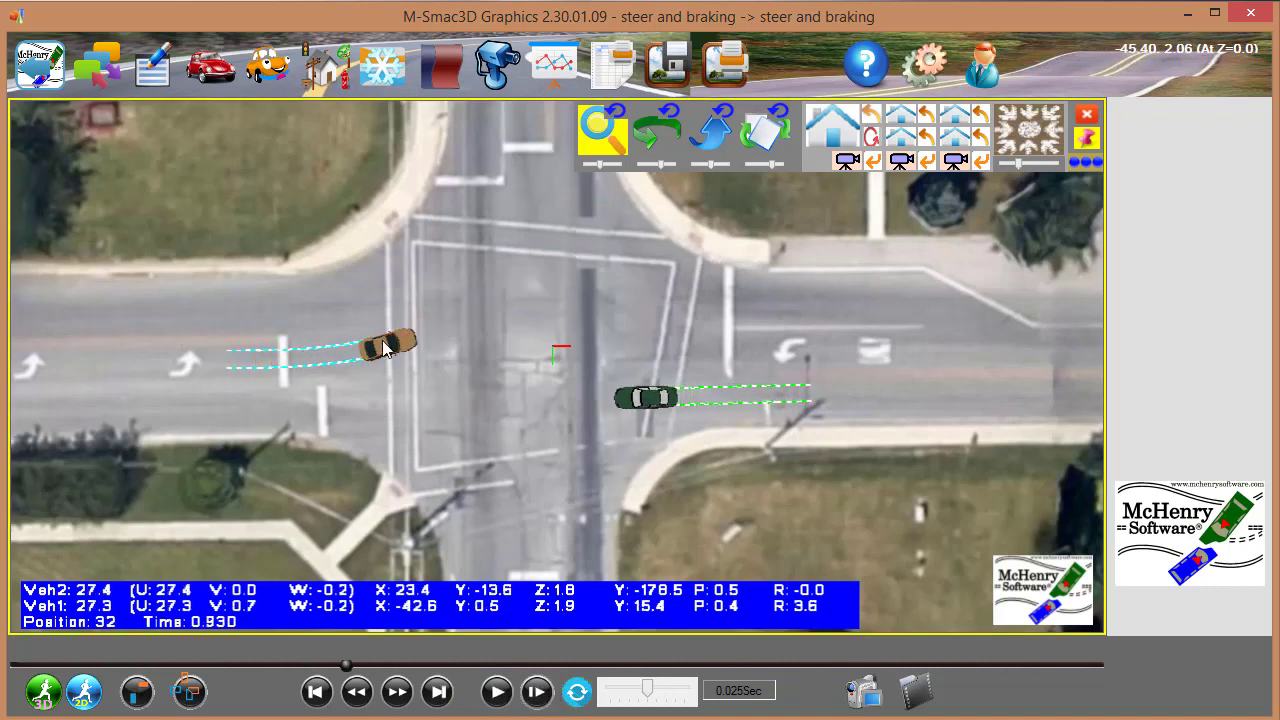
In the input card editor, set vehicle 1's right-front and left-front wheel steer to -7 degrees at time 0 (card 10.1)
click(134, 84)
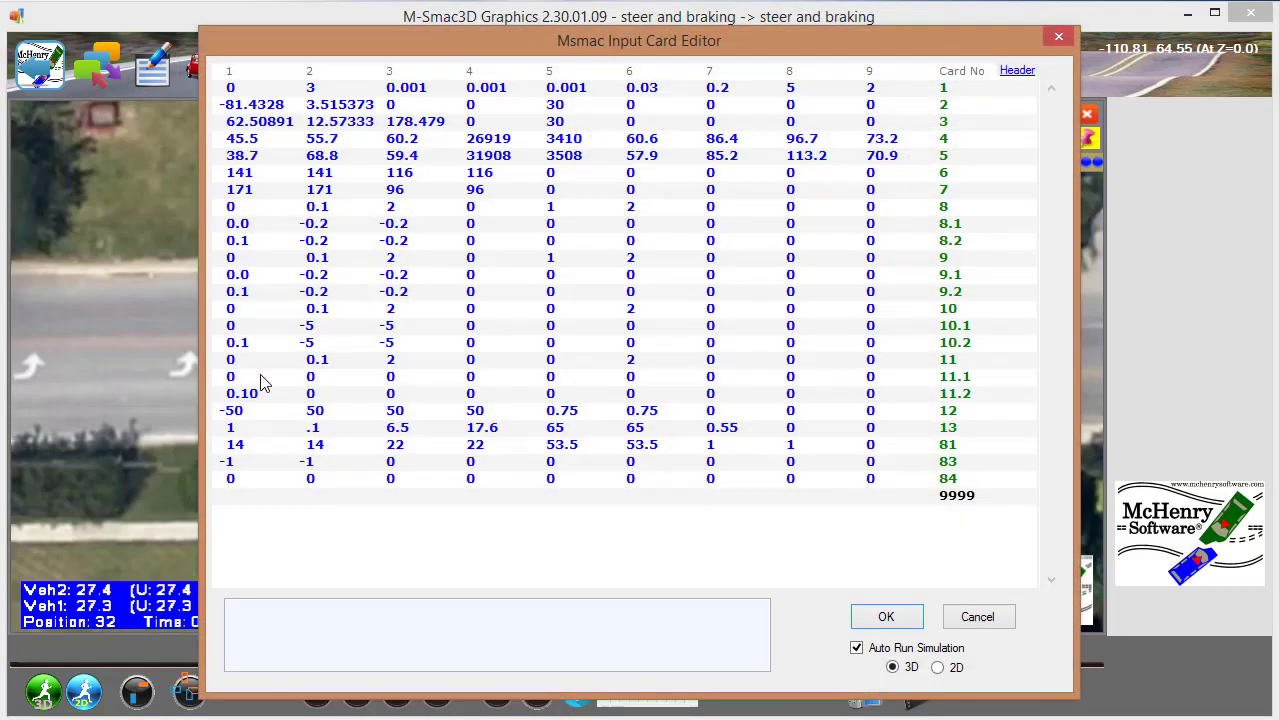
click(316, 332)
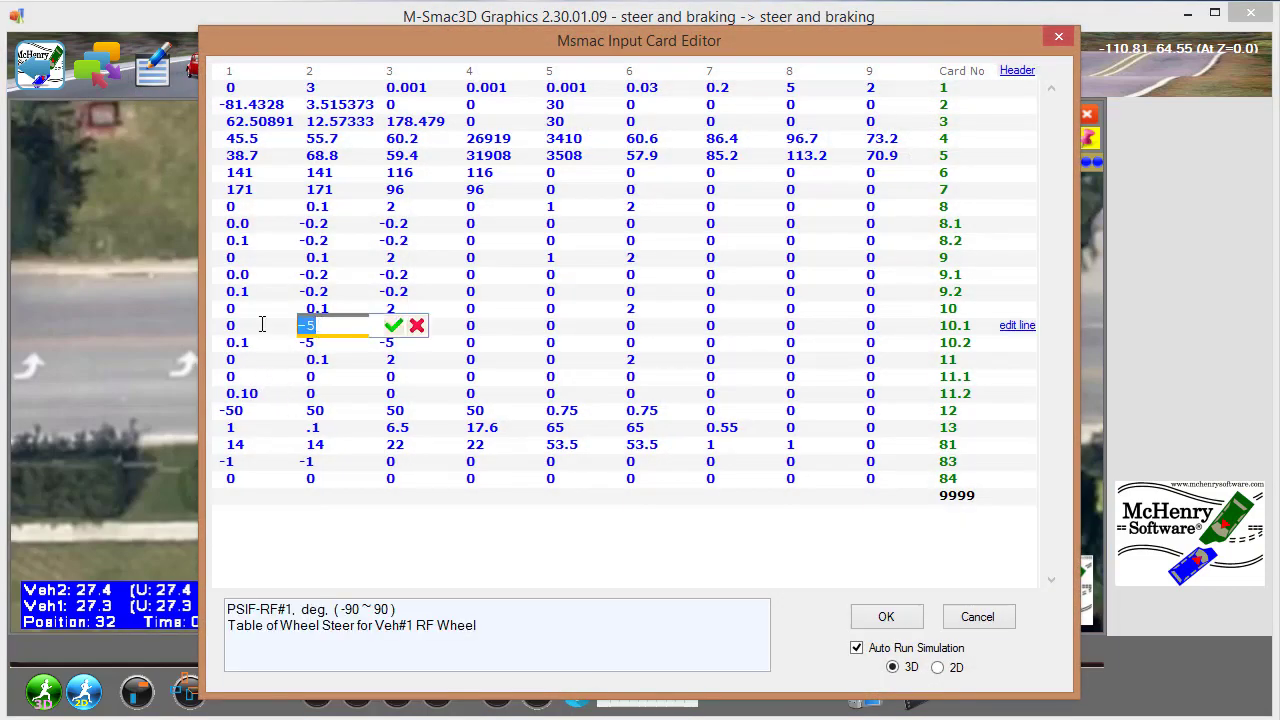
text(-7)
key(Return)
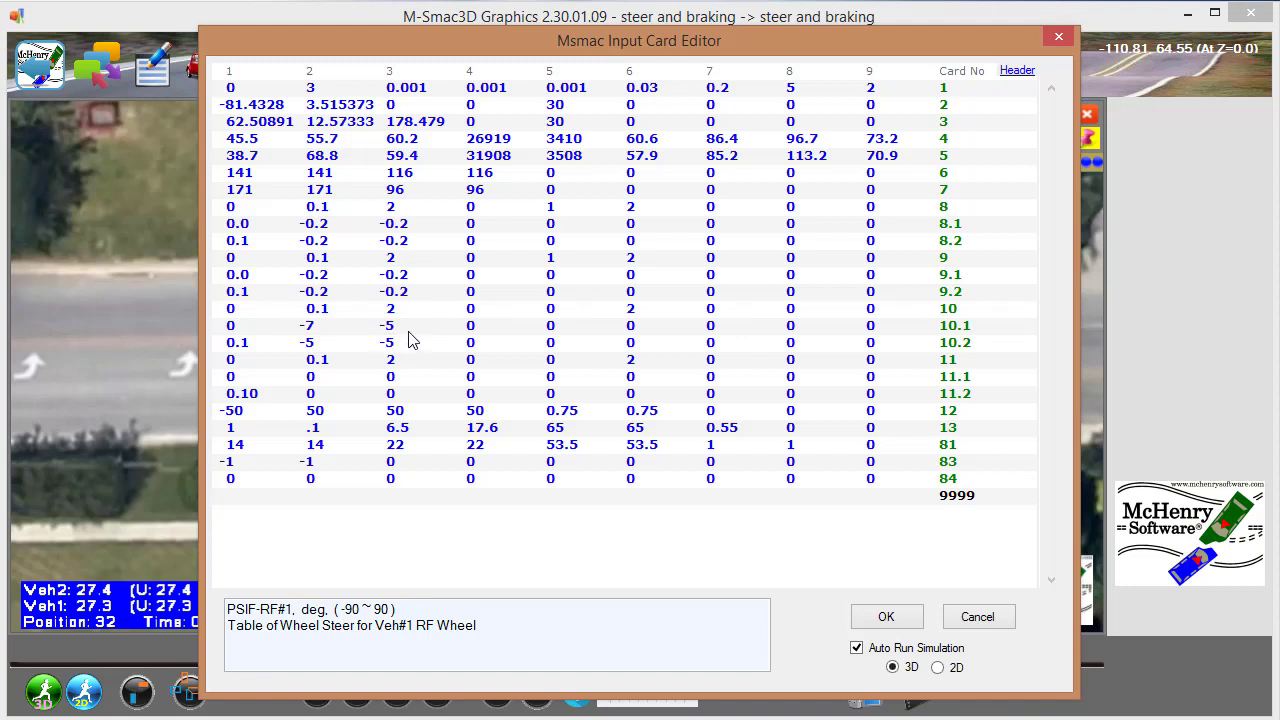
click(409, 332)
text(-7)
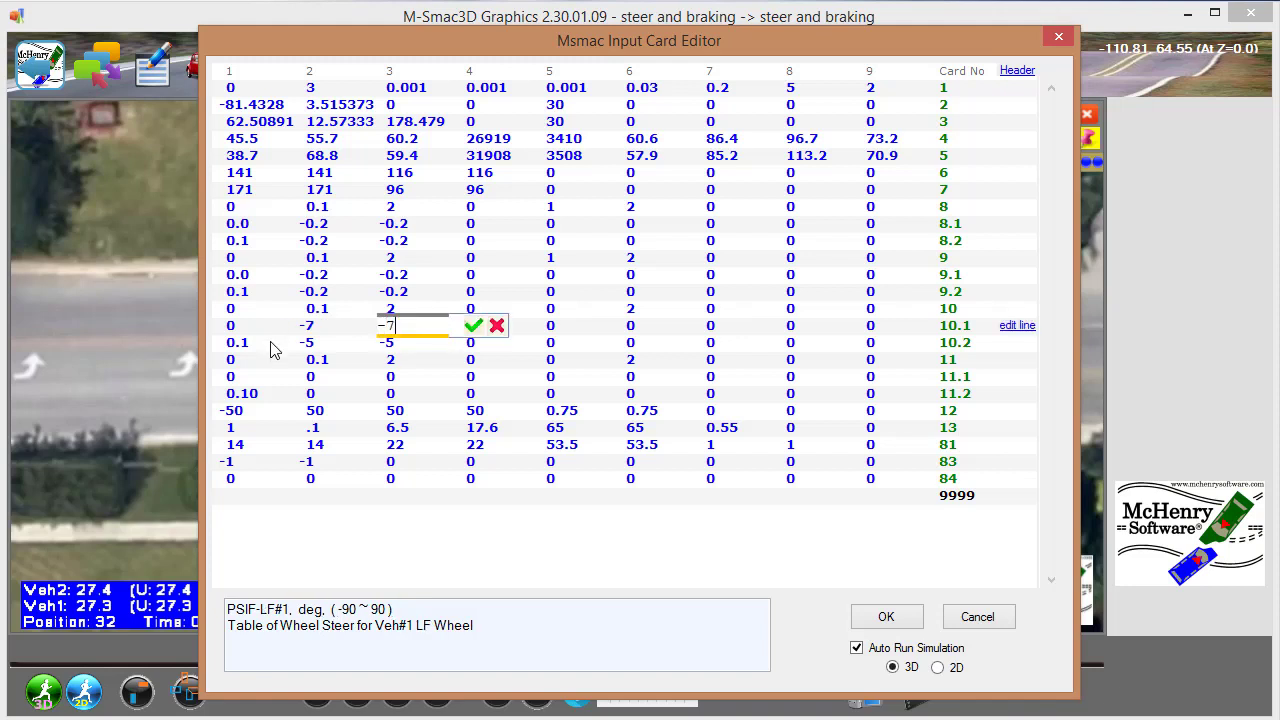
key(Return)
Set vehicle 1's right-front and left-front wheel steer to -7 degrees at time 0.1 (card 10.2)
click(318, 345)
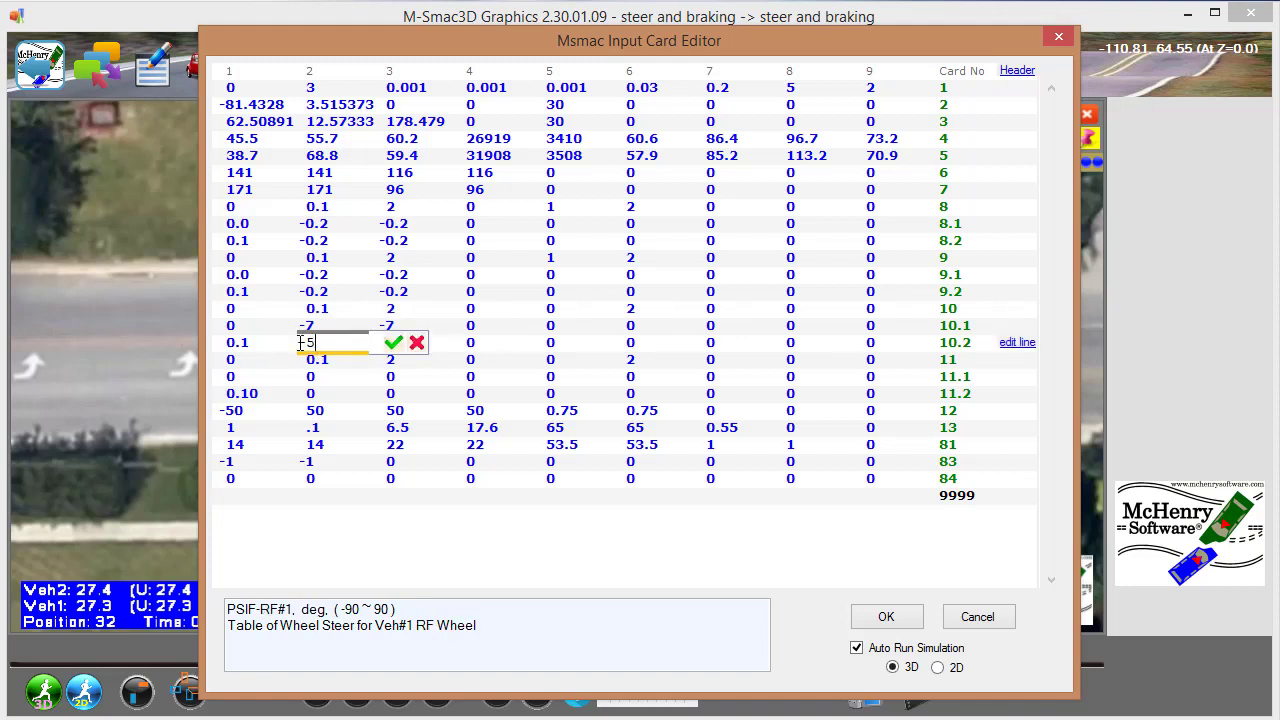
text(-7)
key(Return)
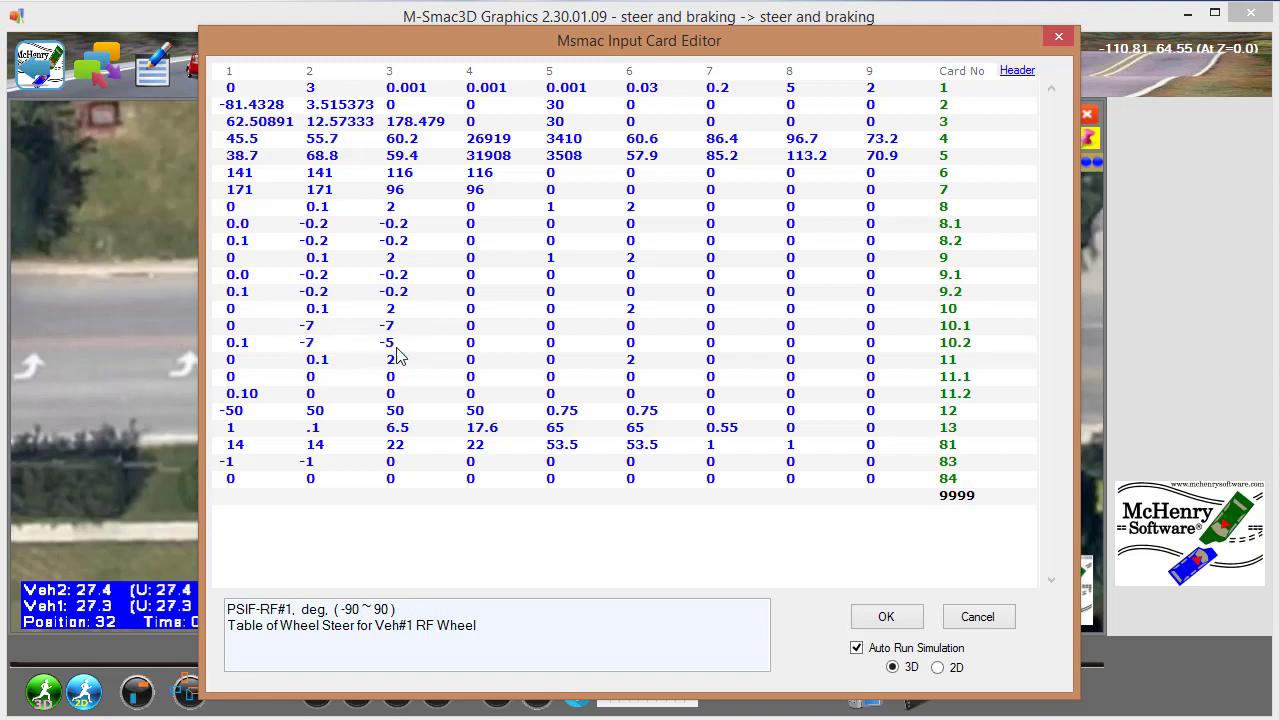
click(392, 343)
text(-7)
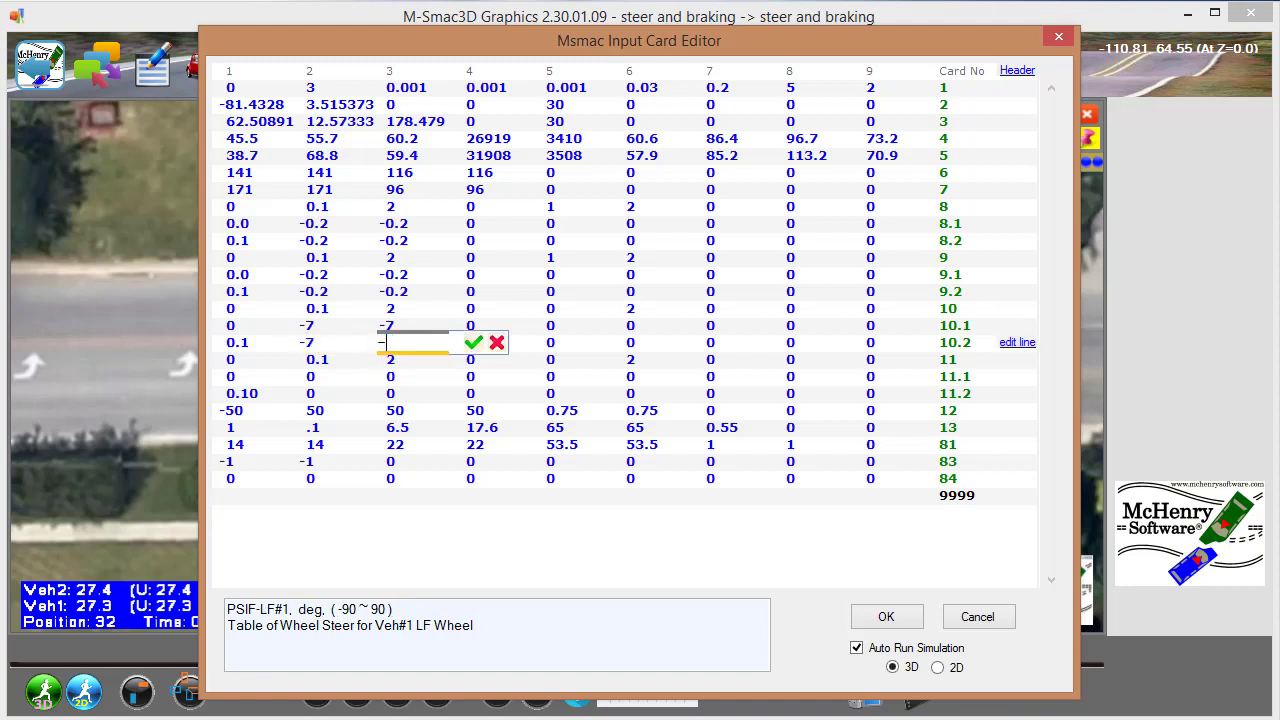
key(Return)
Accept the edited input cards to rerun the 3D simulation, and review the animation through to about 1.65 s
click(884, 617)
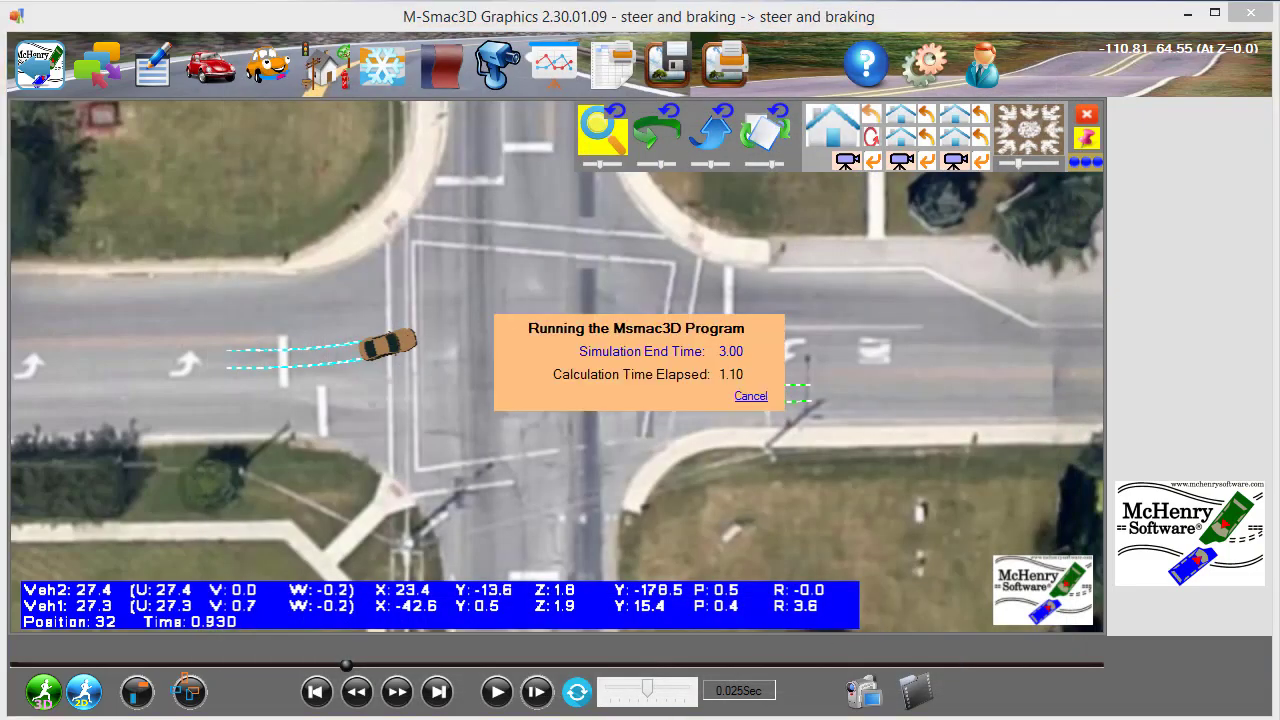
click(498, 692)
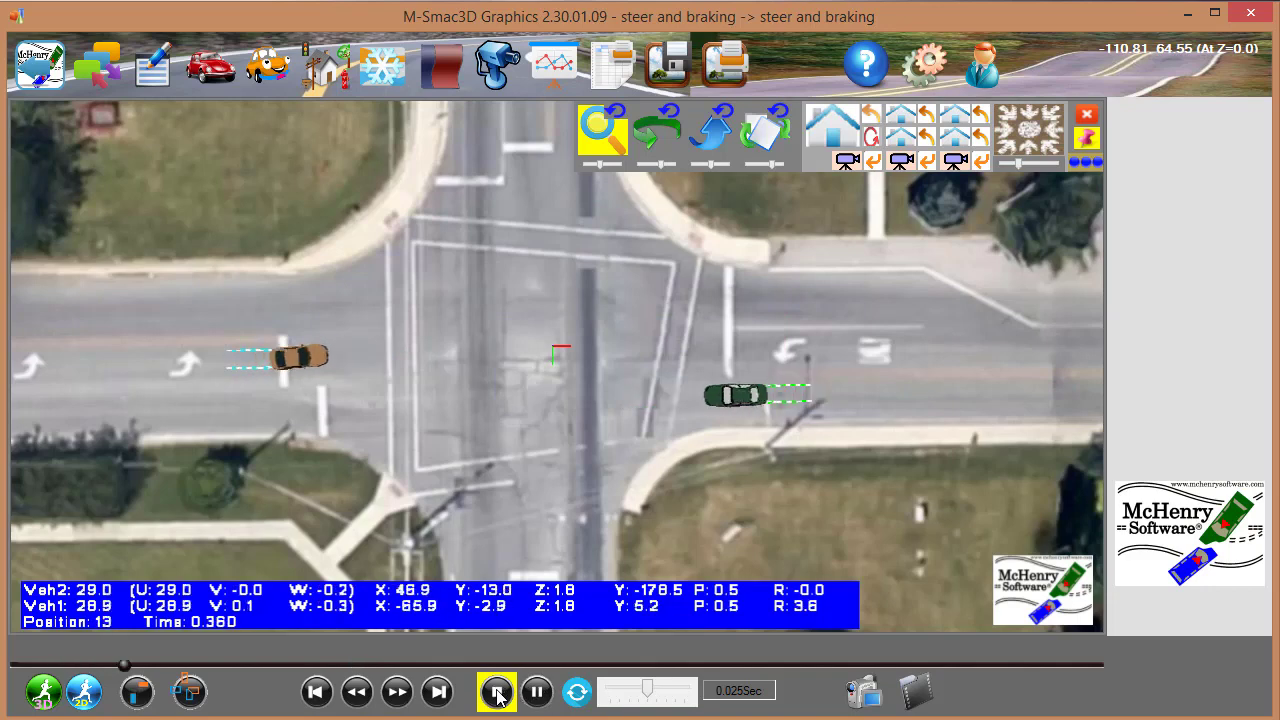
scroll(485, 484, up, 2)
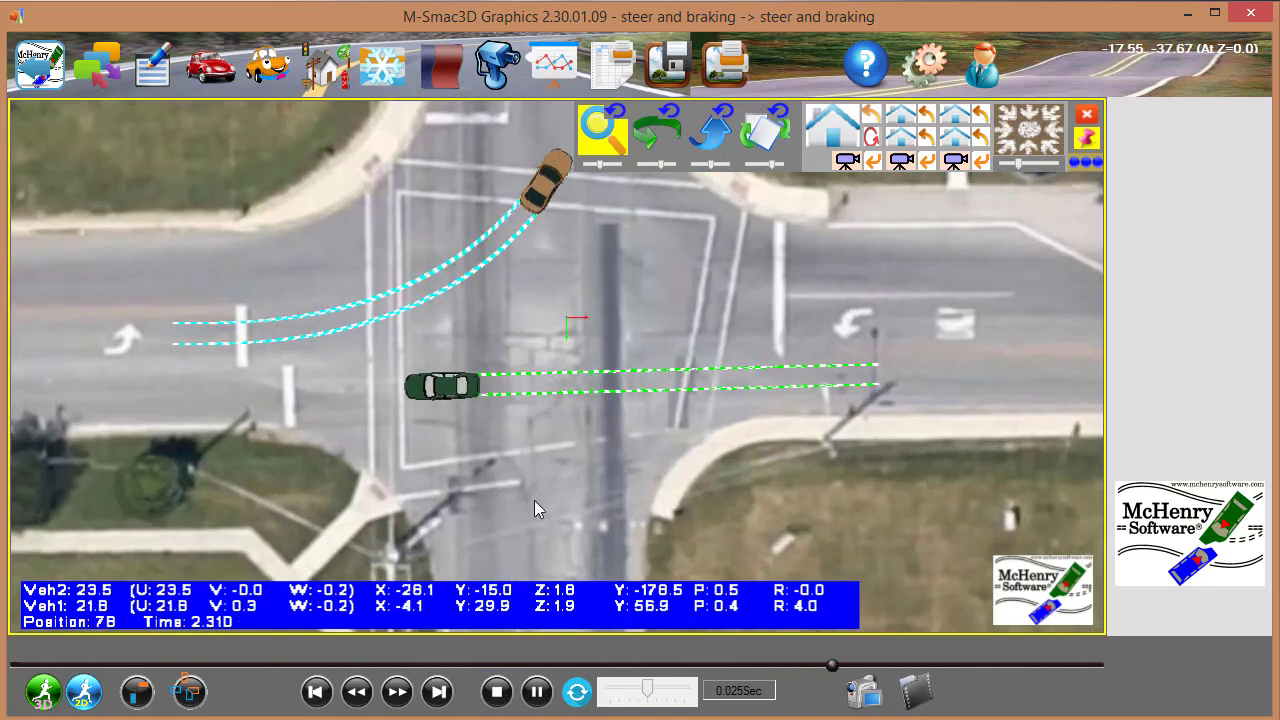
drag(636, 498, 564, 596)
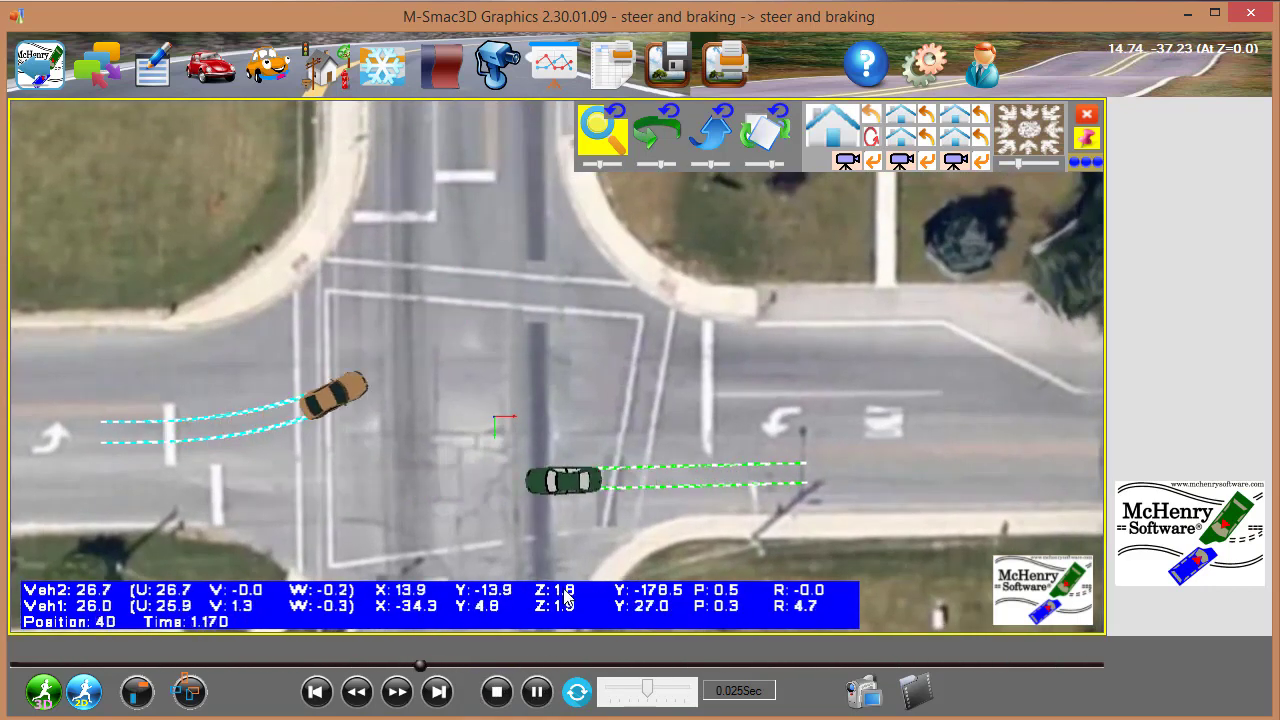
click(537, 691)
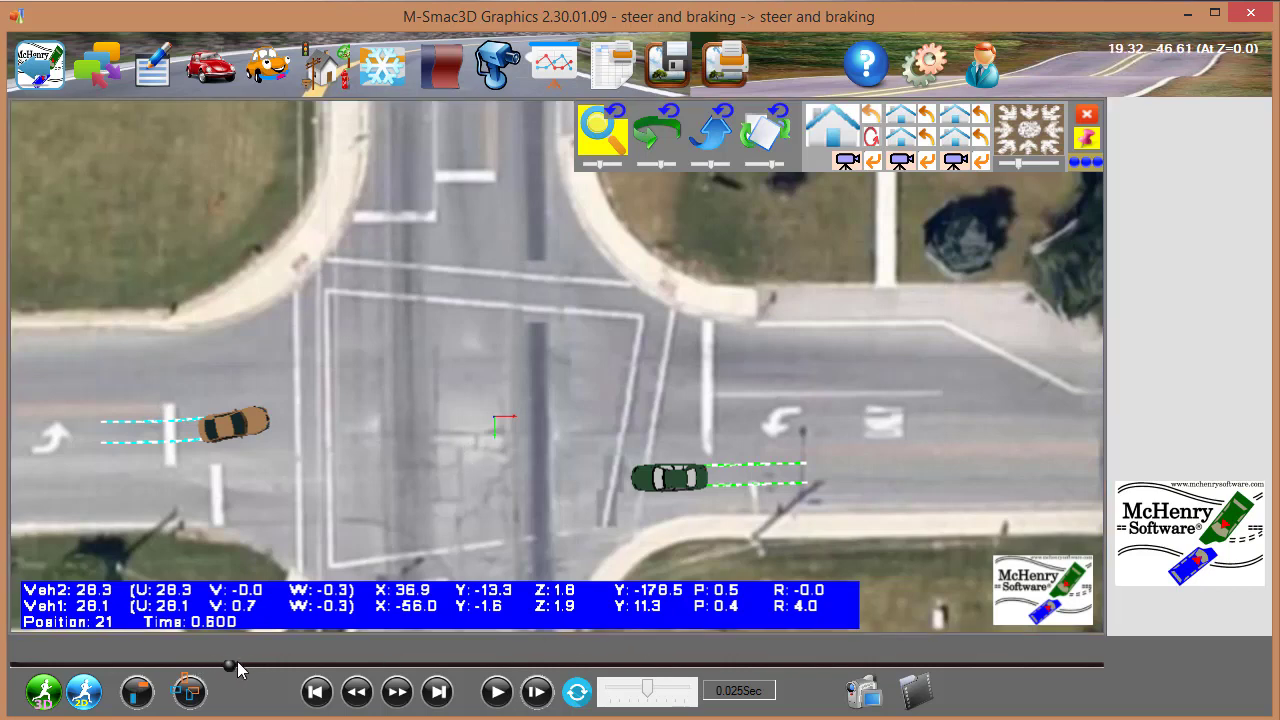
drag(236, 663, 600, 663)
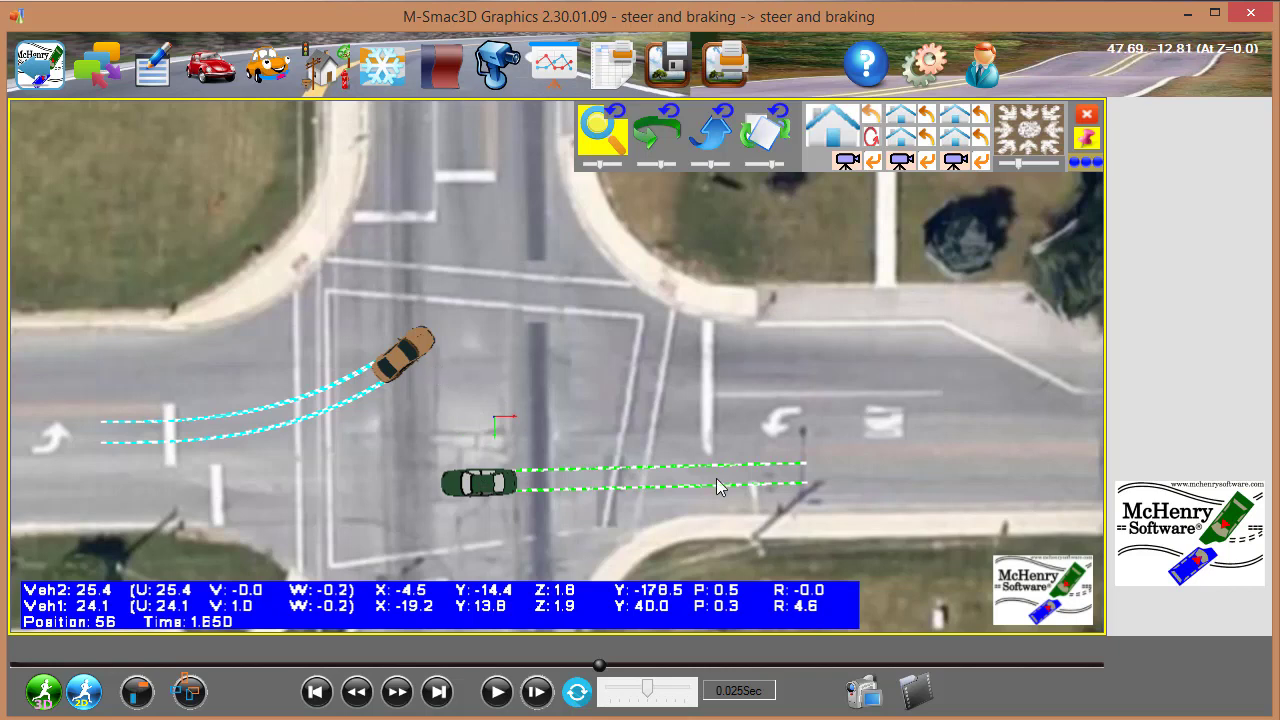
Move vehicle 2's initial position into the lane across the road, at about X 59.7, Y 9.9
click(487, 482)
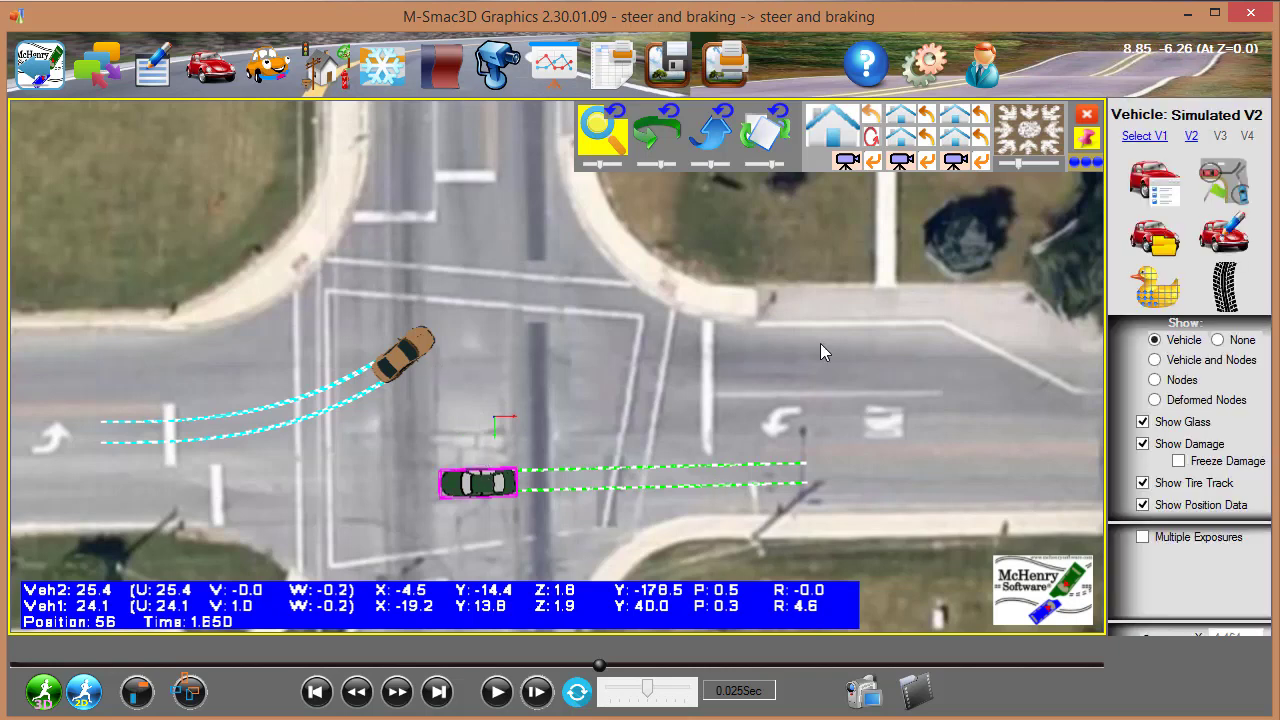
click(1236, 180)
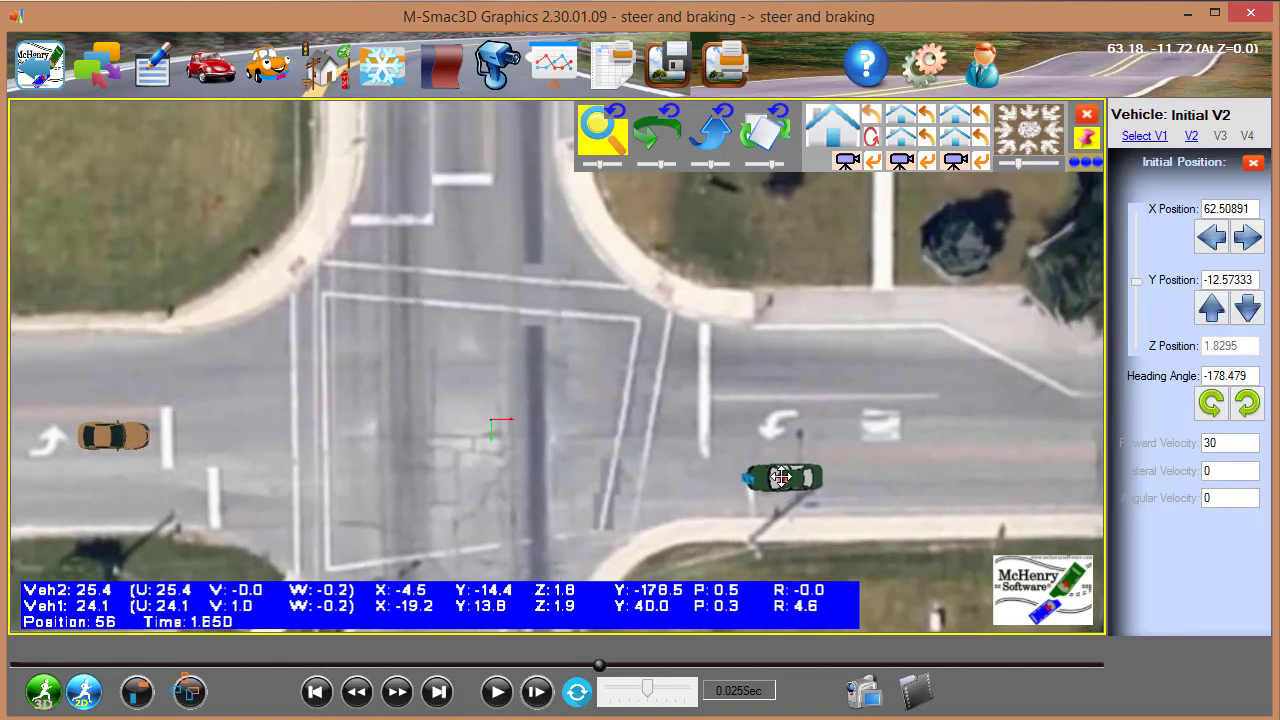
drag(783, 490, 769, 383)
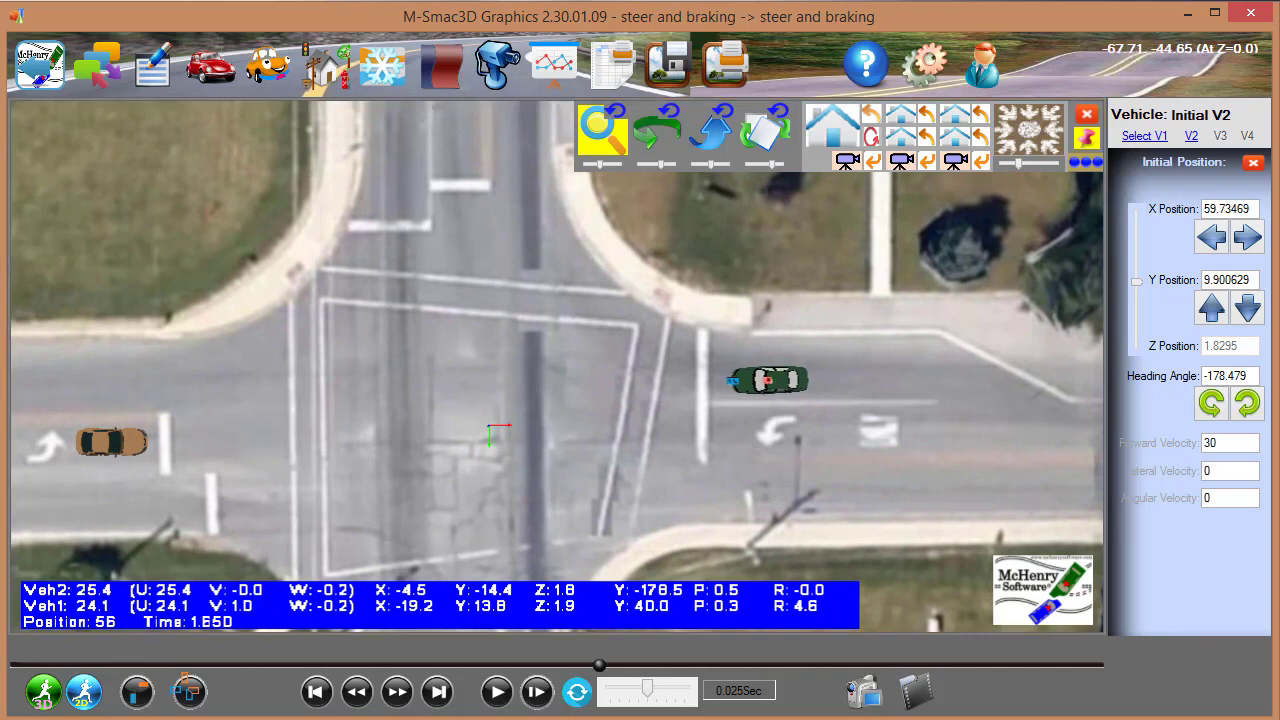
Rerun the 3D simulation with vehicle 2 in its new lane and scrub the animation to about 1.68 s
click(44, 696)
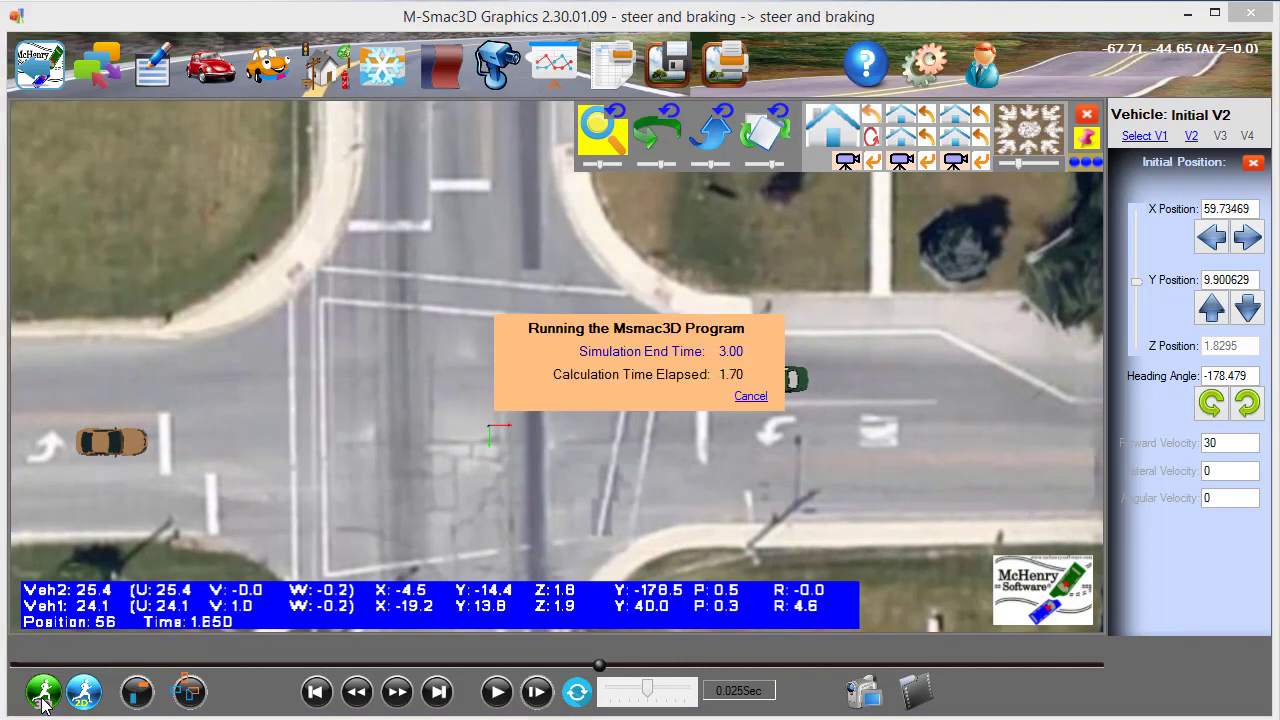
click(497, 692)
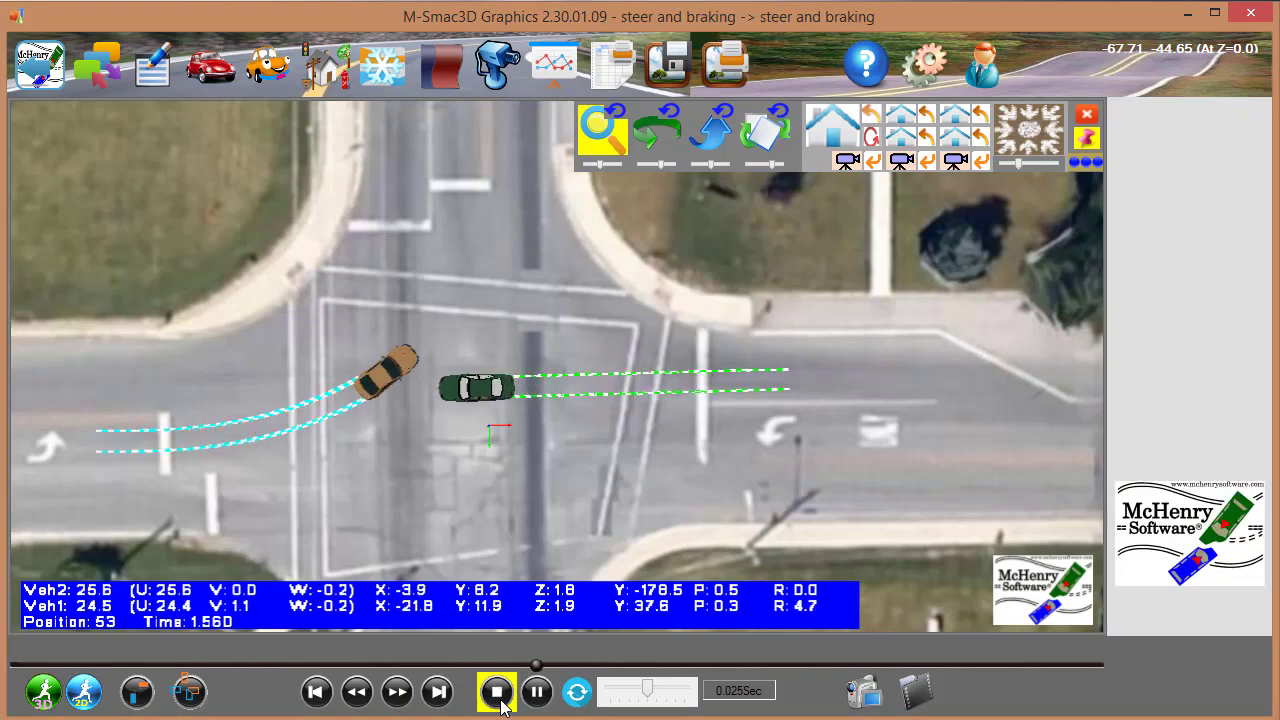
click(536, 692)
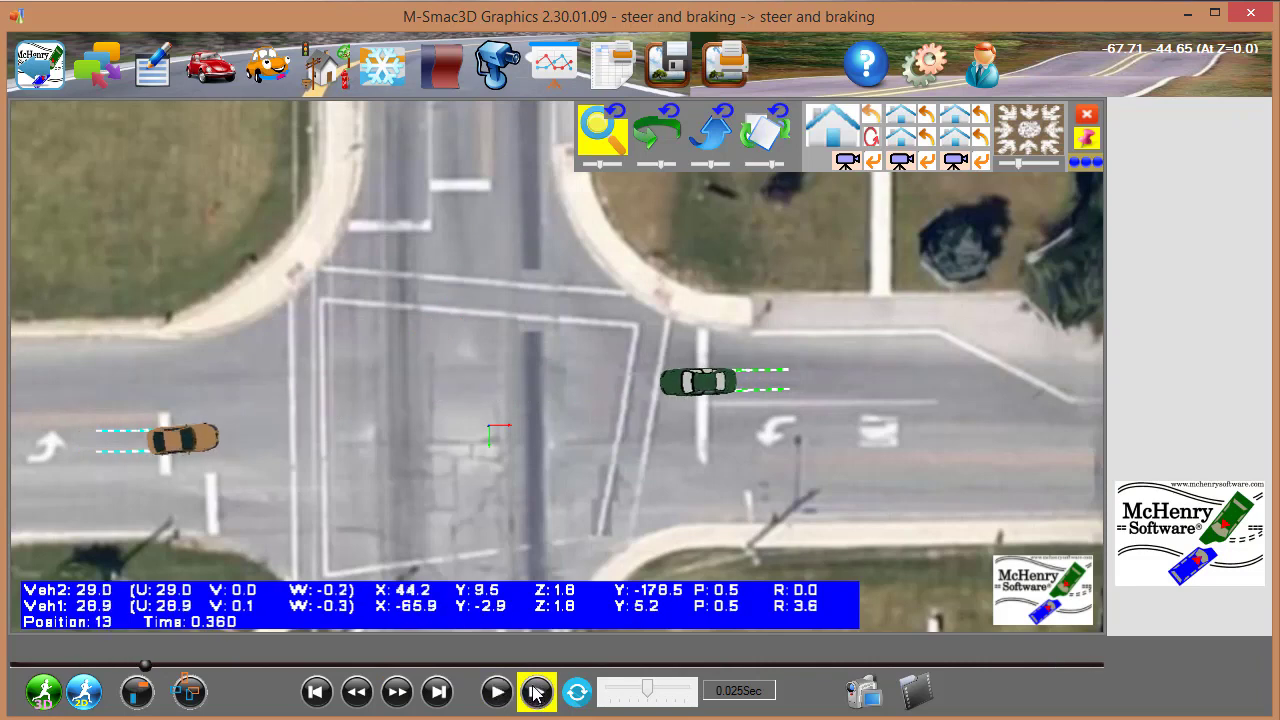
drag(145, 665, 597, 660)
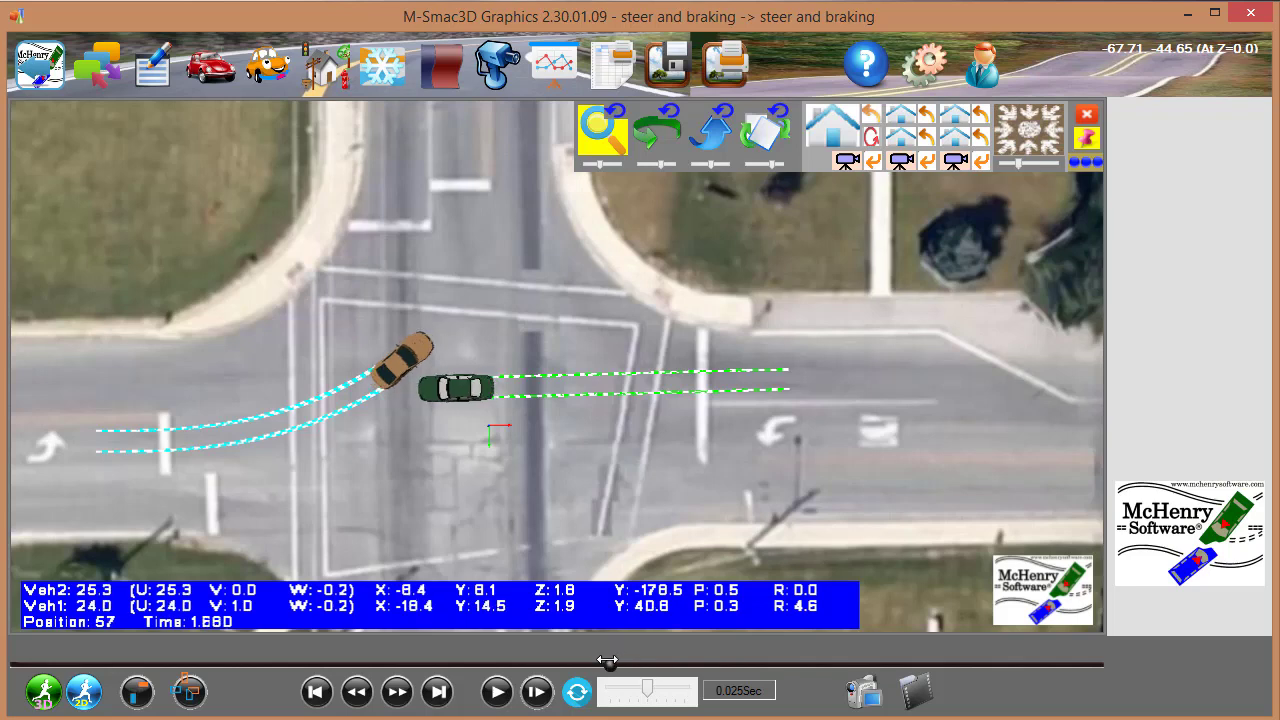
Set vehicle 2's initial heading angle to -180 and nudge its initial Y position to 10.90063
click(473, 391)
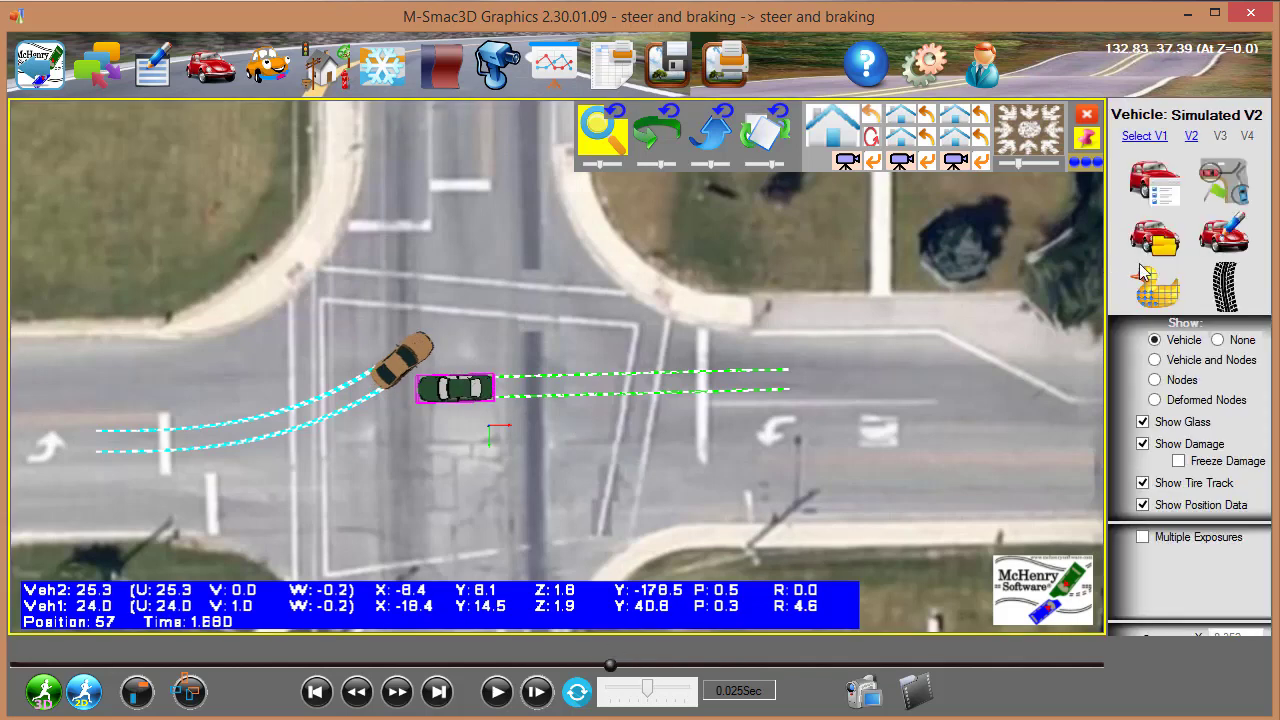
click(1220, 182)
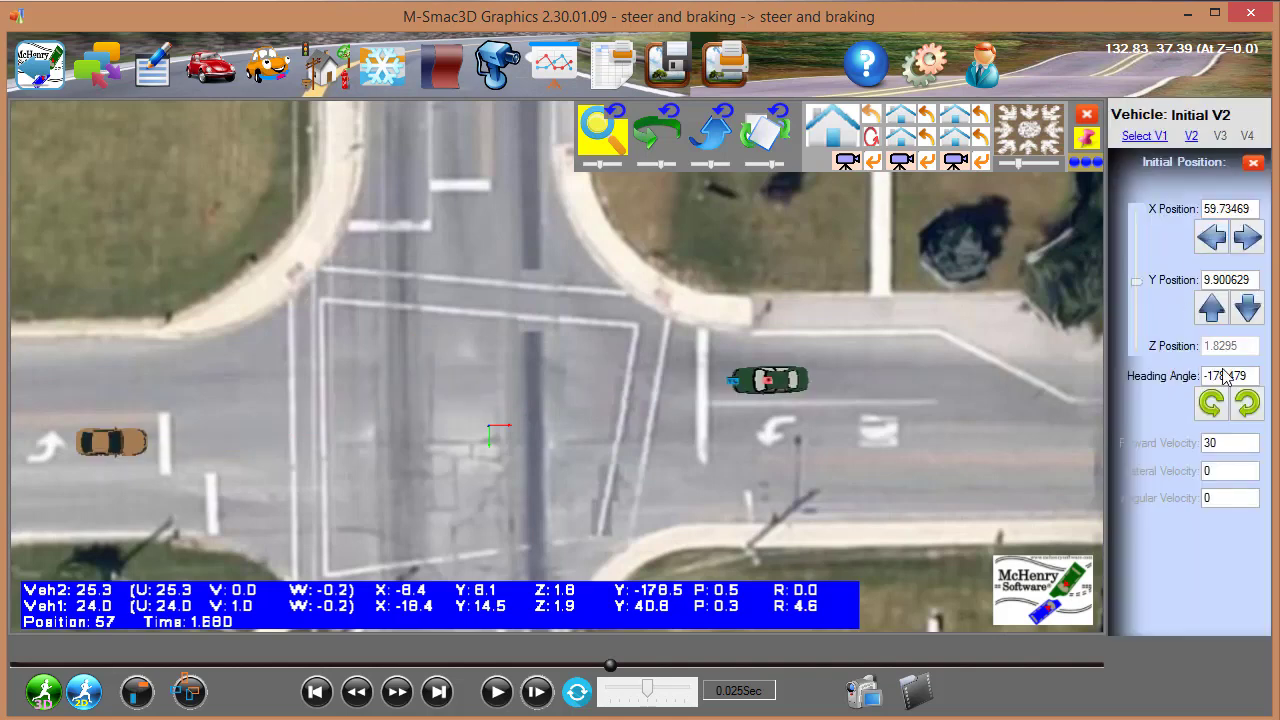
click(1250, 376)
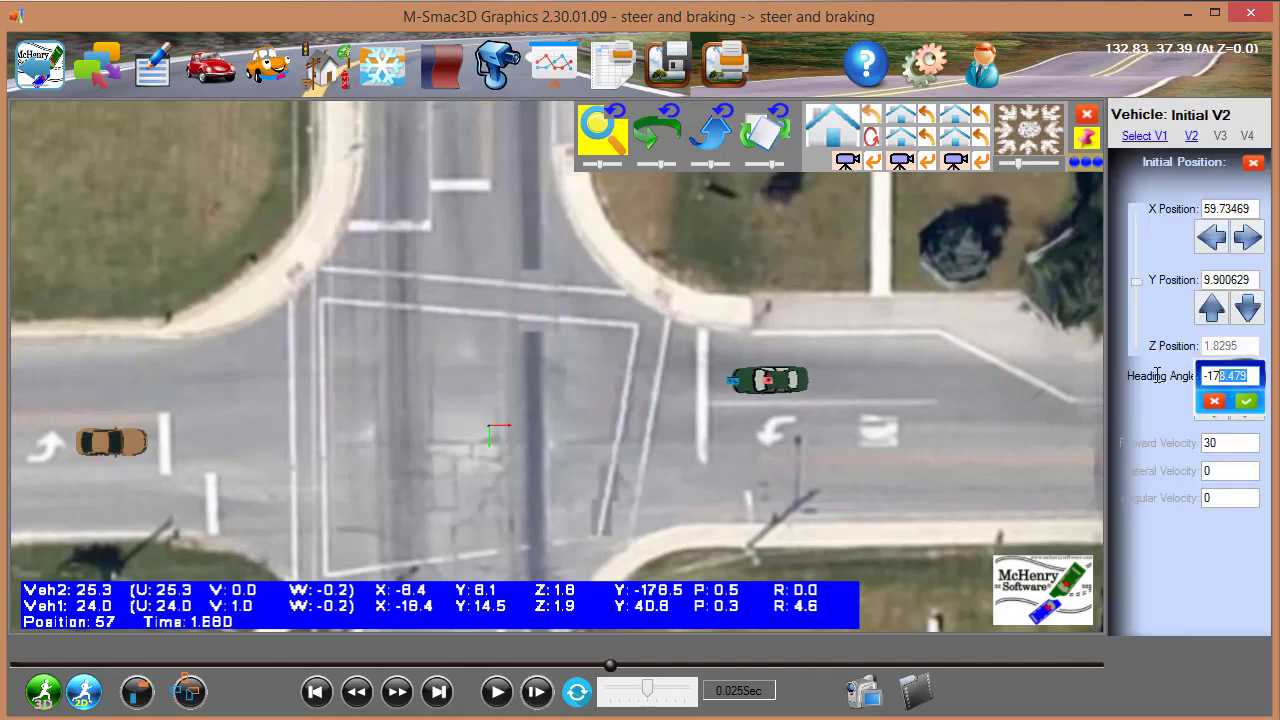
text(-180)
key(Return)
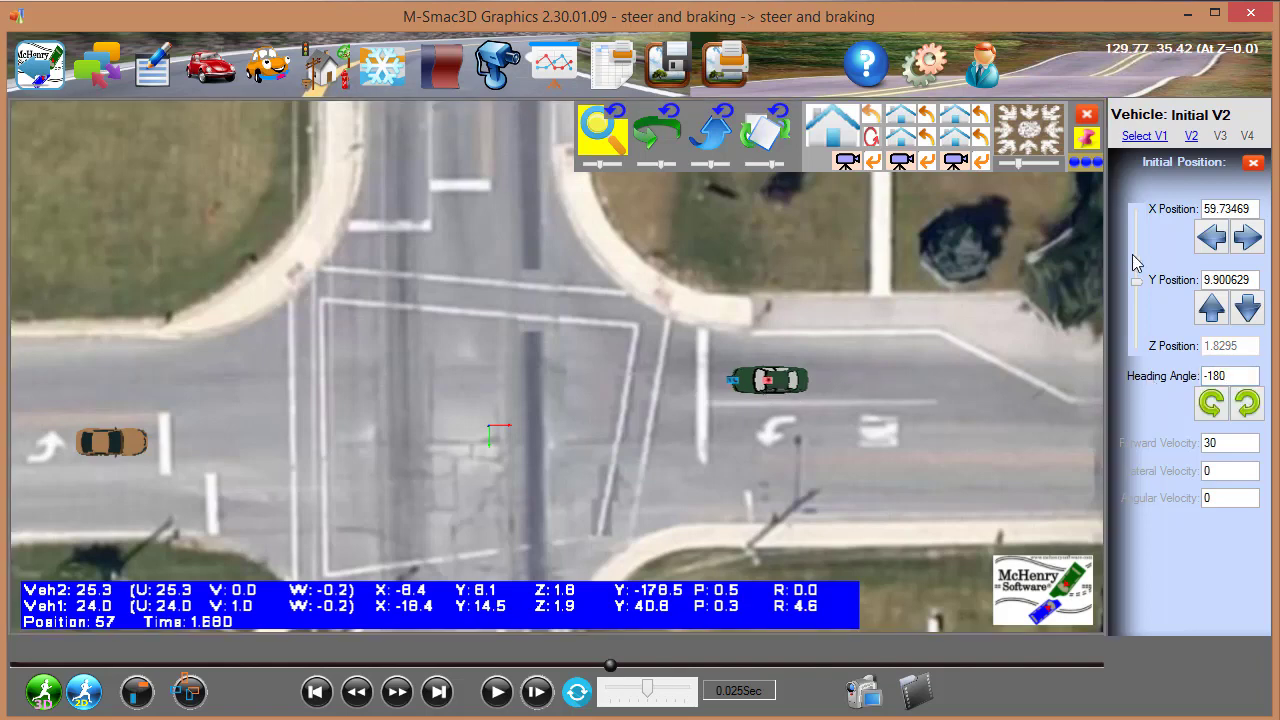
click(1212, 310)
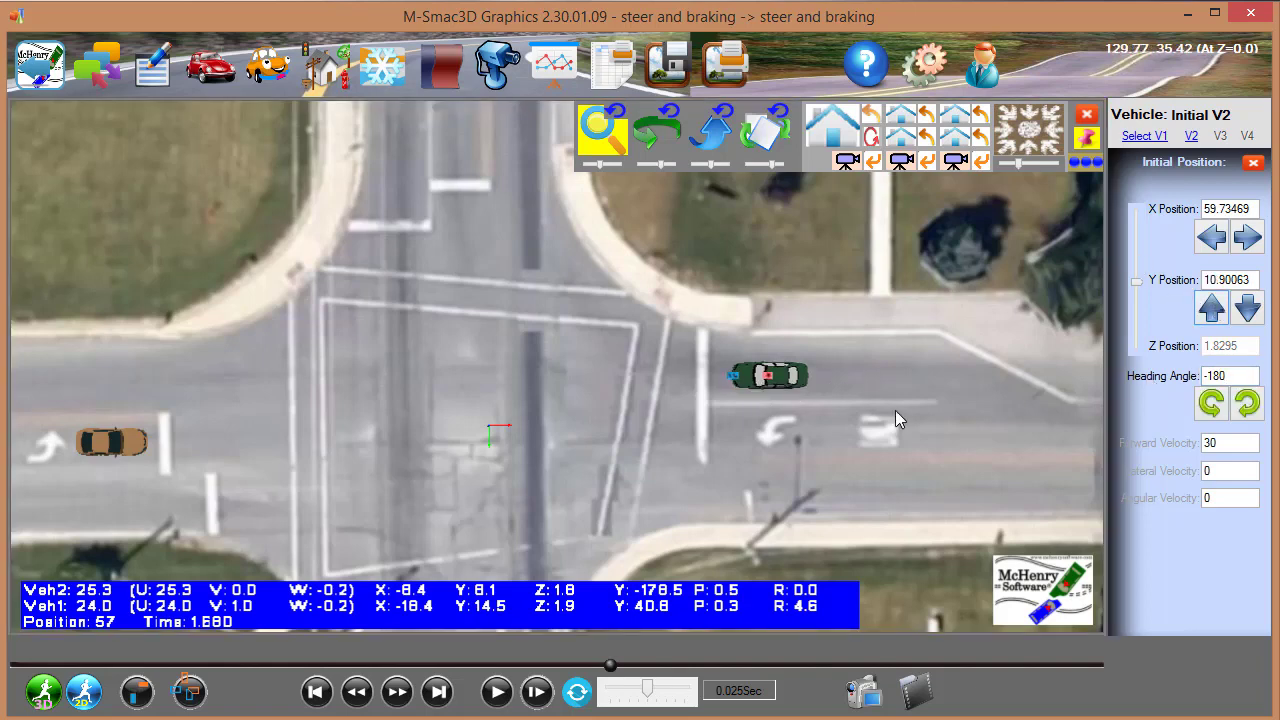
Run the 3D simulation with the straightened vehicle 2 and examine both vehicles close up at about 1.68 s
click(43, 691)
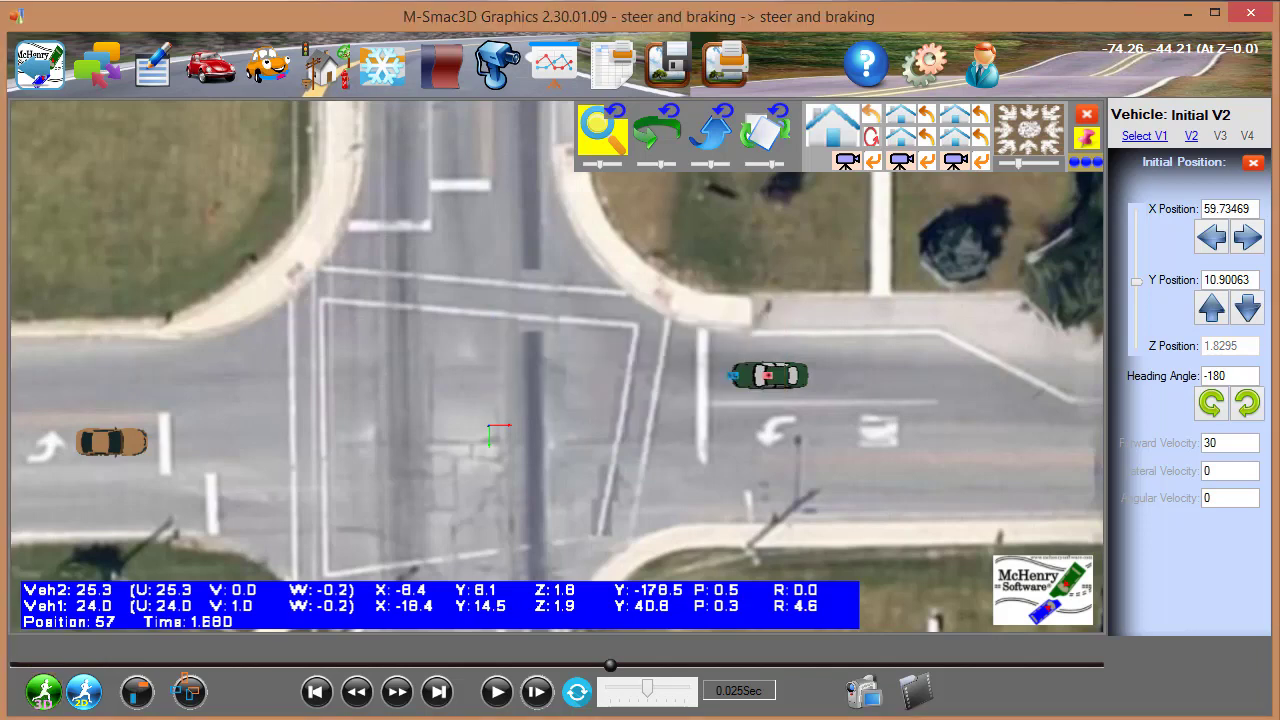
click(494, 692)
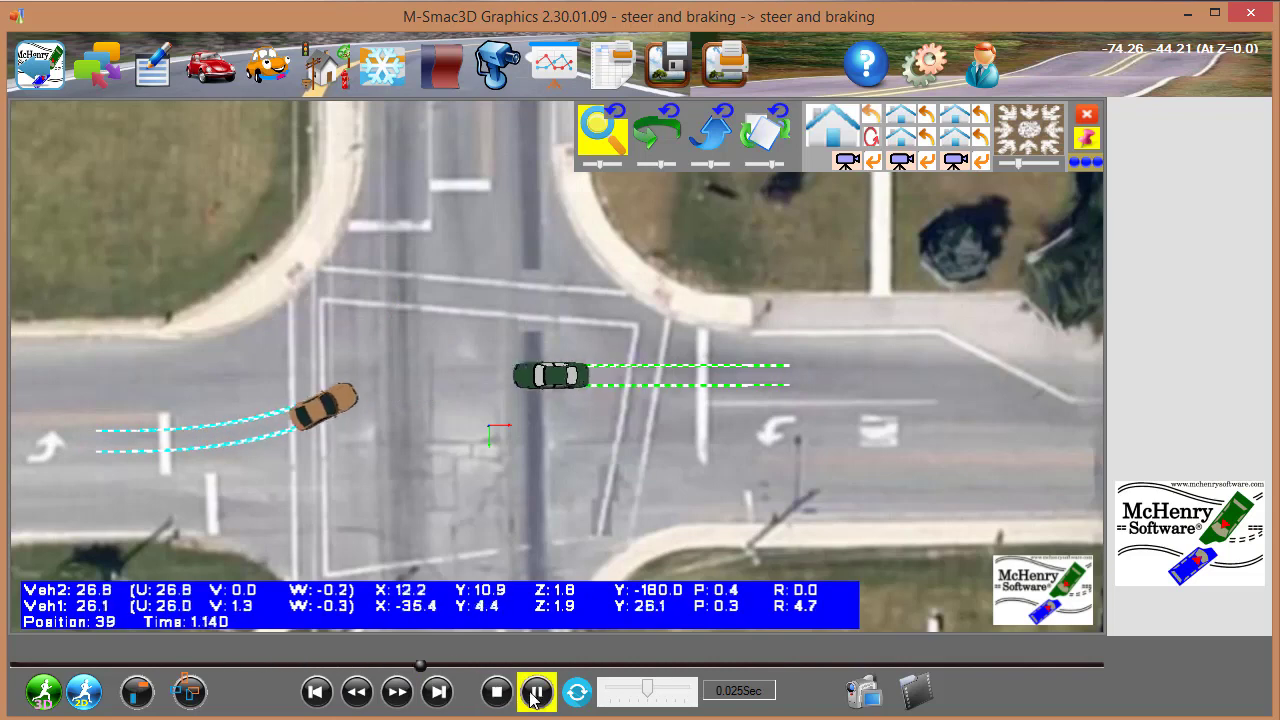
scroll(402, 457, up, 3)
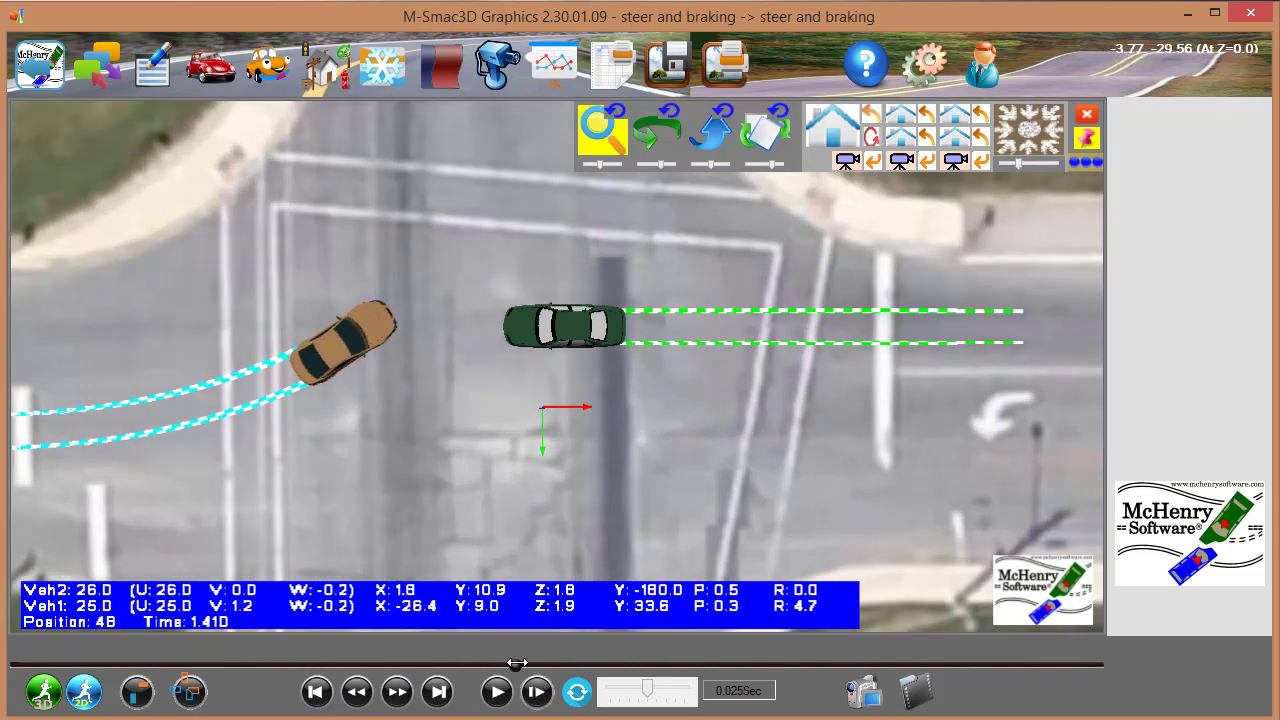
drag(516, 663, 612, 680)
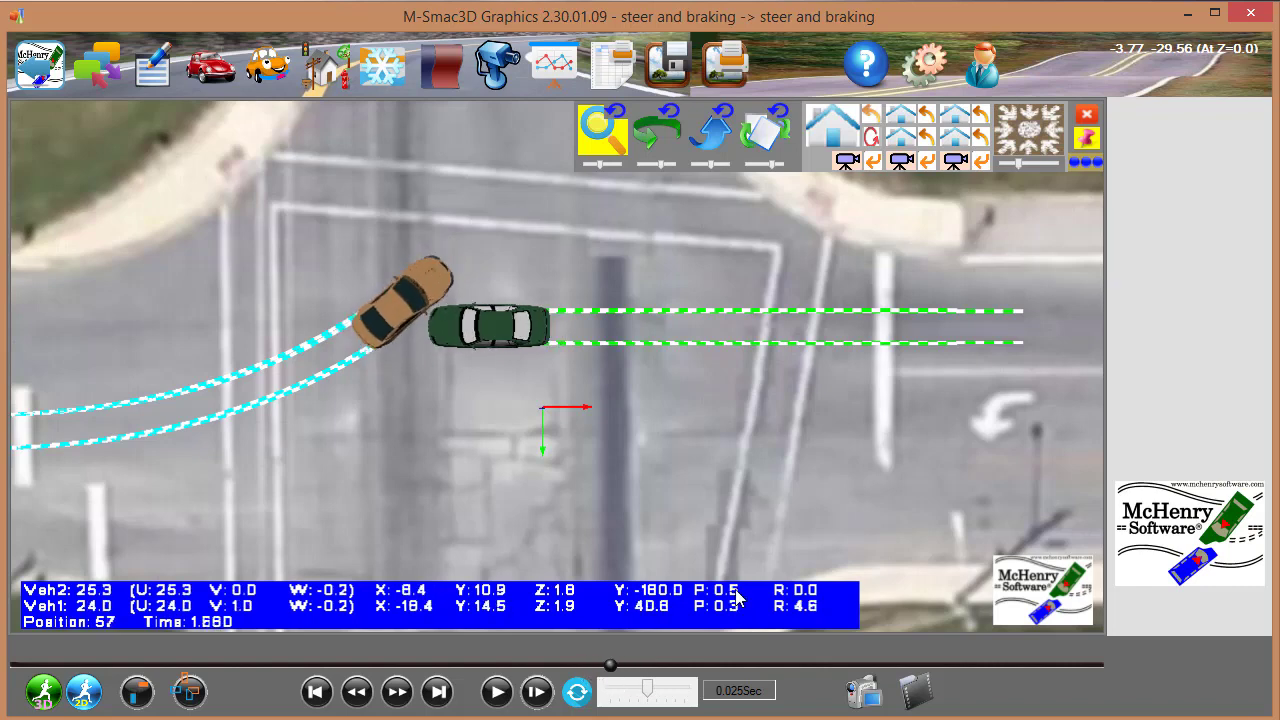
Rerun the 3D simulation and nudge vehicle 2's initial Y position to 11.90063
click(40, 695)
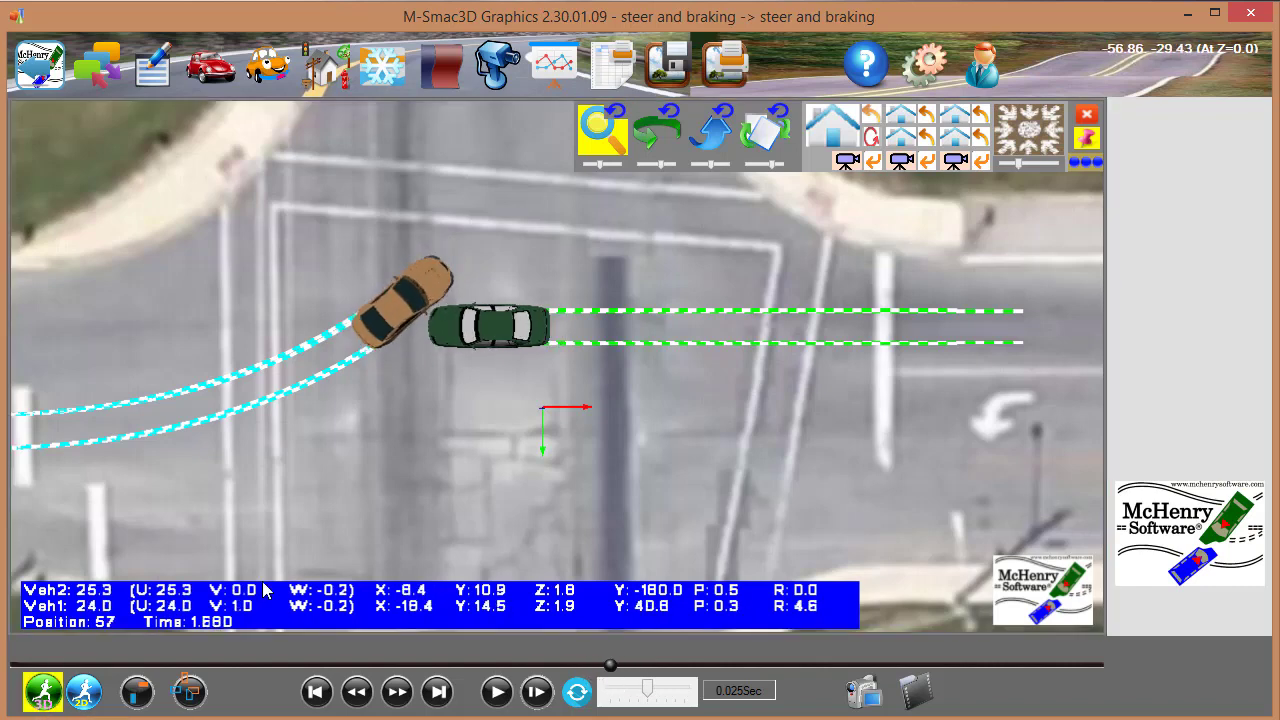
click(484, 330)
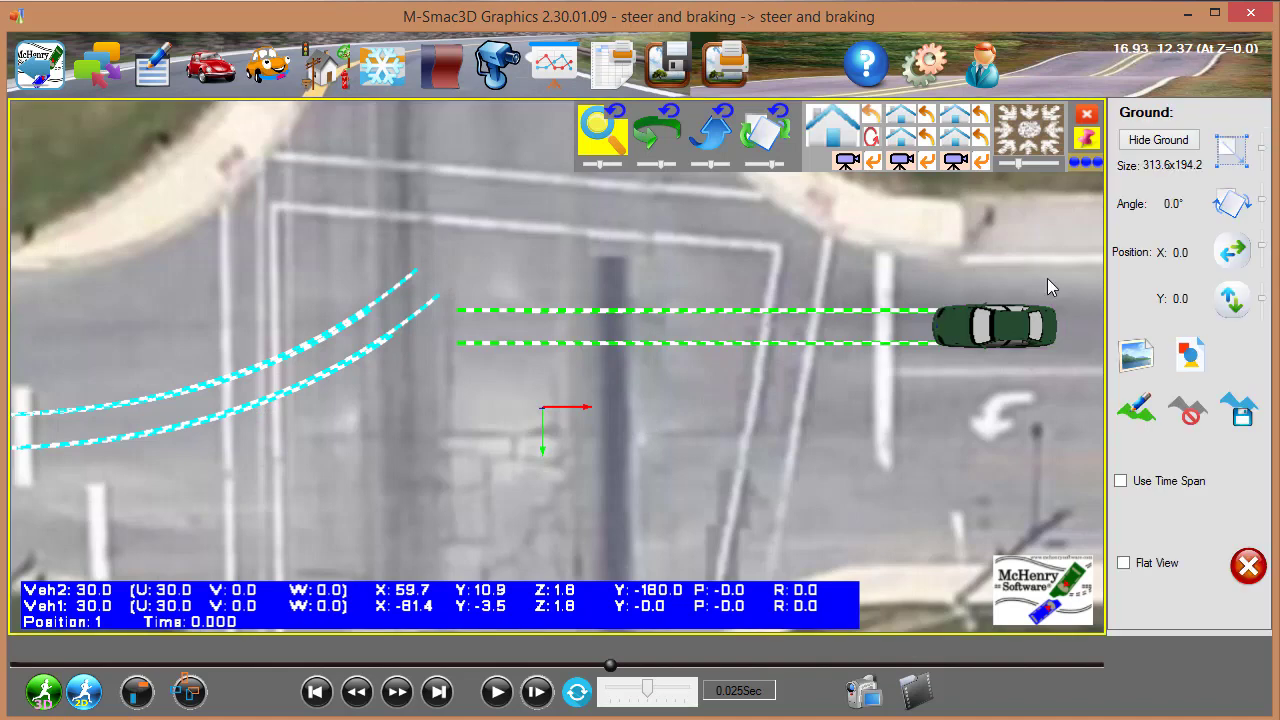
click(1007, 333)
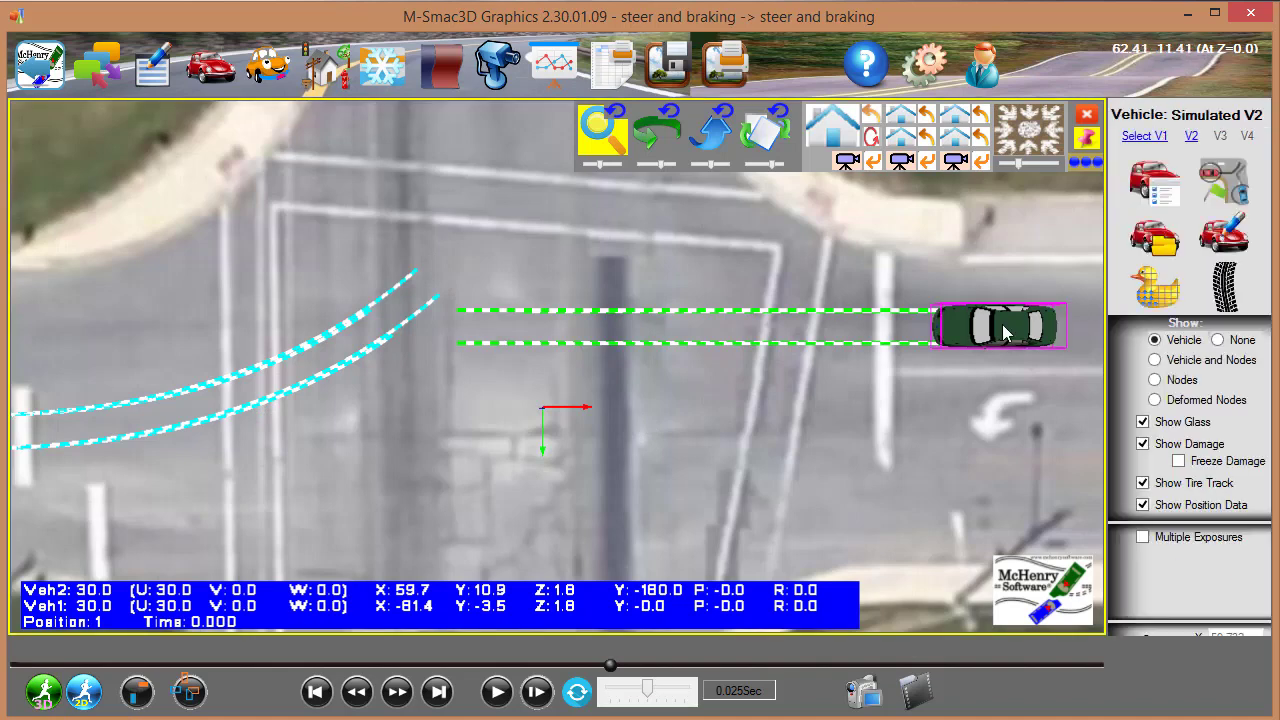
click(1230, 187)
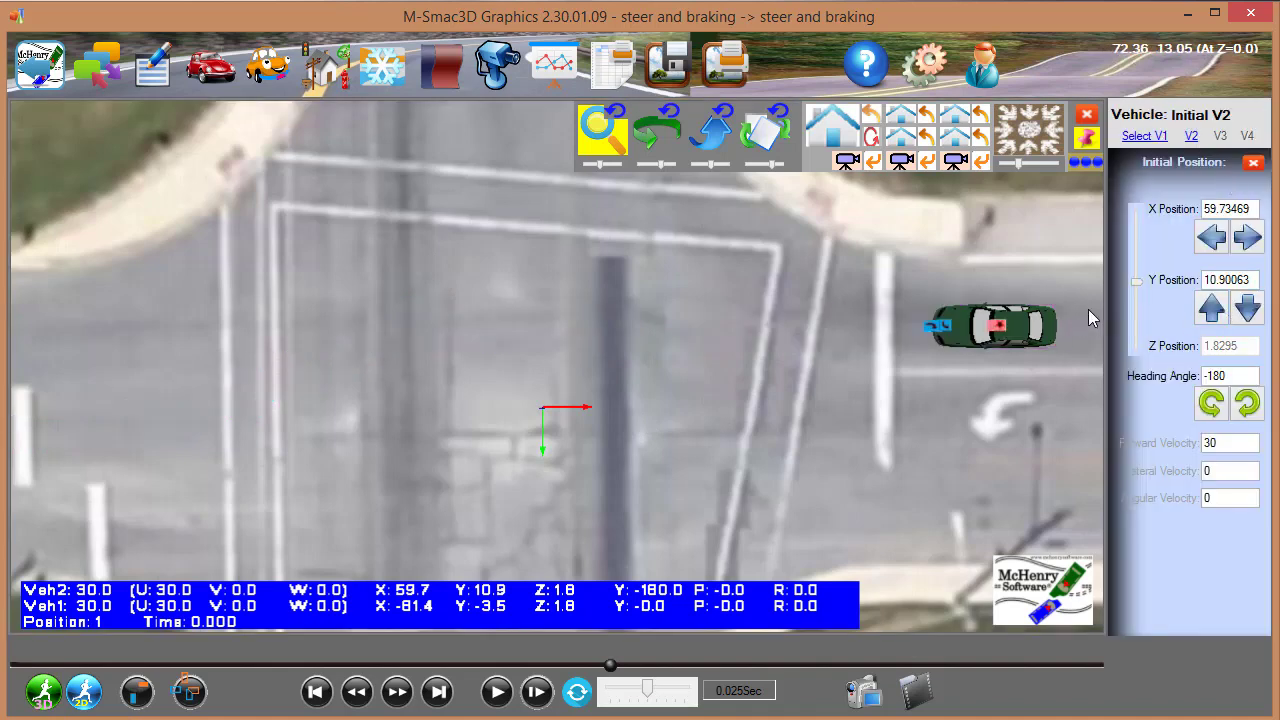
click(1211, 311)
click(1247, 312)
click(1213, 310)
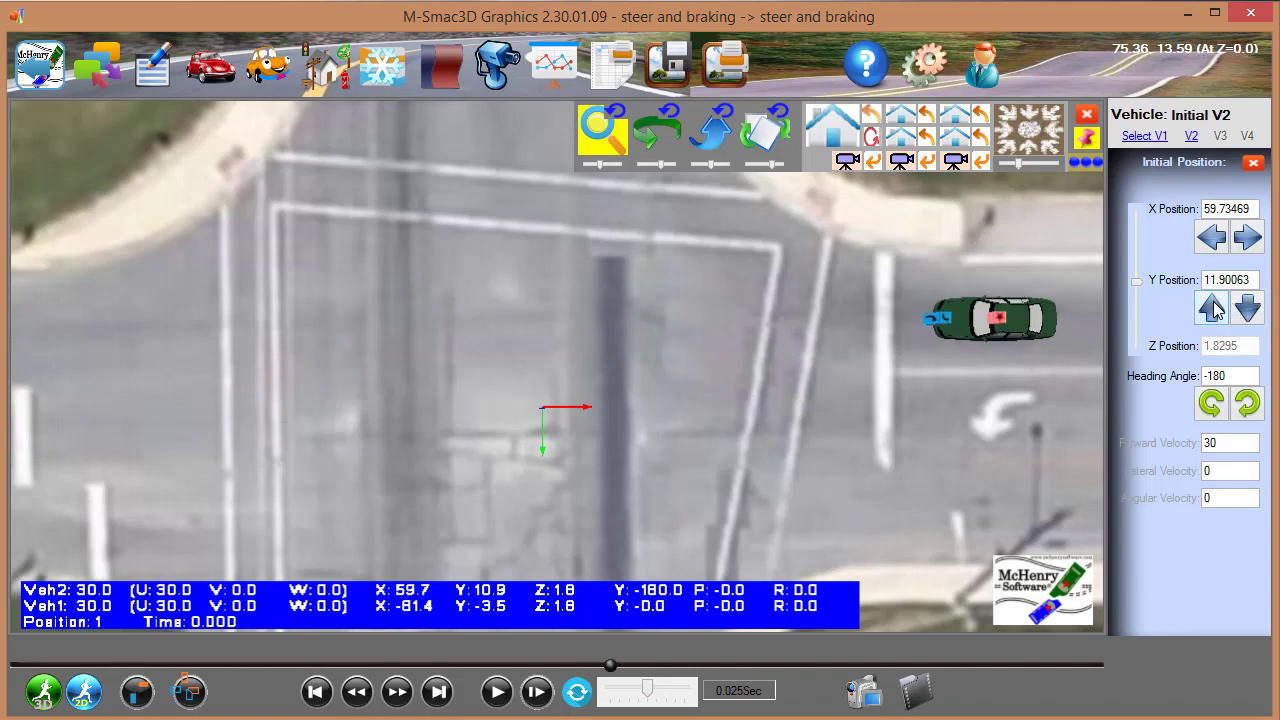
Set vehicle 2's initial Y position to 11.5 and scrub the rerun 3D animation to about 2.07 s
click(1226, 281)
double_click(1226, 281)
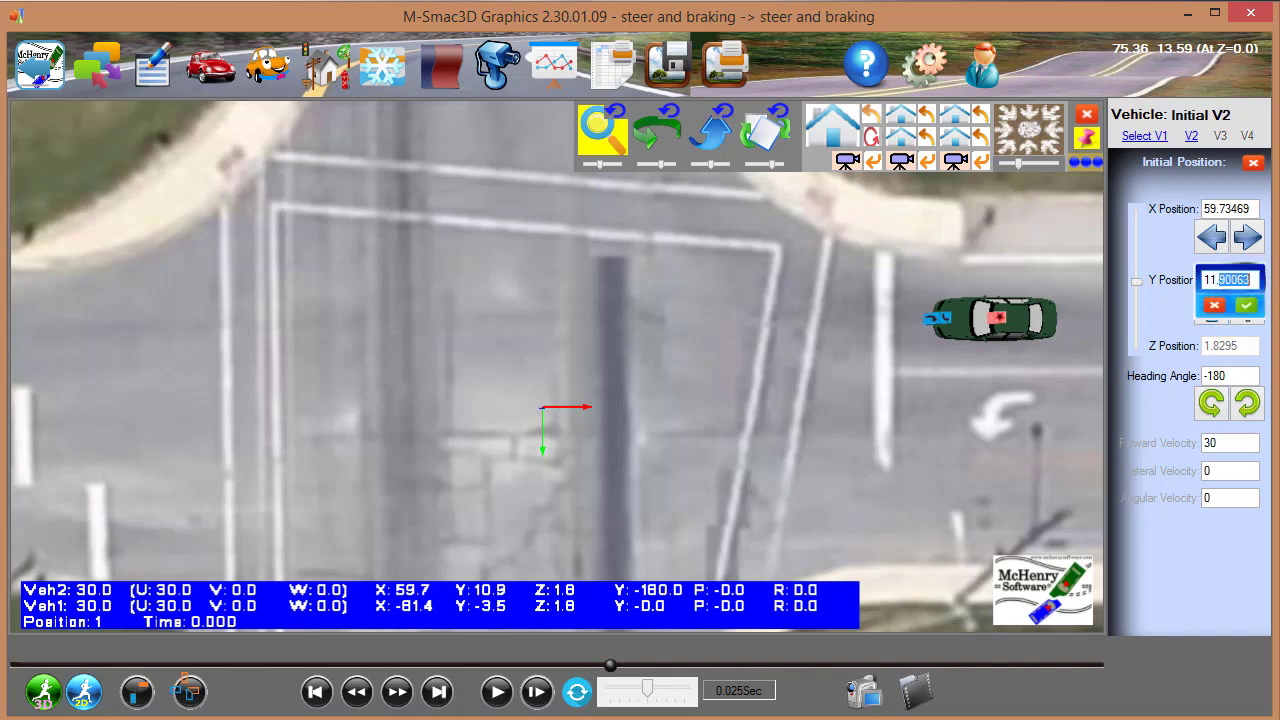
text(5)
key(Return)
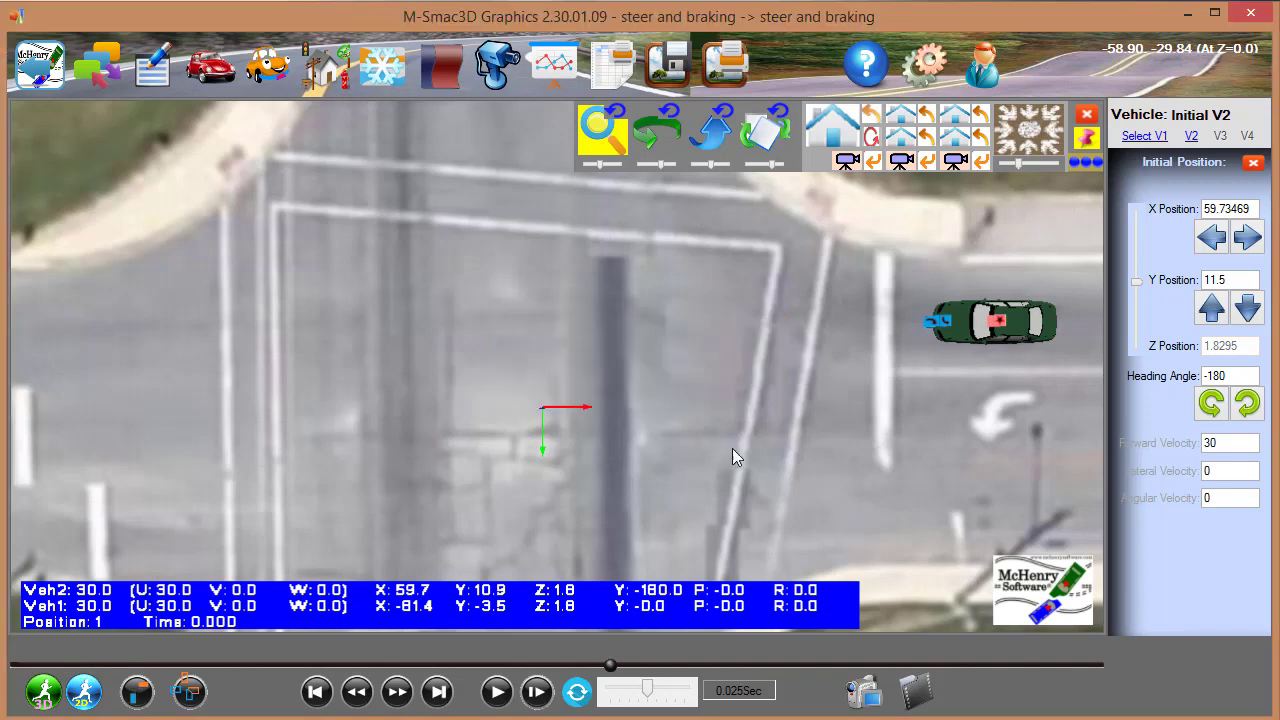
click(609, 664)
drag(612, 664, 749, 664)
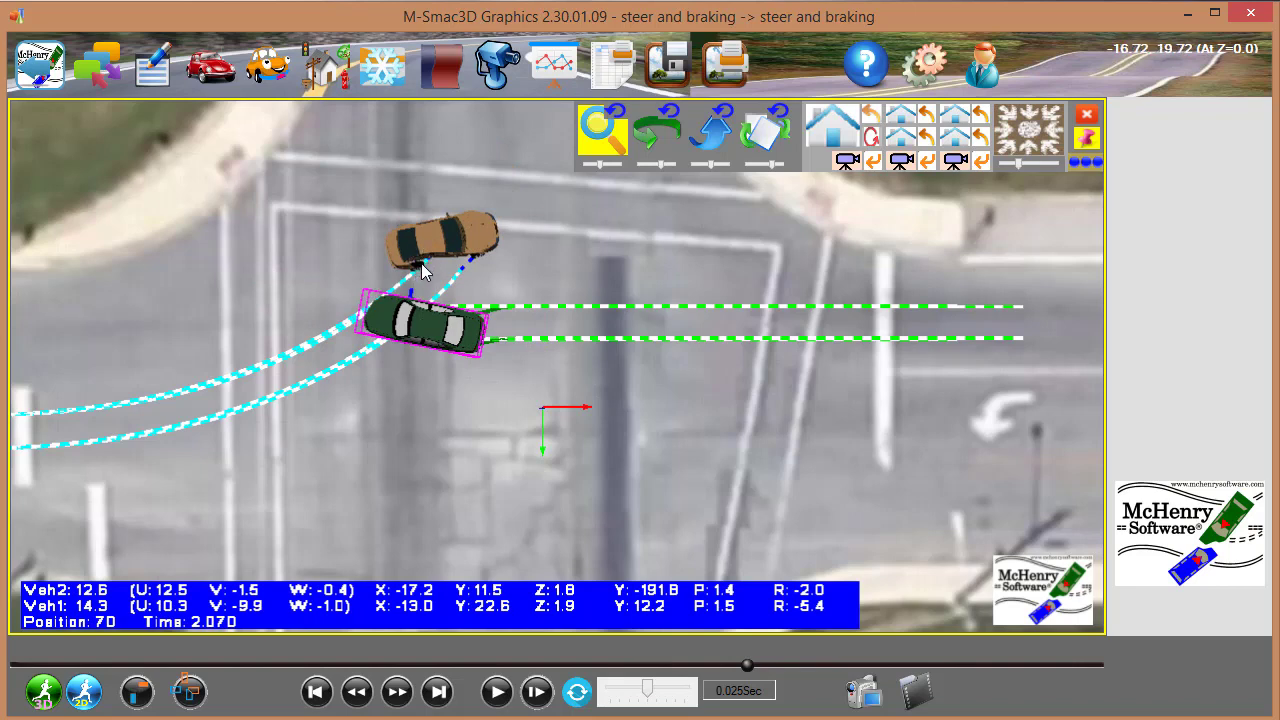
Open the input card editor and set vehicle 1's wheel forces on card 8.2 to -1 for RR and 0 for LF
click(162, 70)
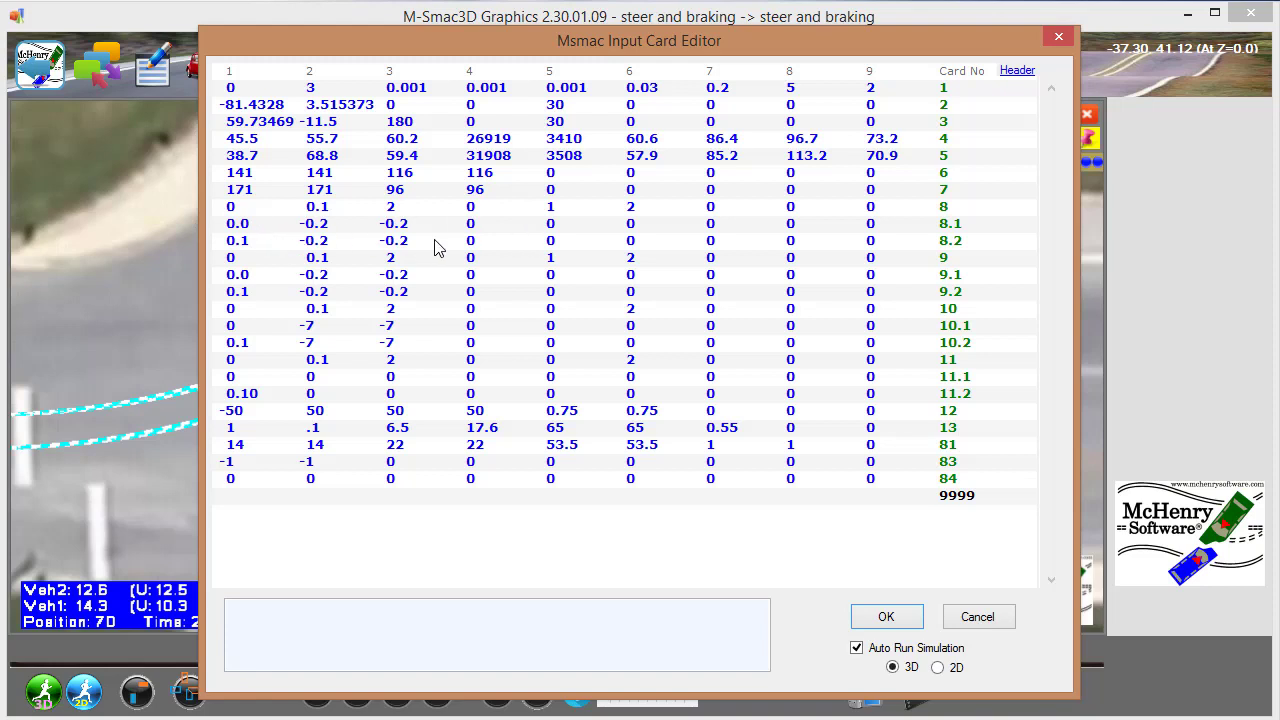
click(318, 242)
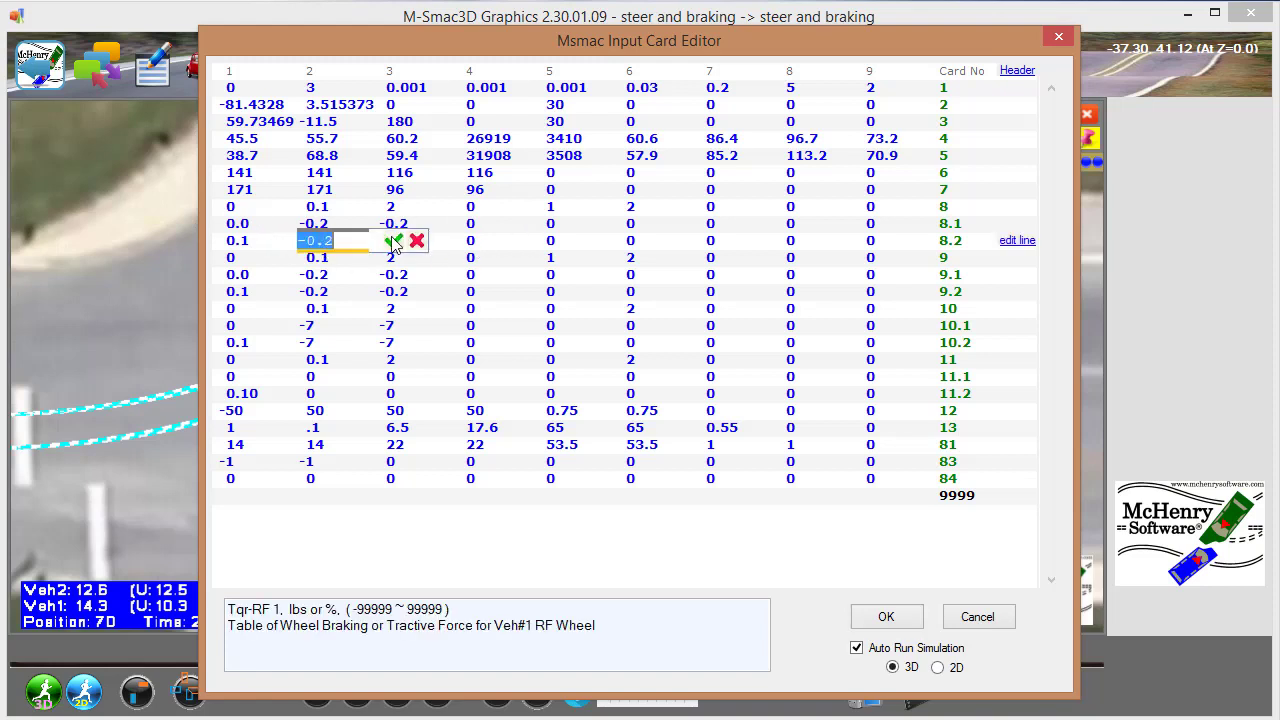
click(392, 242)
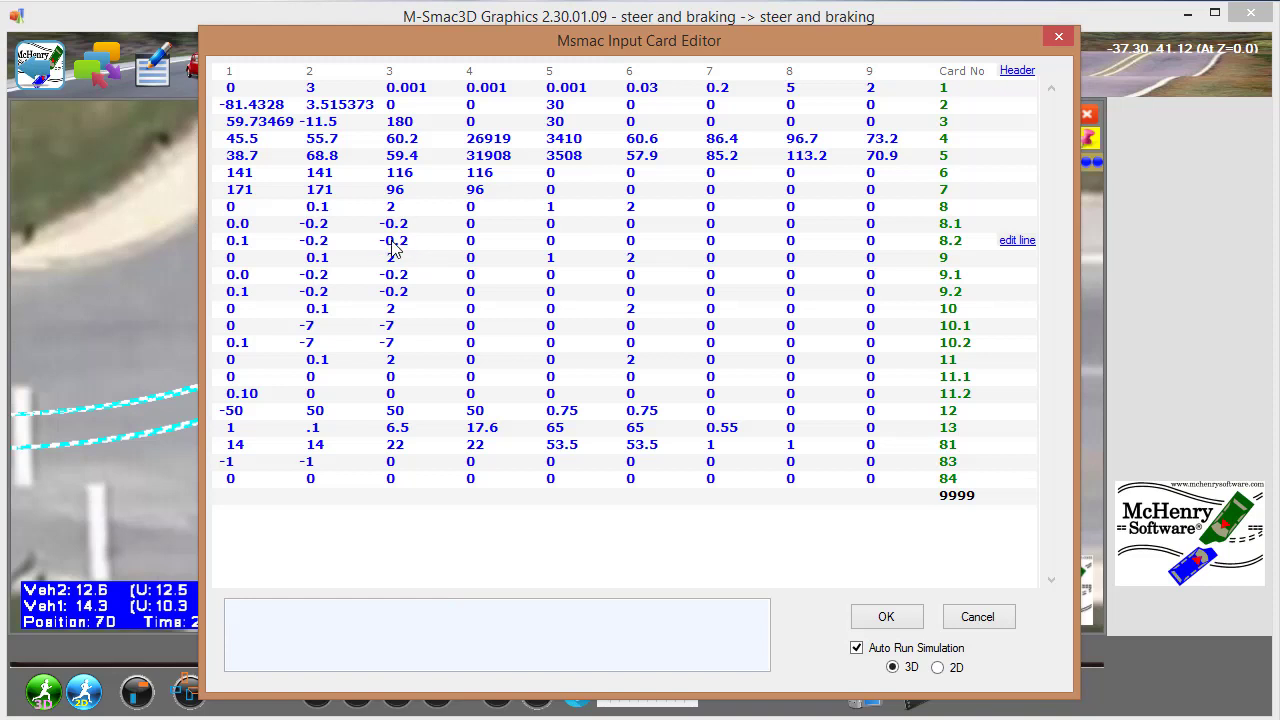
click(503, 244)
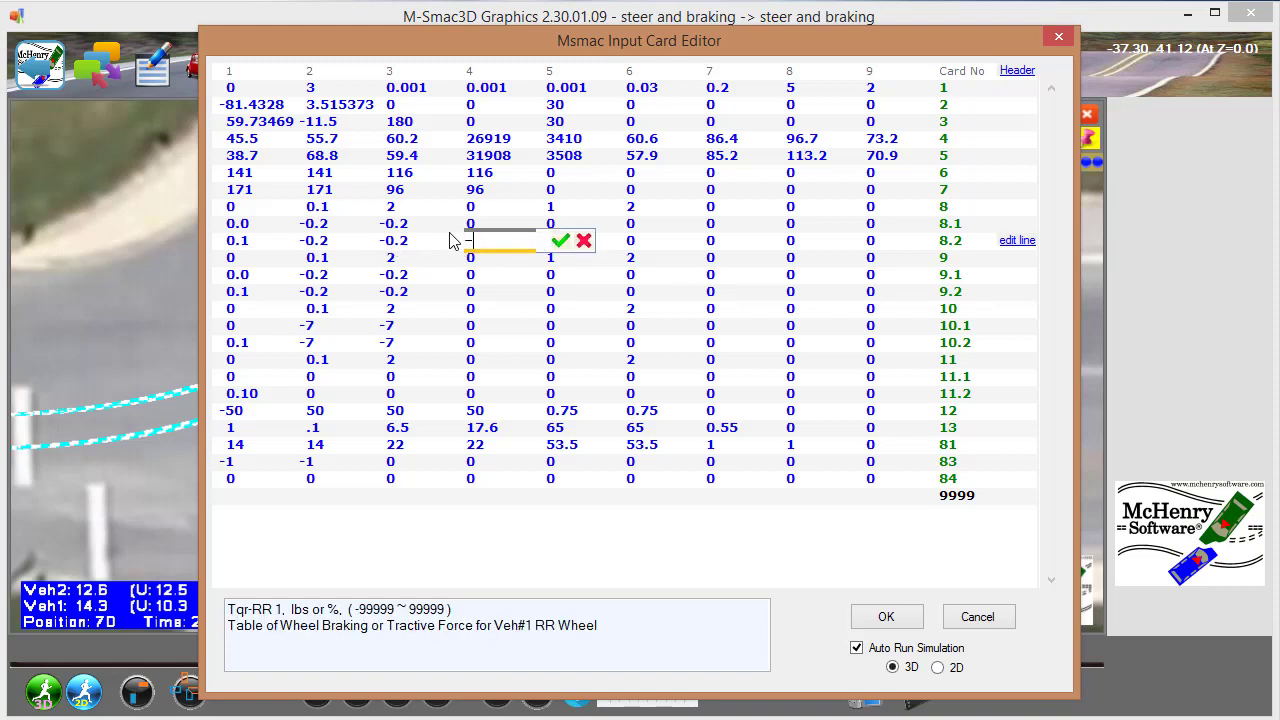
text(-1)
key(Return)
click(420, 242)
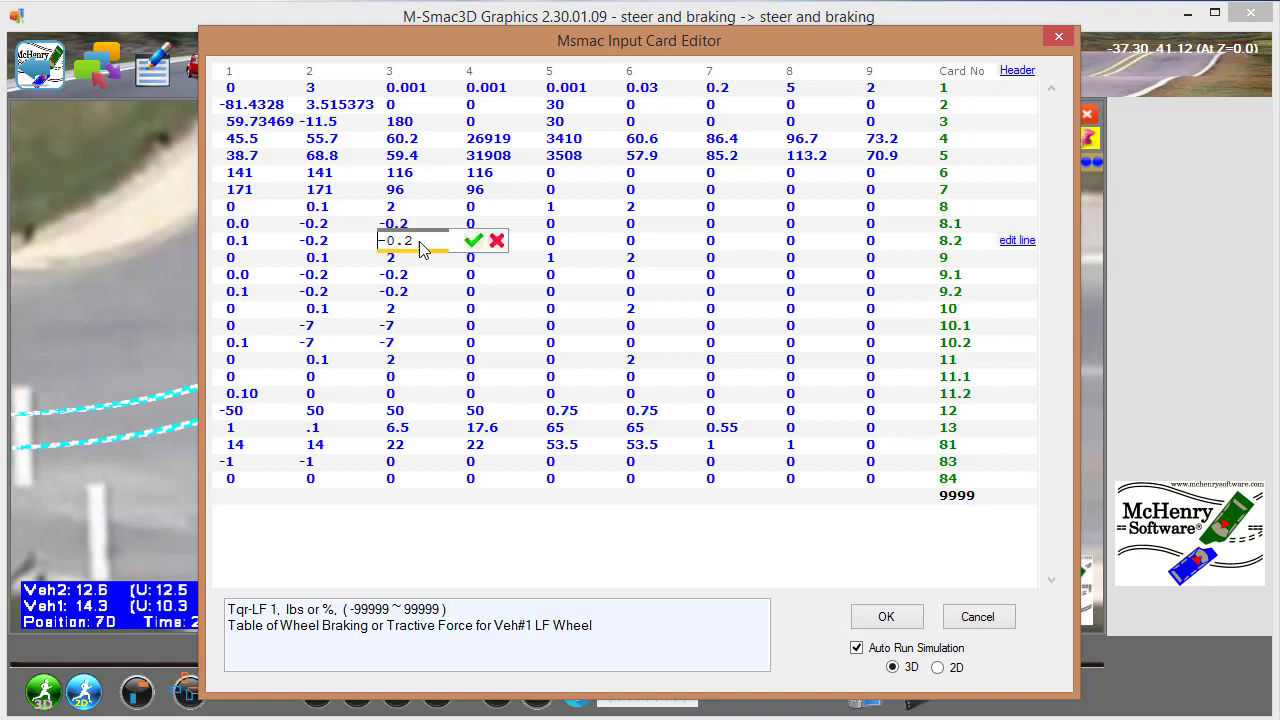
text(0)
key(Return)
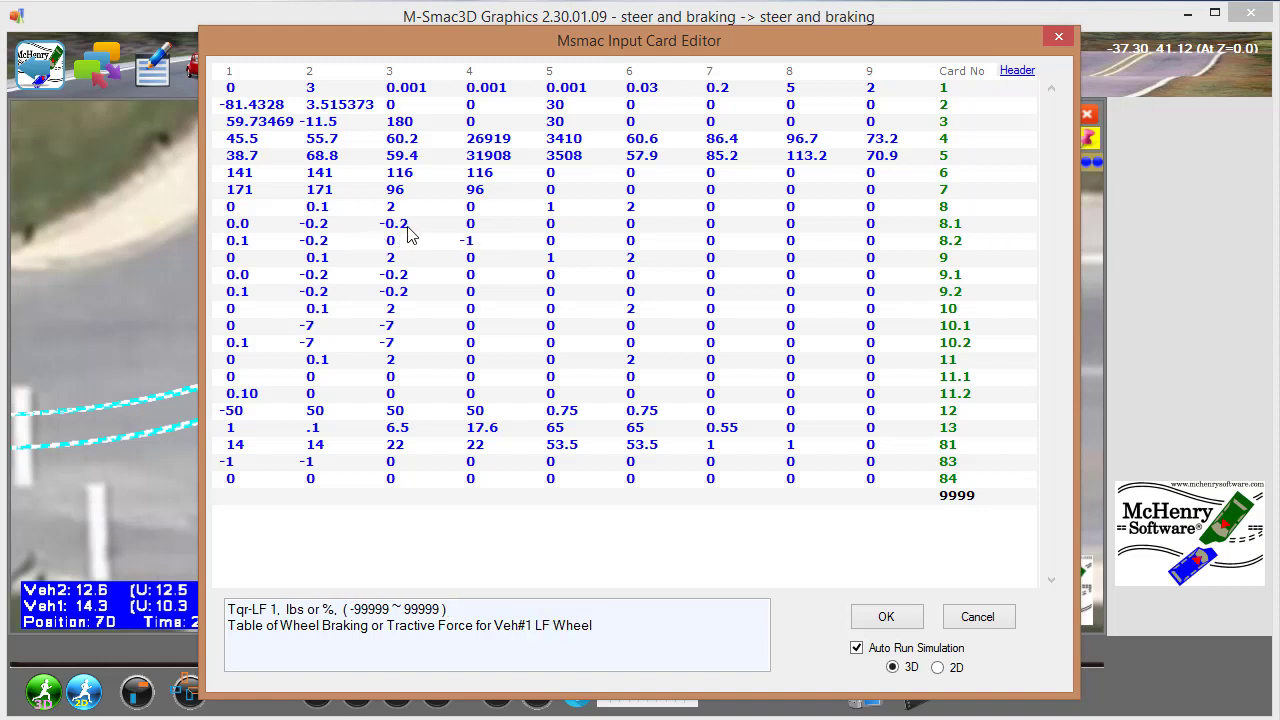
Set vehicle 1's LF and RF wheel forces on card 8.1, plus the RF force on card 8.2, to 0
click(414, 224)
text(0)
key(Return)
click(345, 228)
text(0)
key(Return)
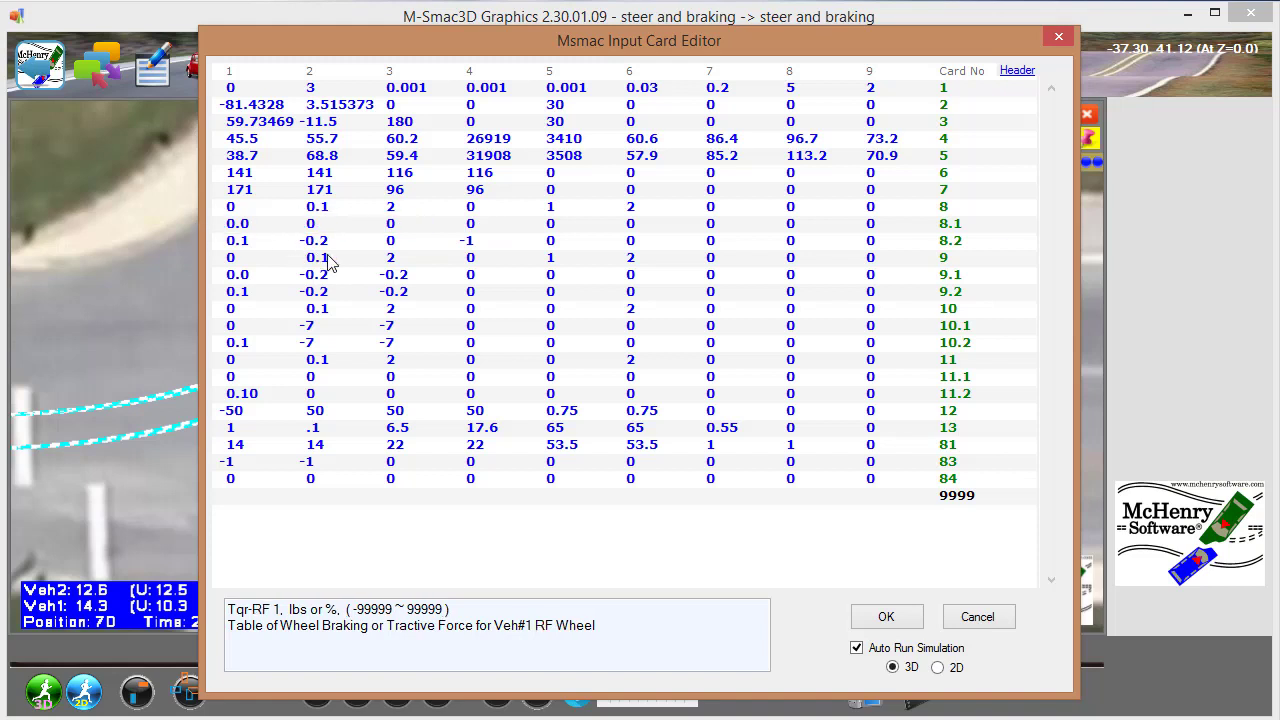
click(335, 245)
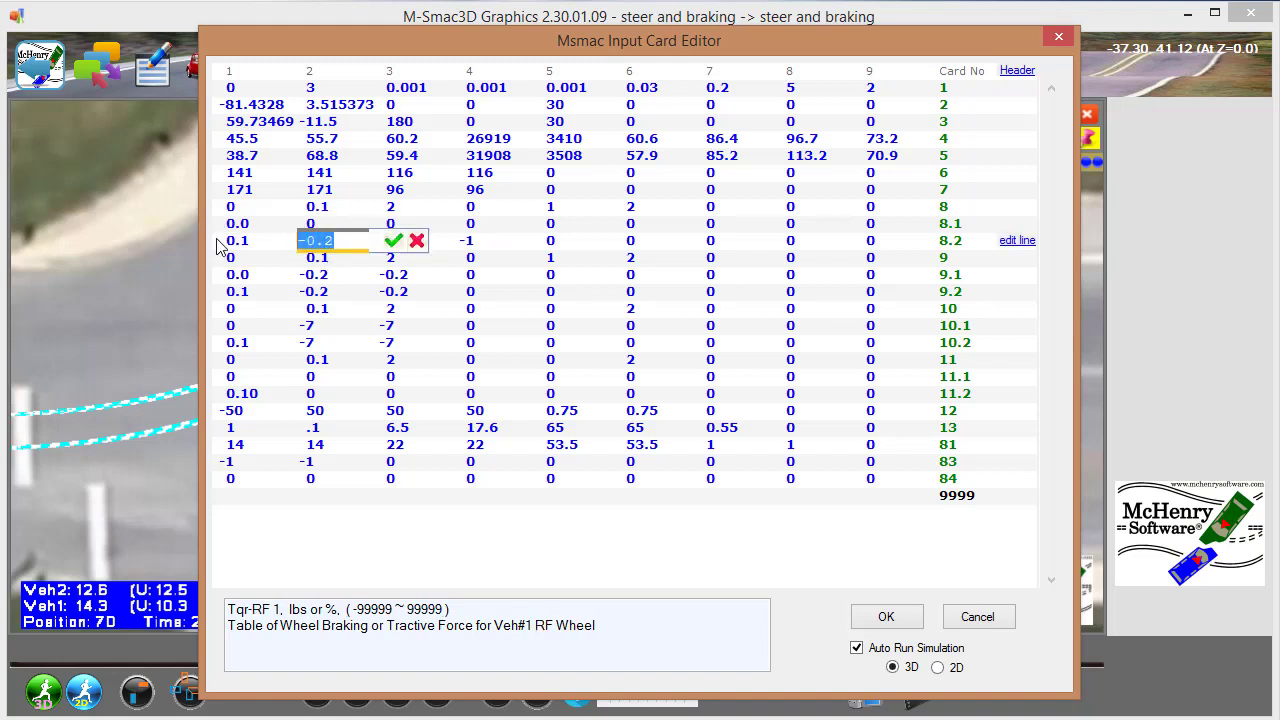
text(0)
key(Return)
Set vehicle 1's RR and LR wheel forces on card 8.1 and the LR force on card 8.2 to -.2
click(488, 225)
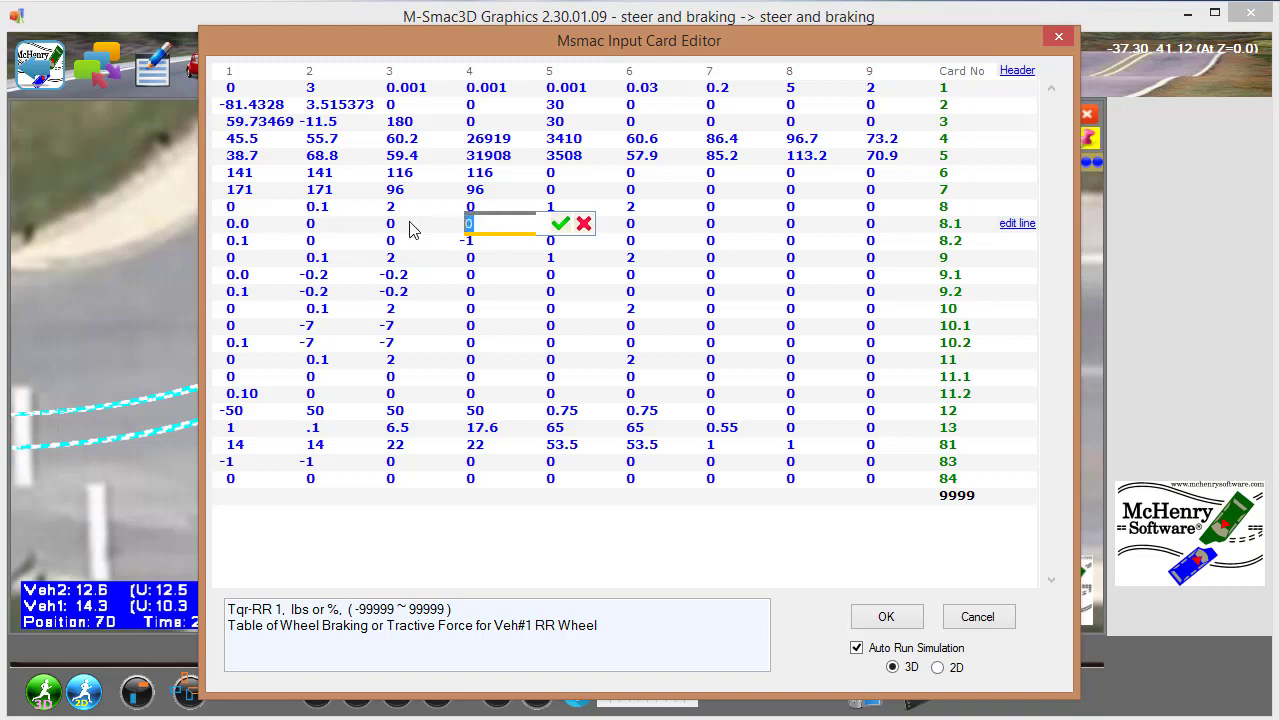
key(Return)
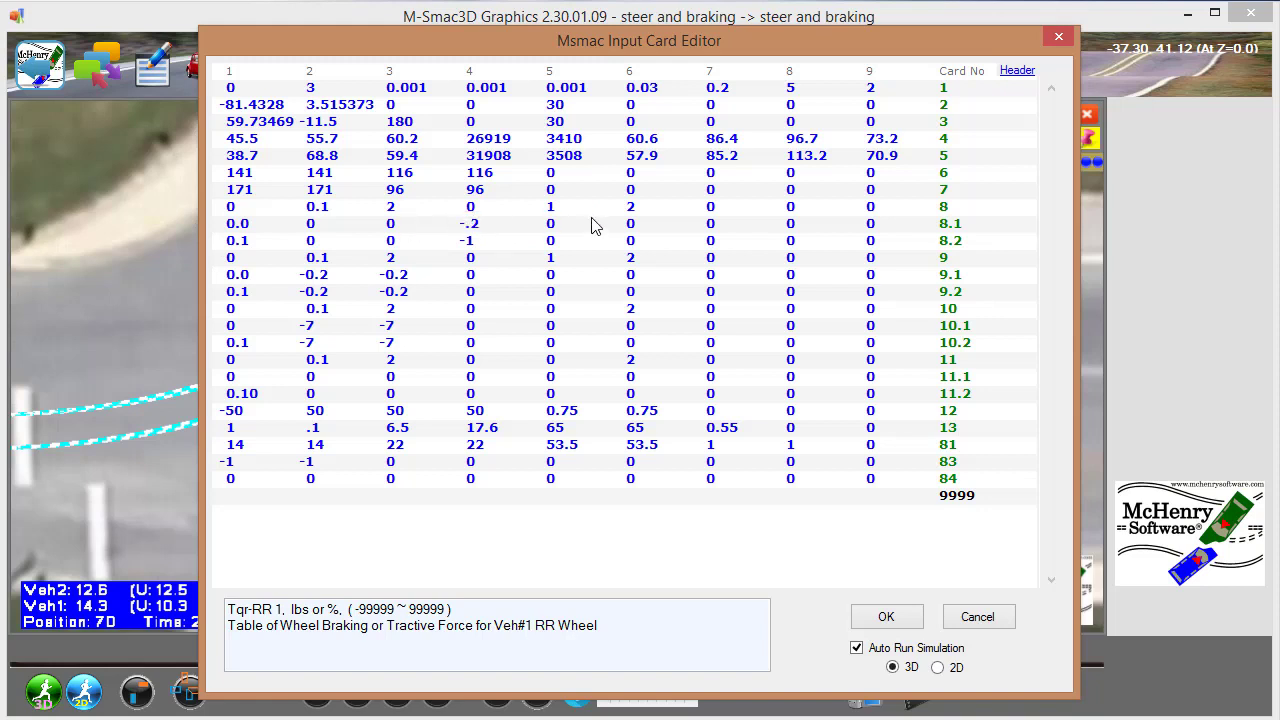
click(563, 227)
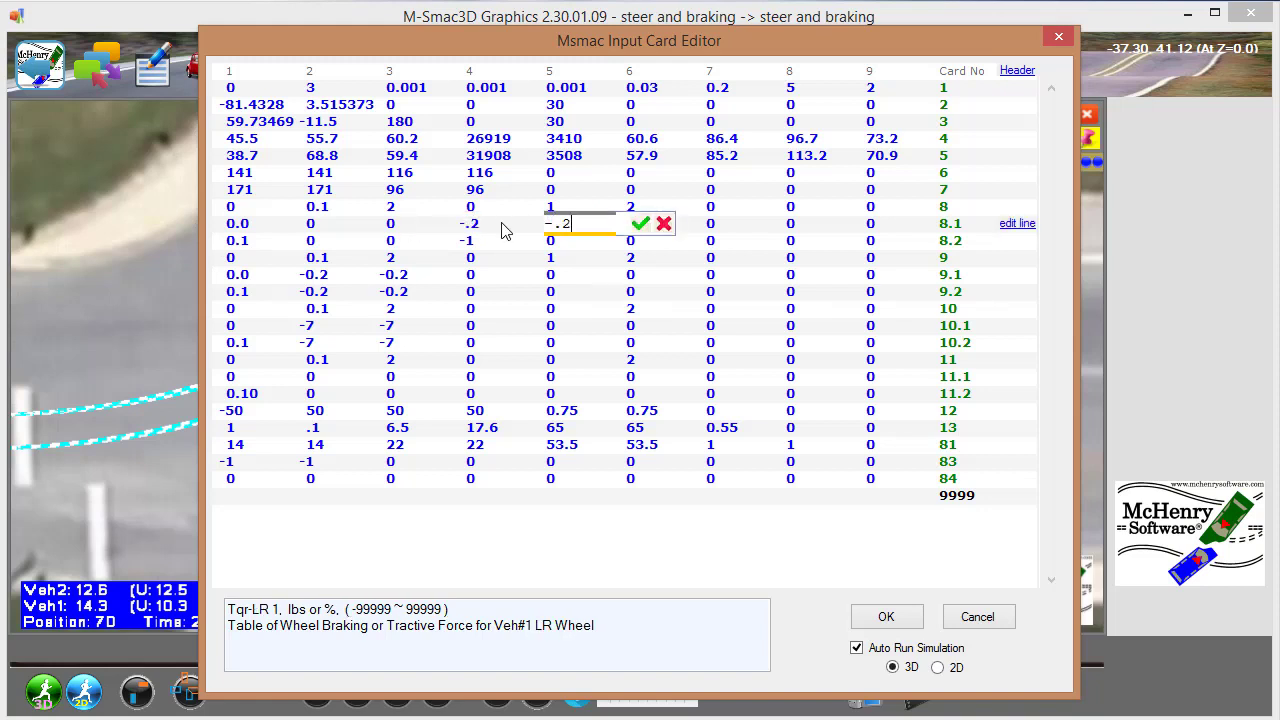
key(Return)
click(563, 242)
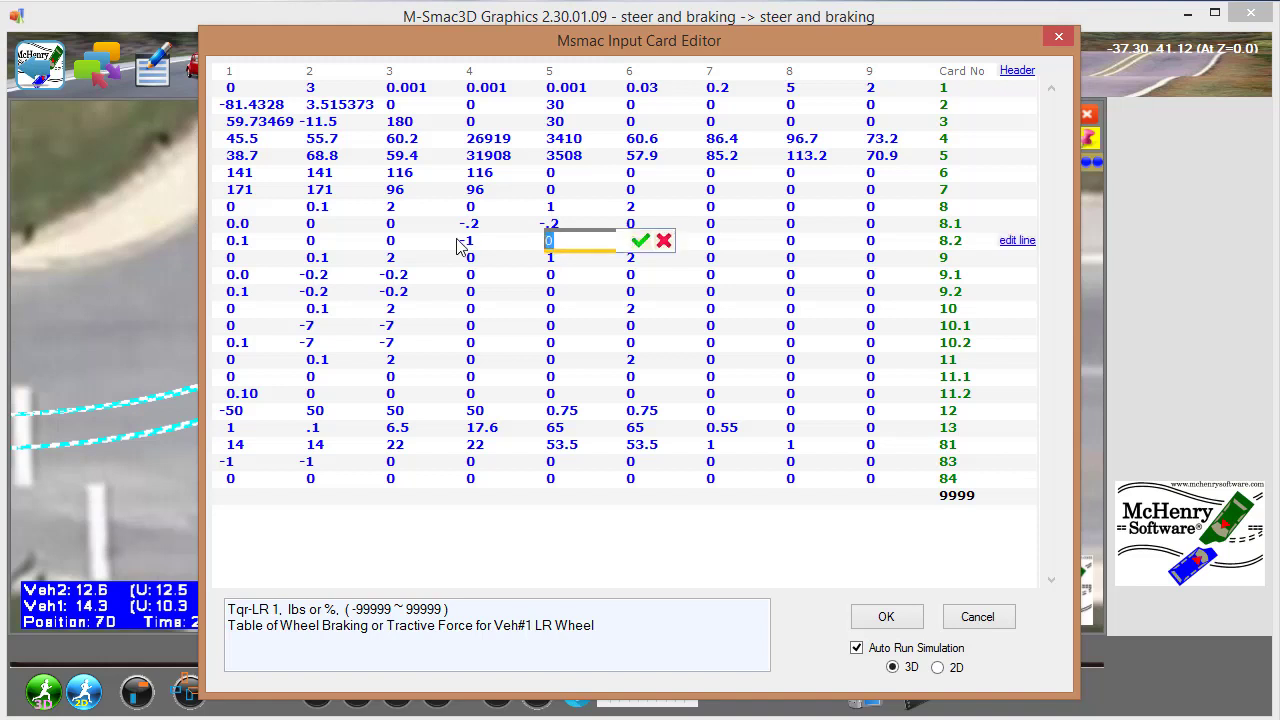
text(-.2)
key(Return)
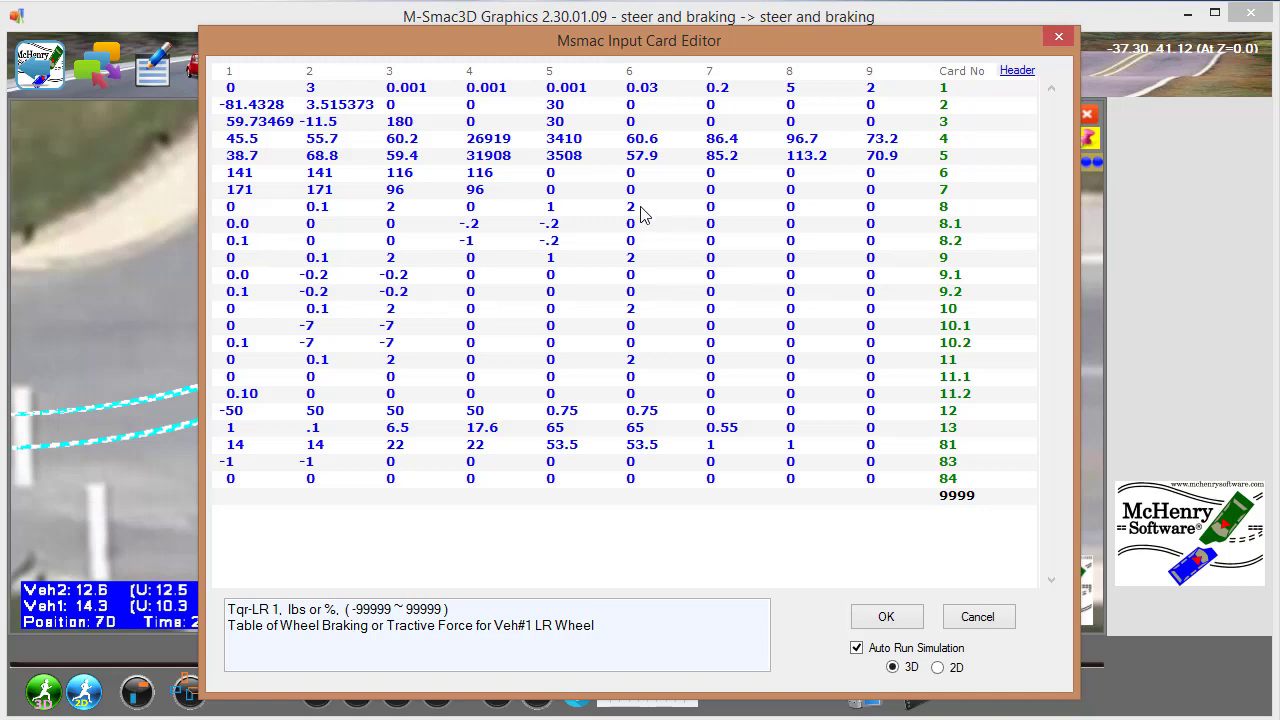
Apply the edited cards with a 3D simulation run, pause the playback at about 1.23 s and select vehicle 2
click(884, 618)
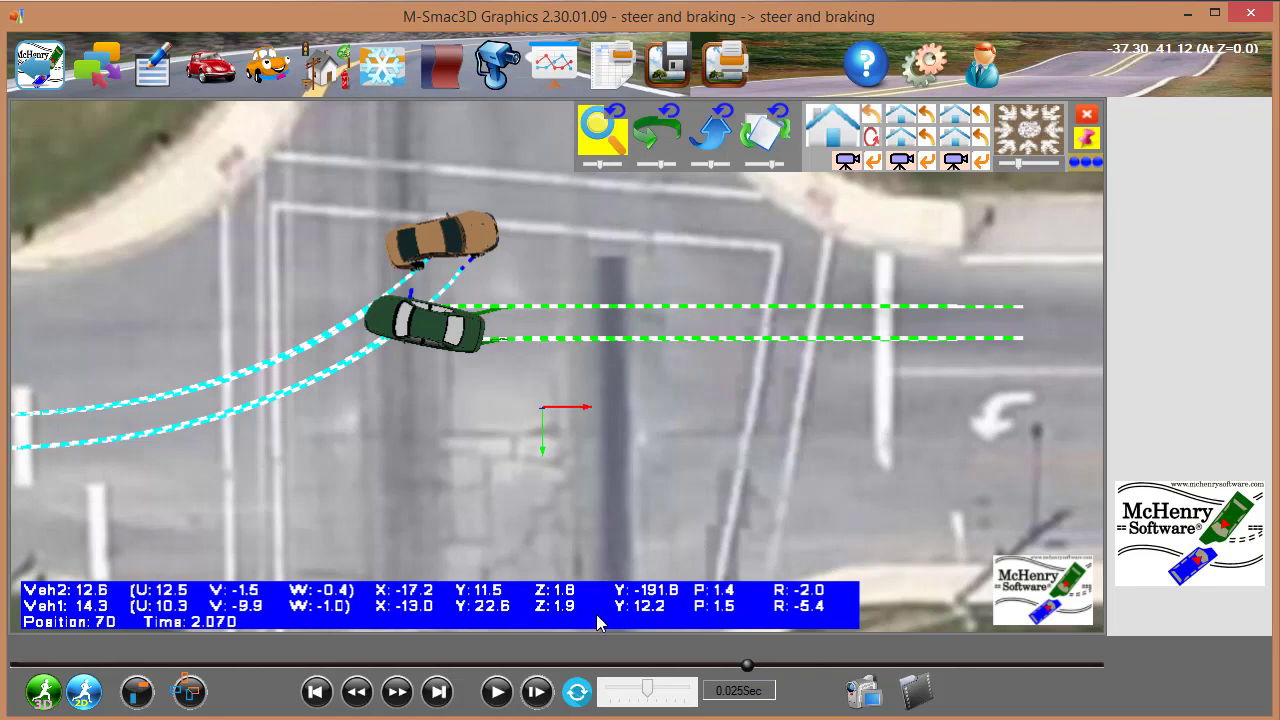
click(496, 693)
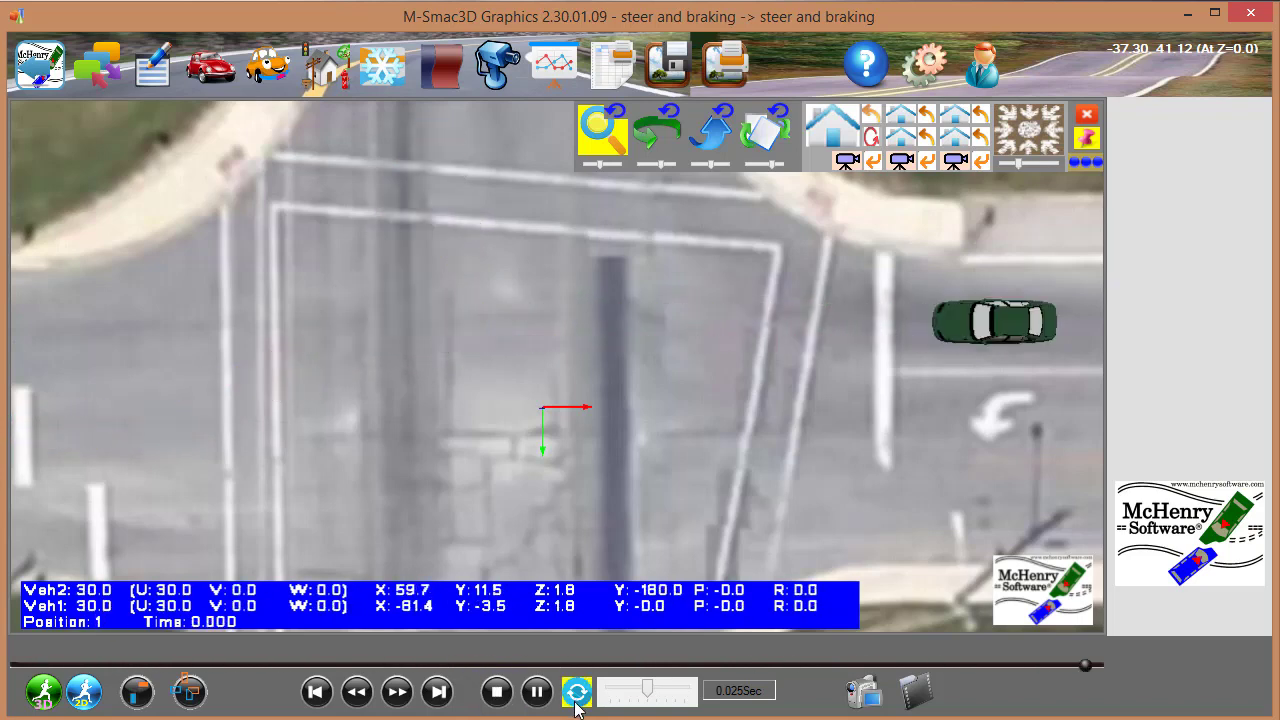
click(537, 692)
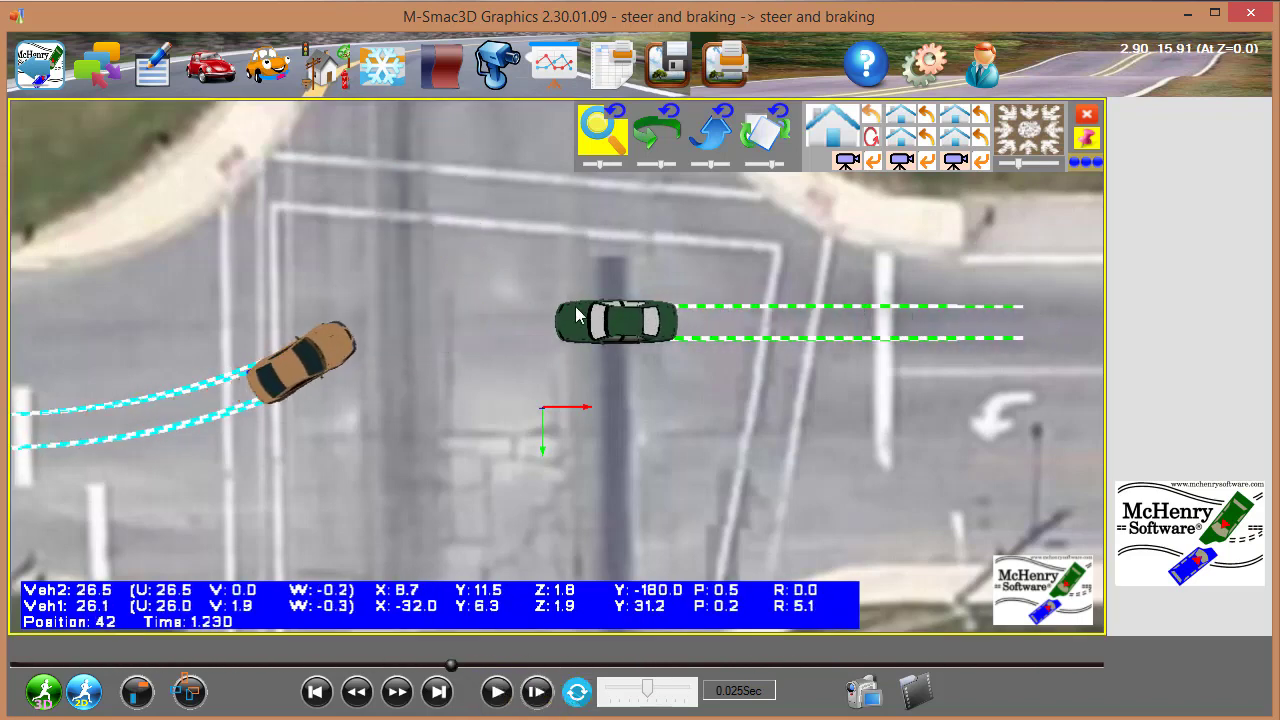
click(613, 323)
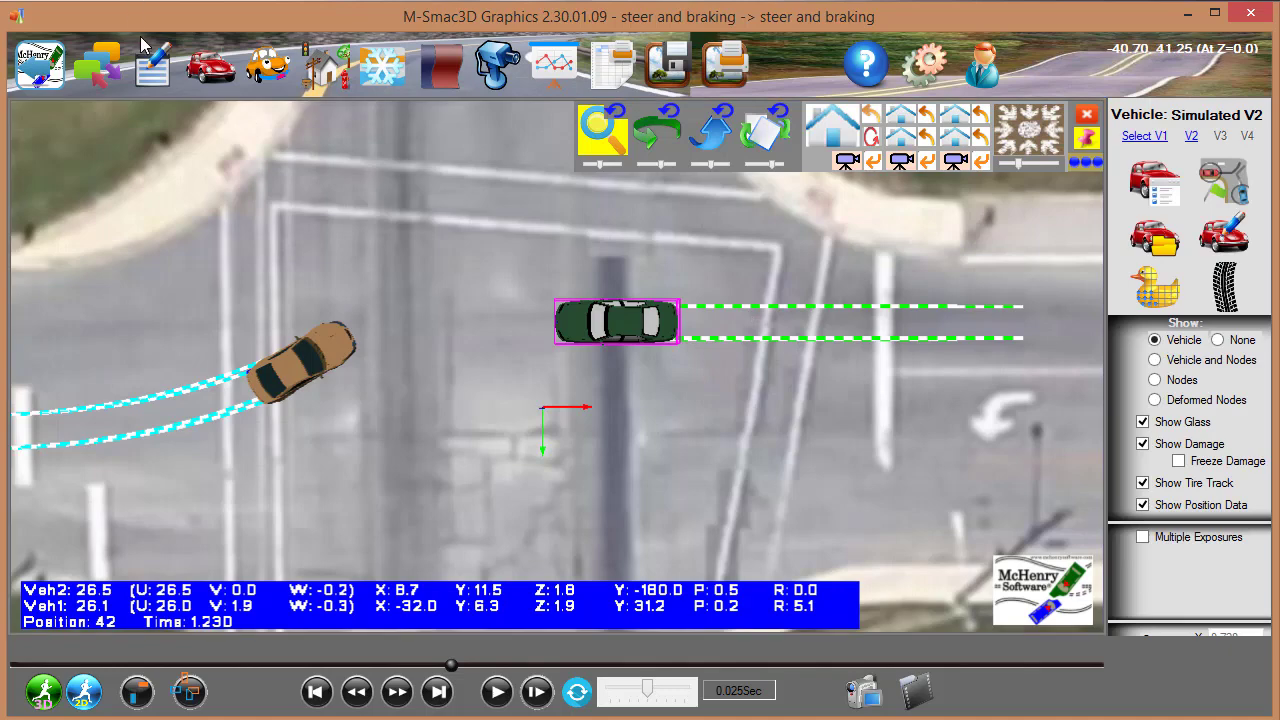
click(155, 70)
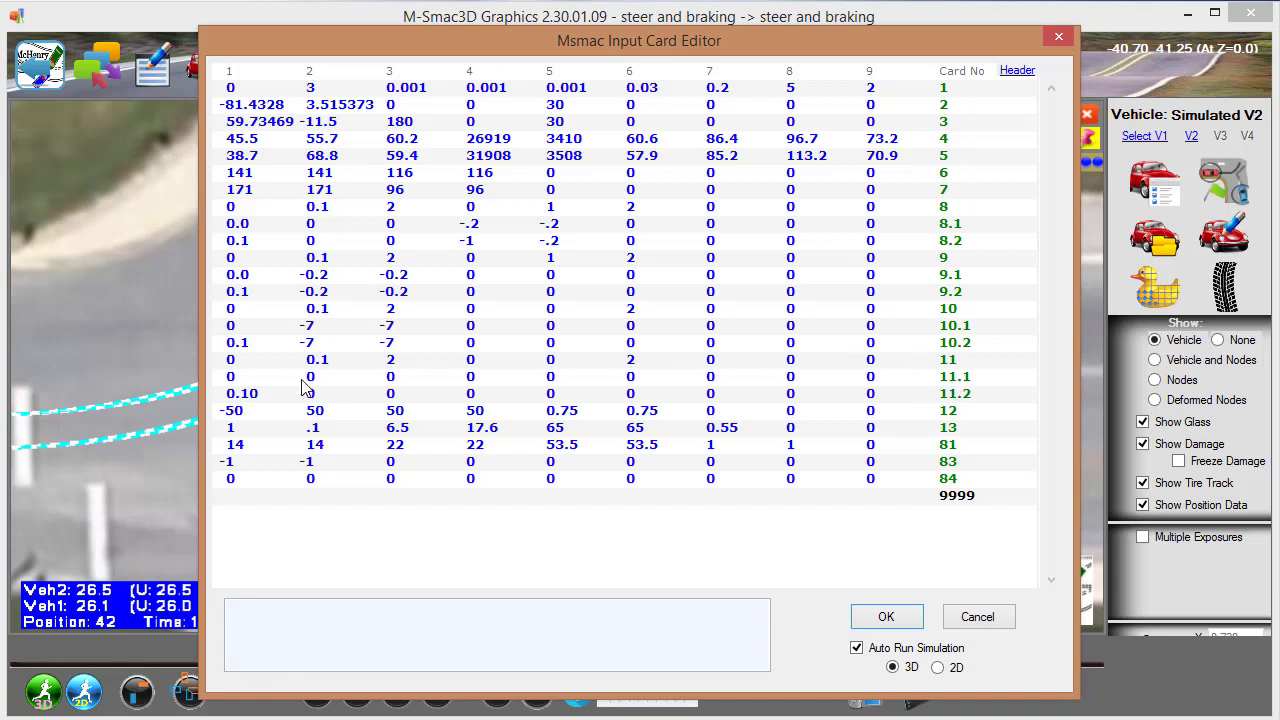
click(642, 360)
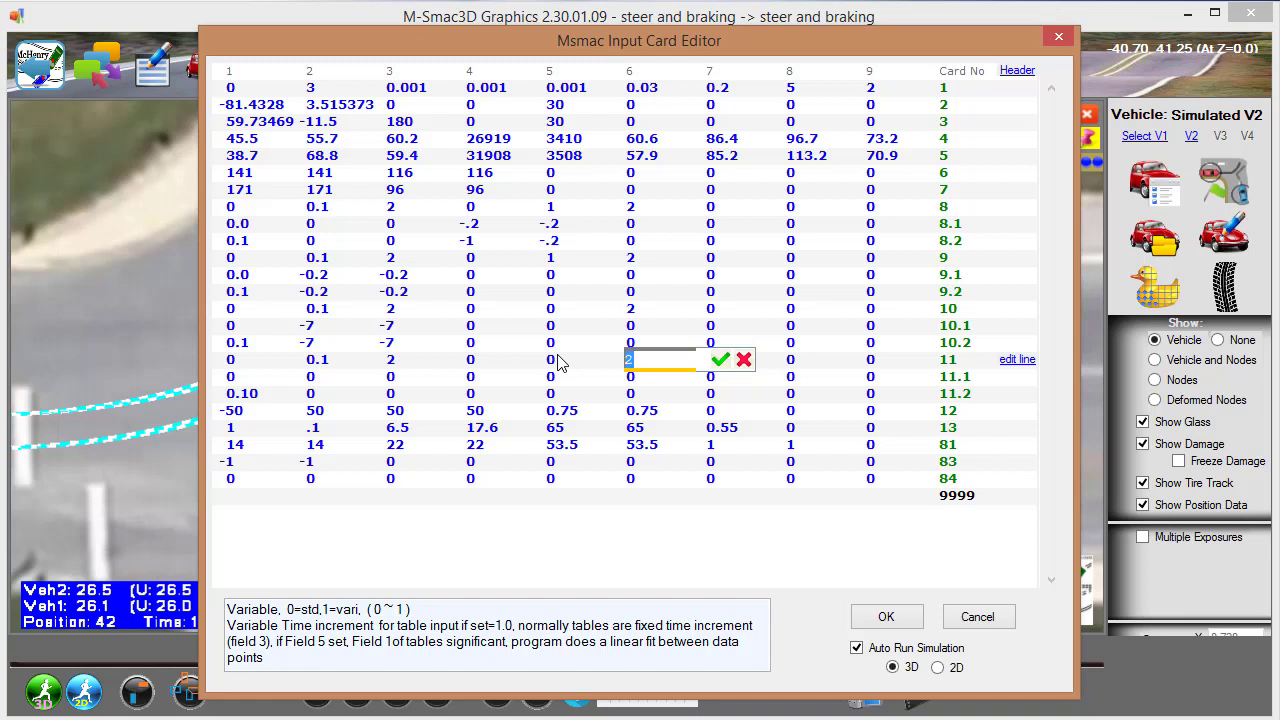
key(Return)
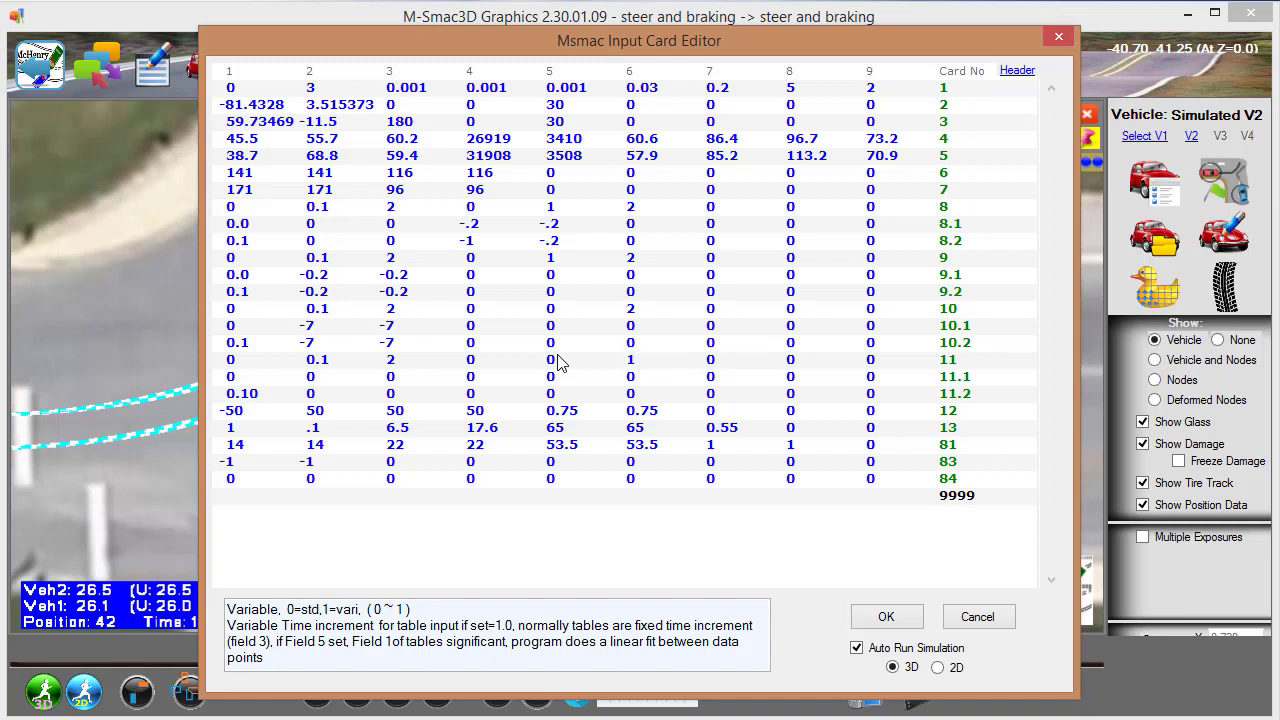
click(241, 380)
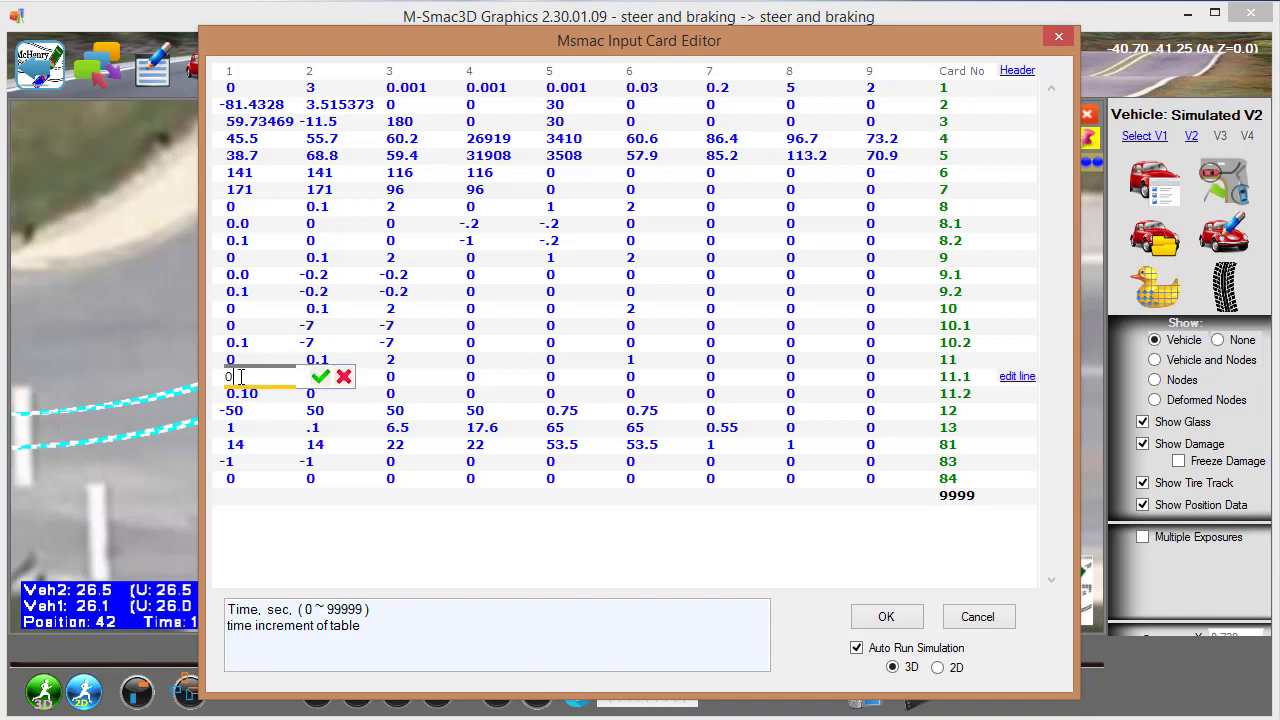
key(Return)
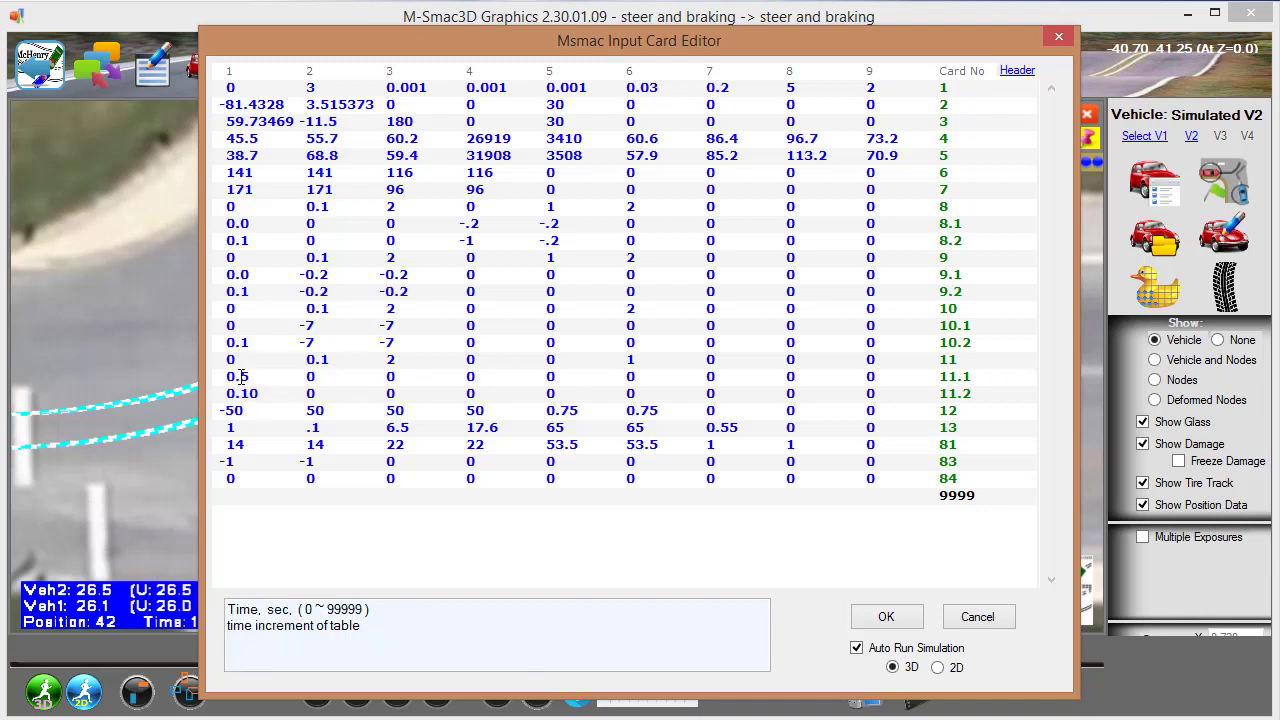
click(266, 393)
drag(212, 391, 162, 391)
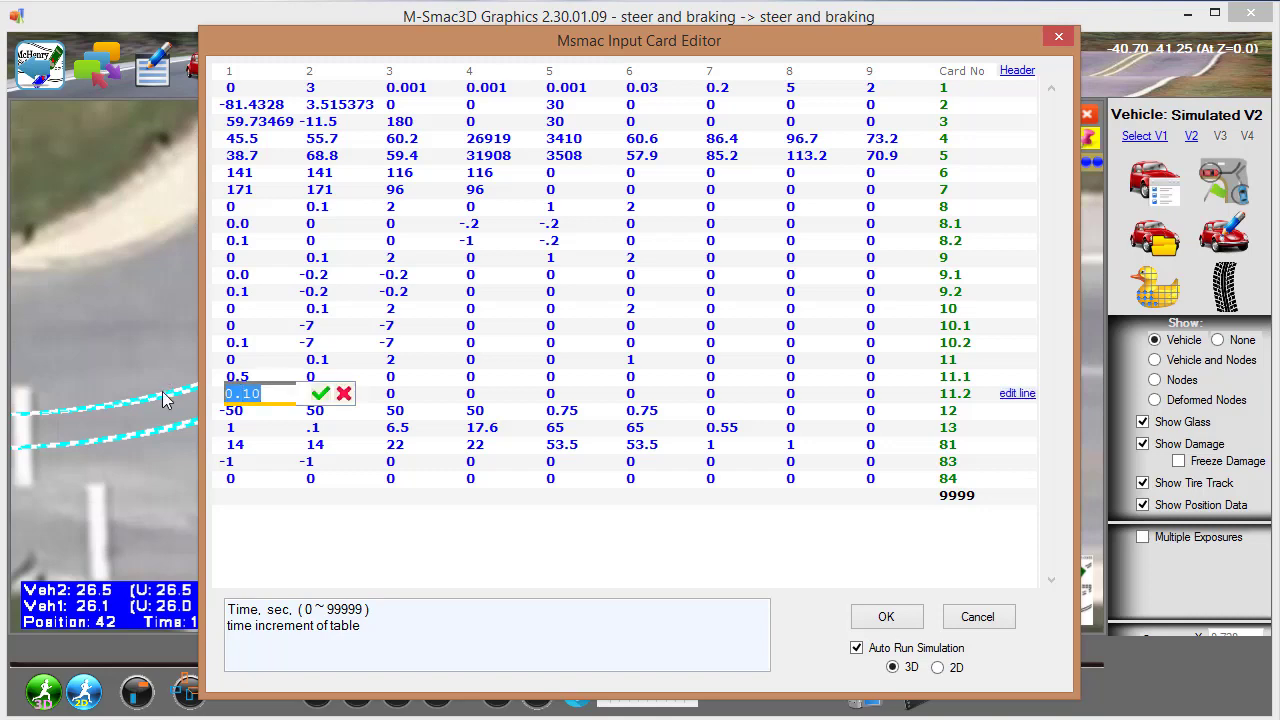
text(1)
key(Return)
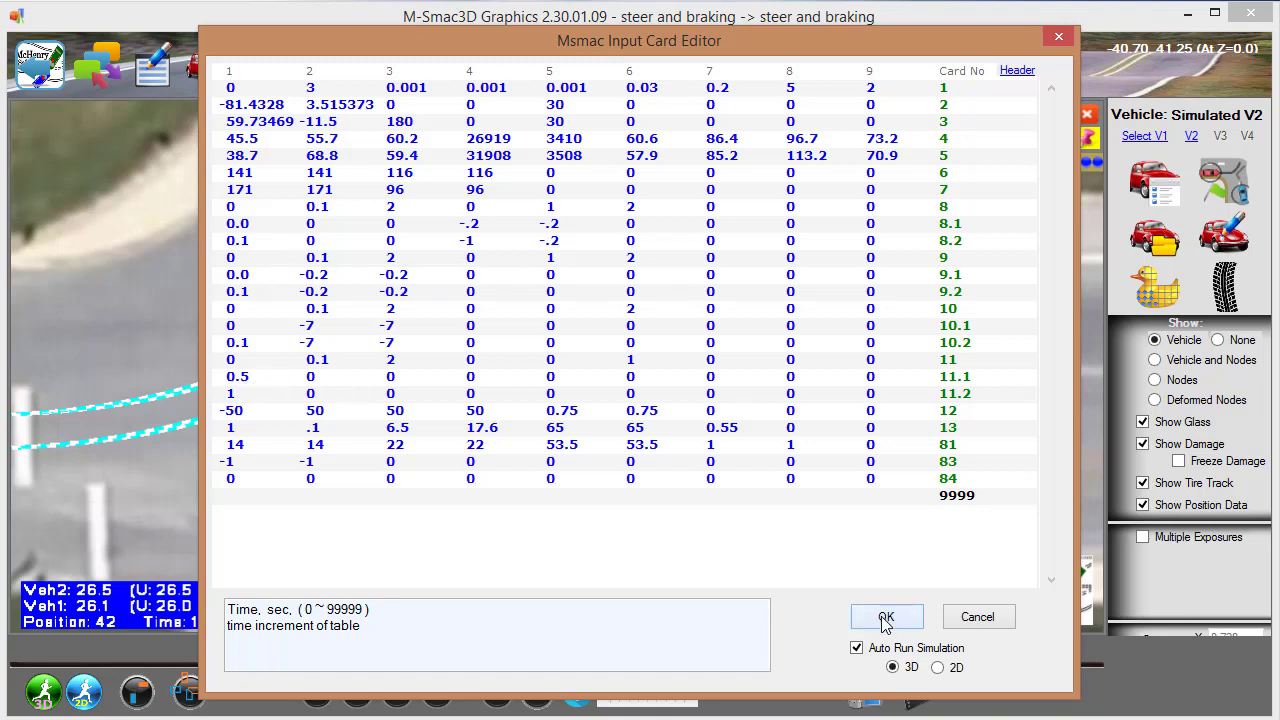
click(990, 620)
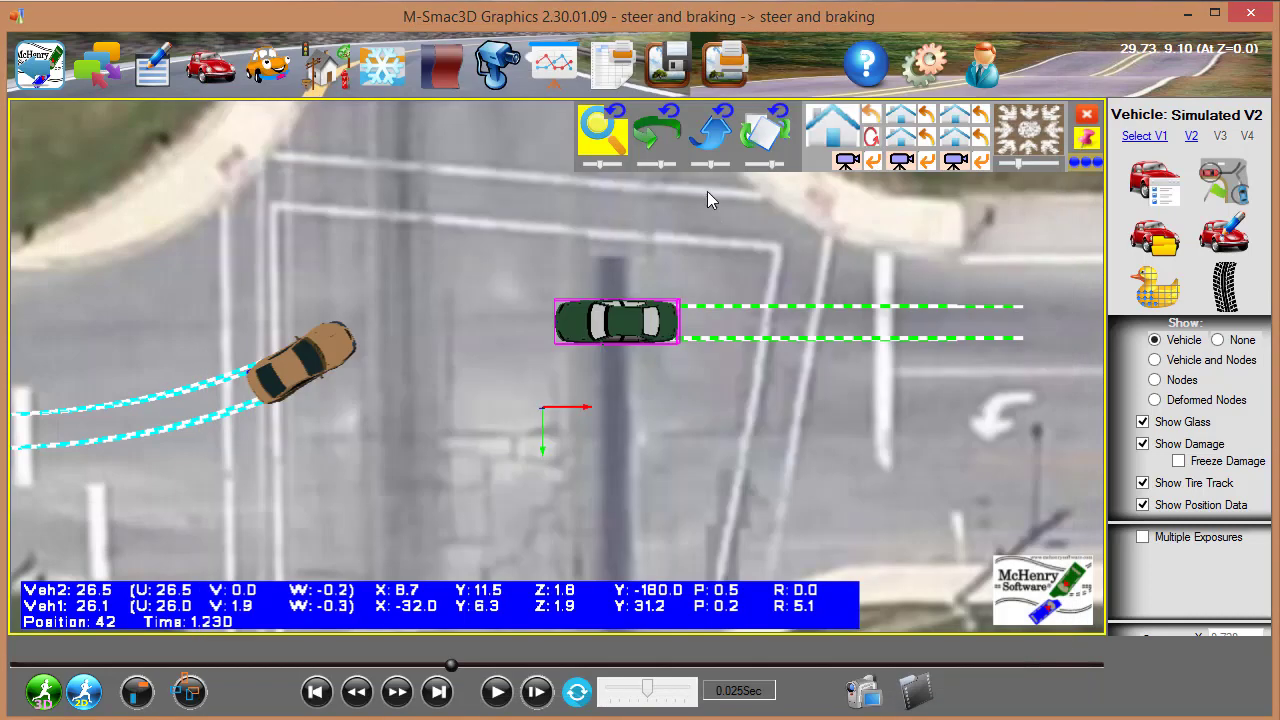
Examine the run's summary of results in the output files and scrub the animation back to about 0.51 s
click(610, 65)
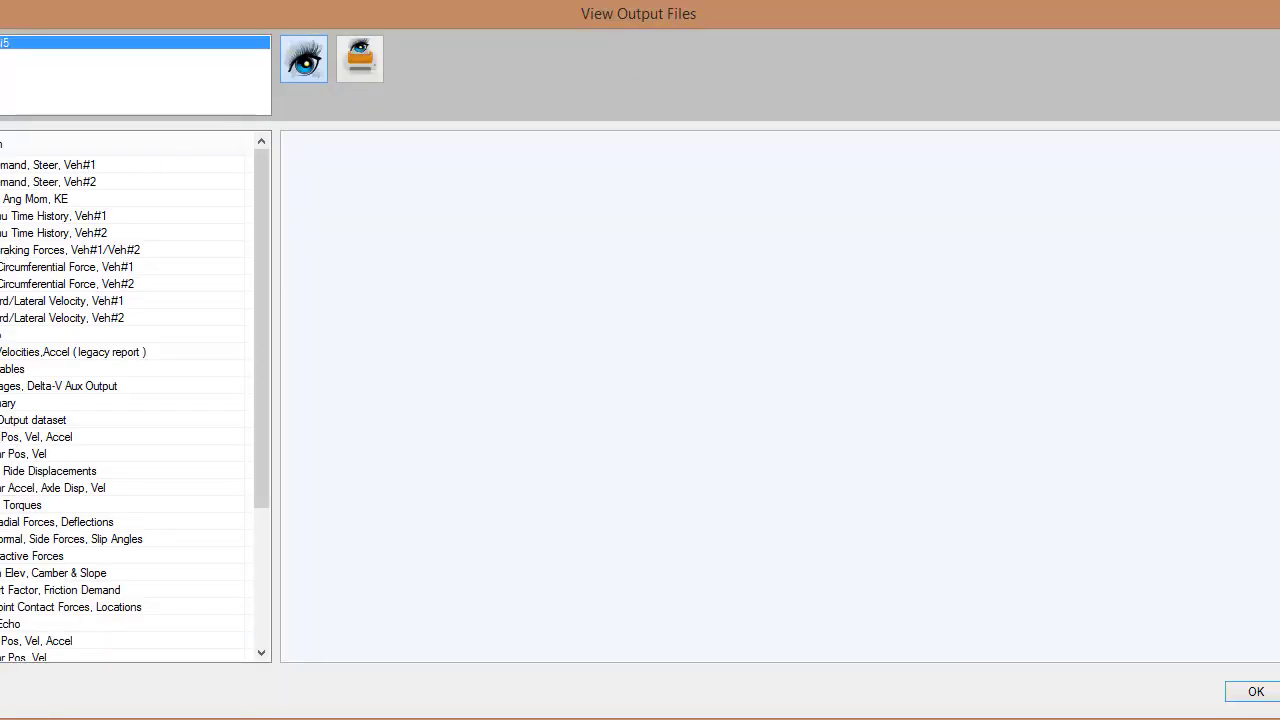
click(8, 403)
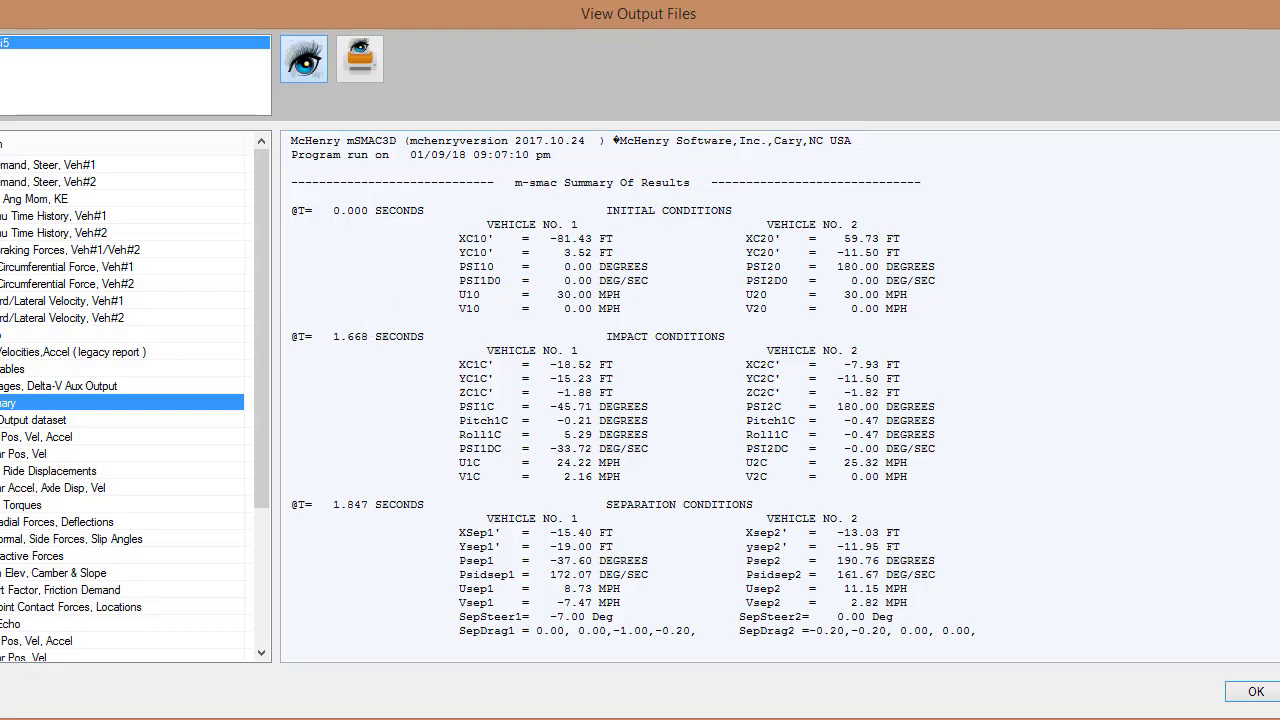
key(Return)
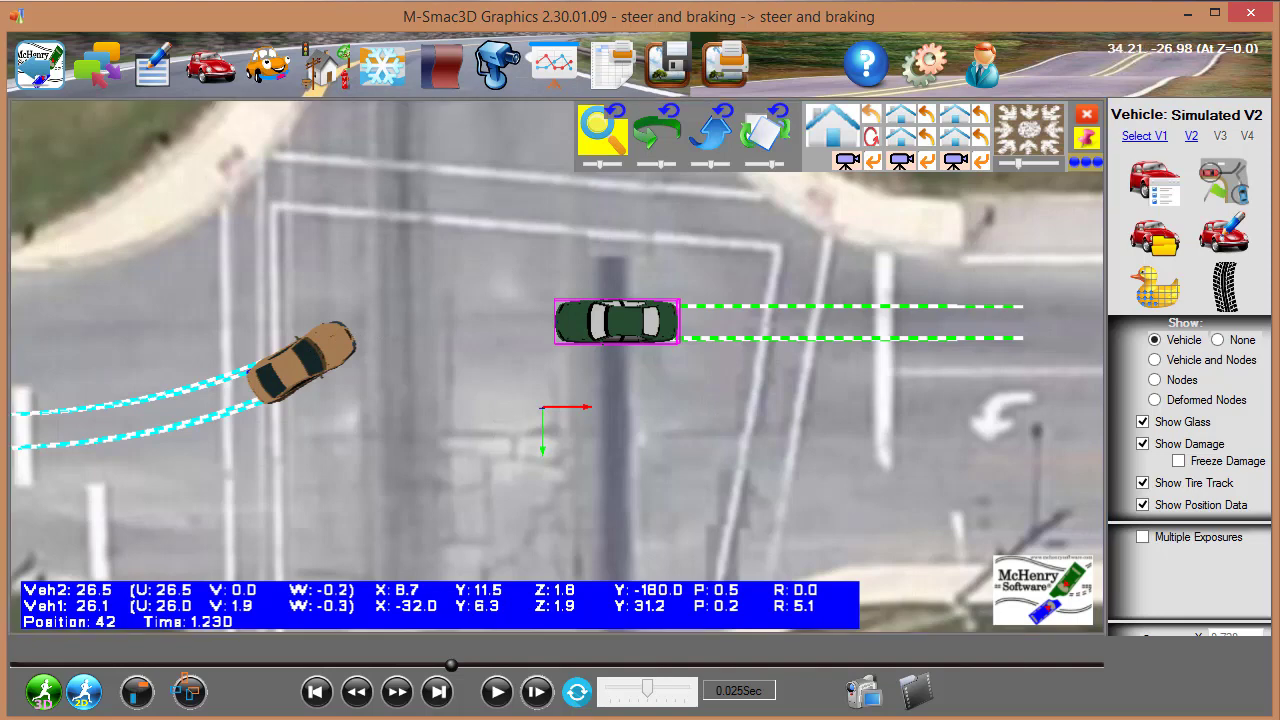
drag(445, 664, 381, 649)
drag(437, 638, 196, 622)
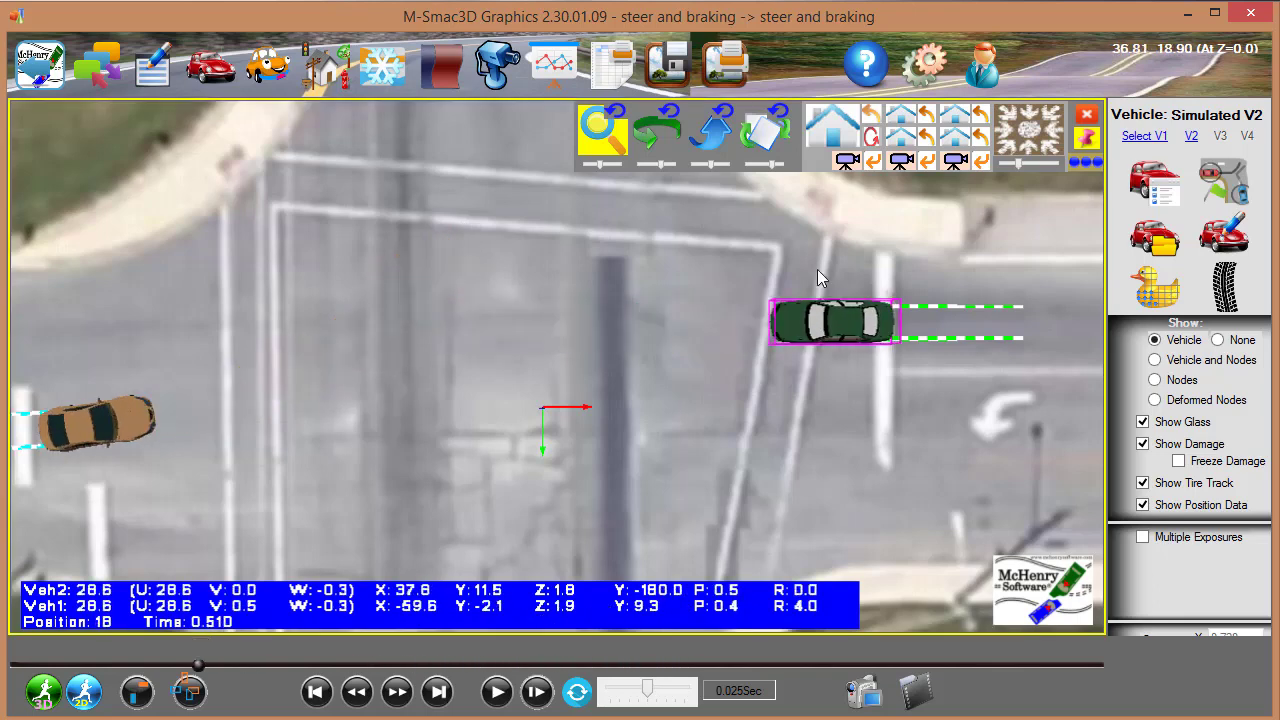
Reopen the input card editor and set the table time on card 11.1 to 1.2 s
click(152, 66)
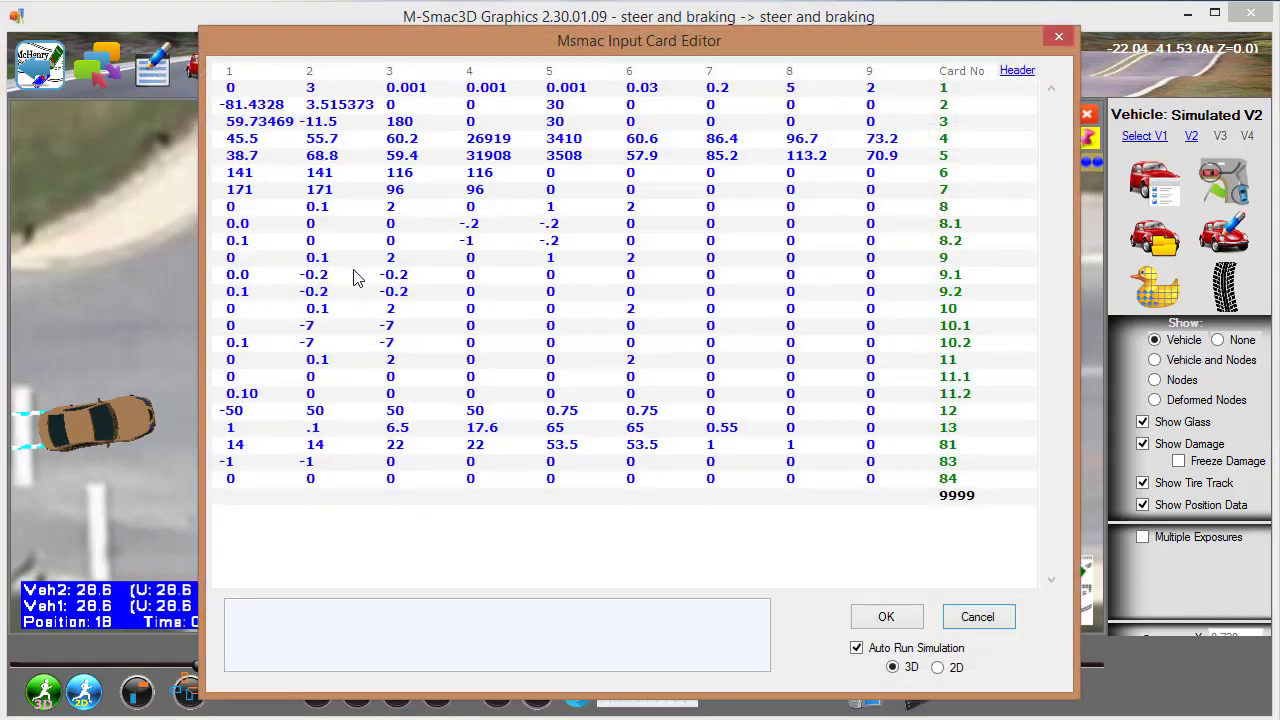
click(256, 385)
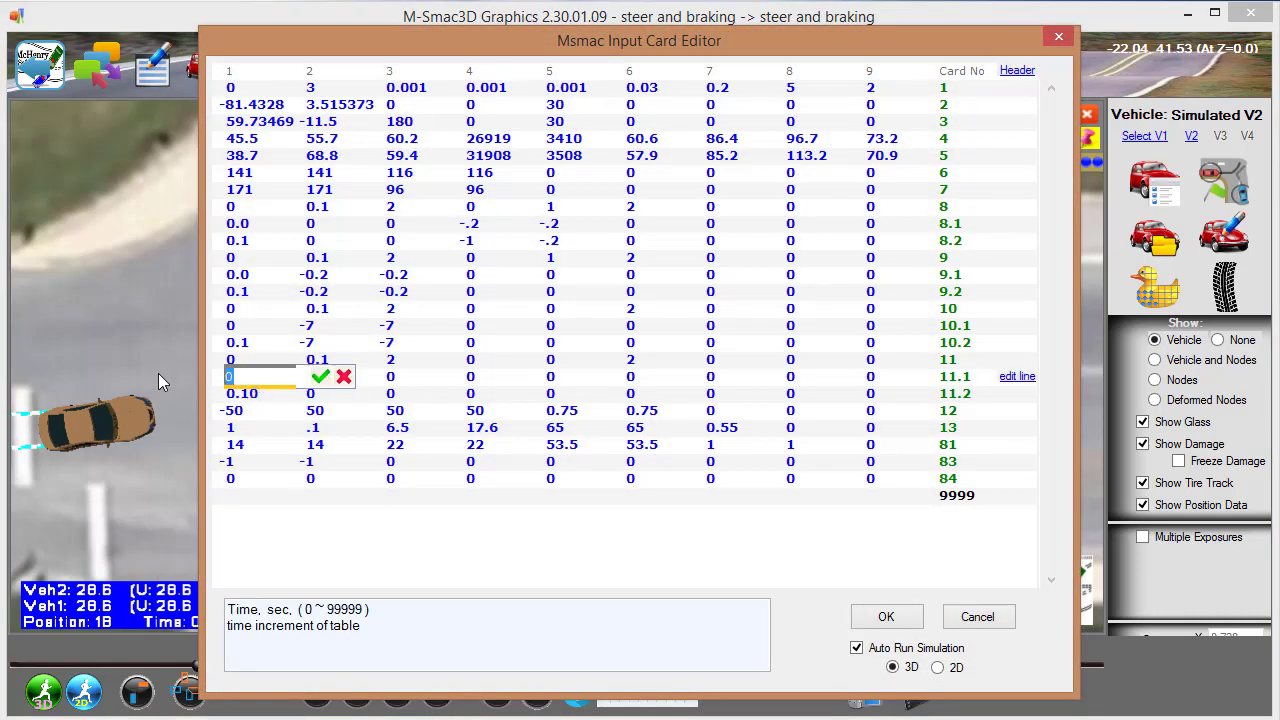
text(1.2)
key(Return)
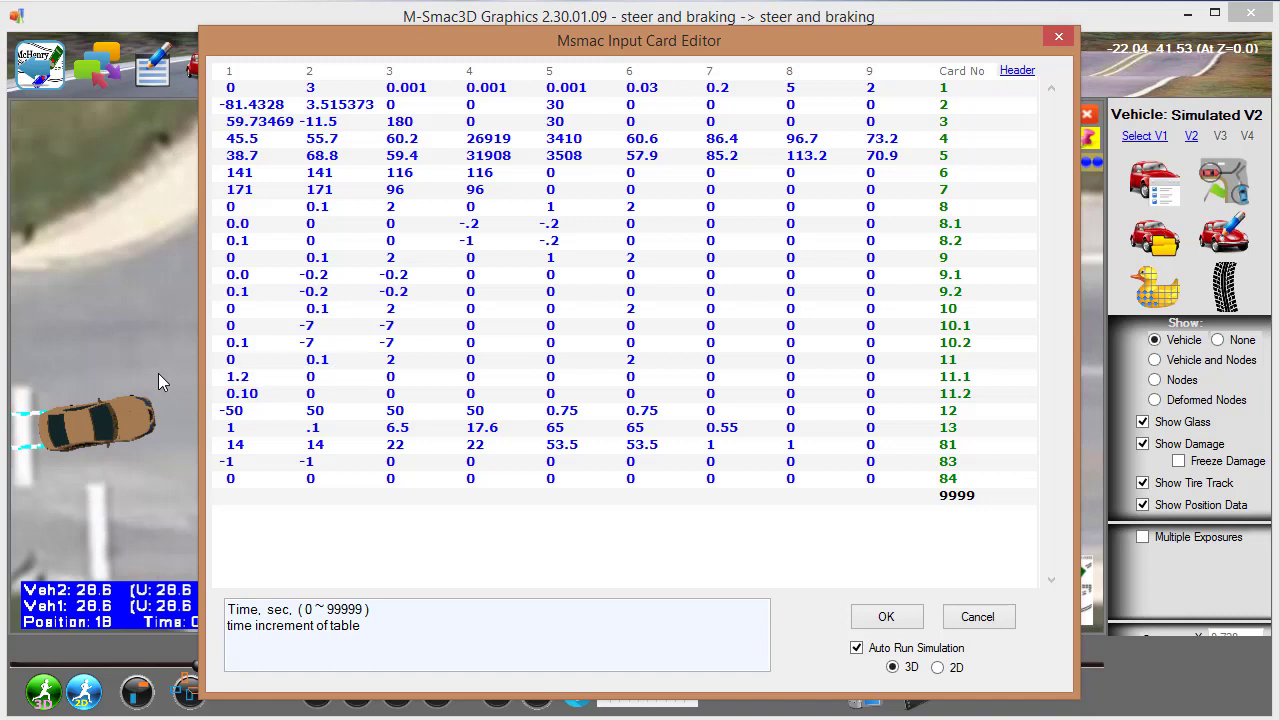
Set card 11.2's table time to 1.5 s and vehicle 2's RF and LF wheel steer to -5 degrees
click(264, 396)
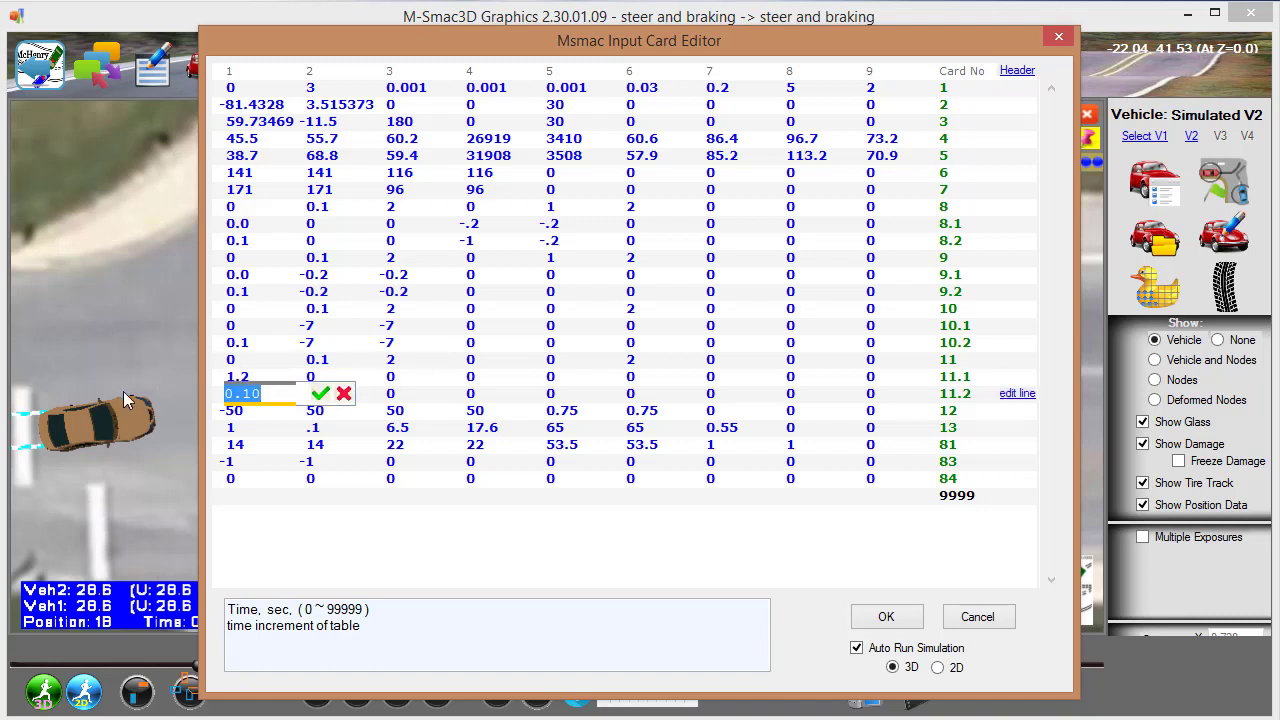
text(1.5)
key(Return)
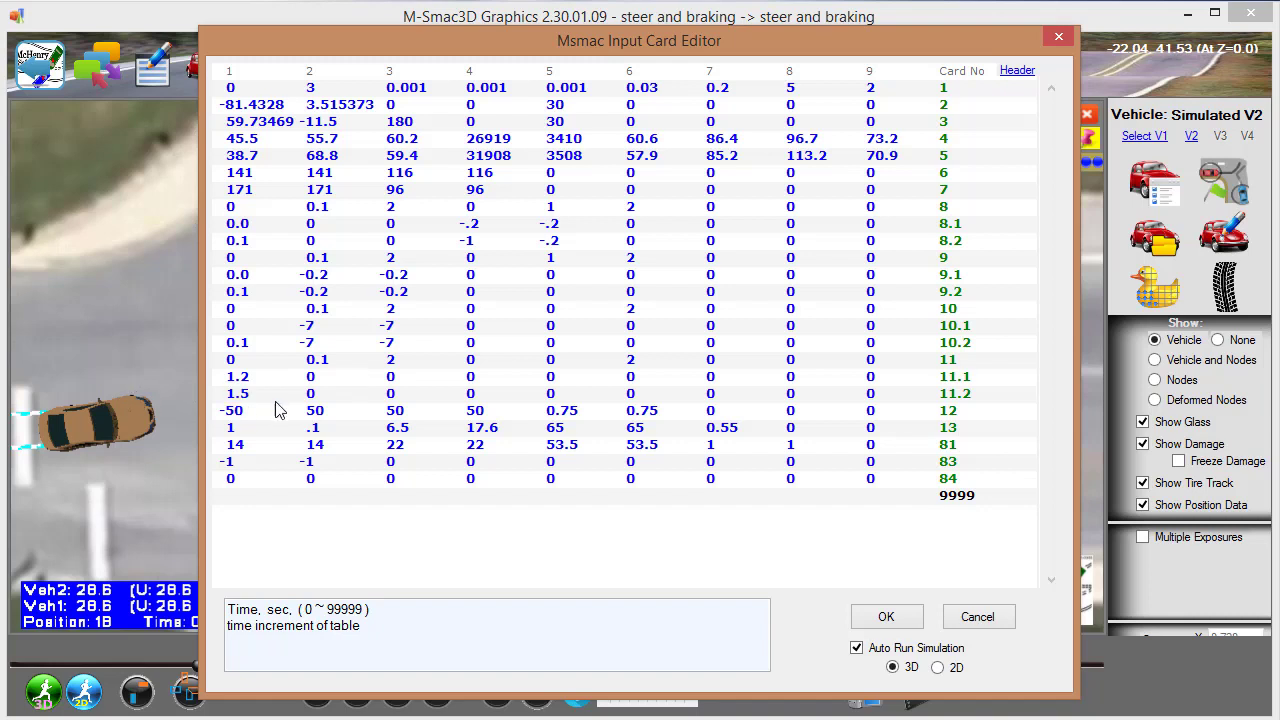
click(331, 394)
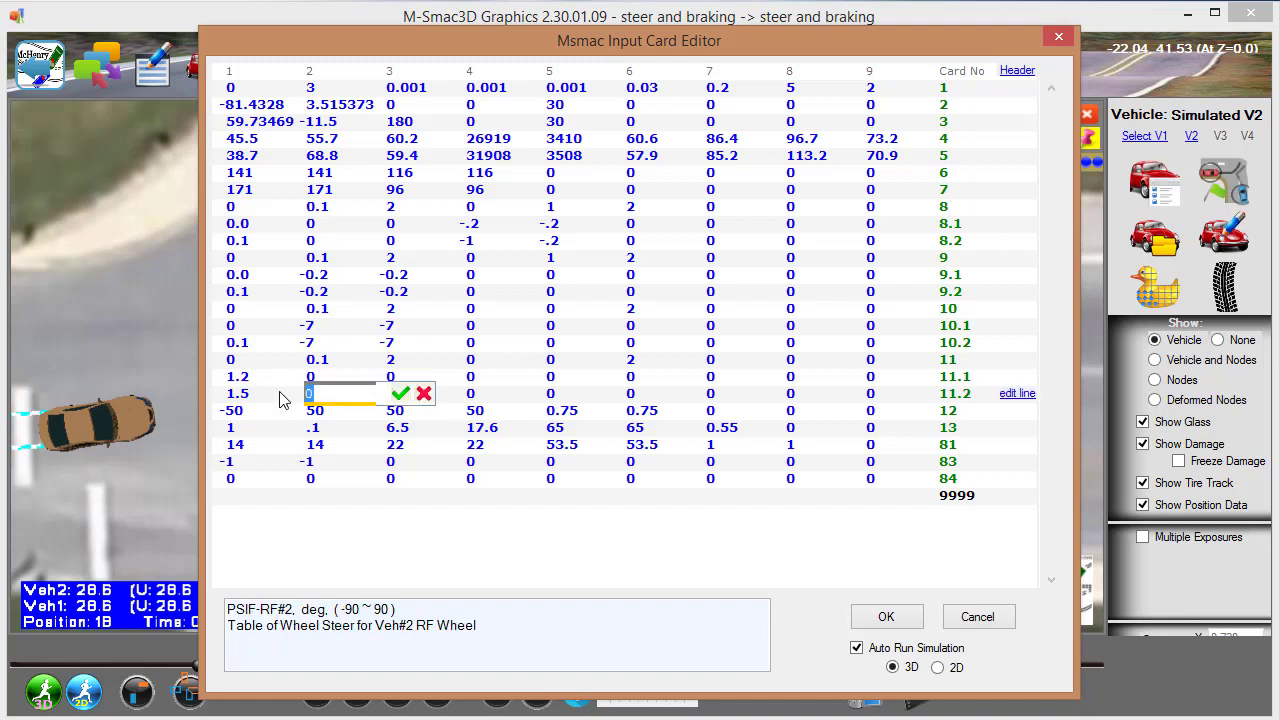
key(Return)
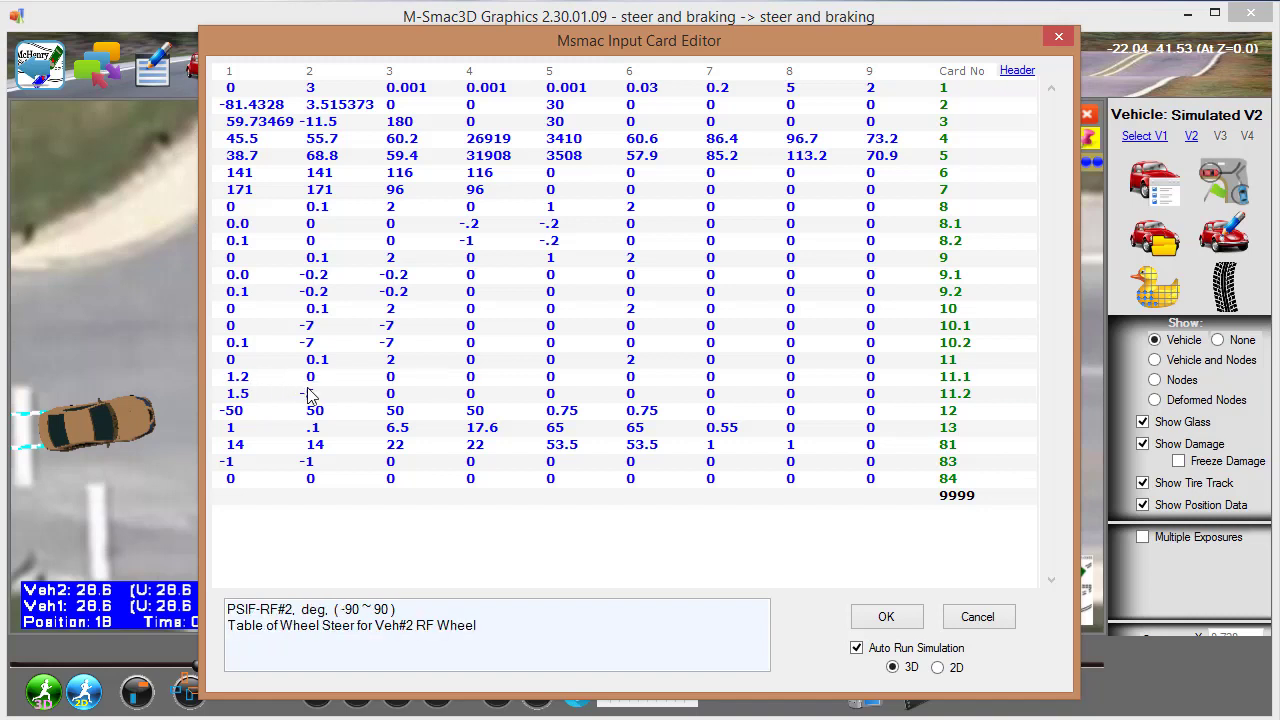
click(424, 396)
text(-5)
key(Return)
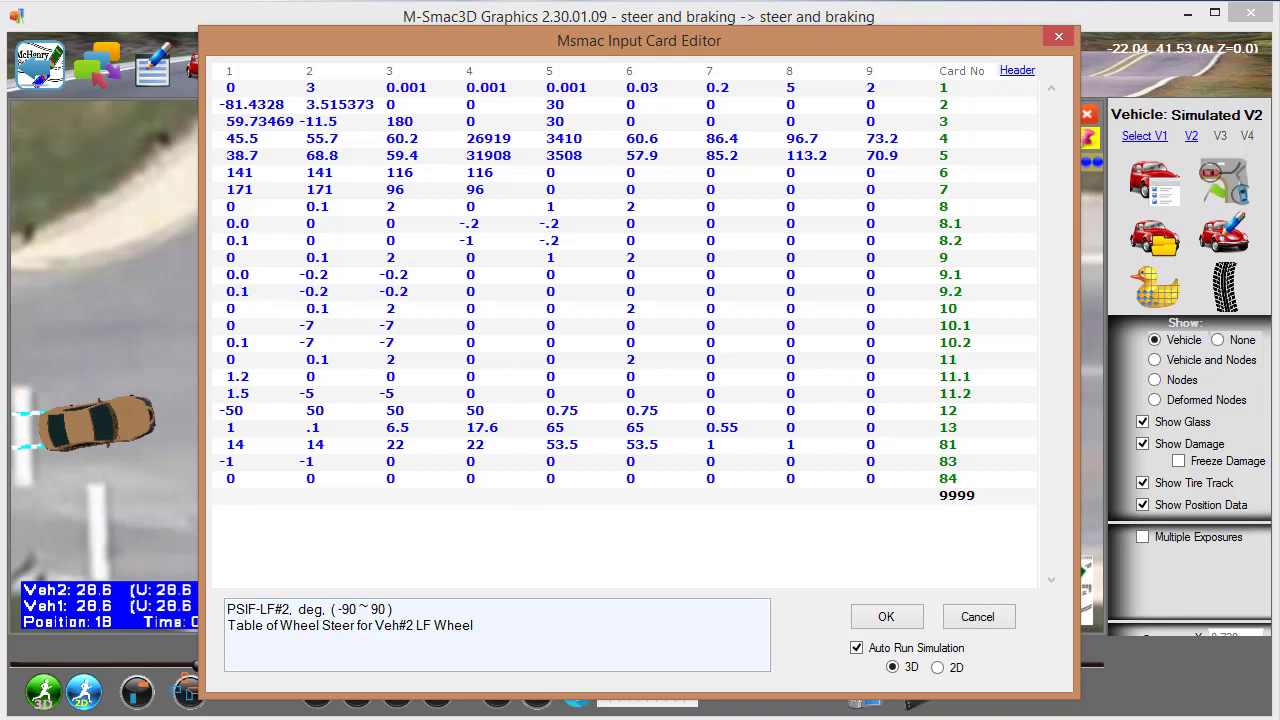
Apply the card 11.2 steer table with a 3D simulation run and pause the playback at about 1.17 s
click(886, 617)
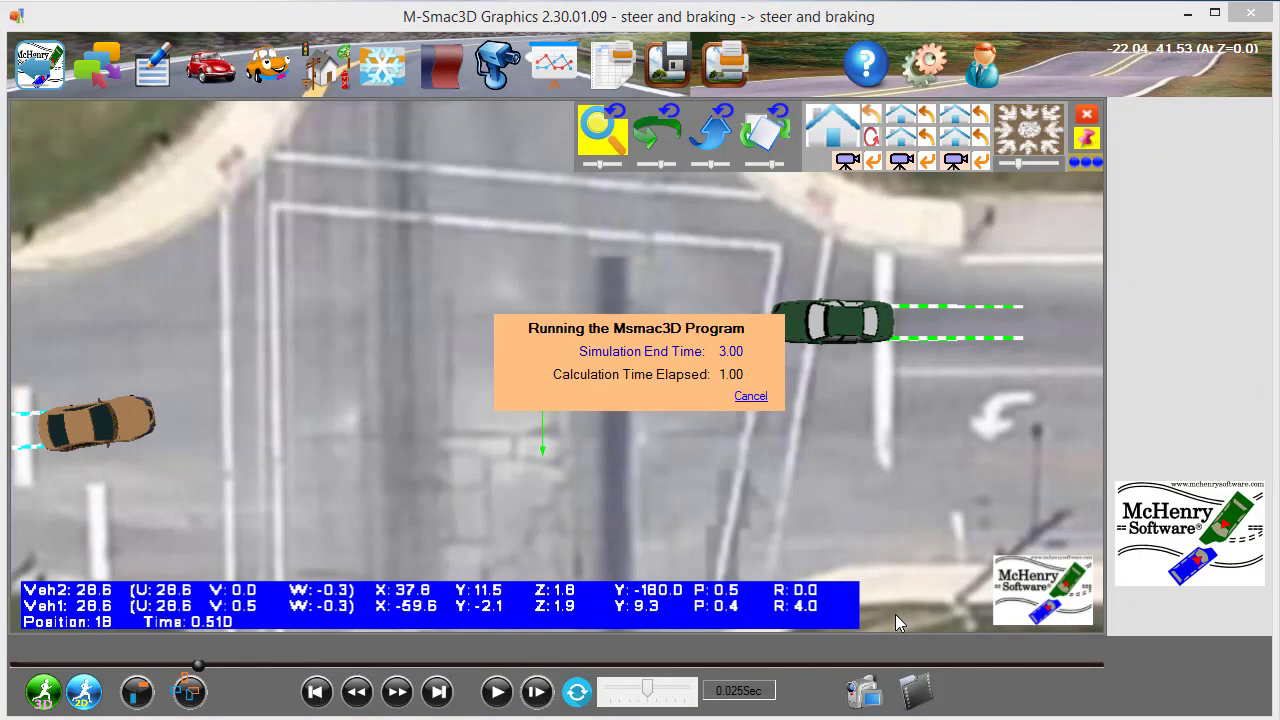
click(495, 692)
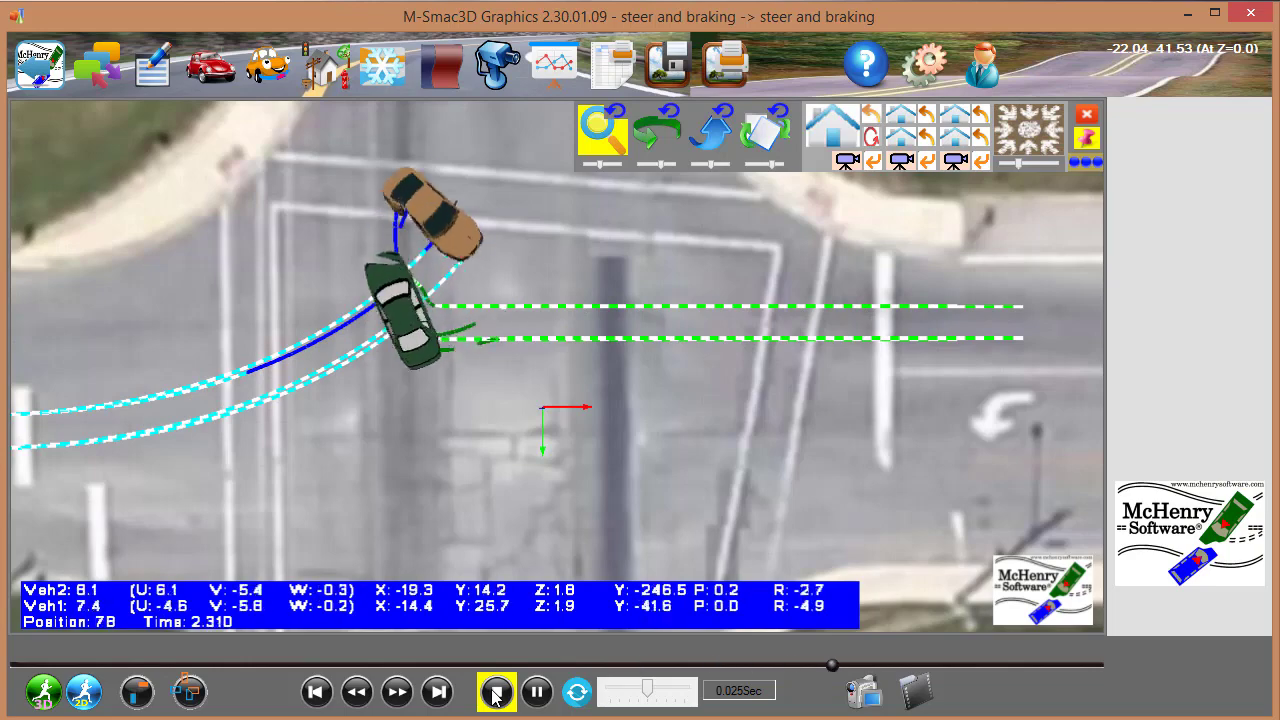
click(536, 692)
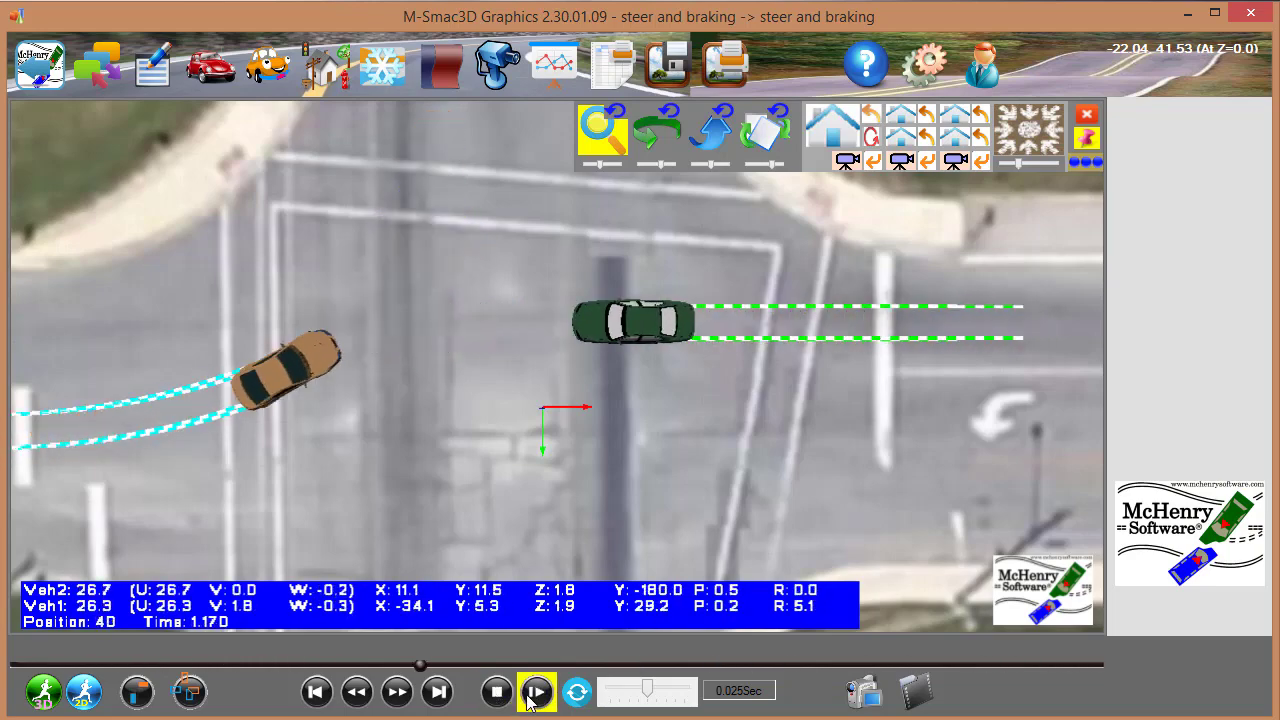
Reopen the input card editor and set the variable time increment field on card 11 to 1
click(148, 70)
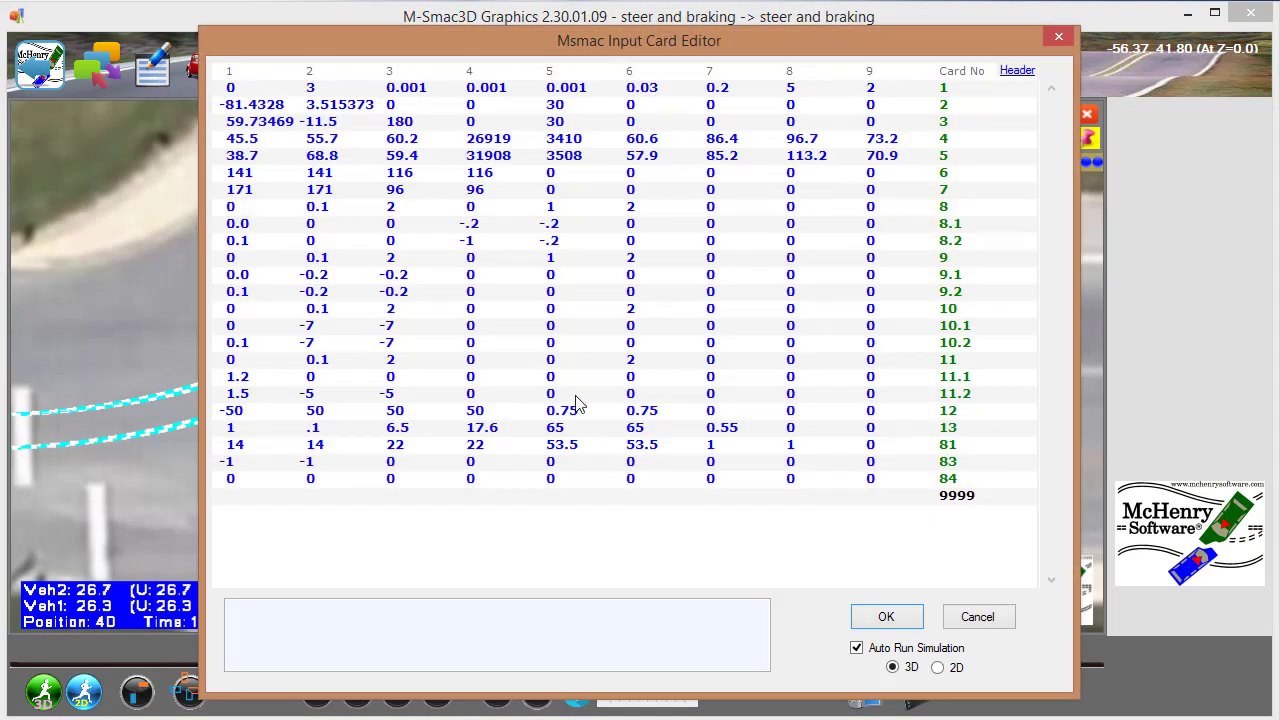
click(632, 362)
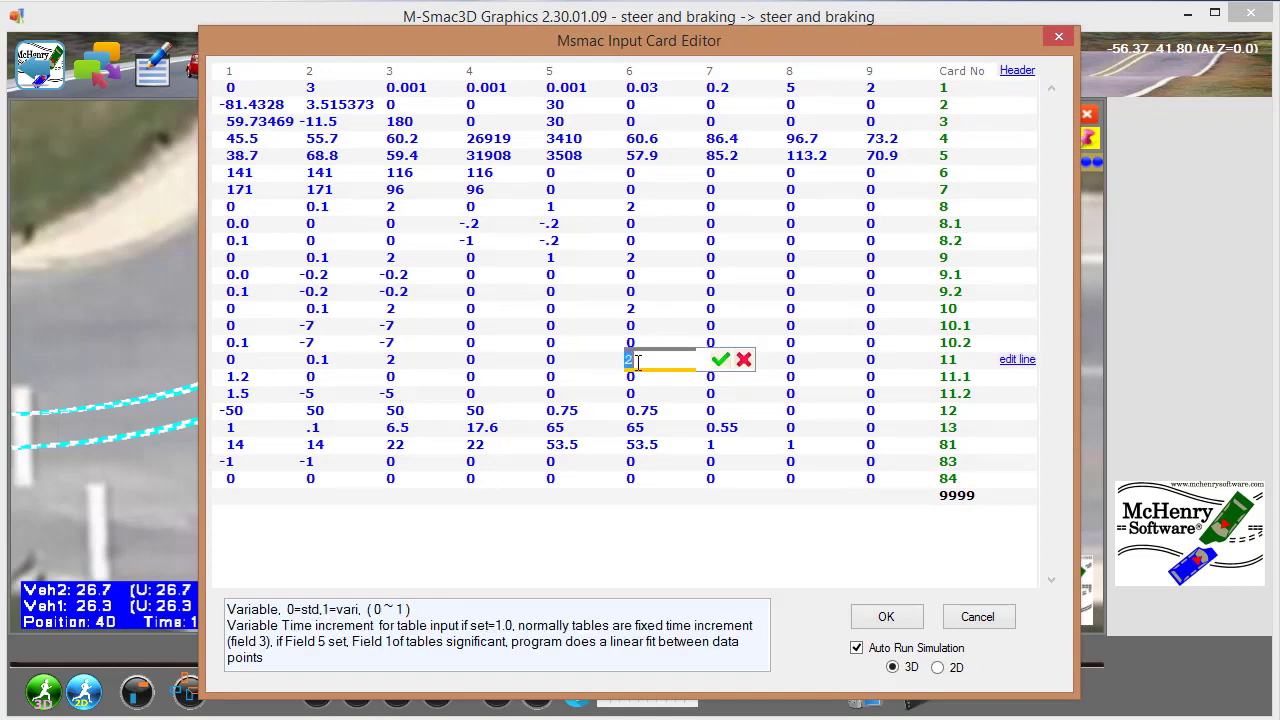
drag(605, 358, 573, 362)
key(Return)
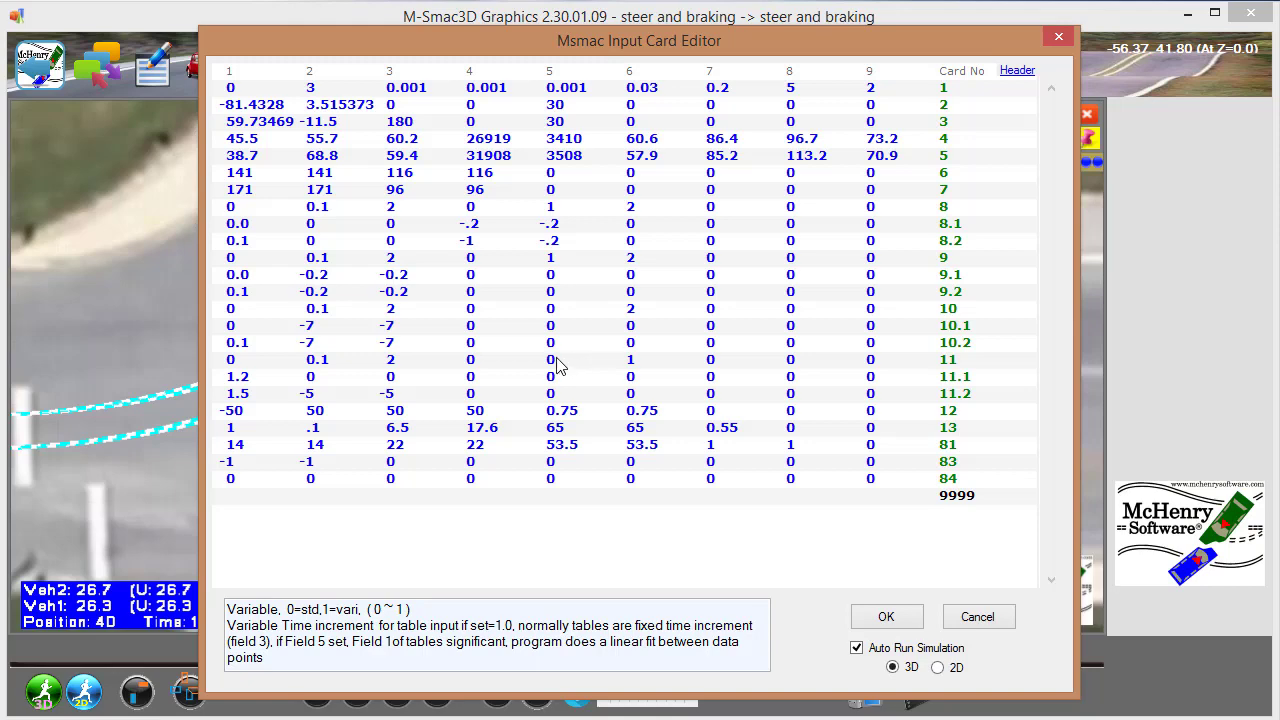
Apply the variable time increment with a 3D simulation run, play the animation and pause it at position 44
click(886, 617)
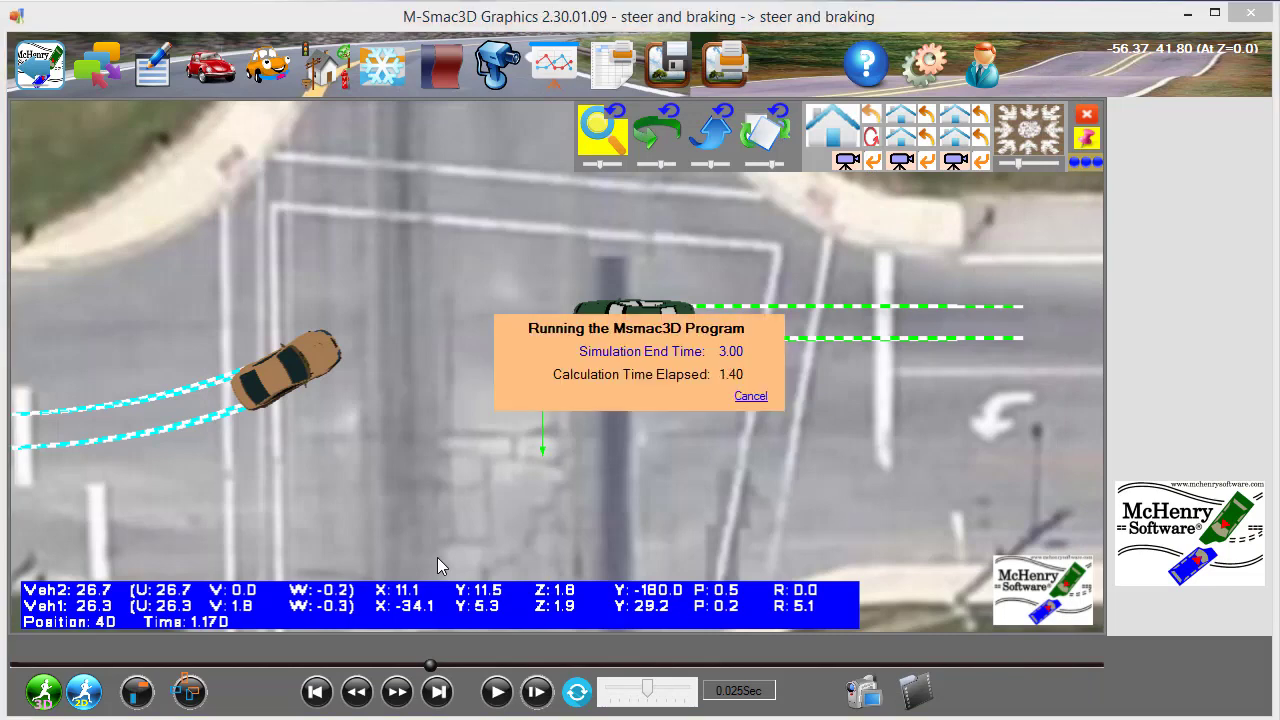
click(495, 692)
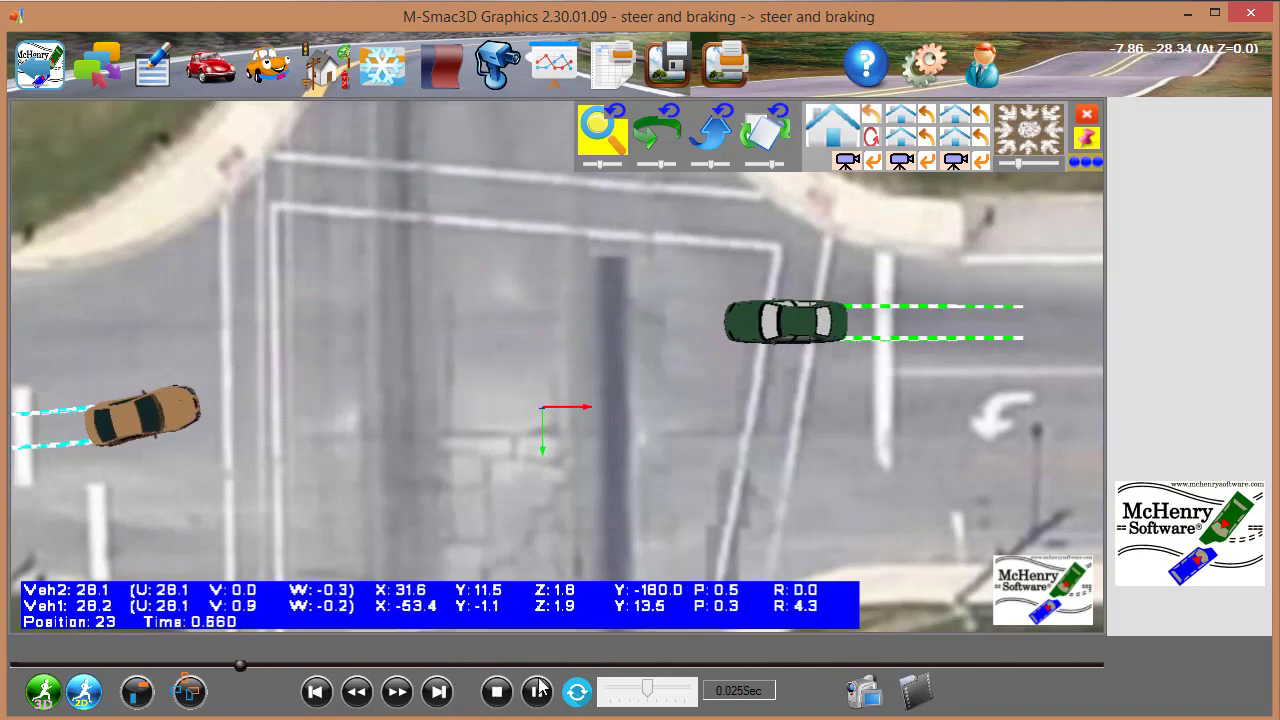
click(537, 692)
Reopen the input card editor and set the table times to .8 s on card 11.1 and 1 s on card 11.2
click(151, 80)
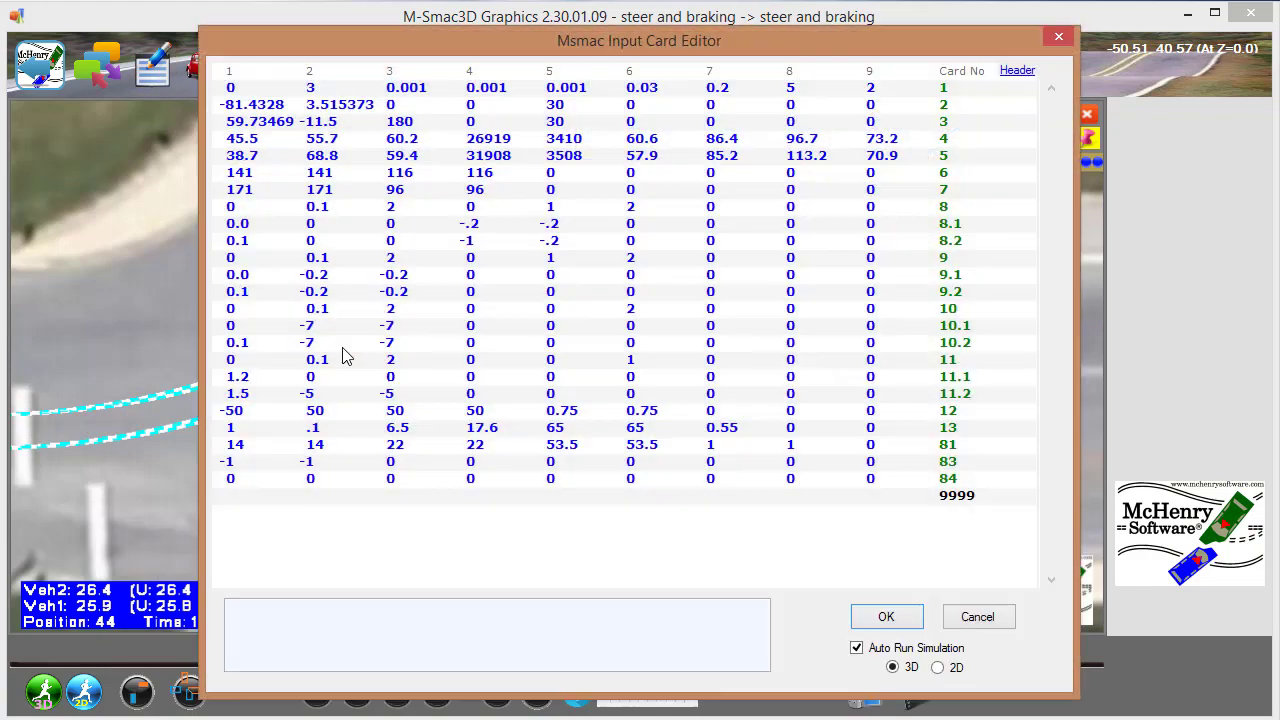
click(258, 380)
drag(252, 377, 188, 371)
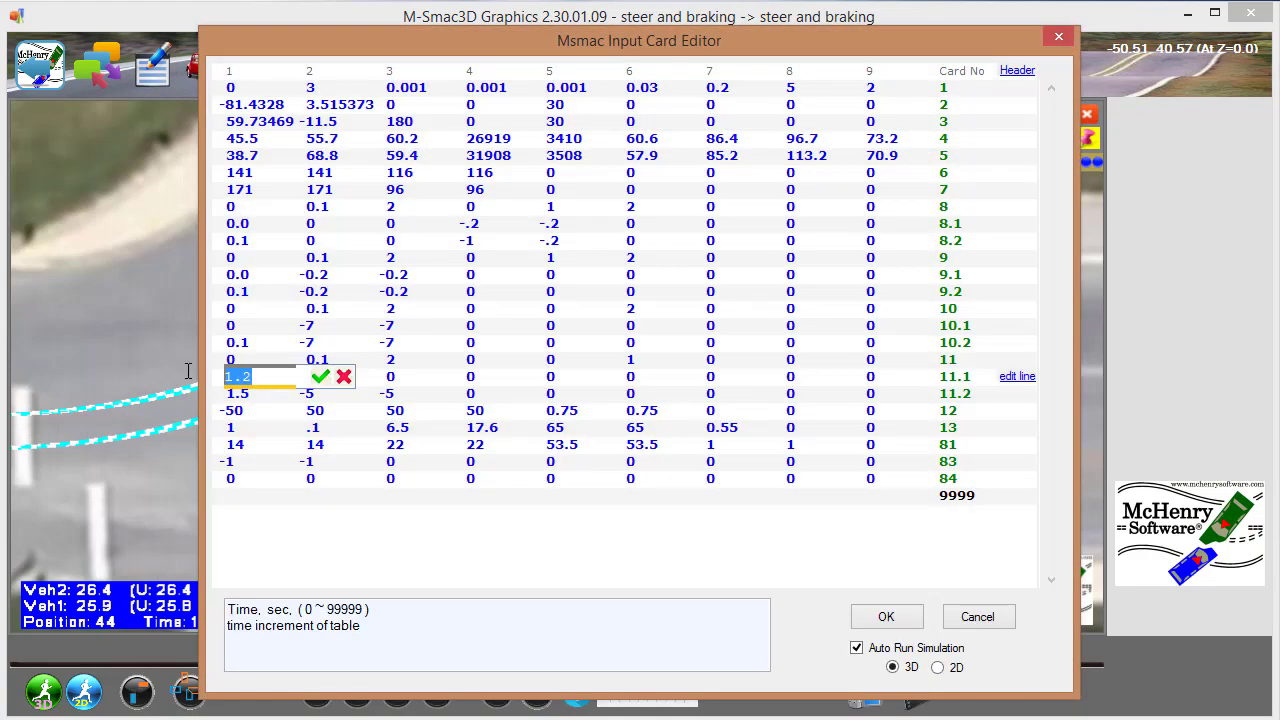
text(.8)
key(Return)
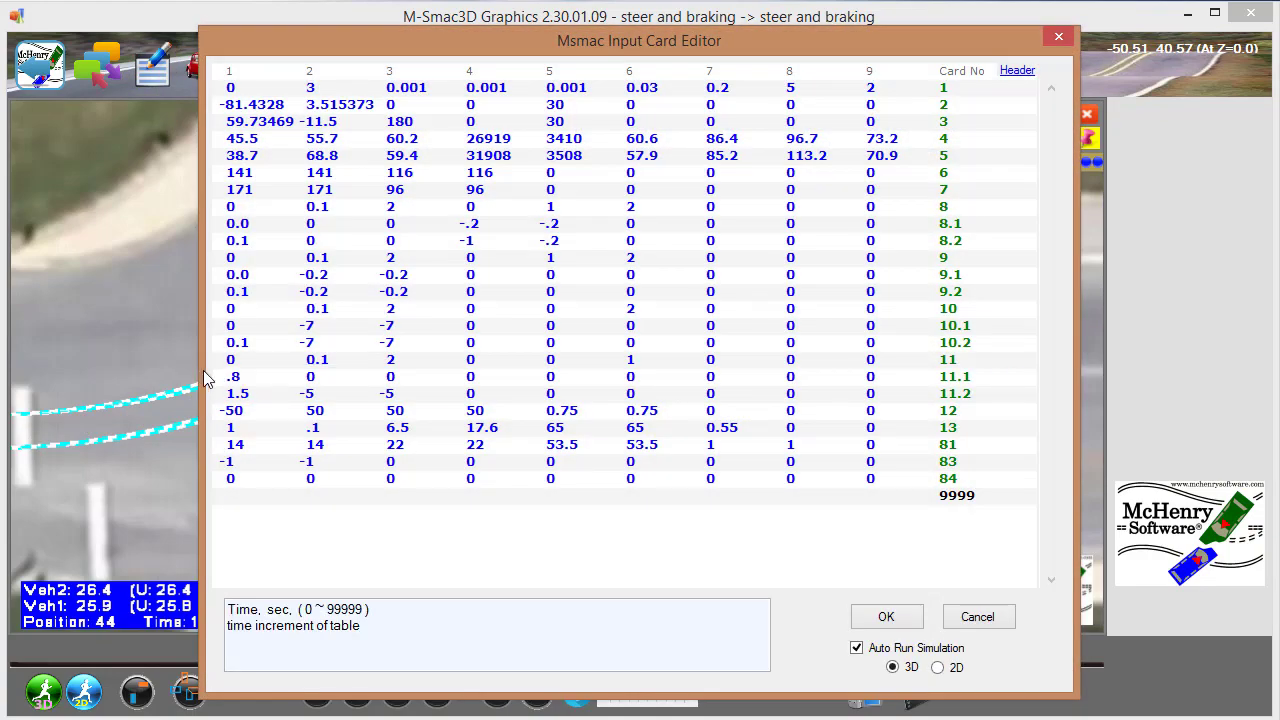
click(251, 394)
drag(251, 394, 168, 398)
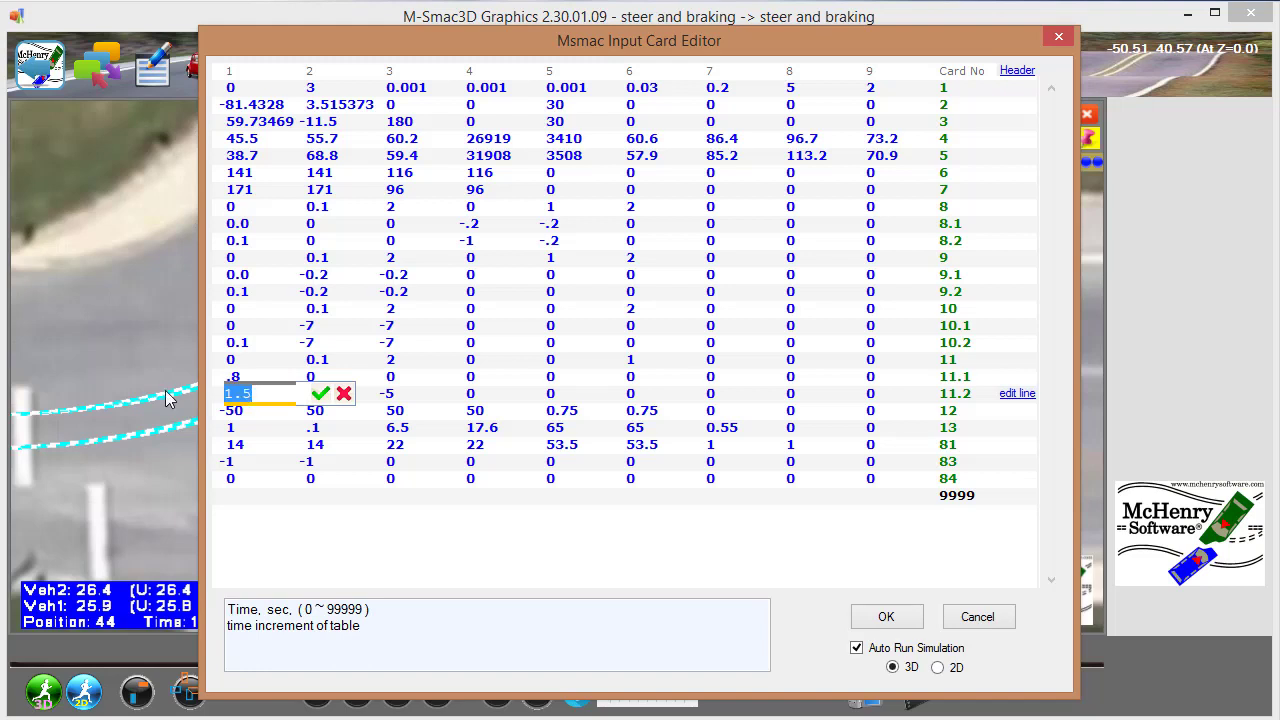
text(1)
key(Return)
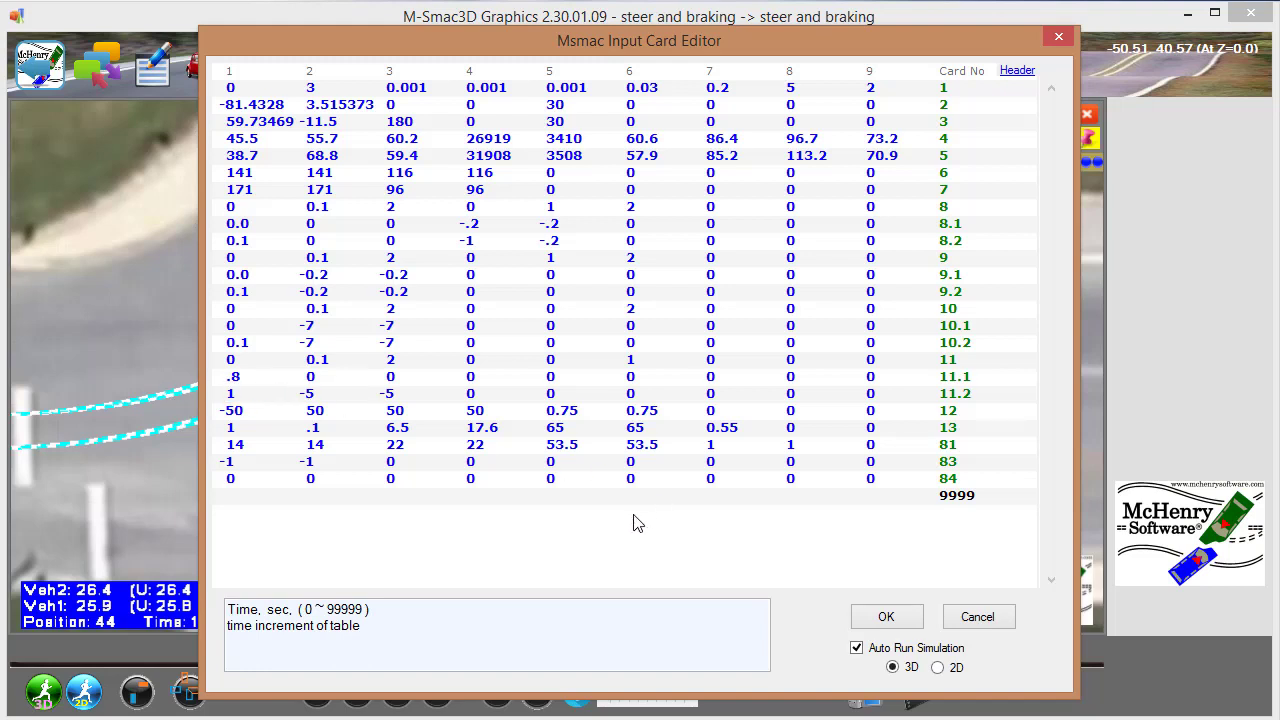
Rerun the 3D simulation with the new table times and pause the playback at about 1.38 s
click(896, 618)
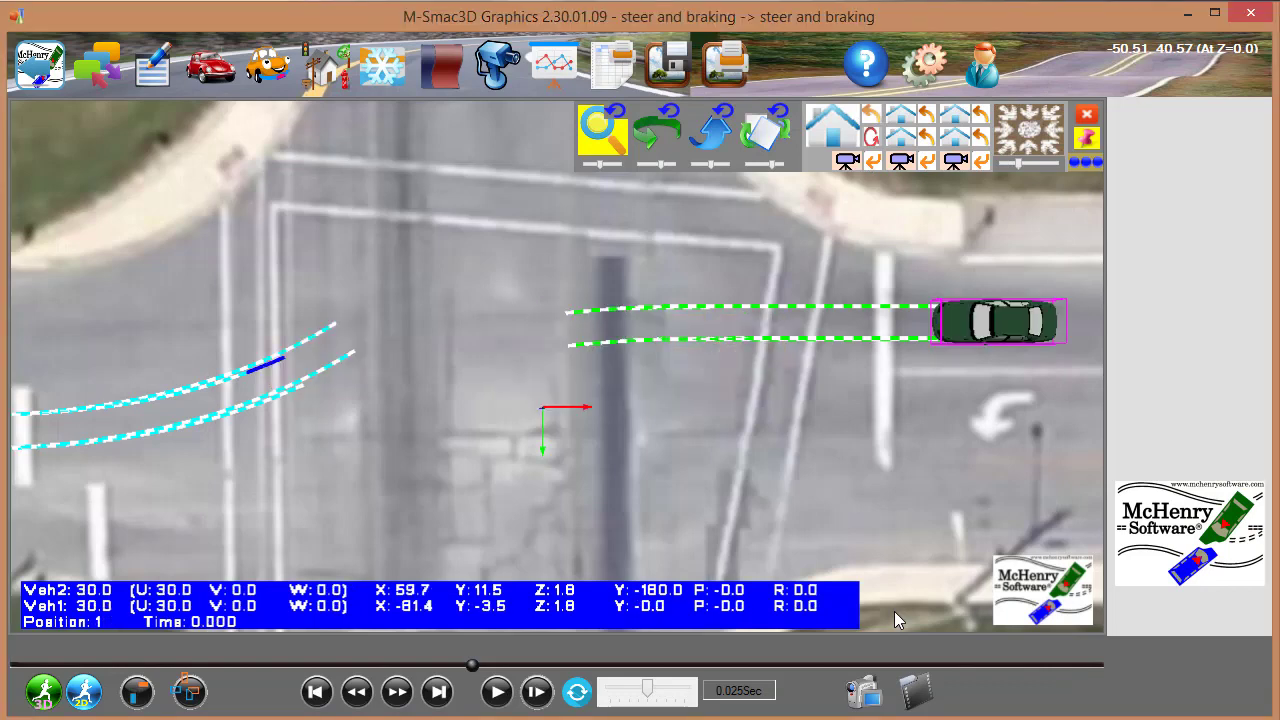
click(498, 697)
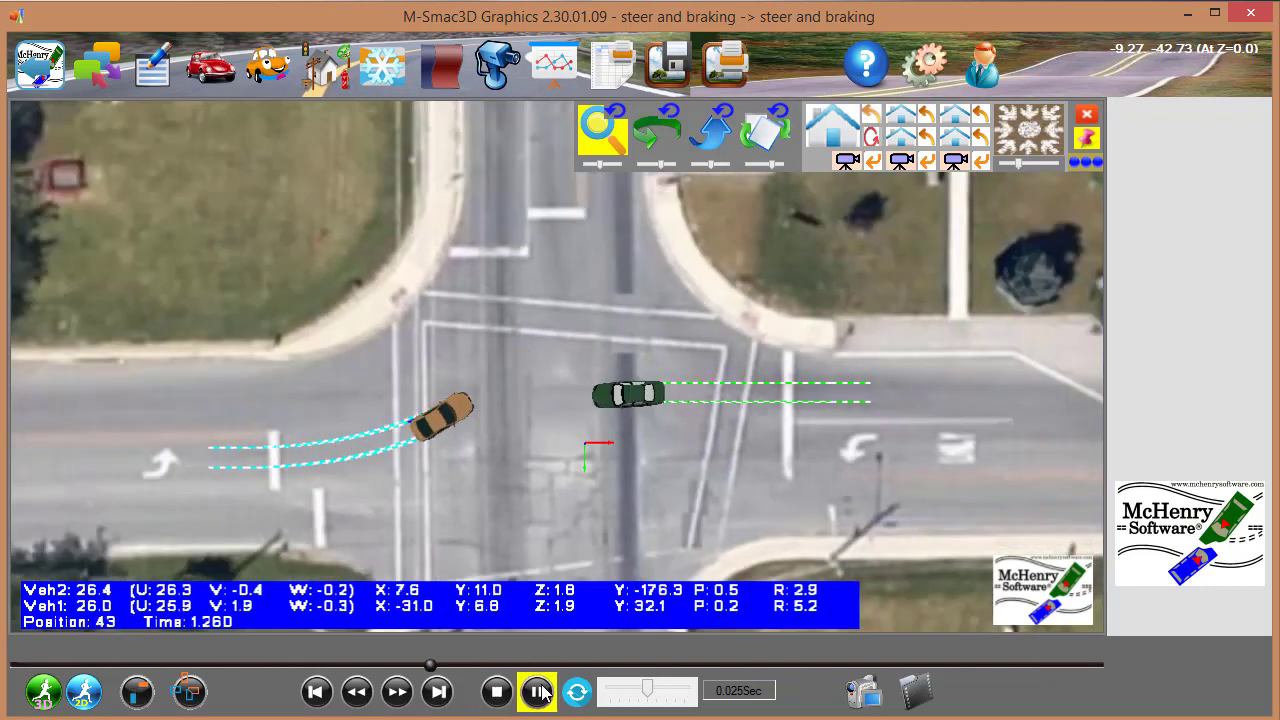
click(540, 692)
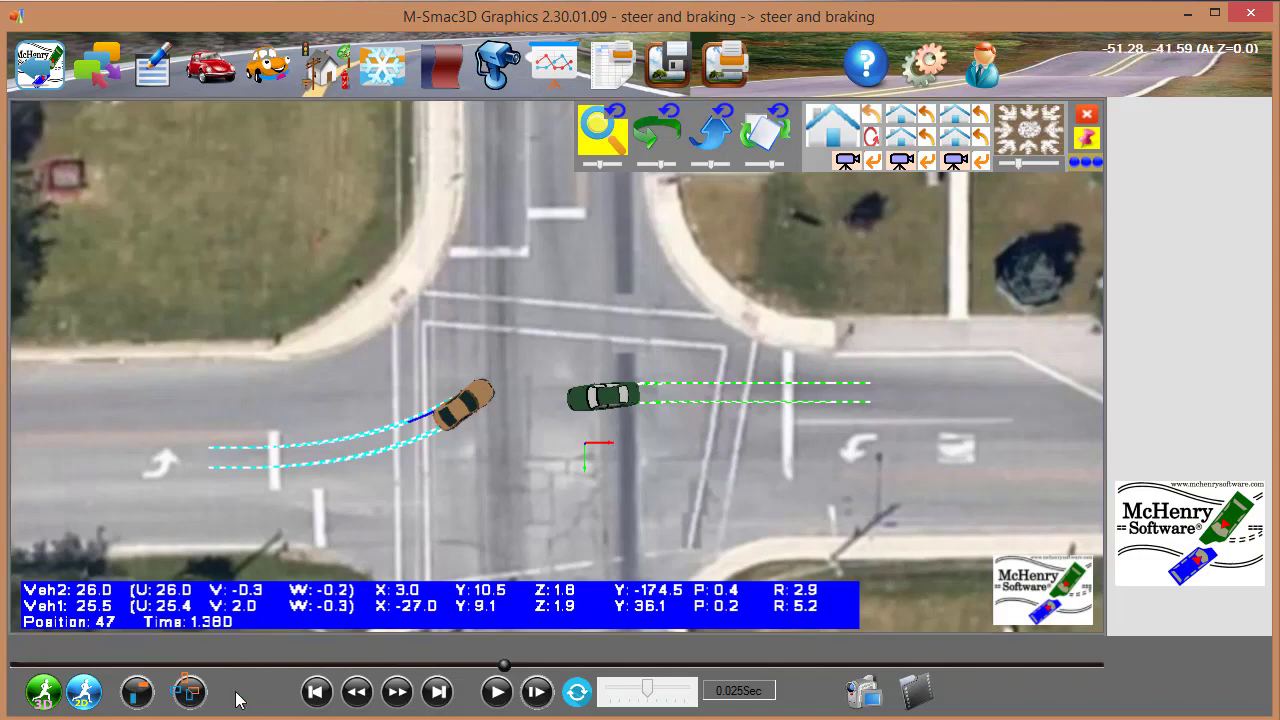
Reopen the input card editor and set vehicle 2's RF and LF wheel steer on card 11.2 to 5 degrees
click(152, 65)
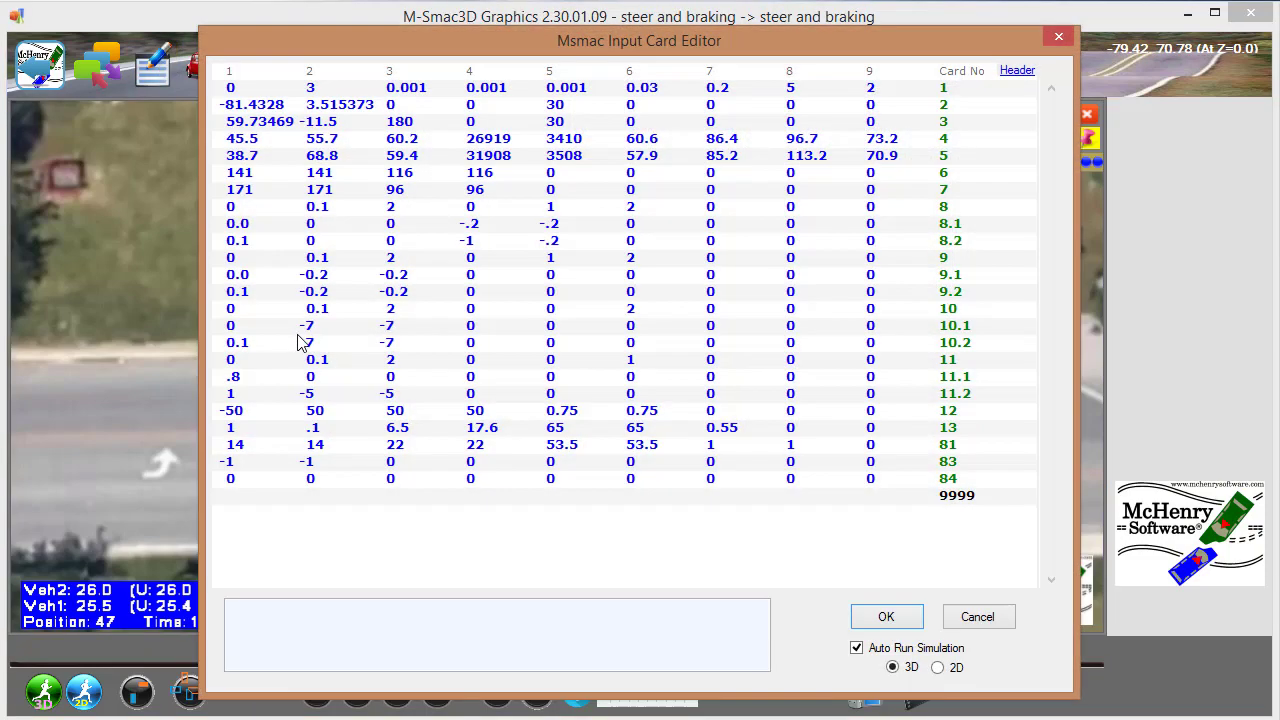
click(340, 396)
text(5)
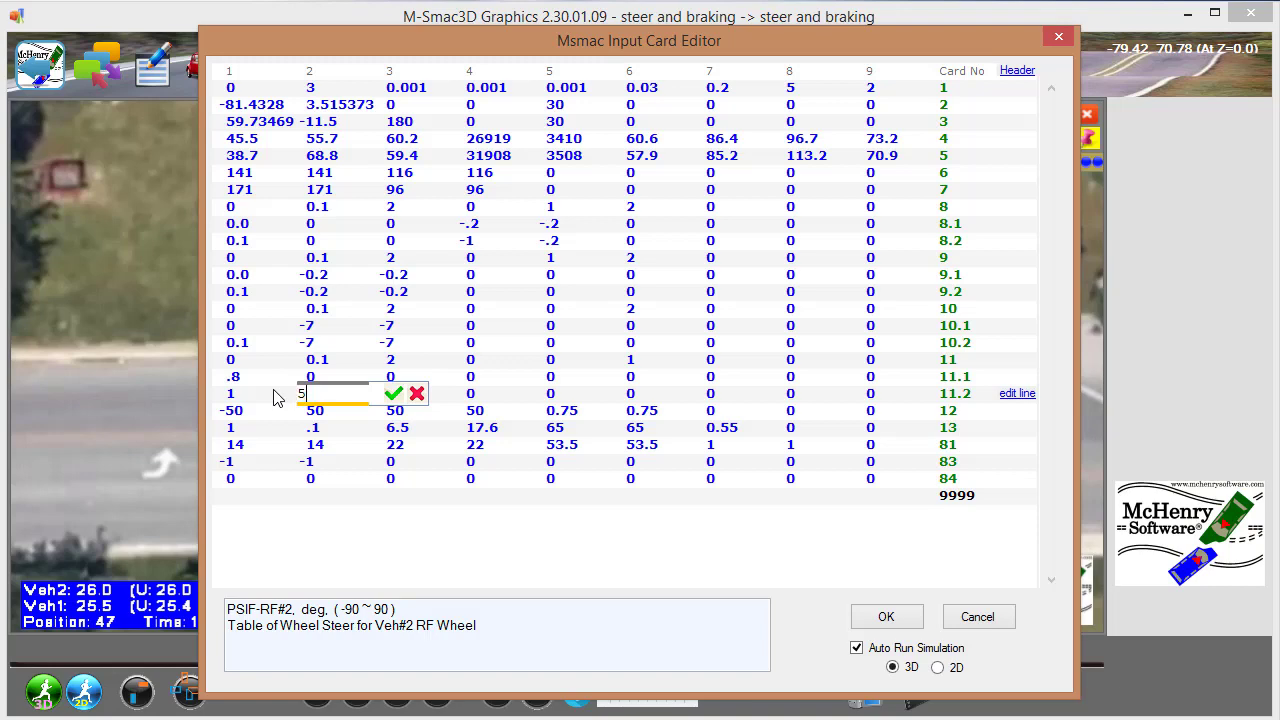
key(Return)
click(407, 394)
drag(407, 393, 329, 397)
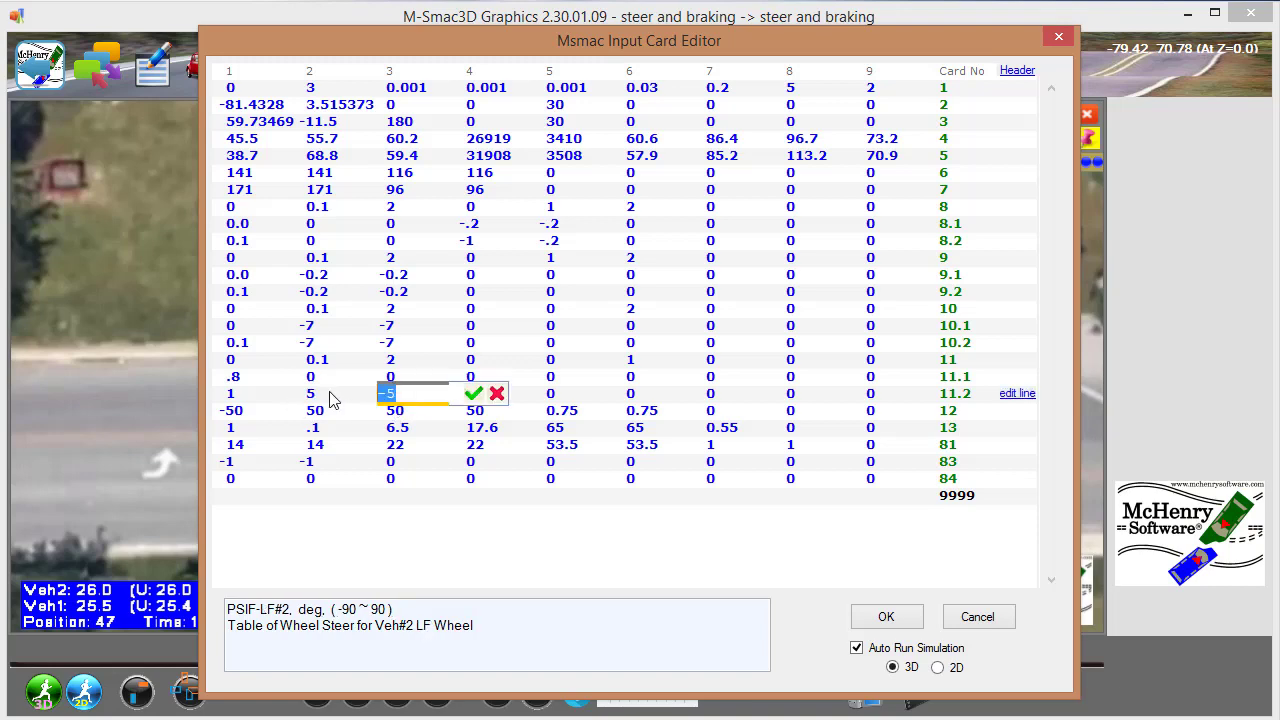
text(5)
key(Return)
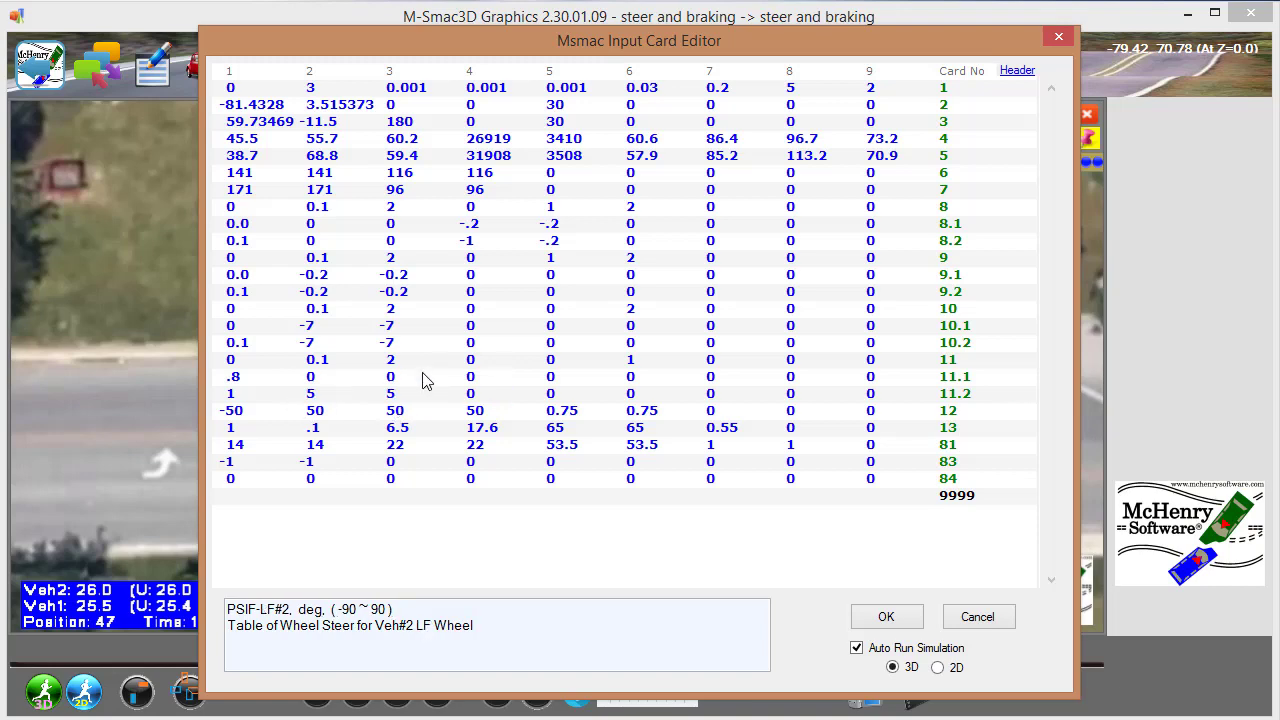
Apply the 5-degree steer with a 3D simulation run, play the crash and pause it at about 1.83 s
click(867, 616)
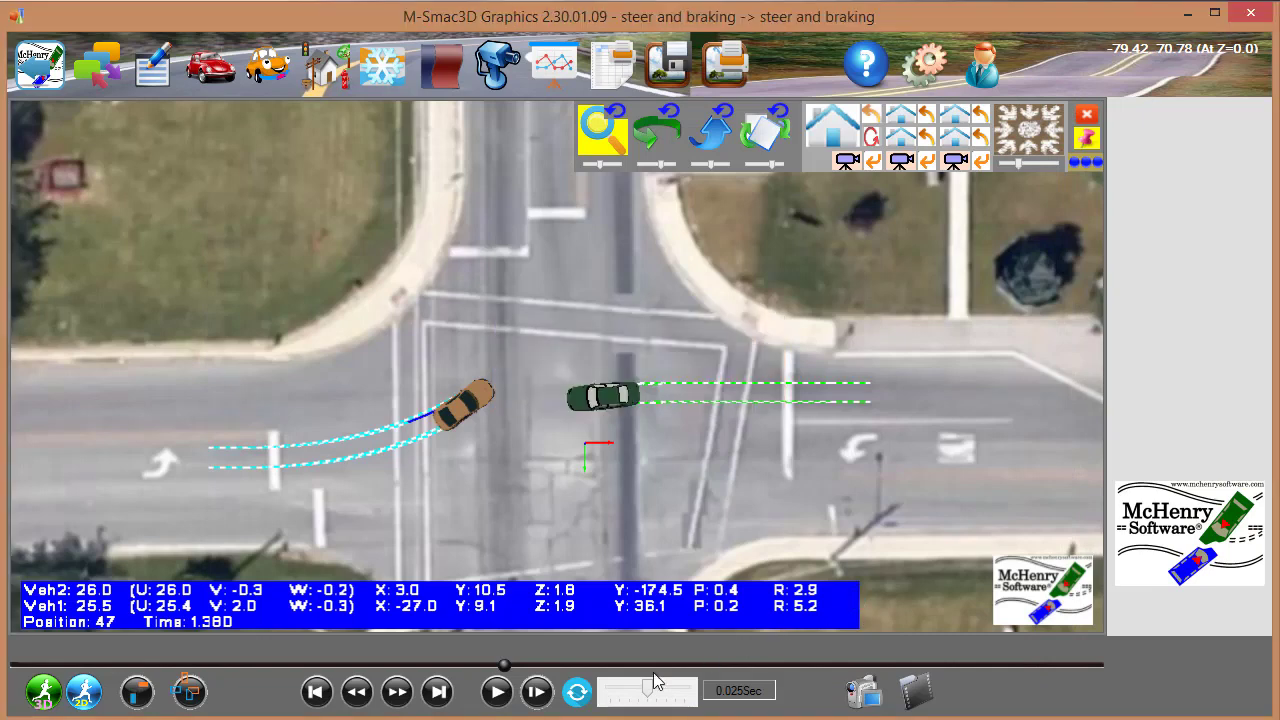
click(498, 690)
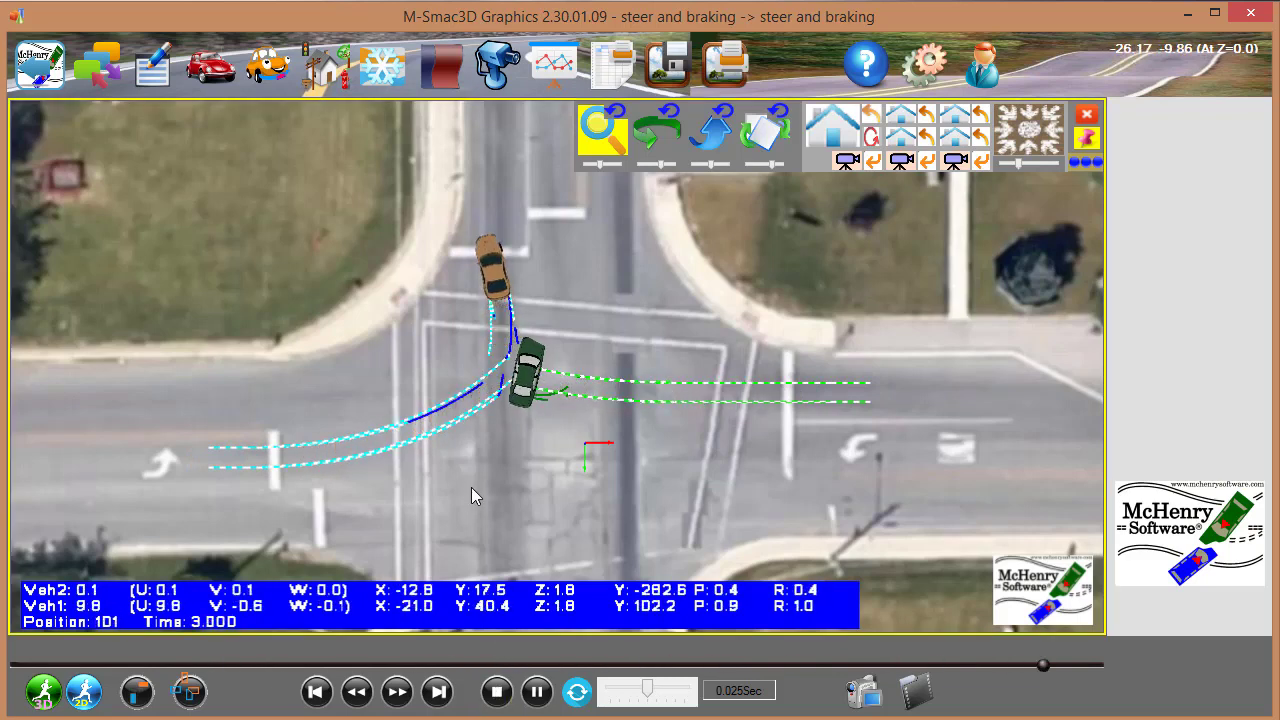
click(536, 692)
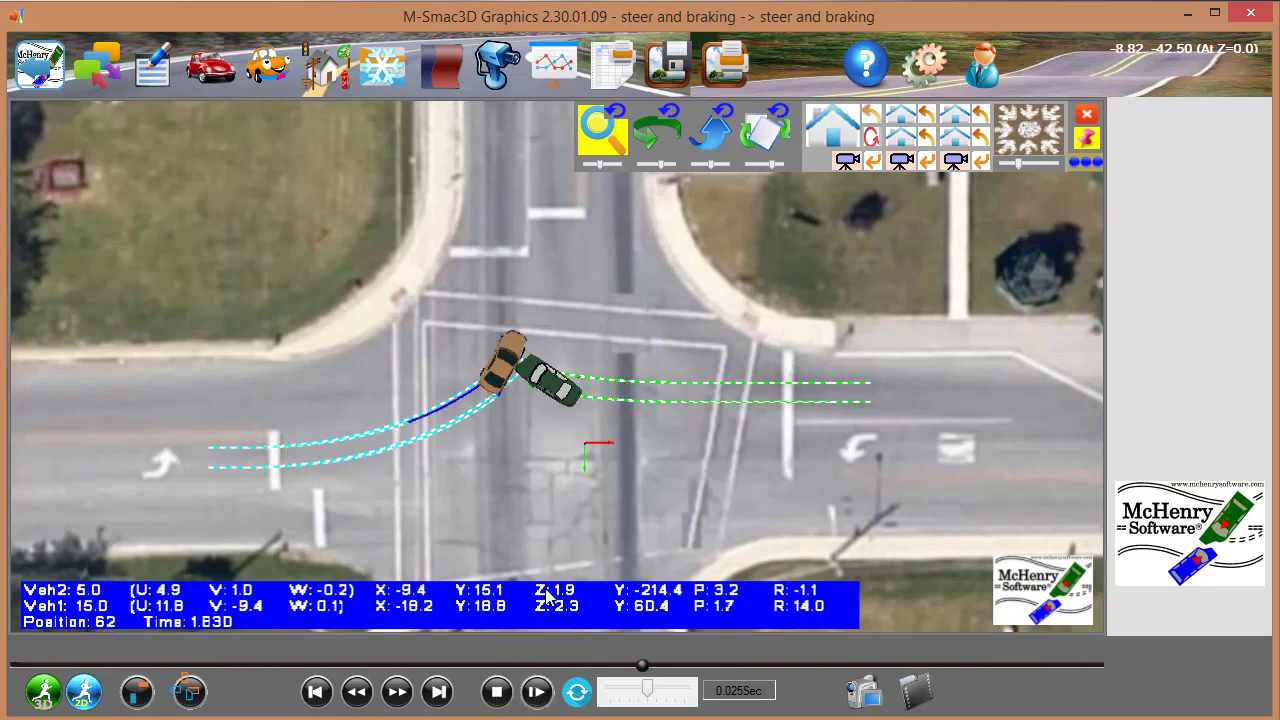
Reopen the input card editor and set vehicle 1's RR wheel force on card 8.2 to -.2
click(152, 65)
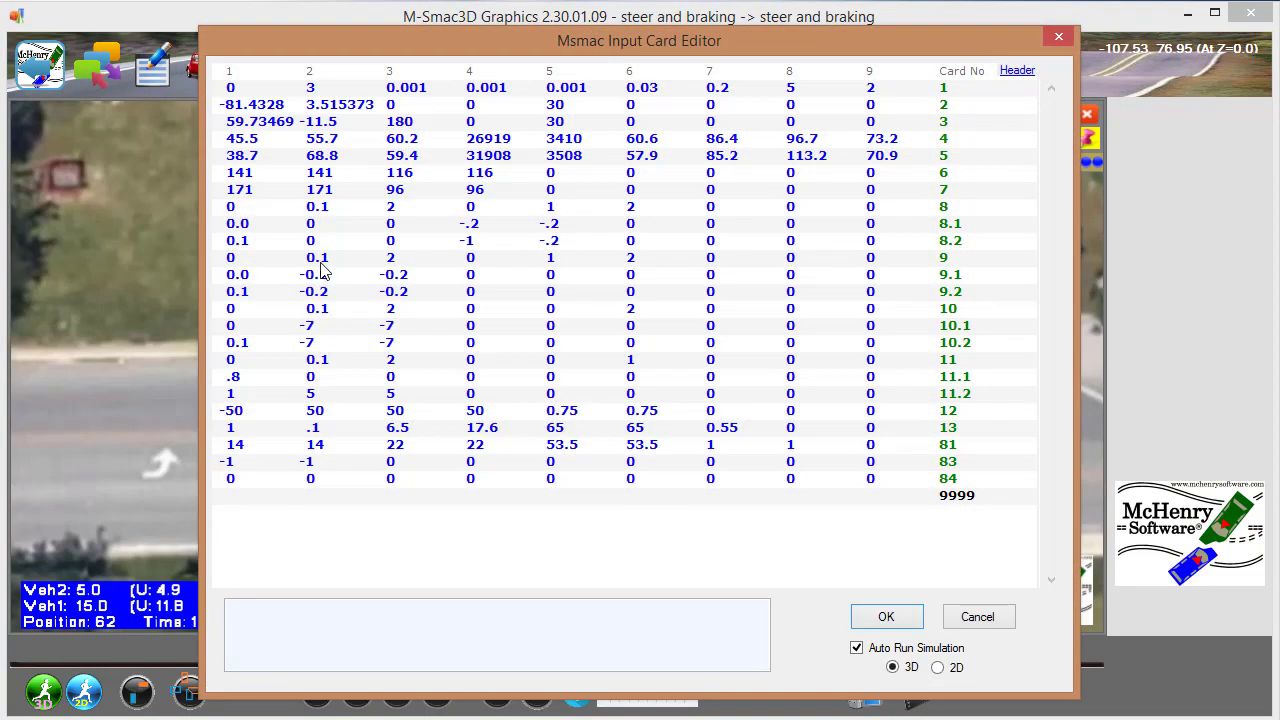
click(484, 250)
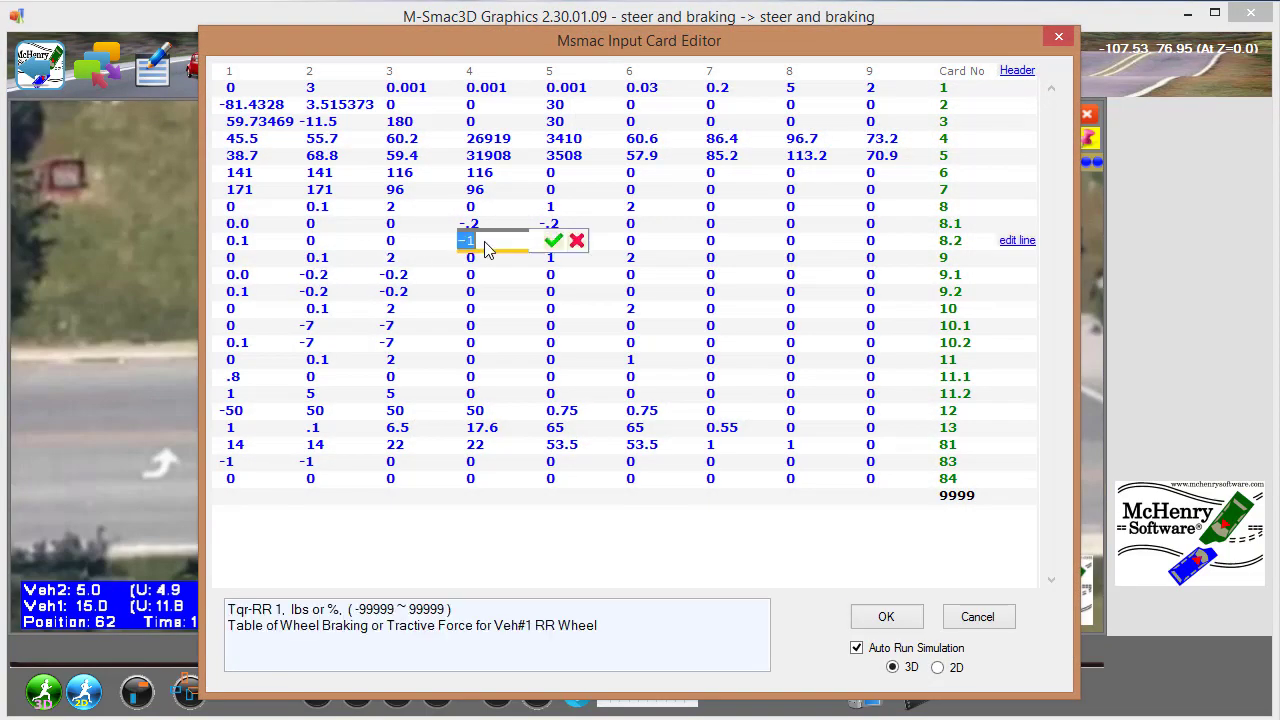
text(-.2)
key(Return)
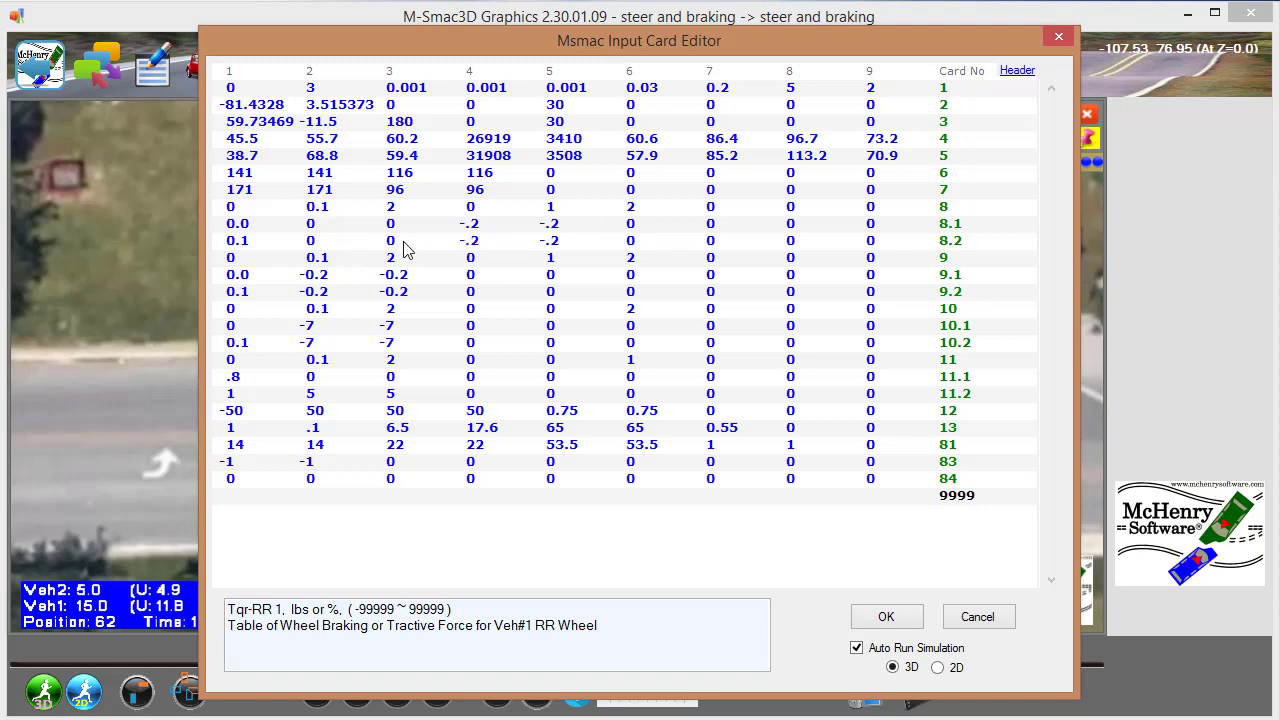
Rerun the 3D simulation, pause the playback at about 1.14 s and set vehicle 2's tire tracks to Dashed
click(886, 616)
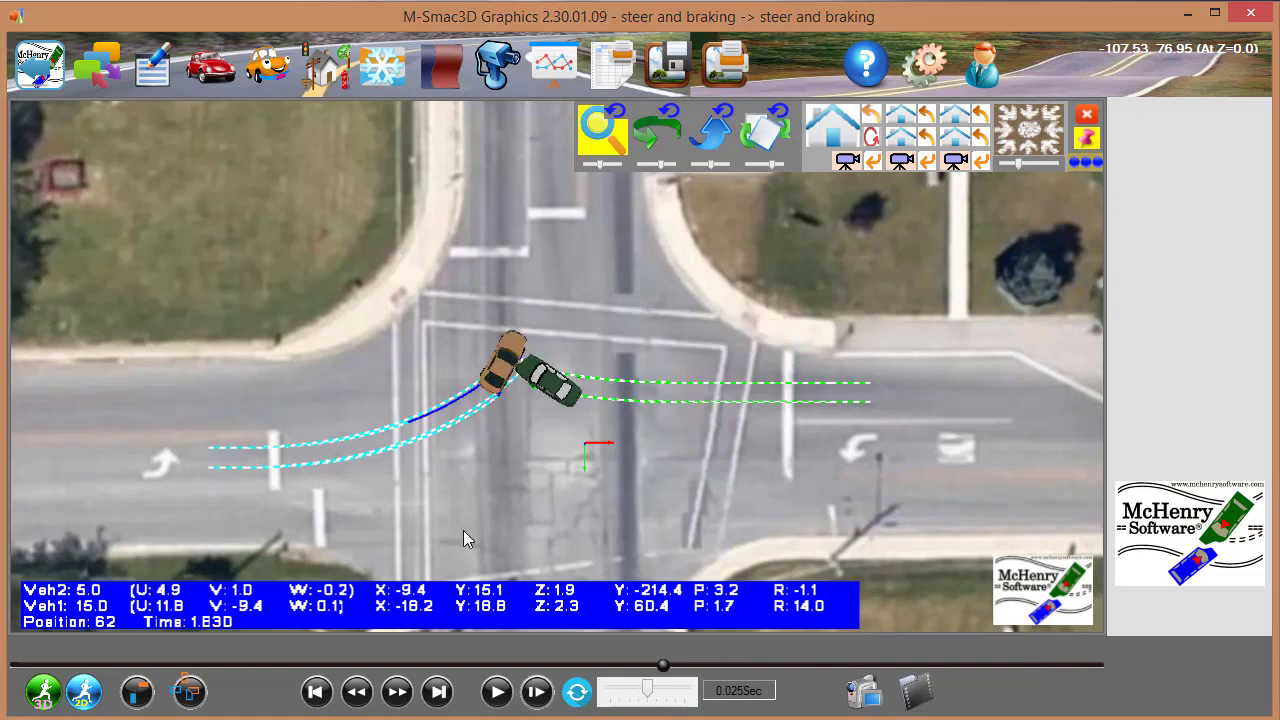
click(490, 686)
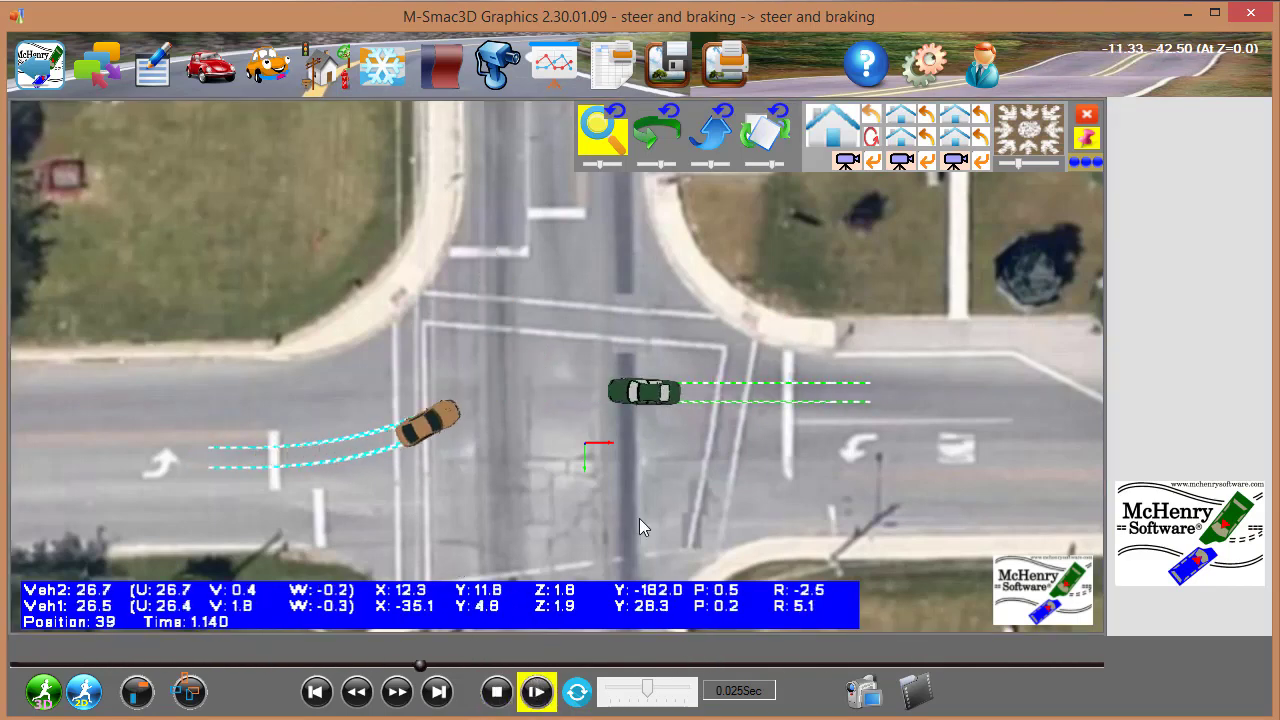
click(646, 393)
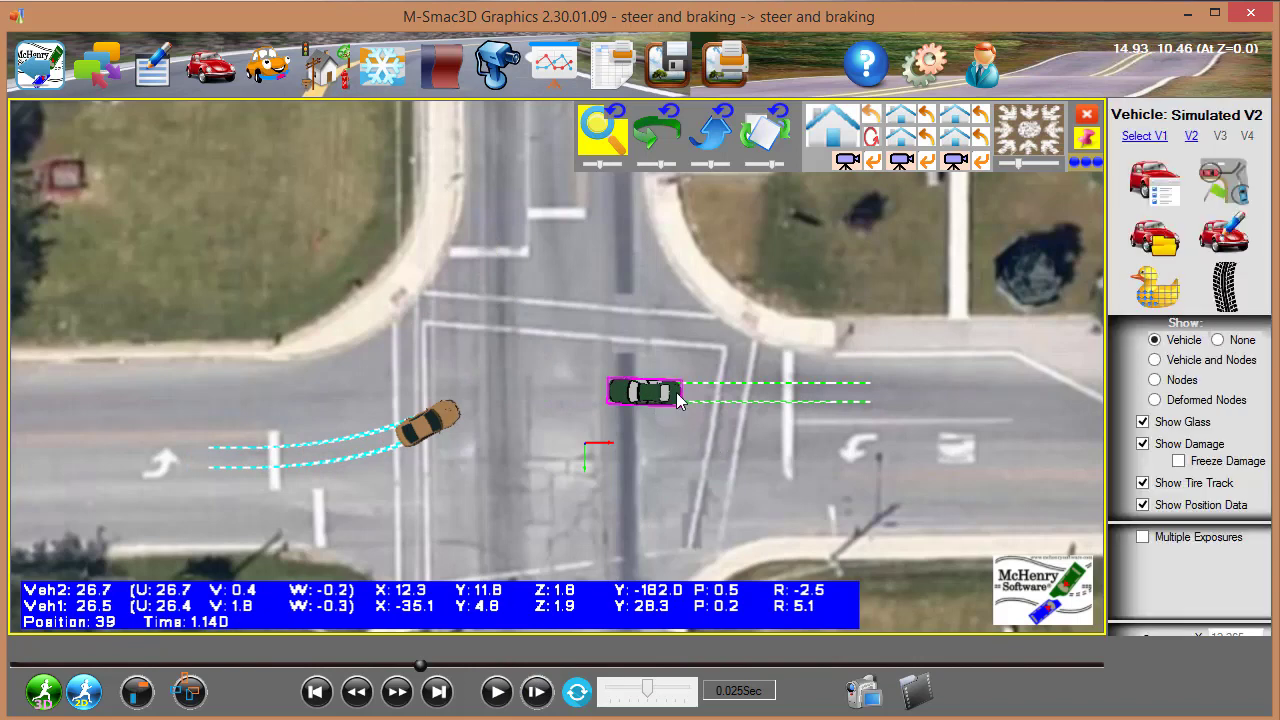
click(1230, 280)
click(1161, 194)
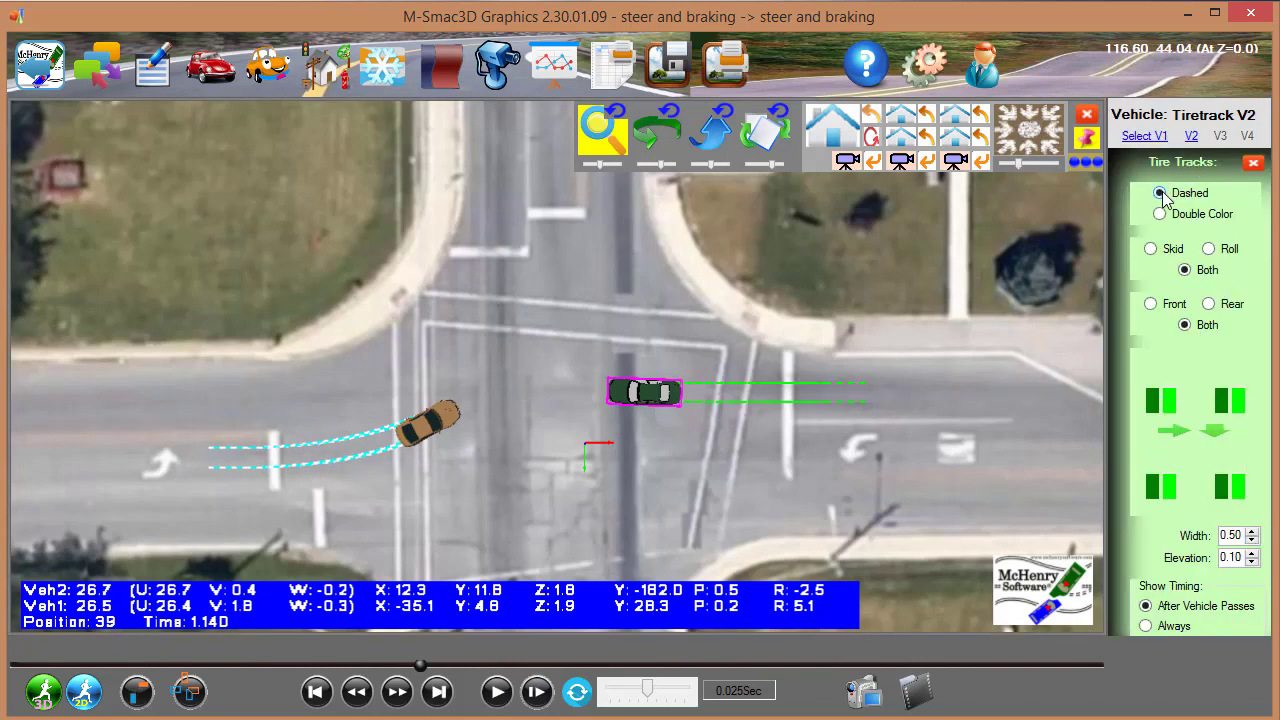
Set vehicle 1's tire tracks to Dashed, then play the crash and pause it at about 0.21 s
click(323, 447)
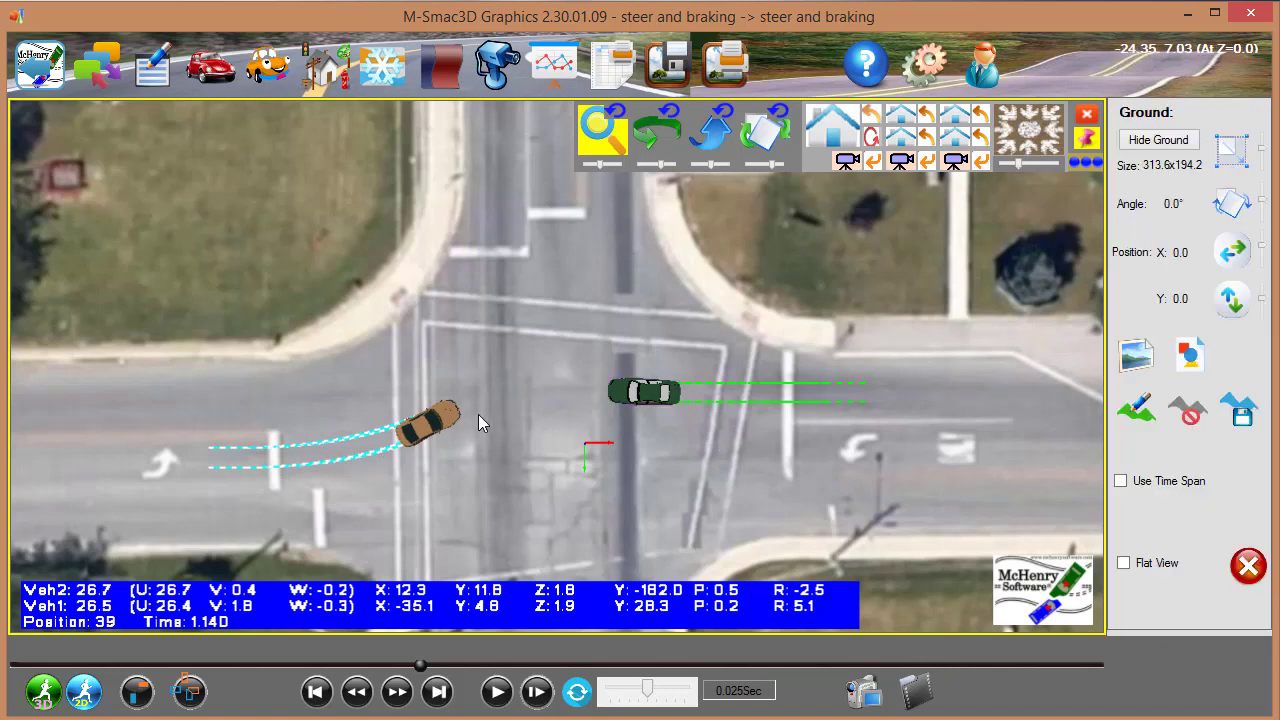
click(435, 428)
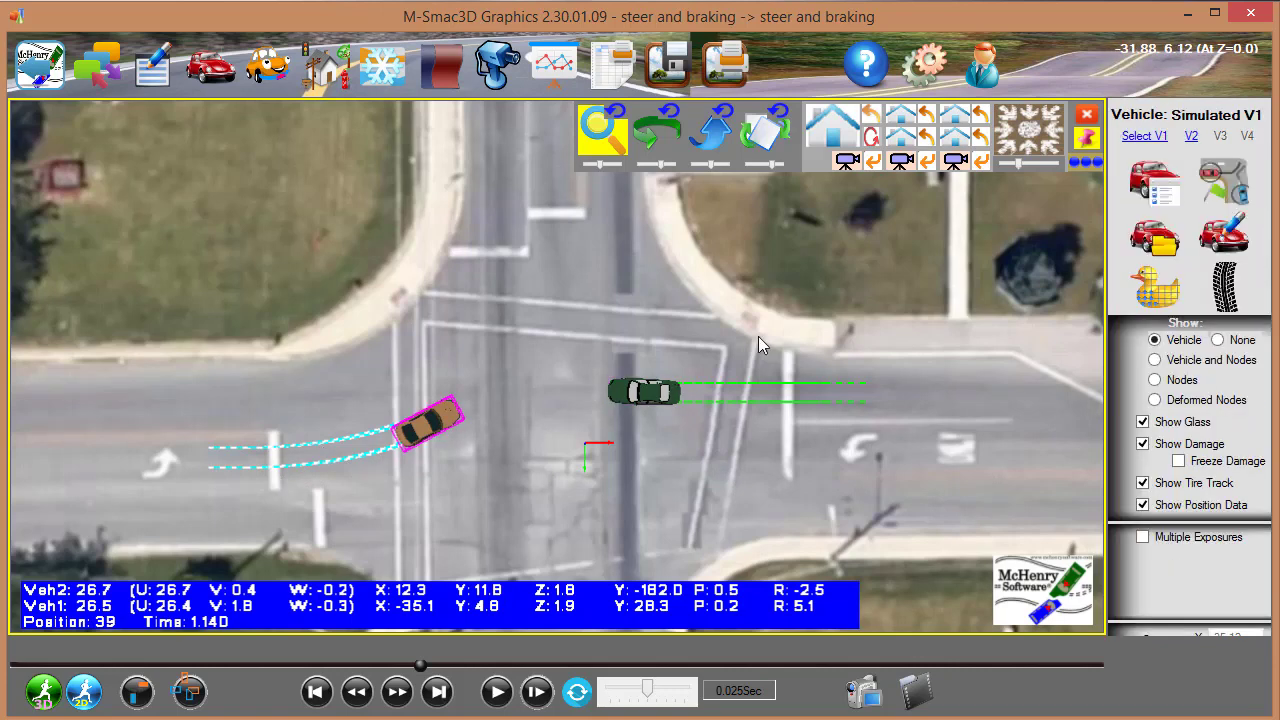
click(1232, 274)
click(1160, 193)
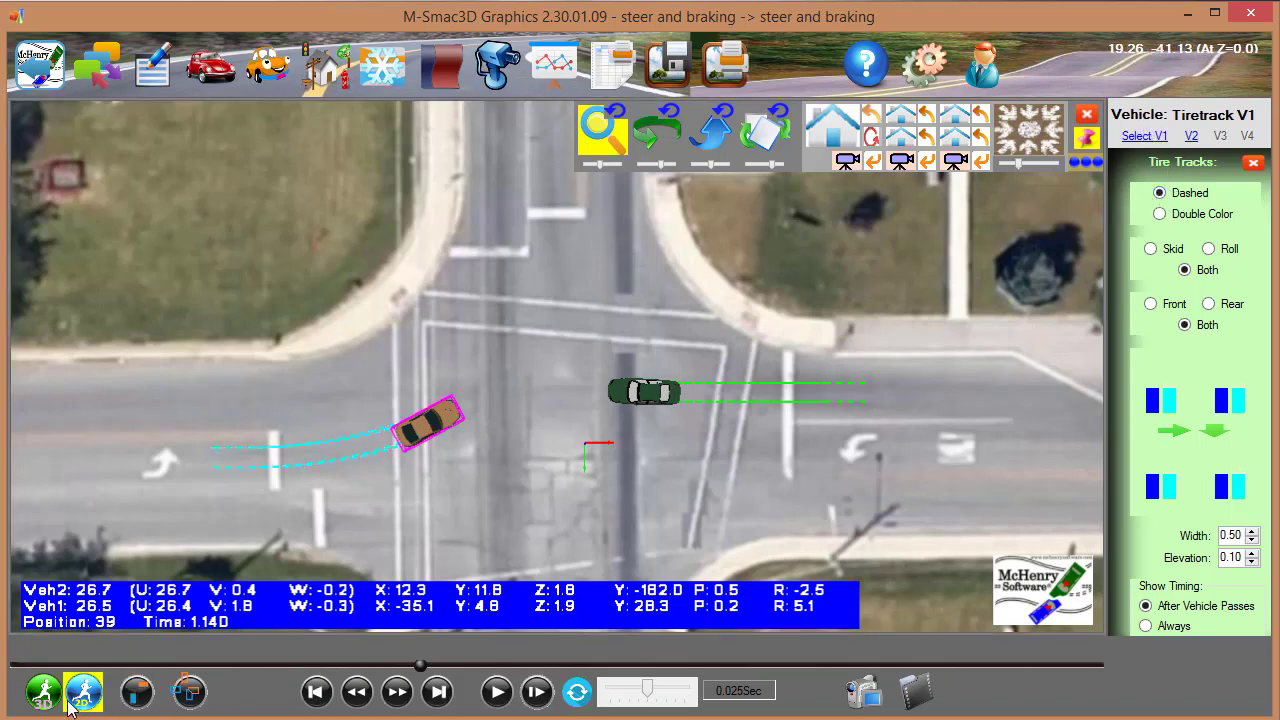
click(495, 690)
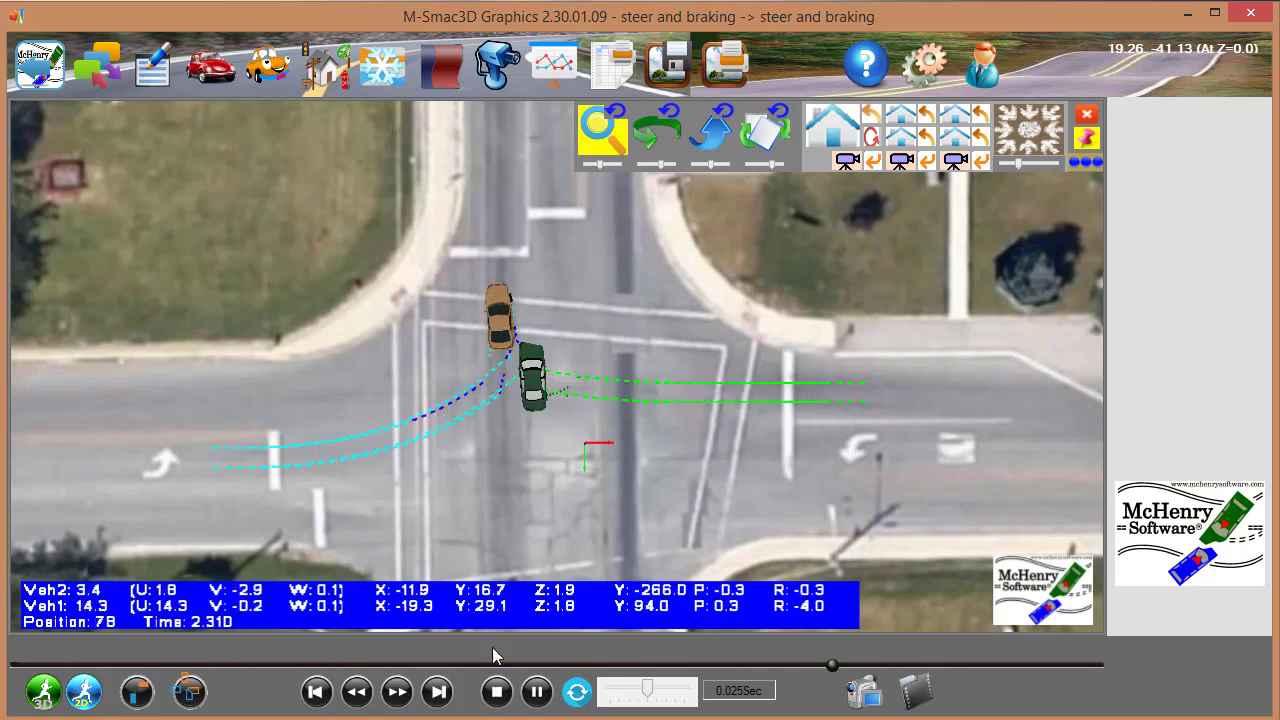
click(537, 685)
Change vehicle 2's skid and roll tire track colors to dark green
click(832, 392)
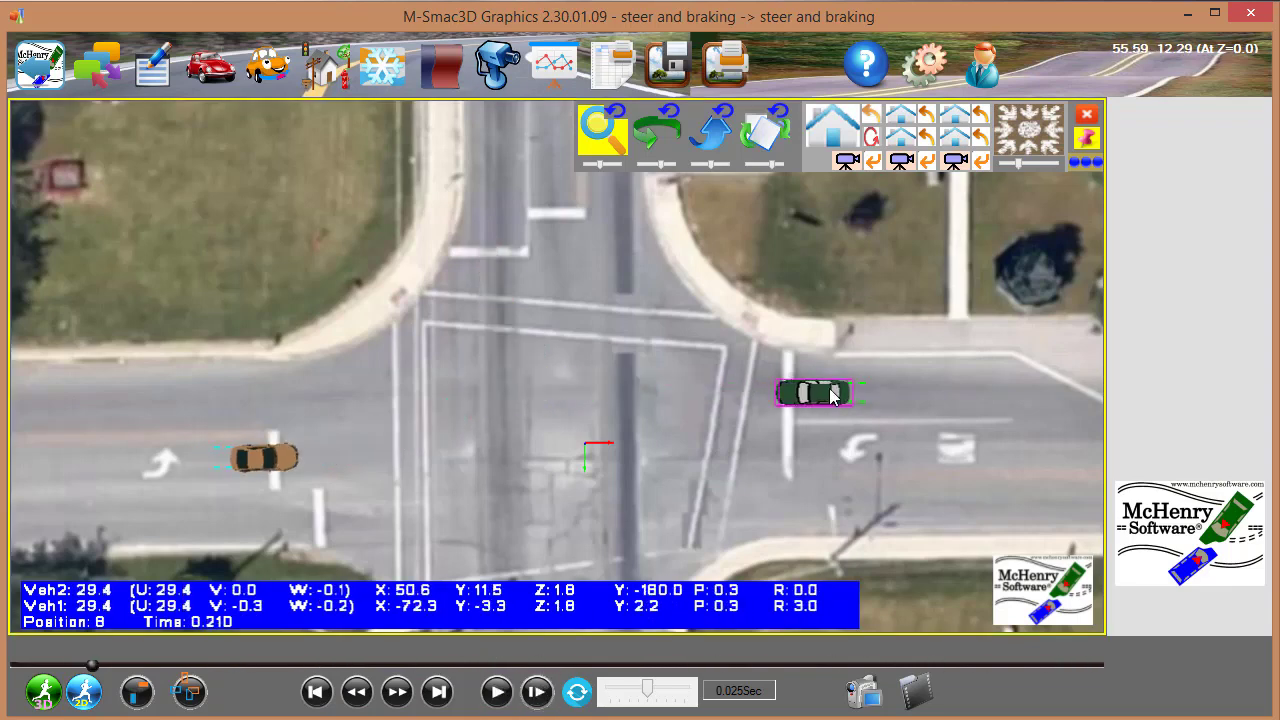
click(1240, 282)
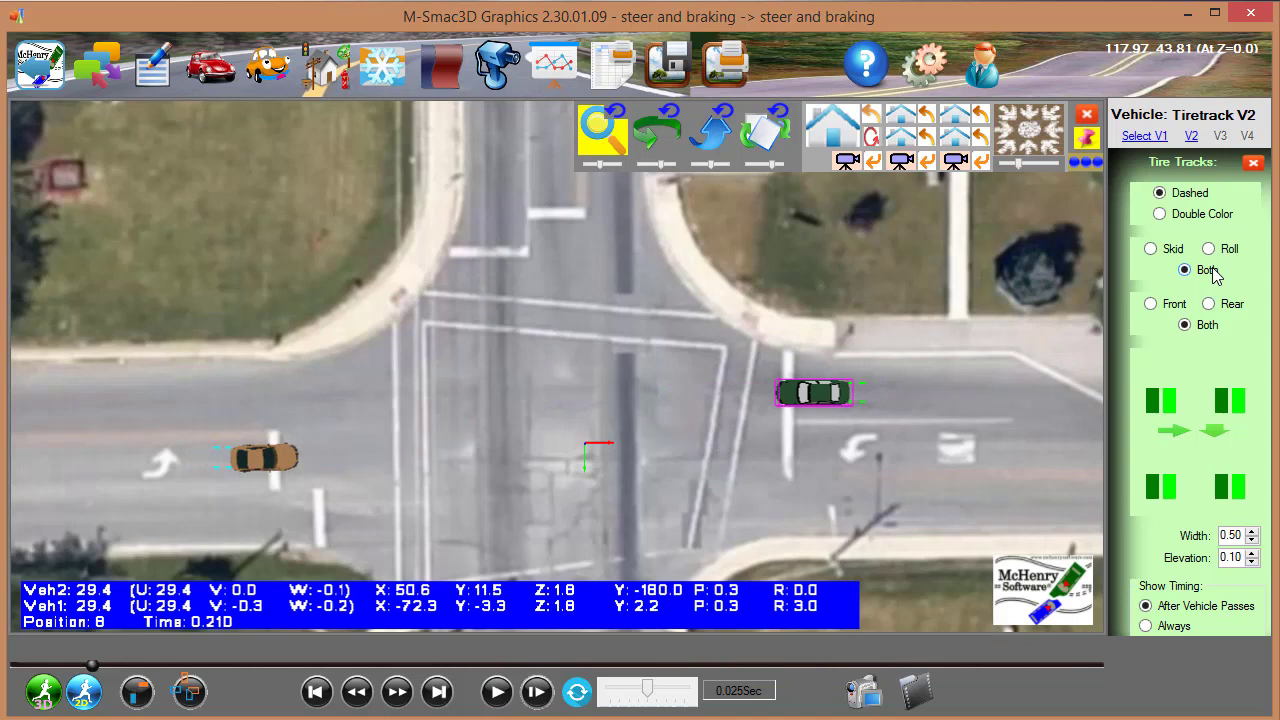
click(1160, 401)
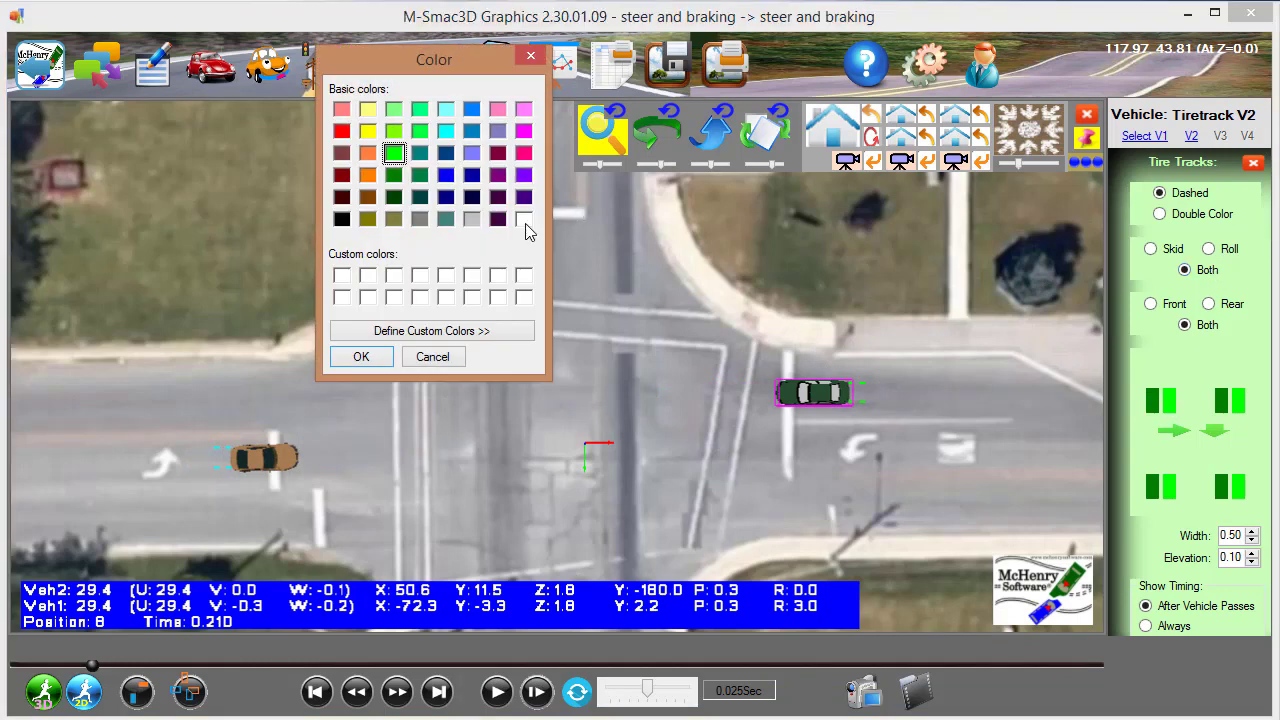
click(370, 356)
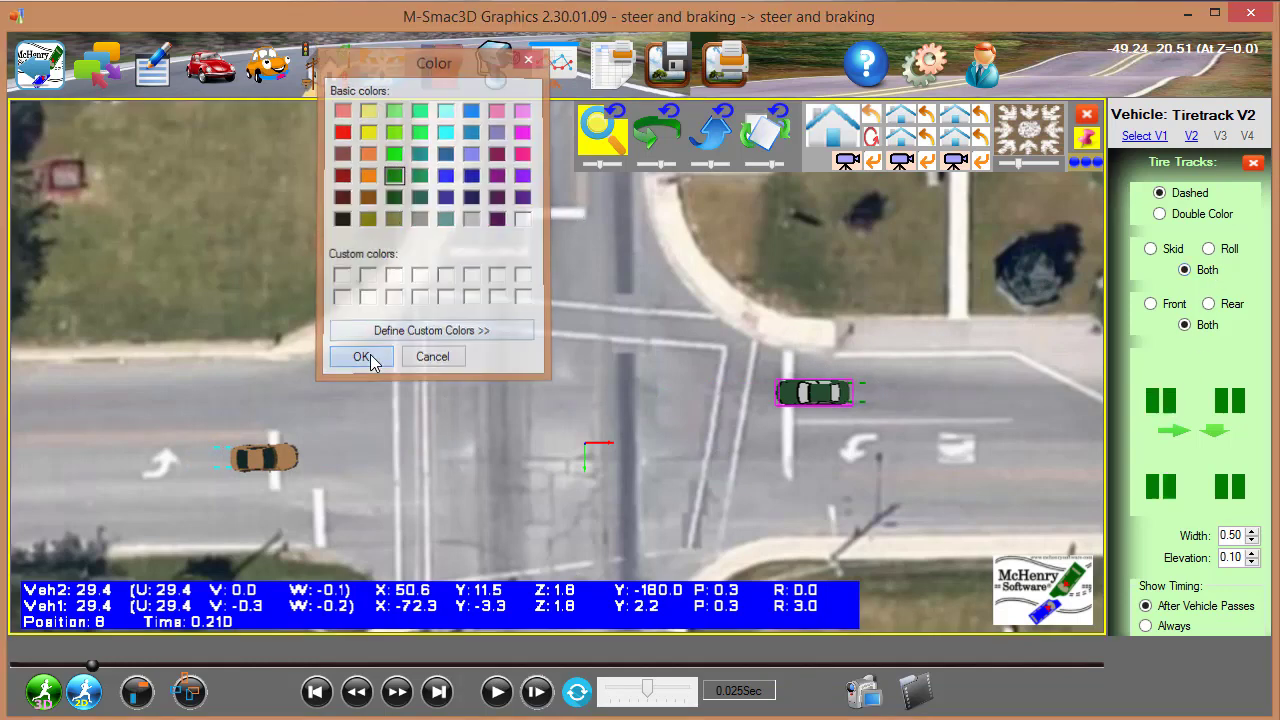
Change vehicle 1's skid and roll tire track colors to brown, then play the crash and pause it at about 0.57 s
click(257, 468)
click(1226, 290)
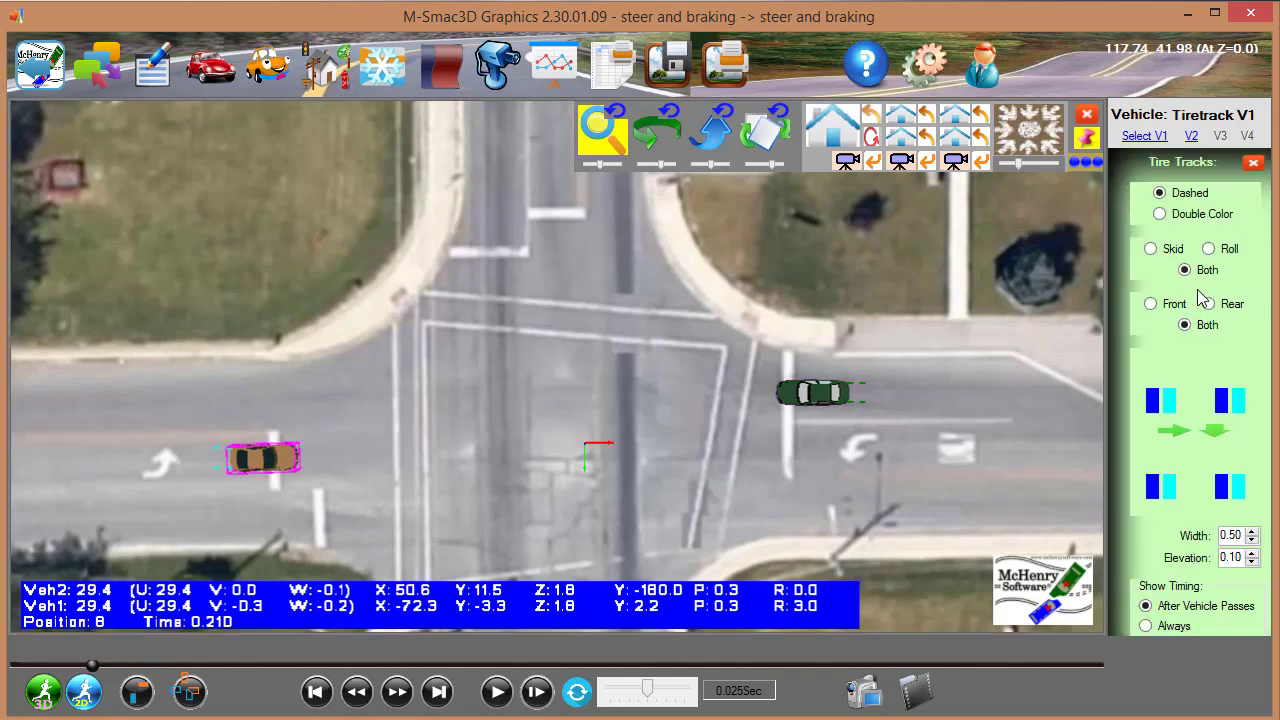
click(1155, 400)
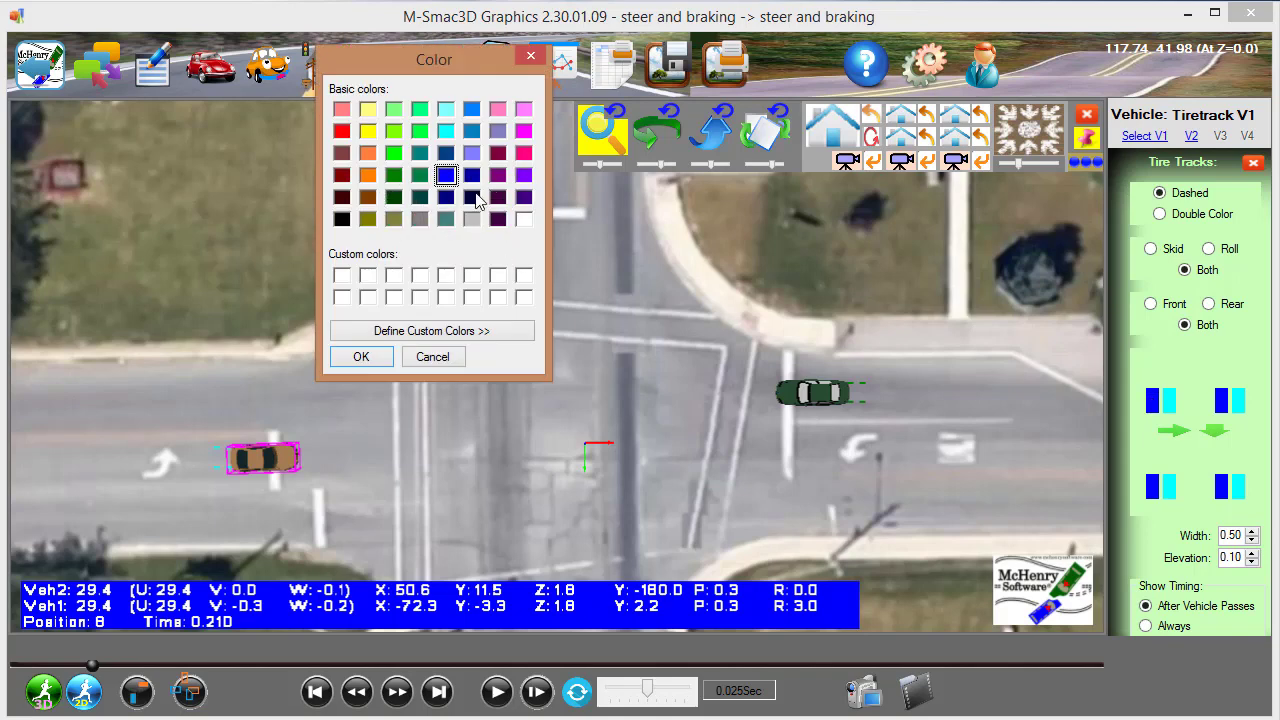
click(368, 197)
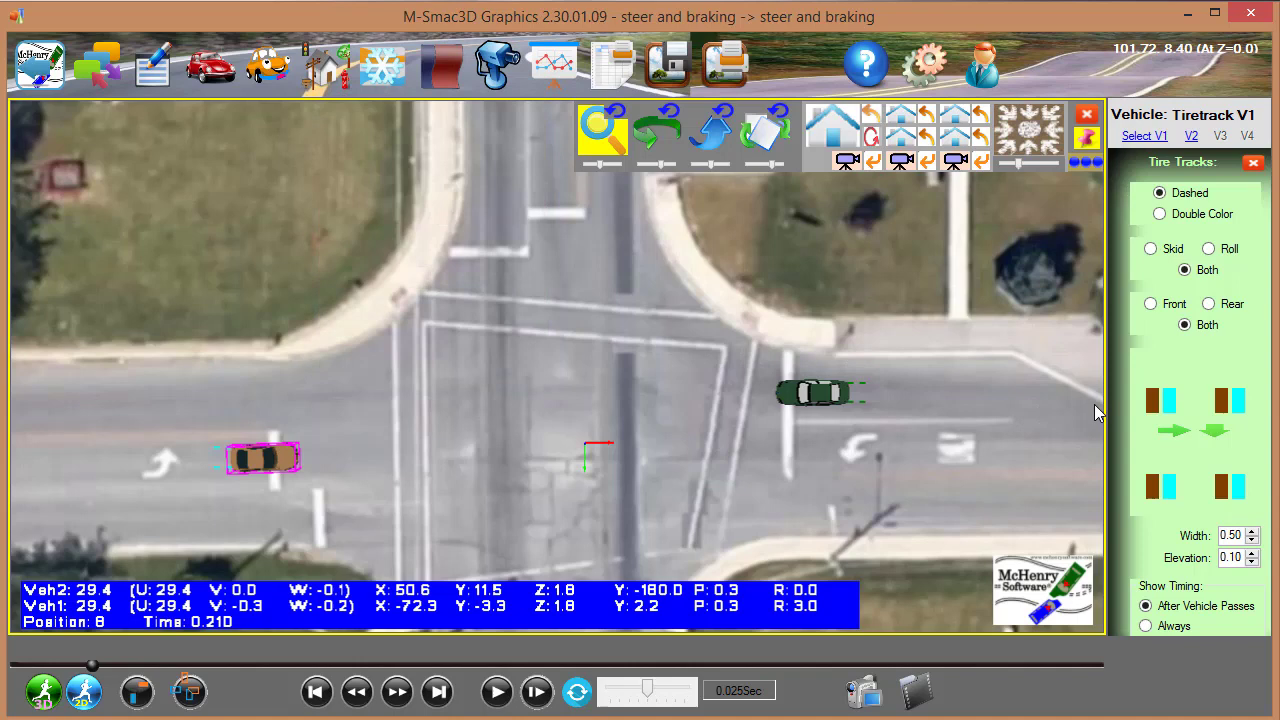
click(1176, 403)
click(368, 196)
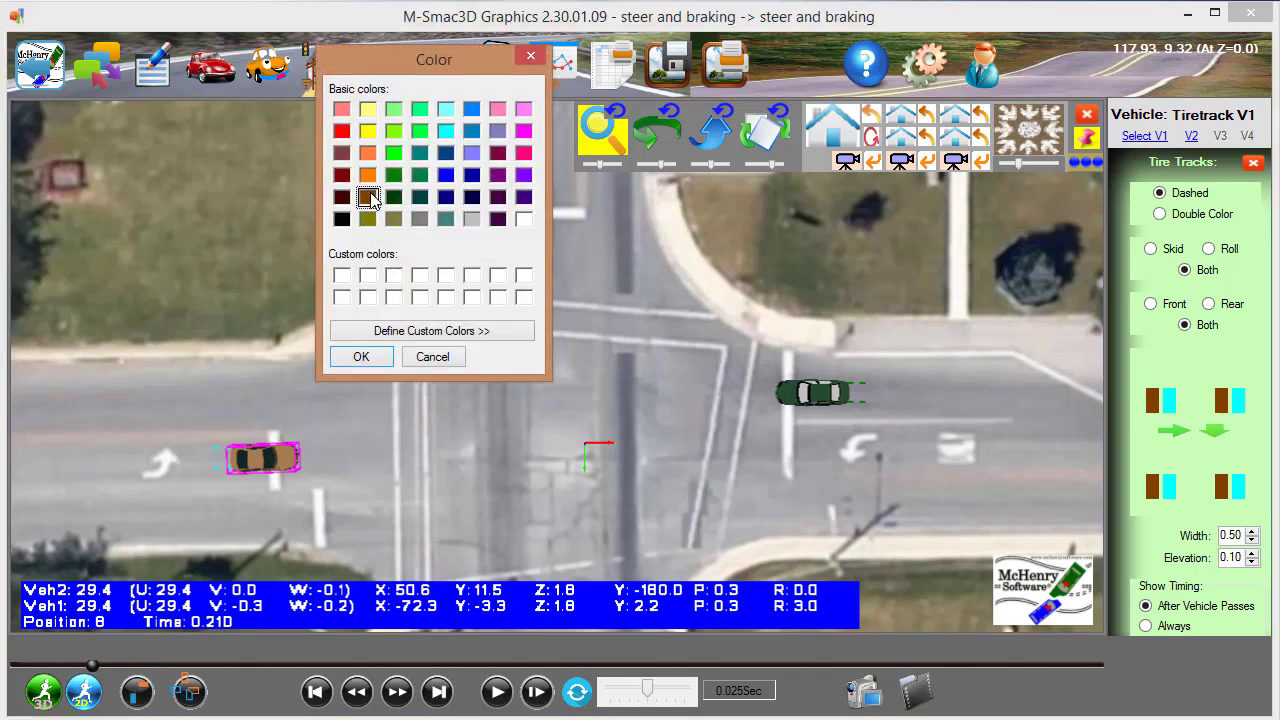
click(361, 356)
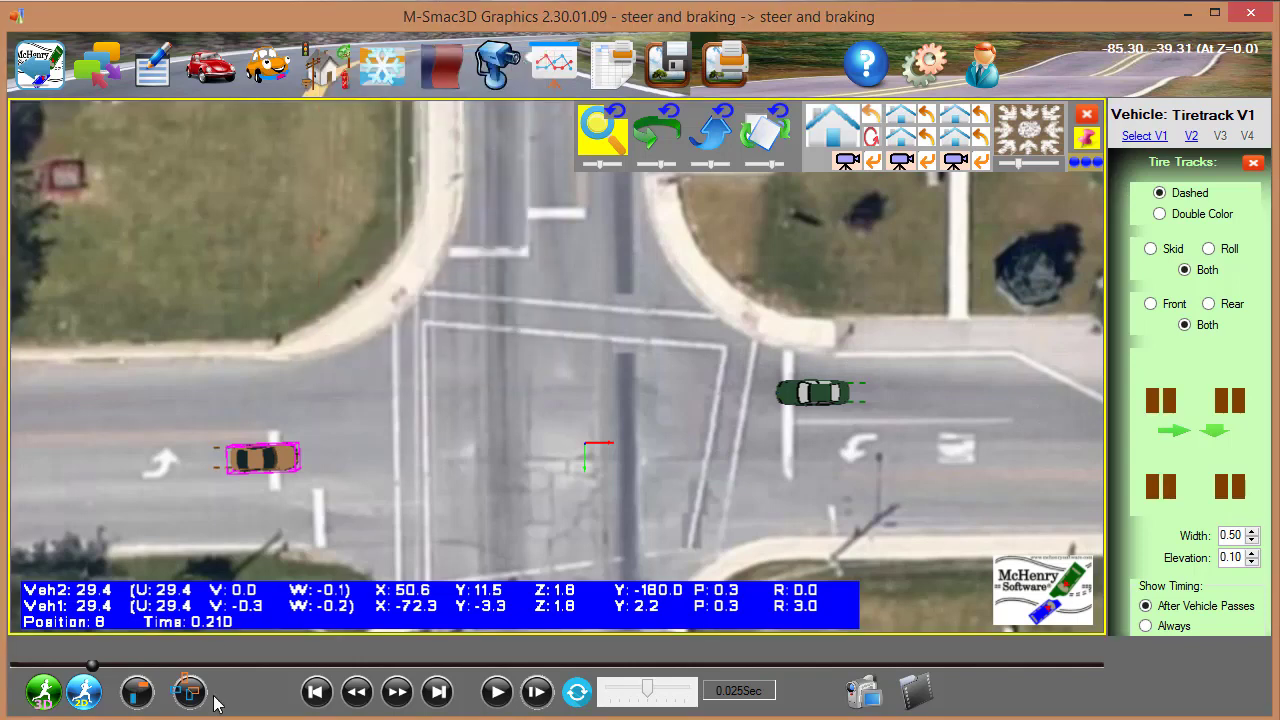
click(497, 692)
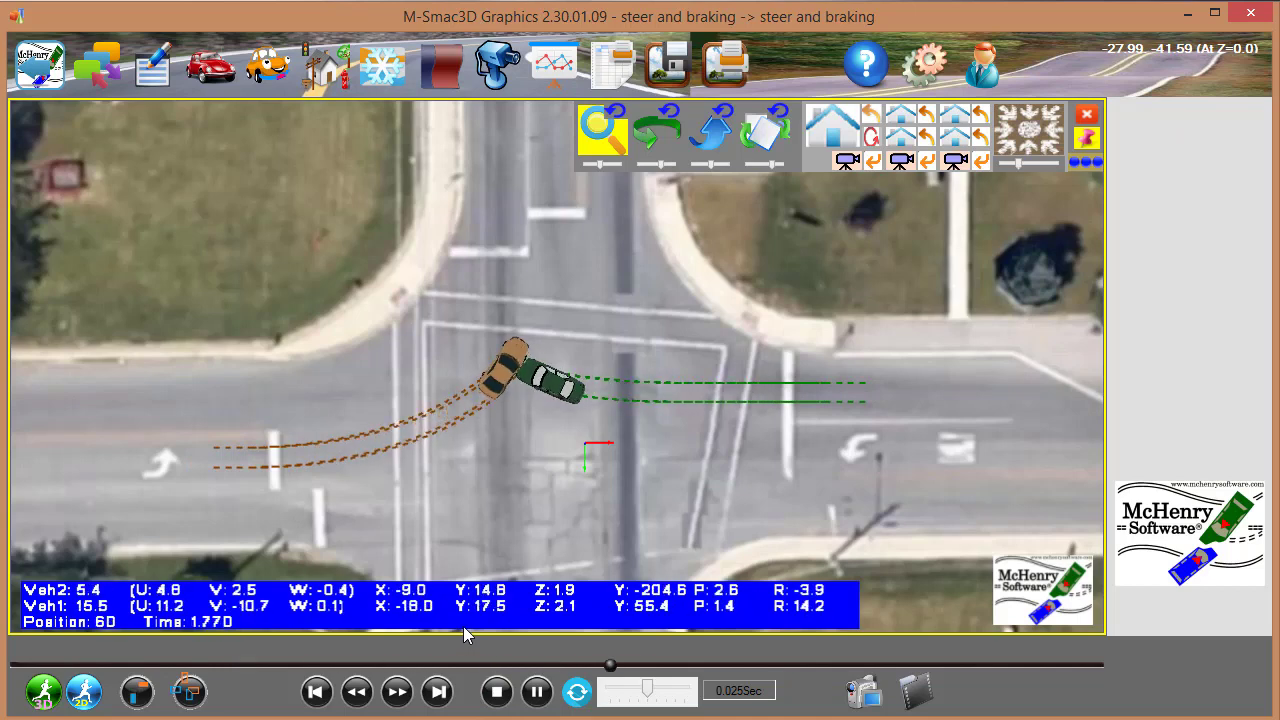
click(536, 692)
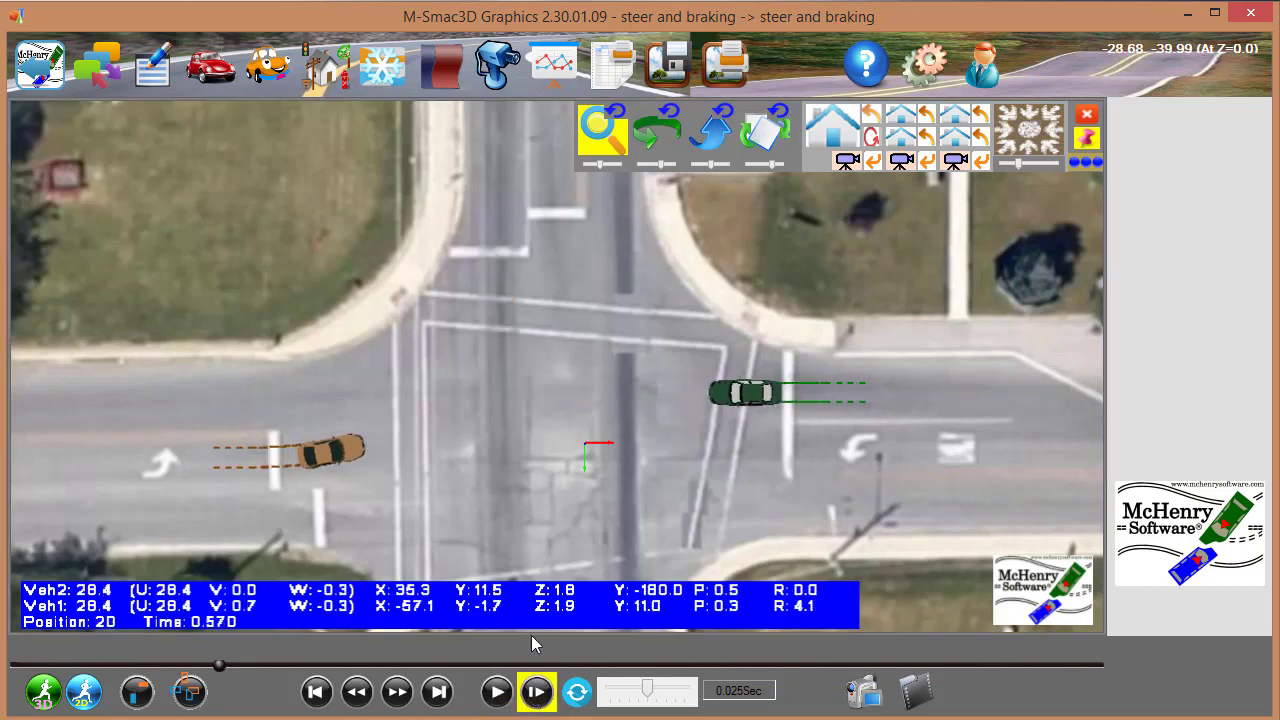
Limit the tire tracks of both vehicles to Skid only and play the crash
click(755, 393)
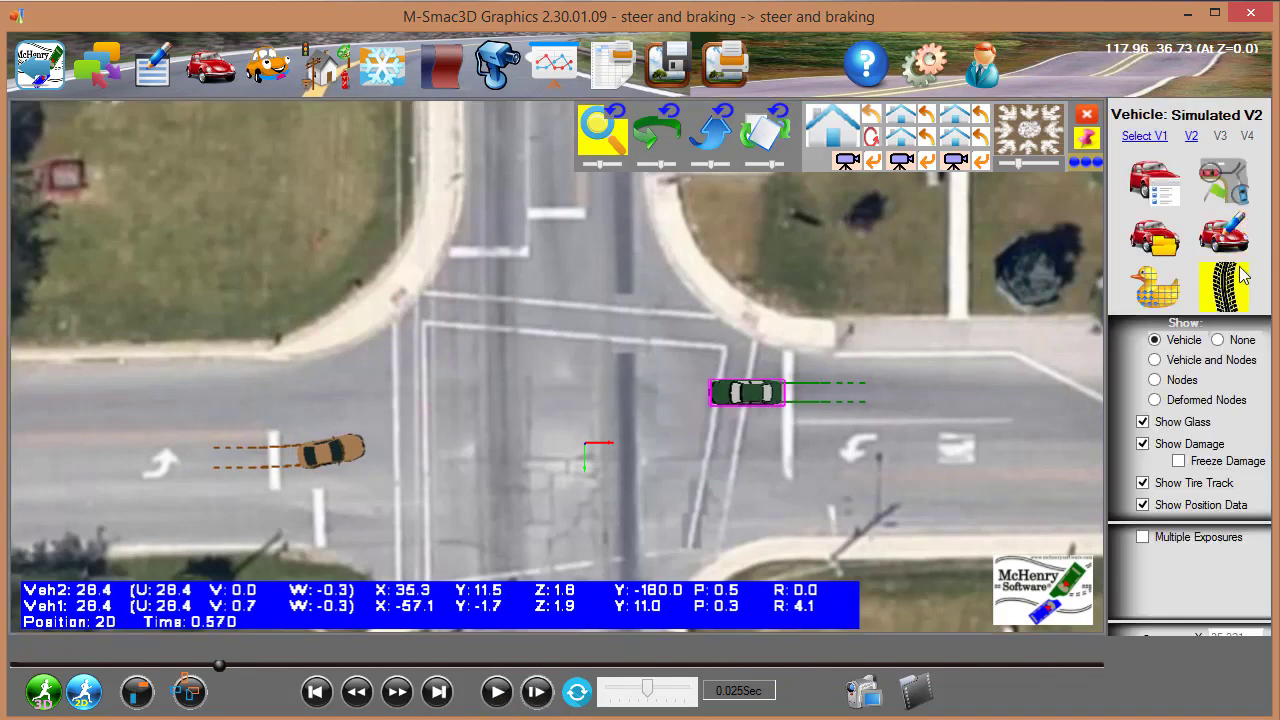
click(1226, 285)
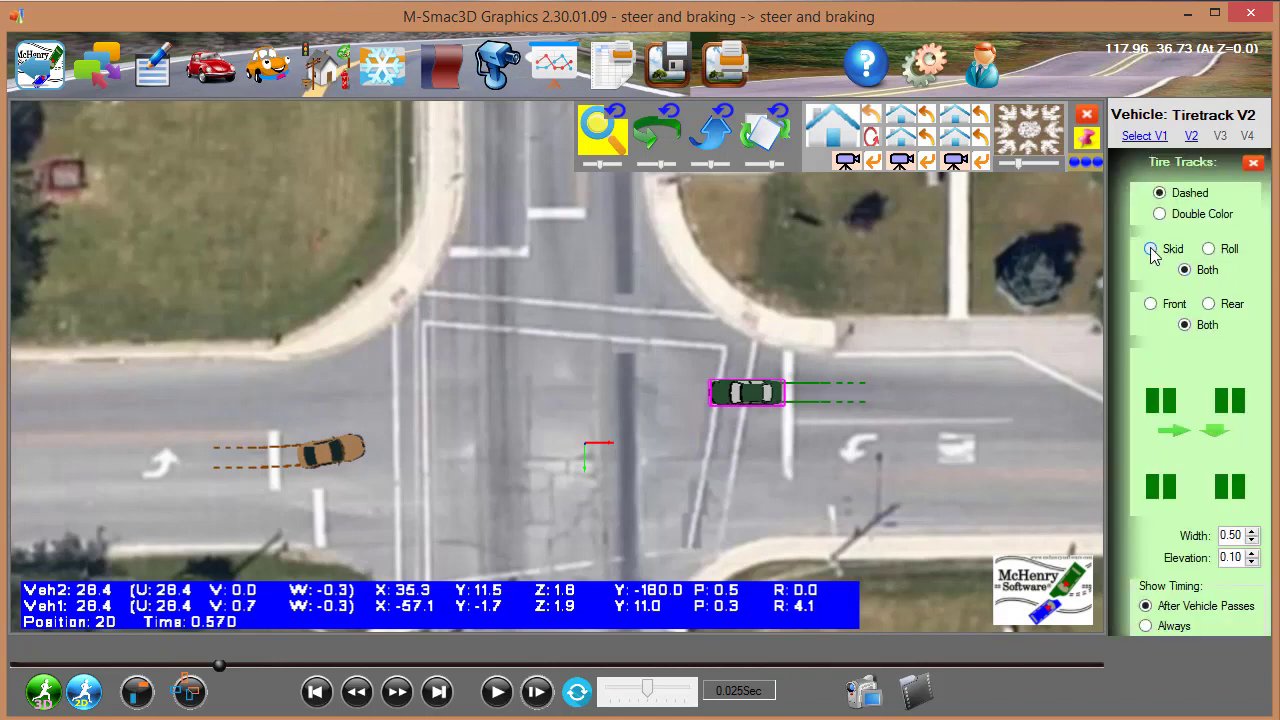
click(1151, 249)
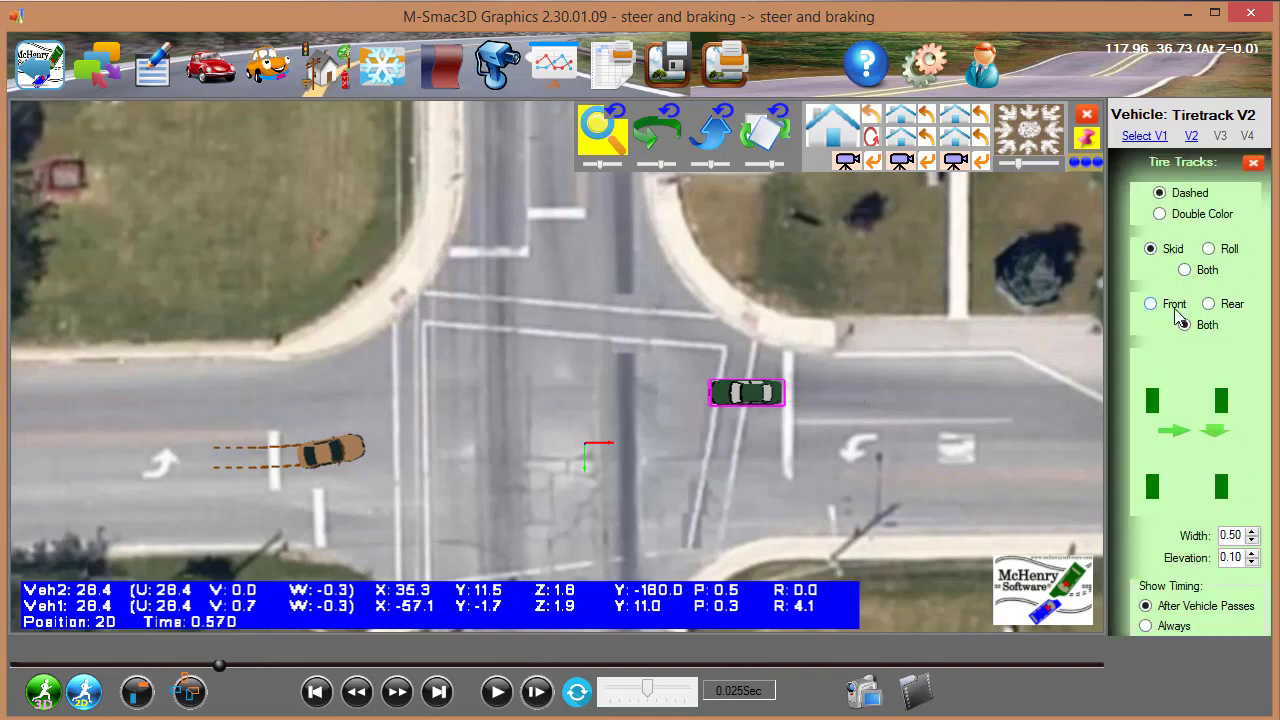
click(1152, 137)
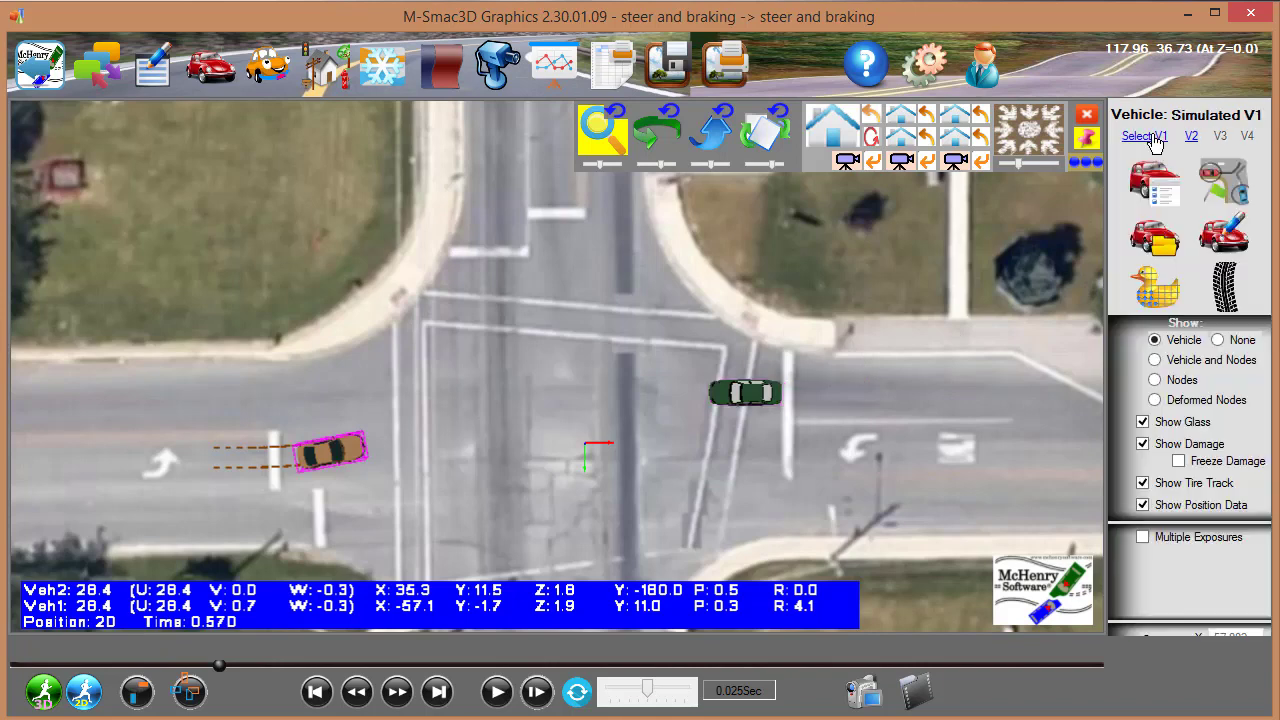
click(1230, 285)
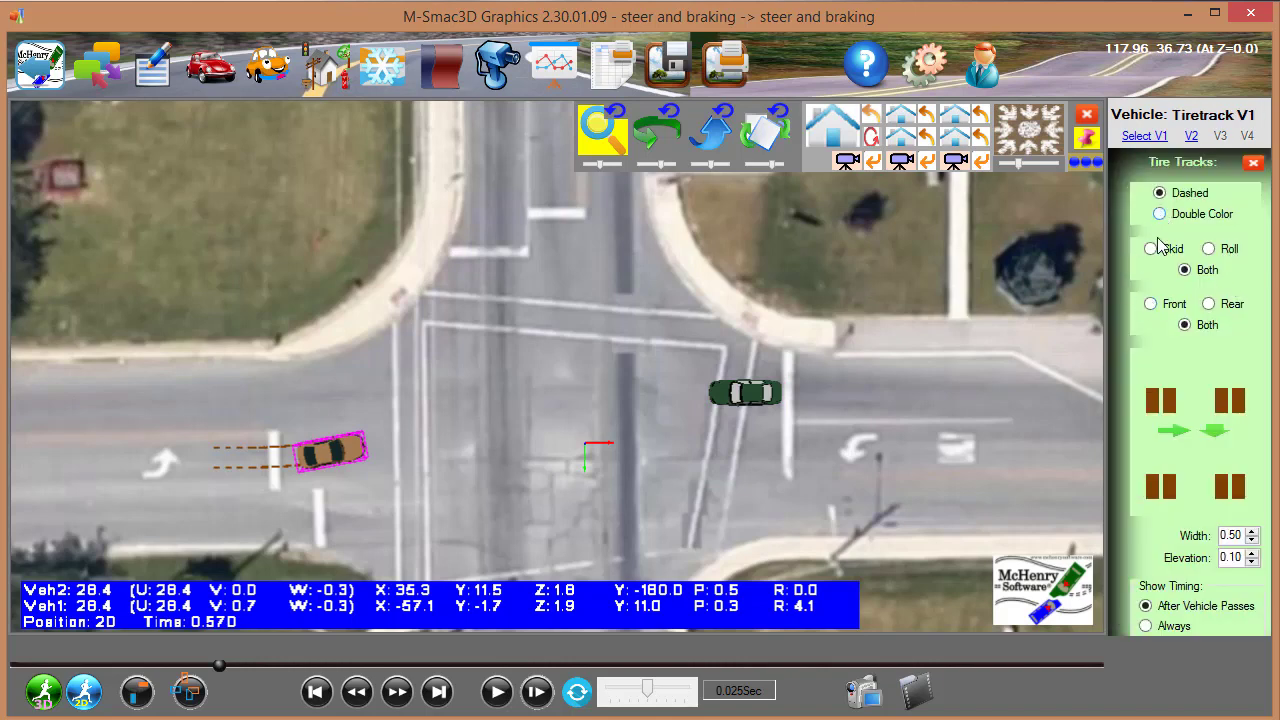
click(1151, 249)
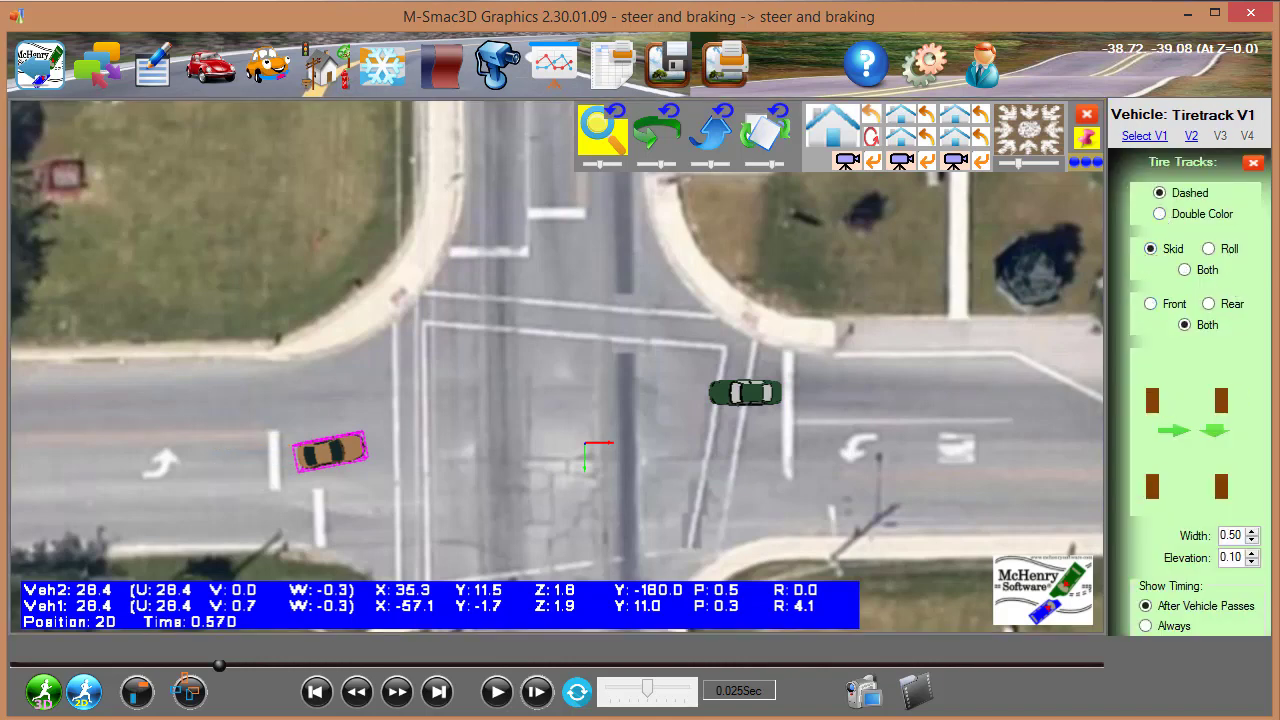
click(490, 692)
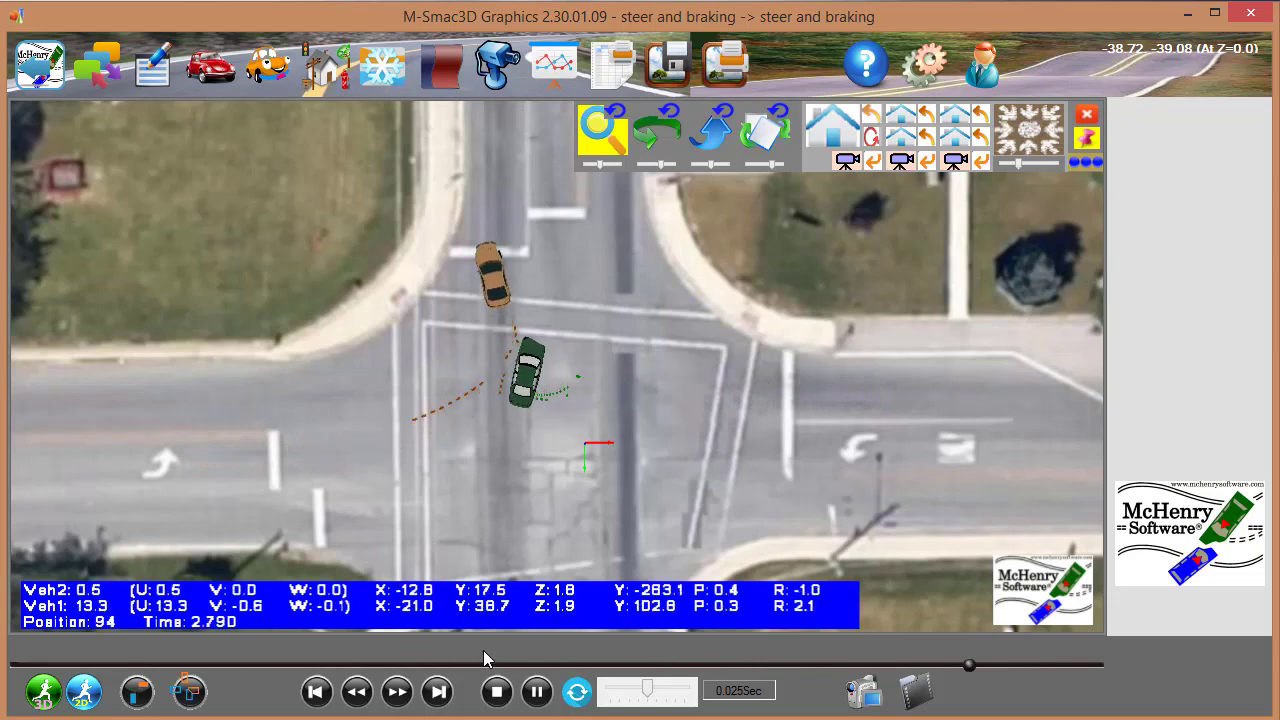
Reopen the input card editor and read the help page on Card 10 steer tables from vehicle 1's LF steer value on card 10.2
click(157, 72)
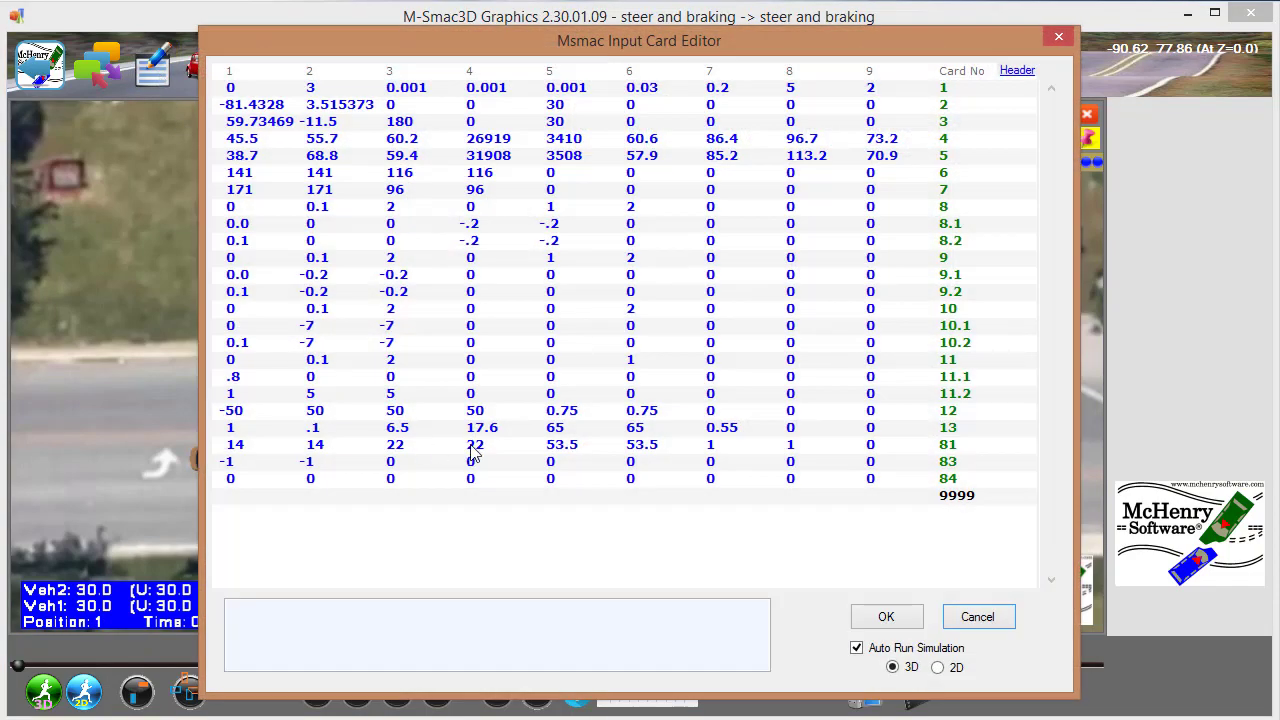
click(390, 342)
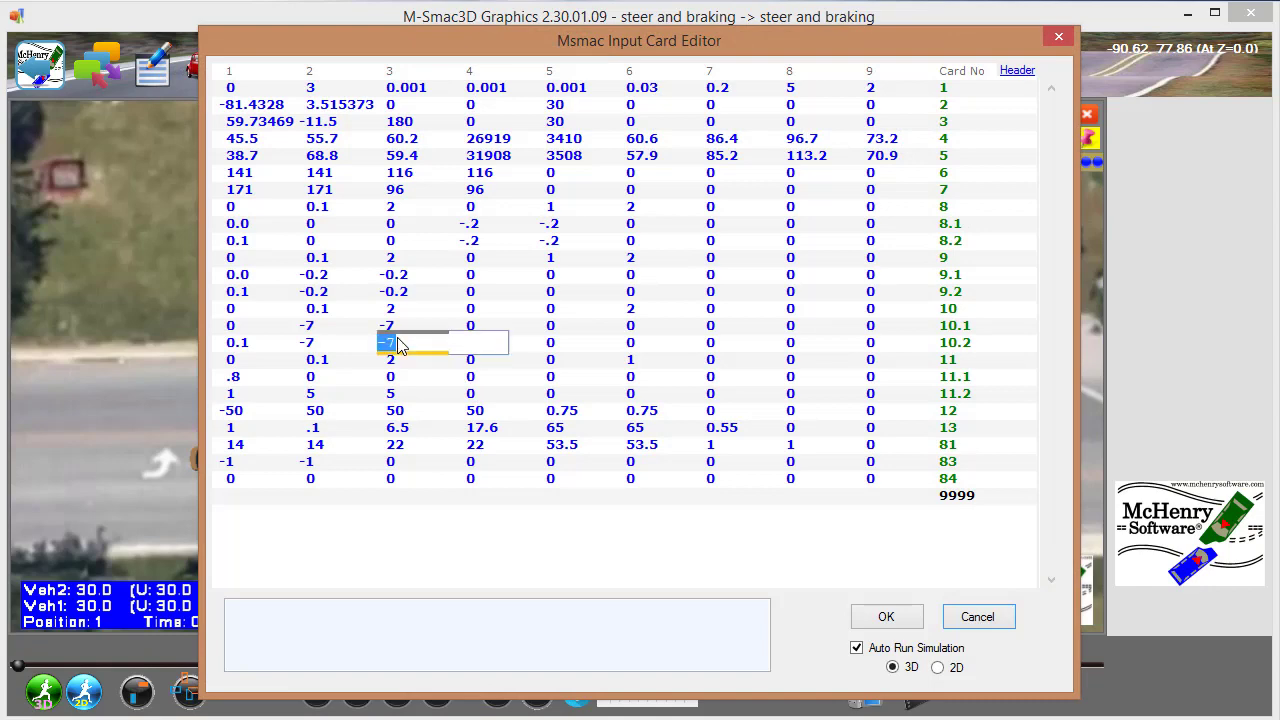
key(F1)
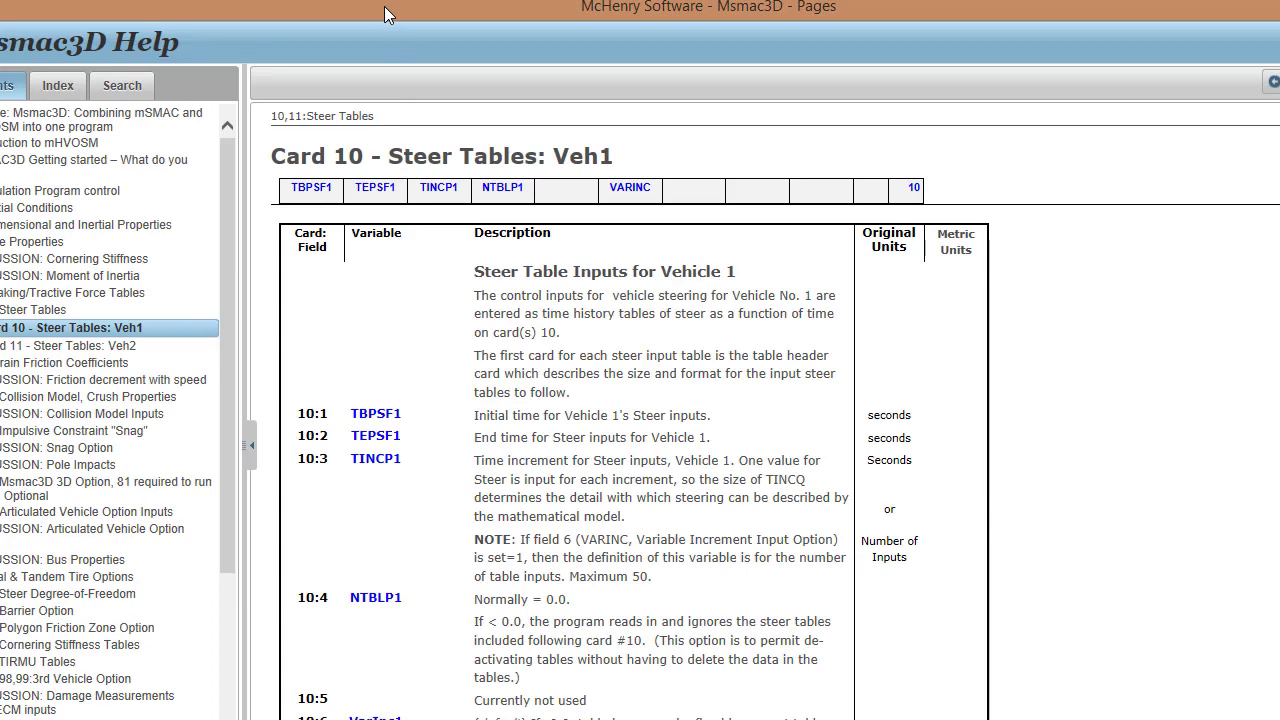
drag(384, 6, 447, 21)
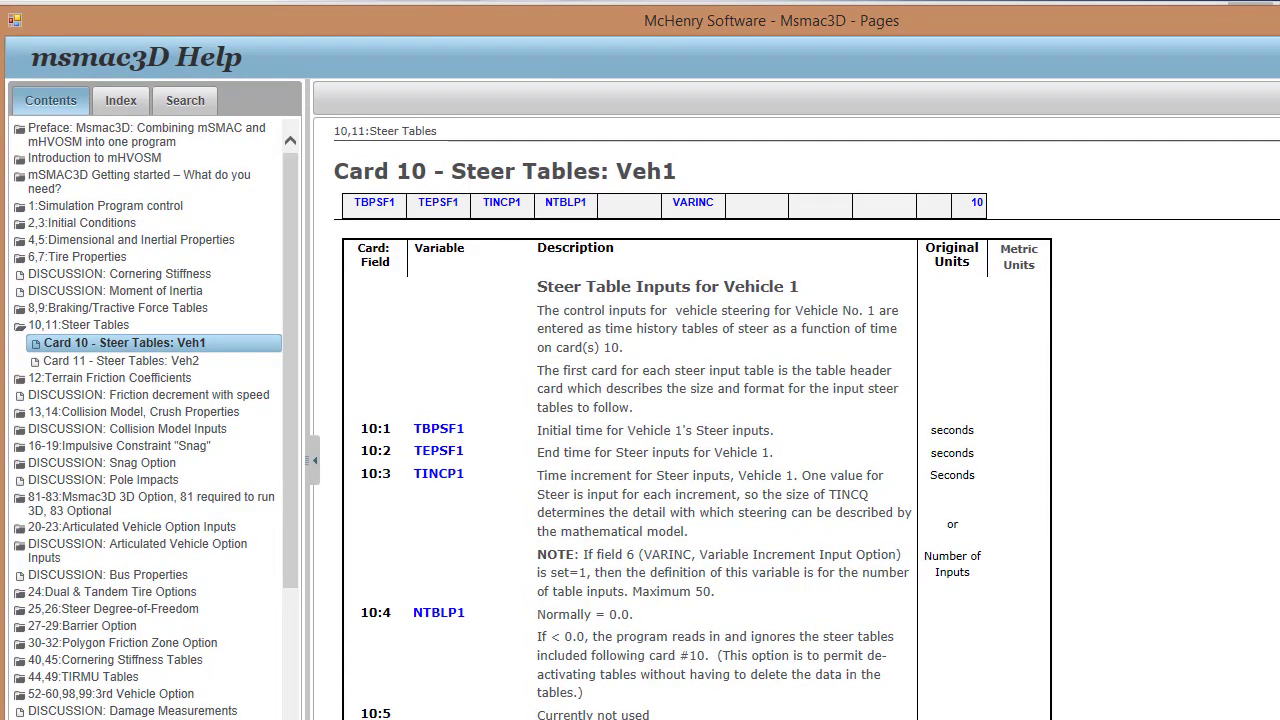
drag(1279, 600, 1007, 600)
scroll(727, 617, down, 1)
scroll(727, 617, down, 5)
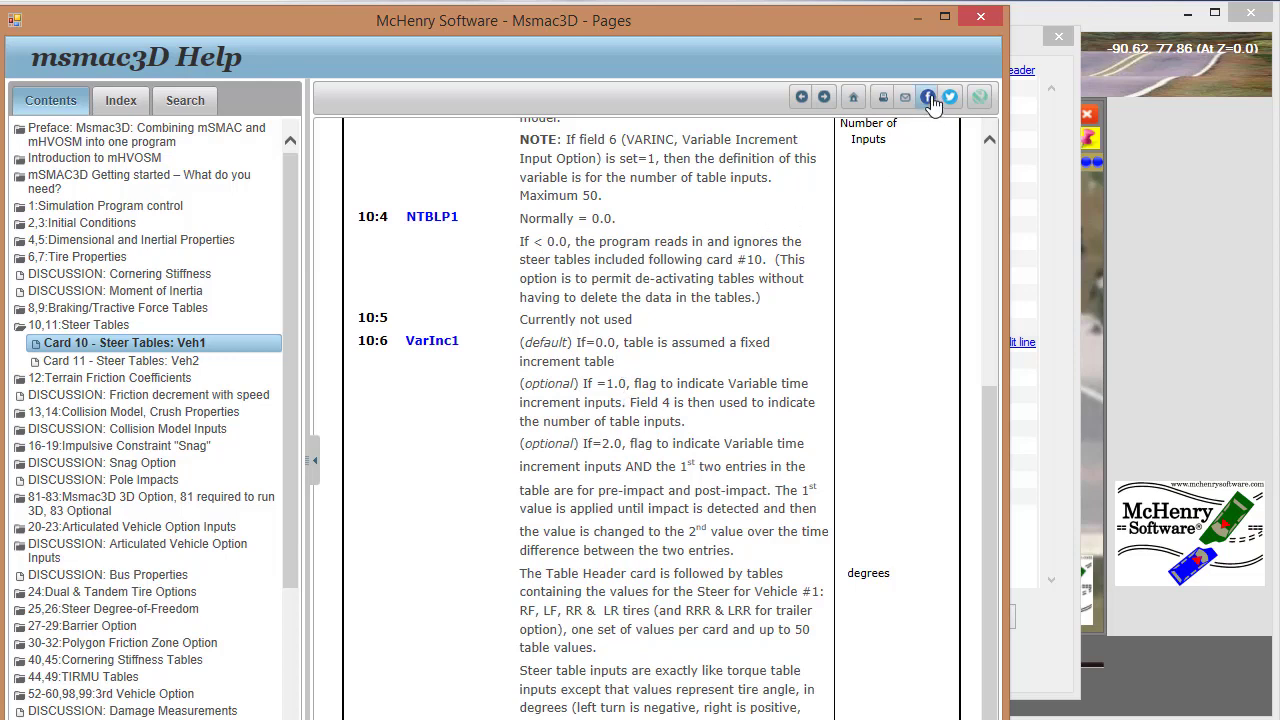
click(979, 20)
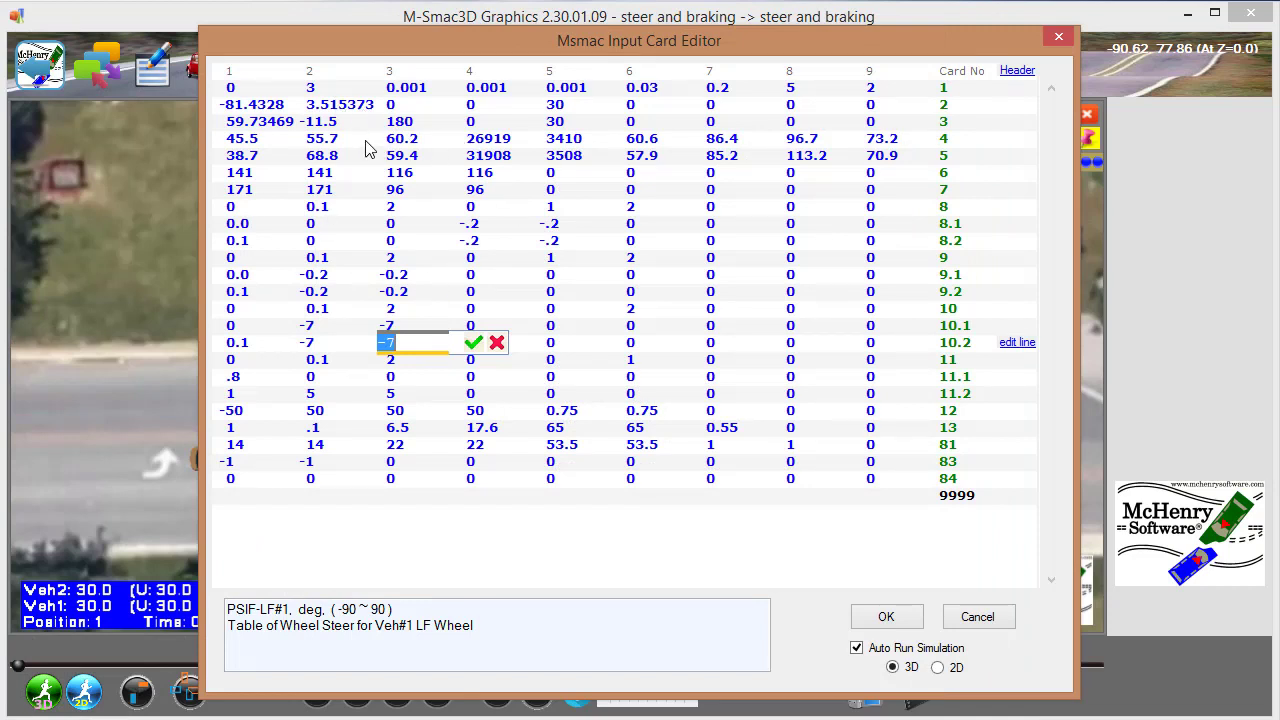
Look up the Card 9 braking/tractive force help from vehicle 2's RF value on card 9.1, then close the help and card editor
click(352, 276)
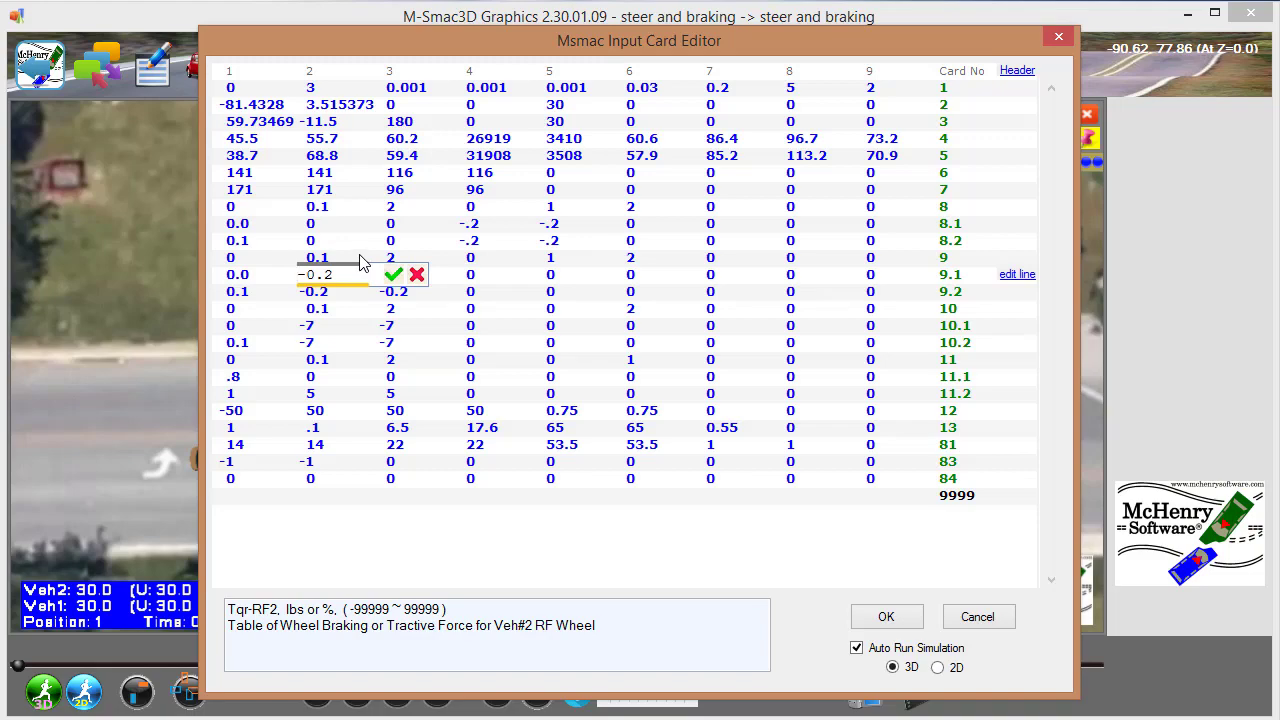
key(F1)
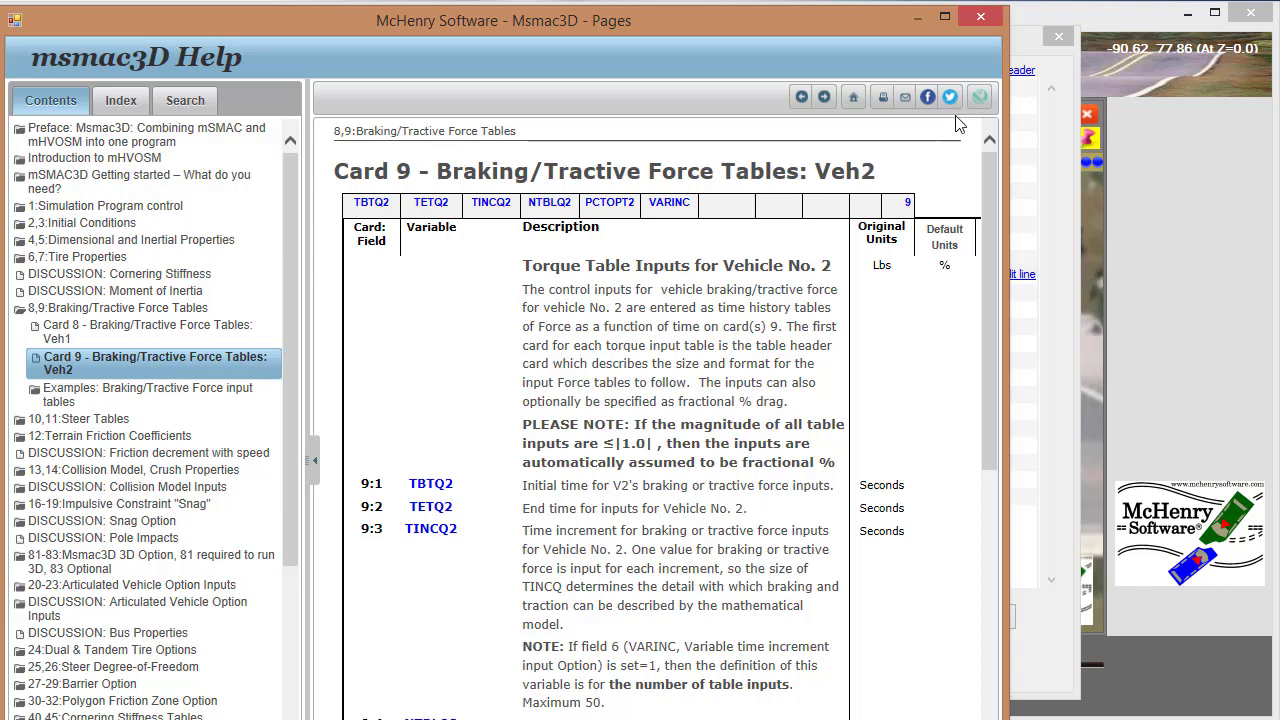
click(981, 16)
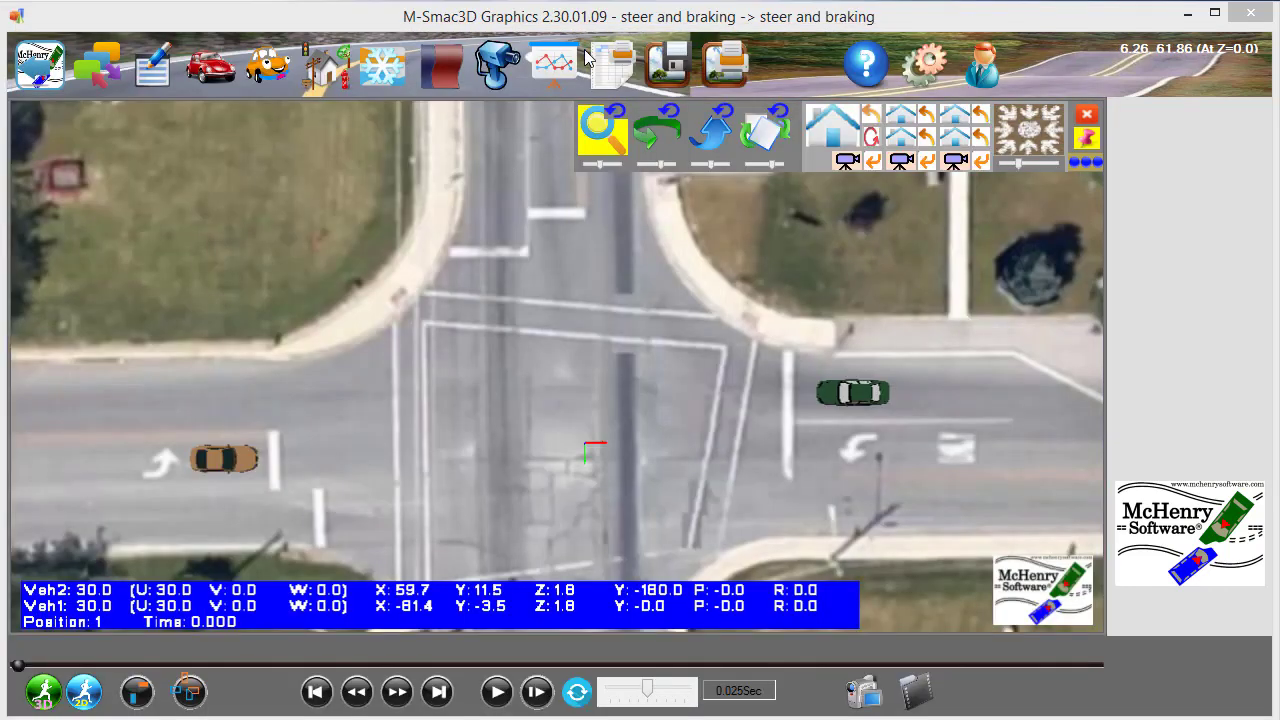
Exit the 3D graphics to M-Edit3D, open the help for card 1's T0 field and browse the help contents
click(1247, 16)
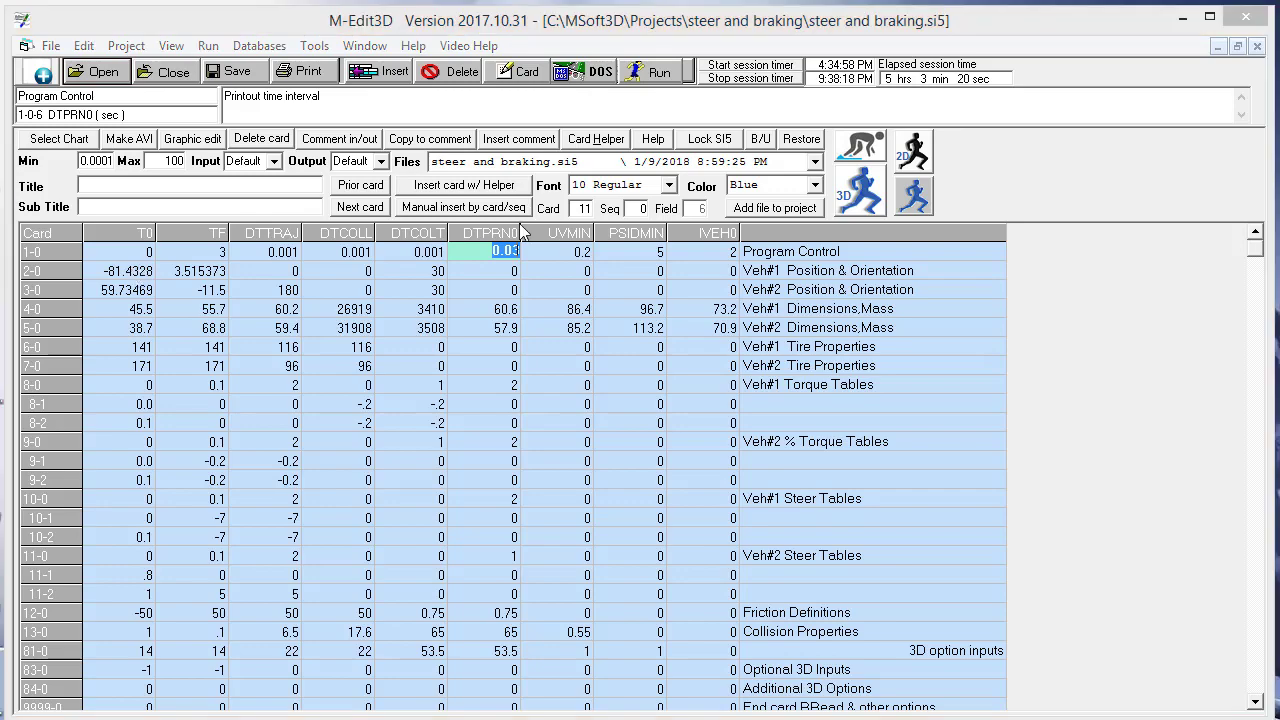
click(144, 253)
key(F1)
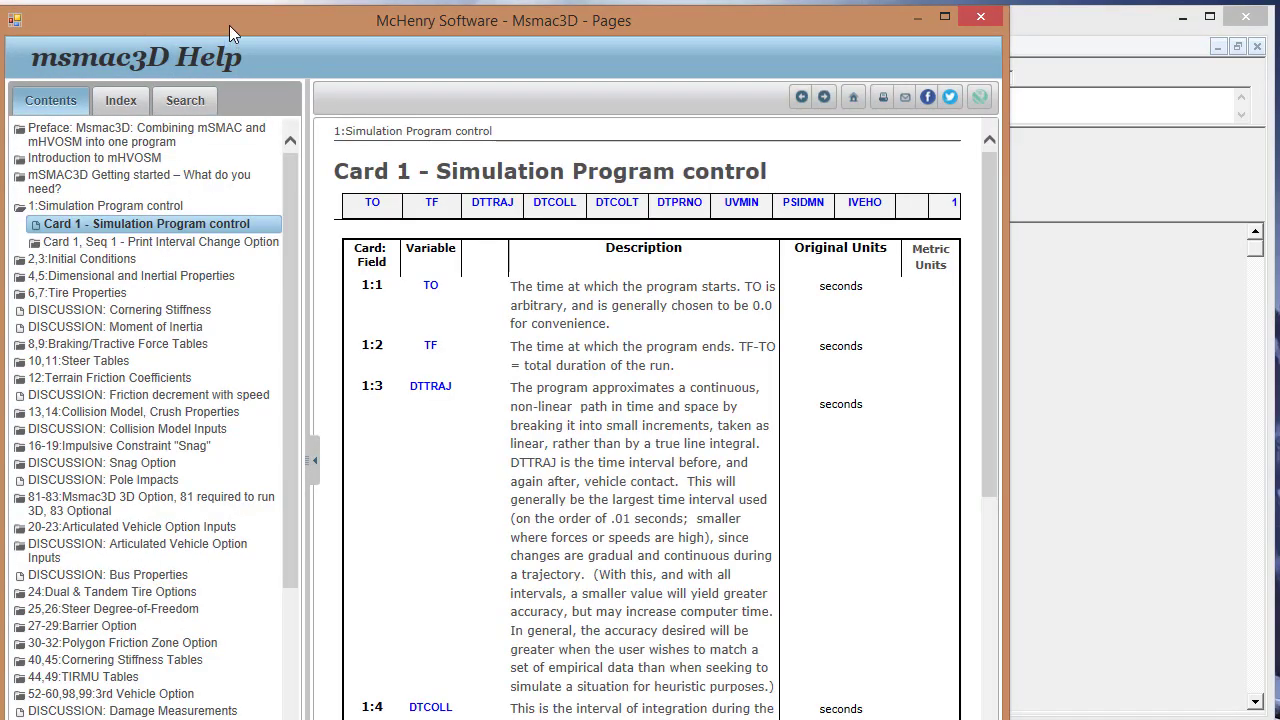
drag(229, 25, 343, 46)
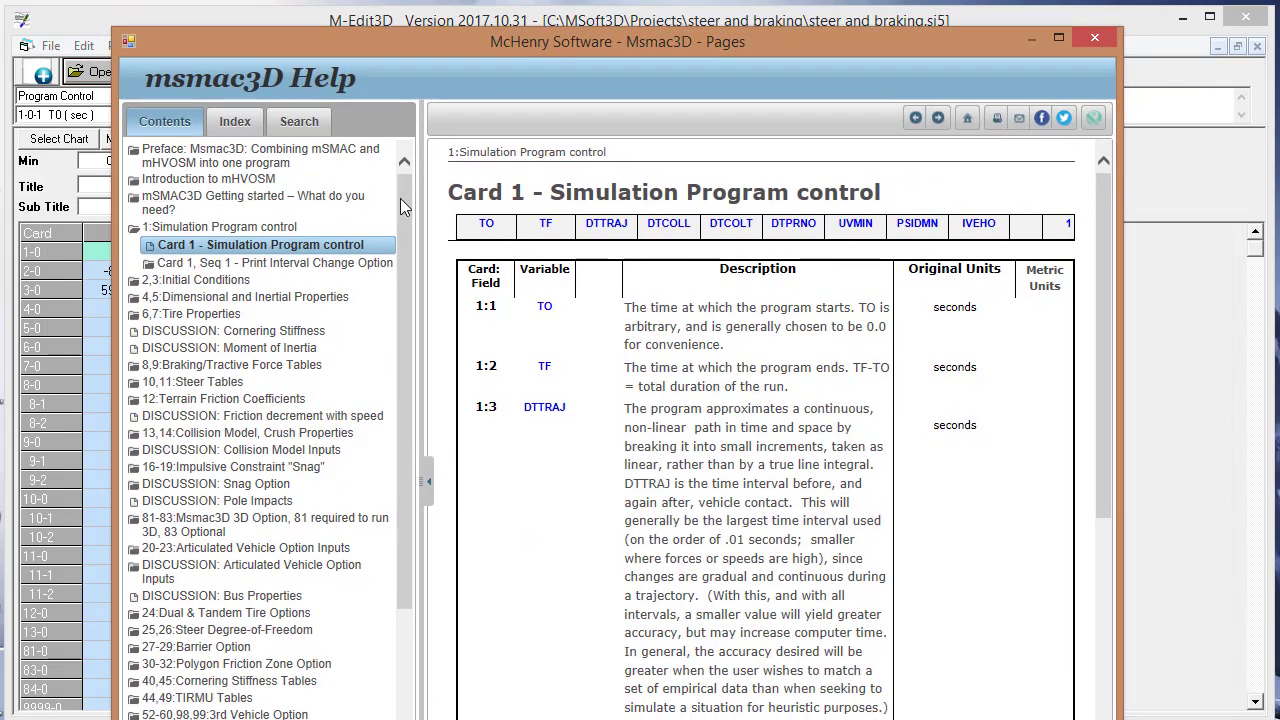
drag(400, 198, 405, 265)
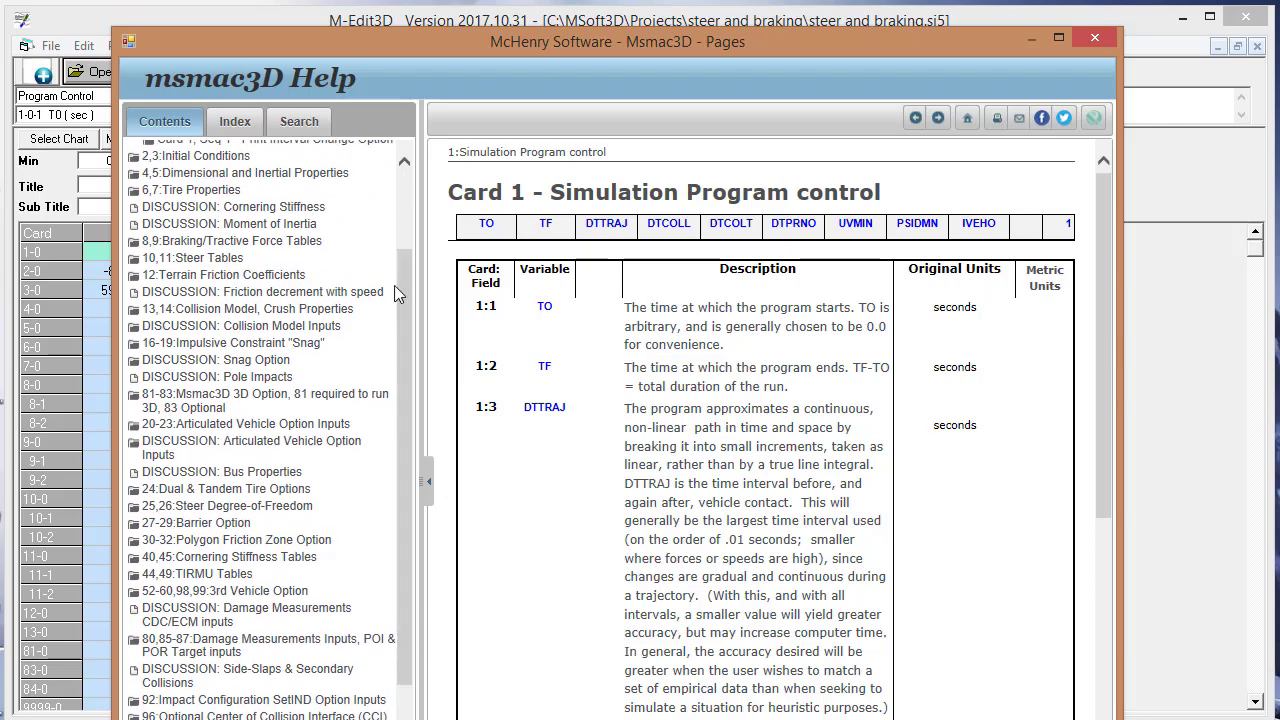
Close the help and expand vehicle 2's steer table on card 11 to 4 cards
click(1095, 37)
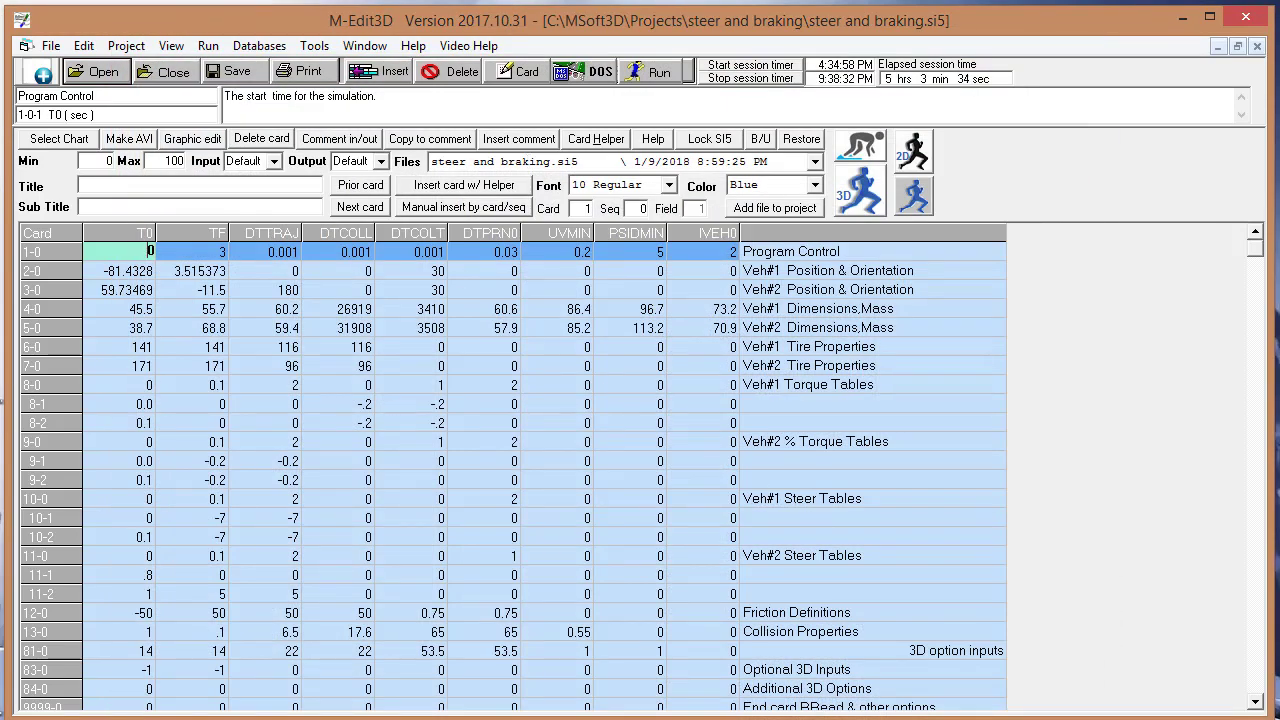
click(1254, 702)
click(1254, 702)
click(1254, 702)
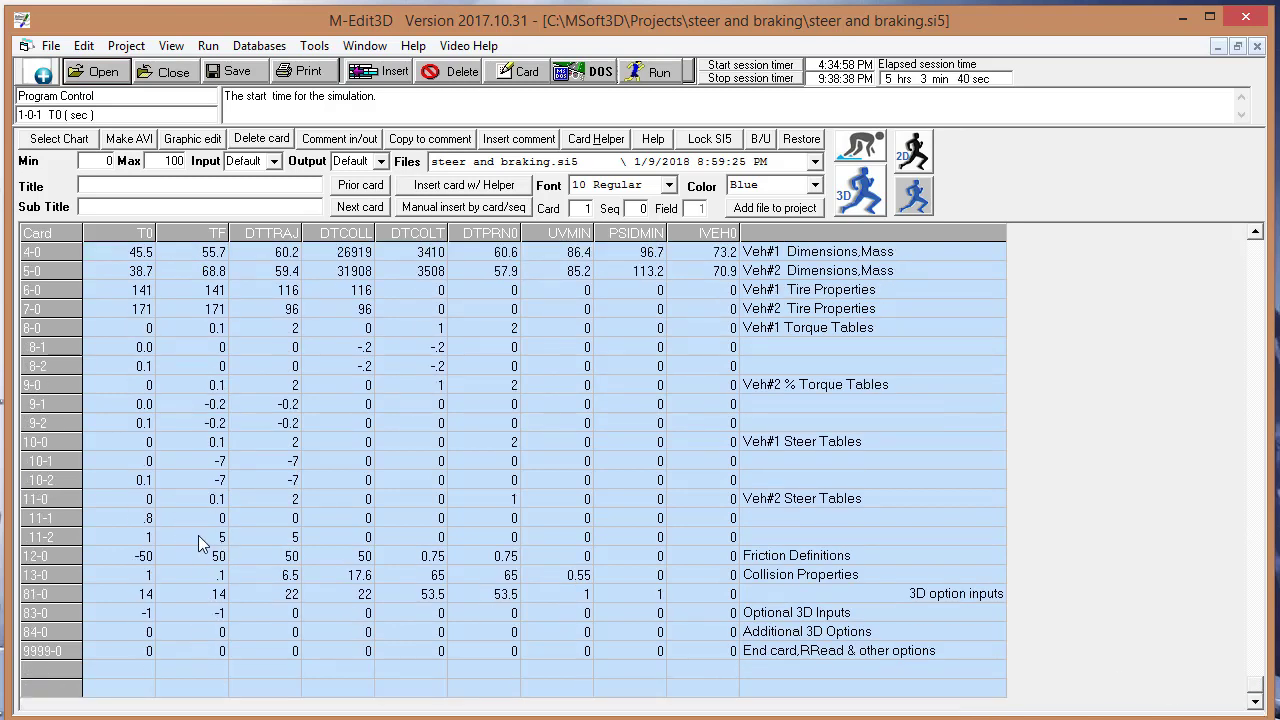
click(284, 500)
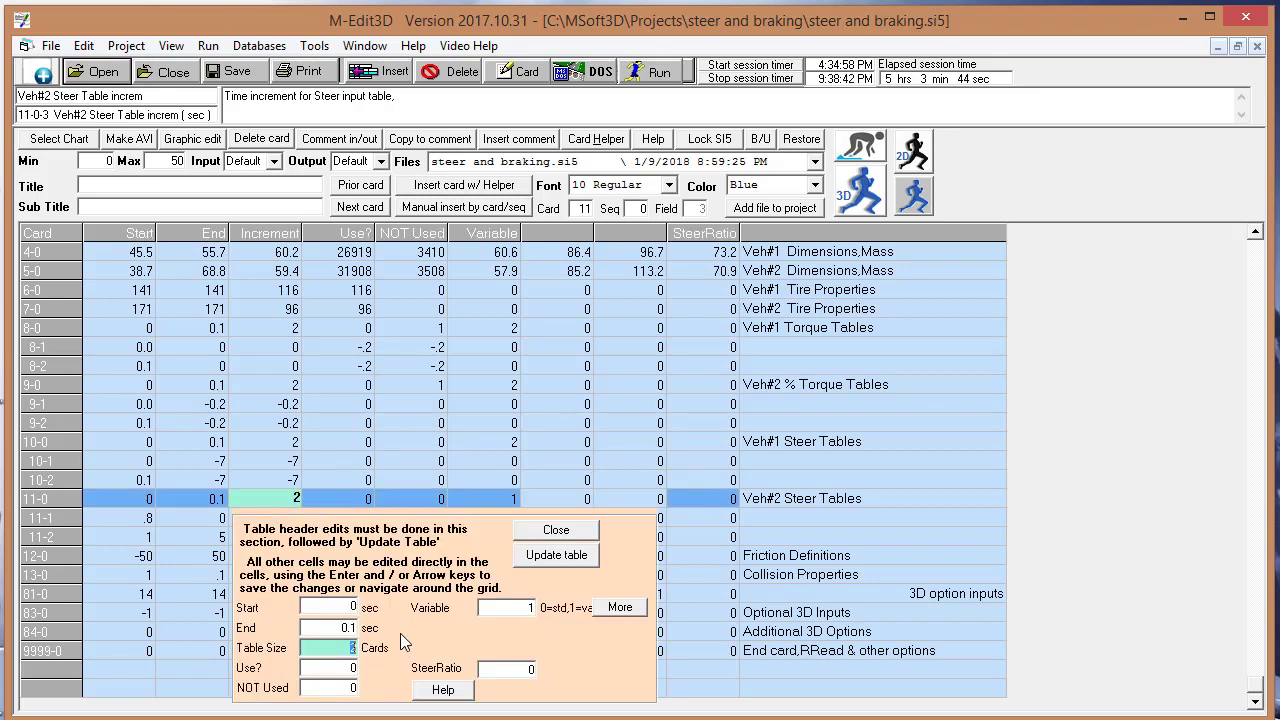
click(543, 555)
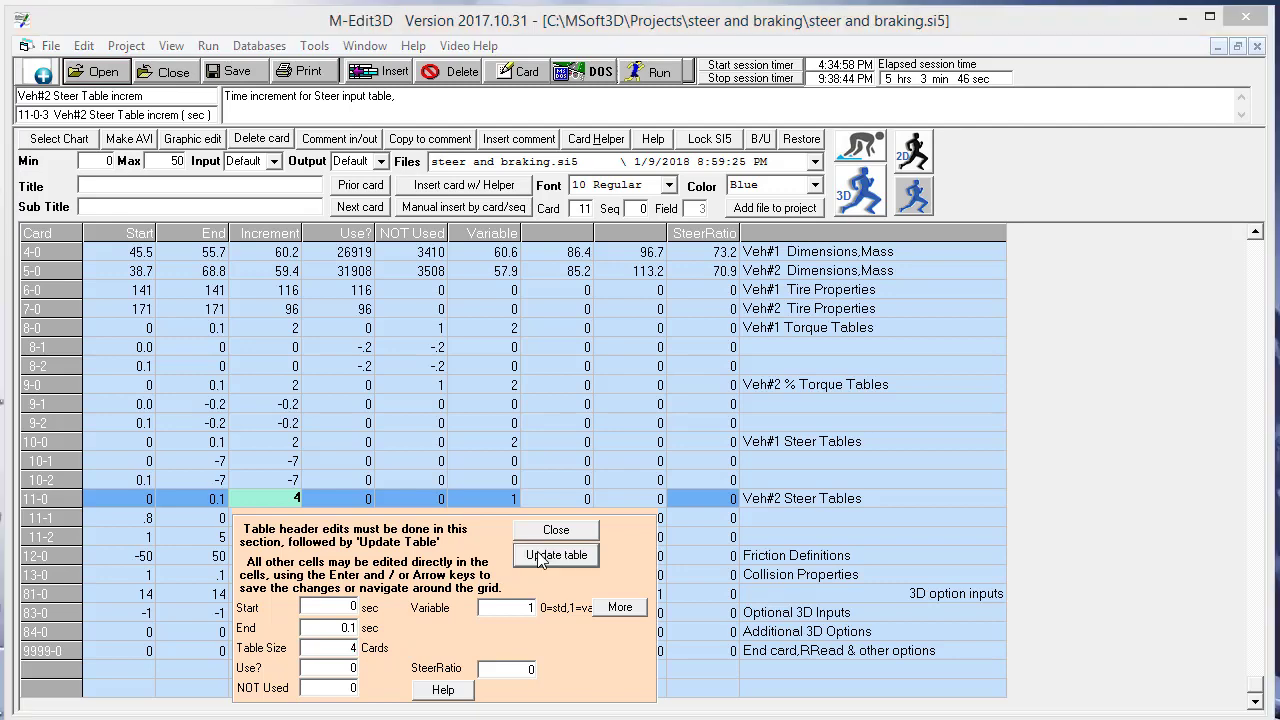
click(489, 404)
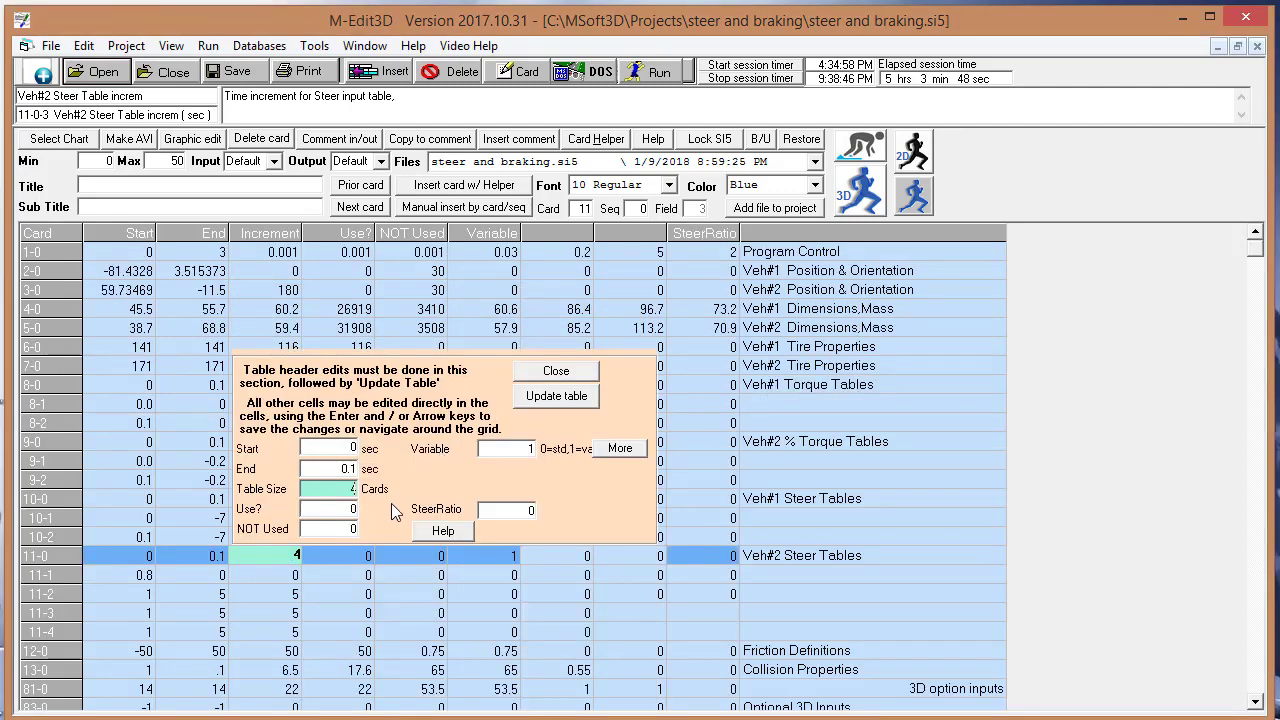
click(541, 378)
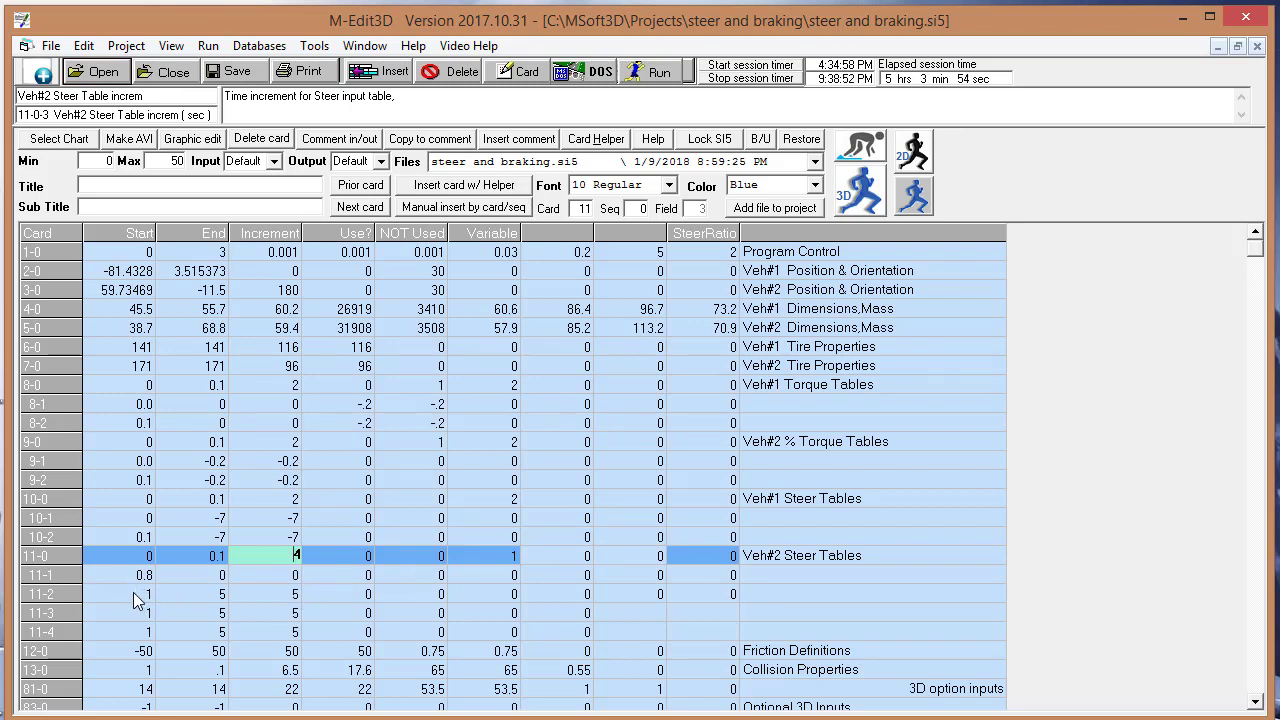
Check the impact time in the run summary output, steer and braking.S6F, and return to the input cards
click(172, 50)
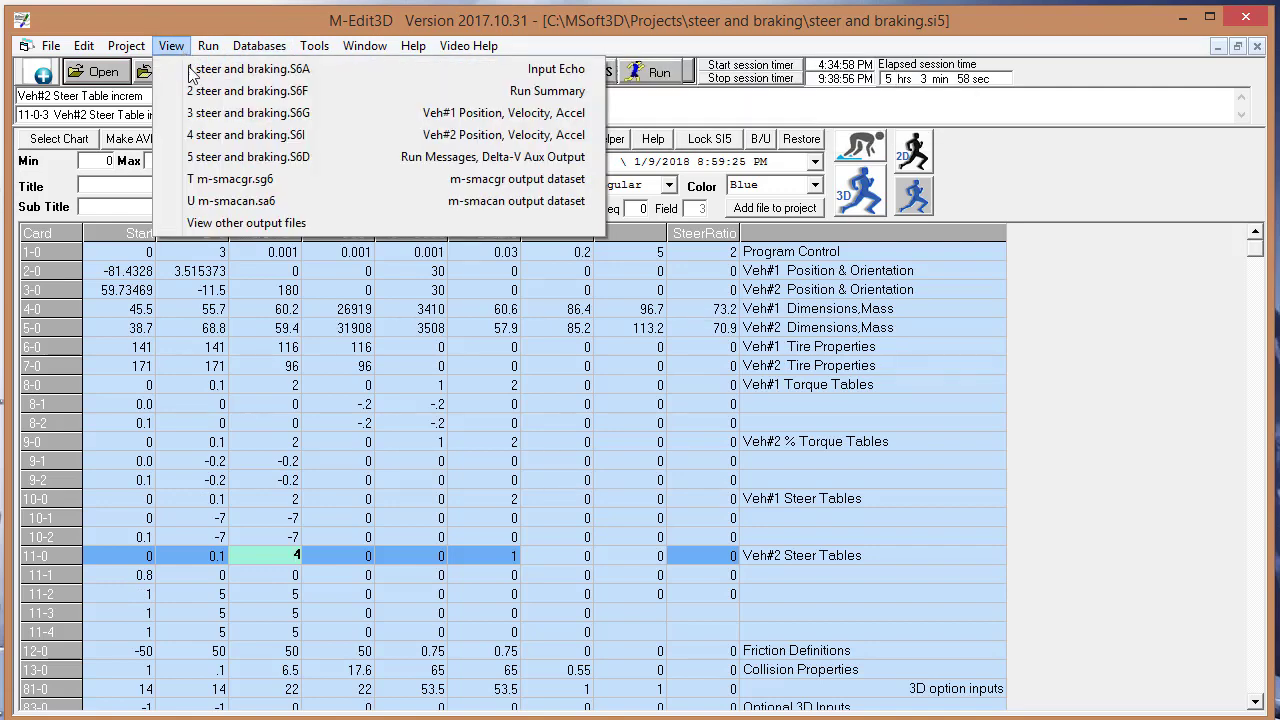
click(206, 94)
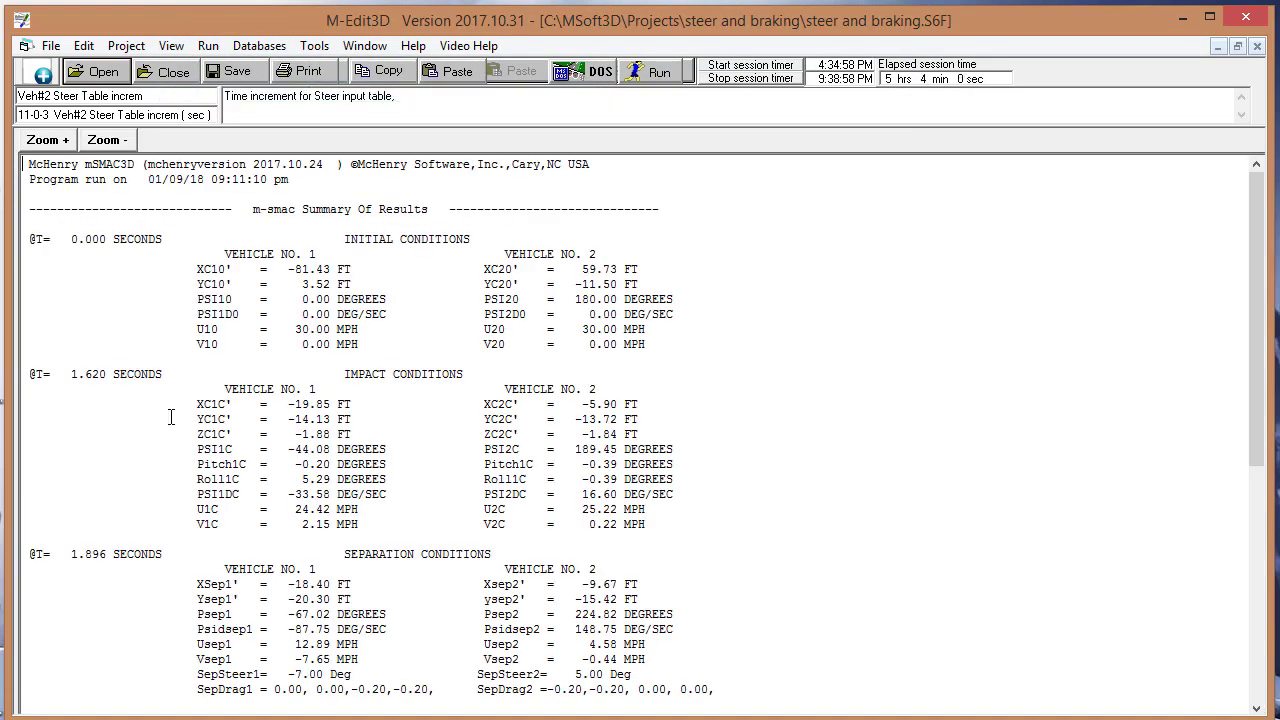
click(165, 72)
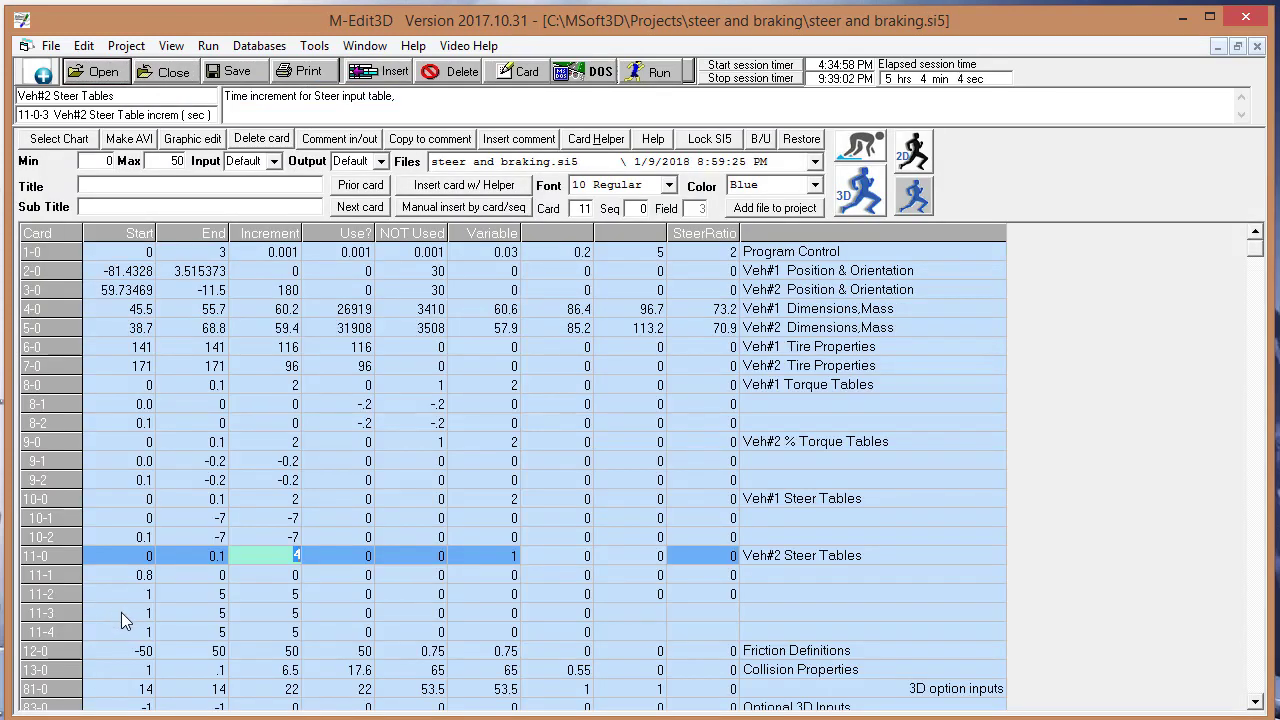
Set the times of vehicle 2's steer table cards 11-3 and 11-4 to 1.6 and 1.7 seconds
click(161, 610)
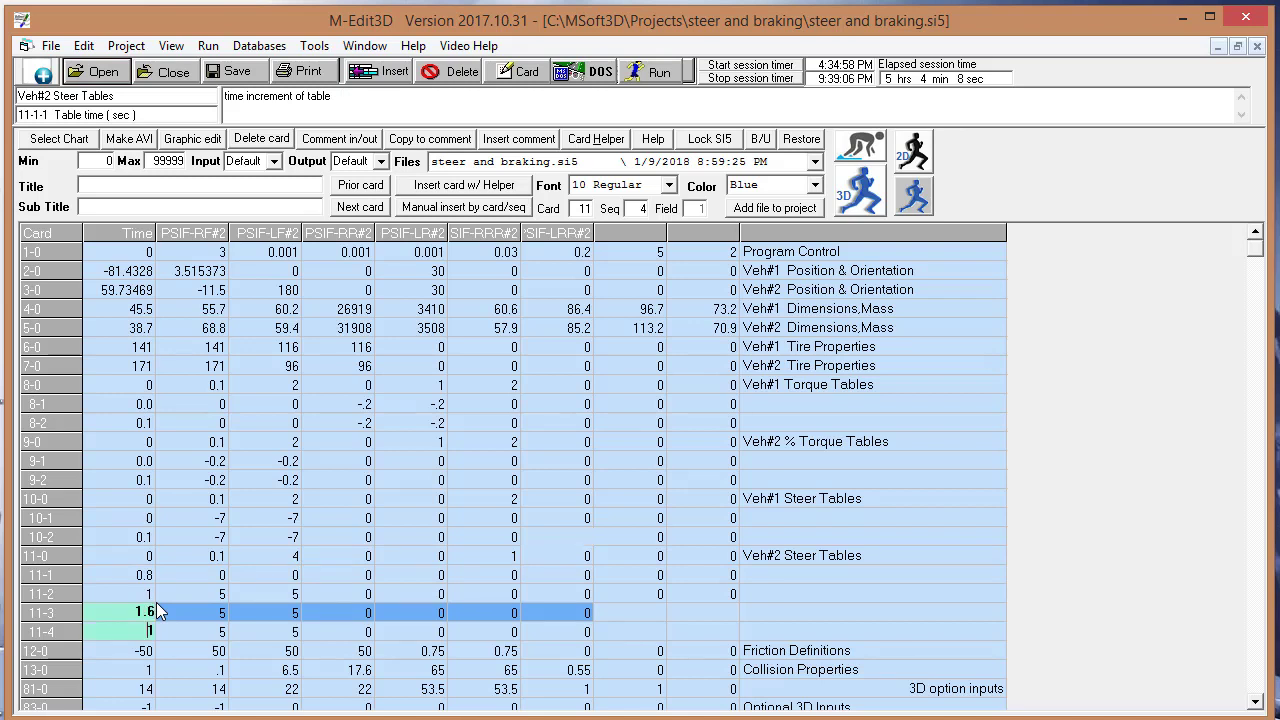
key(Return)
text(1)
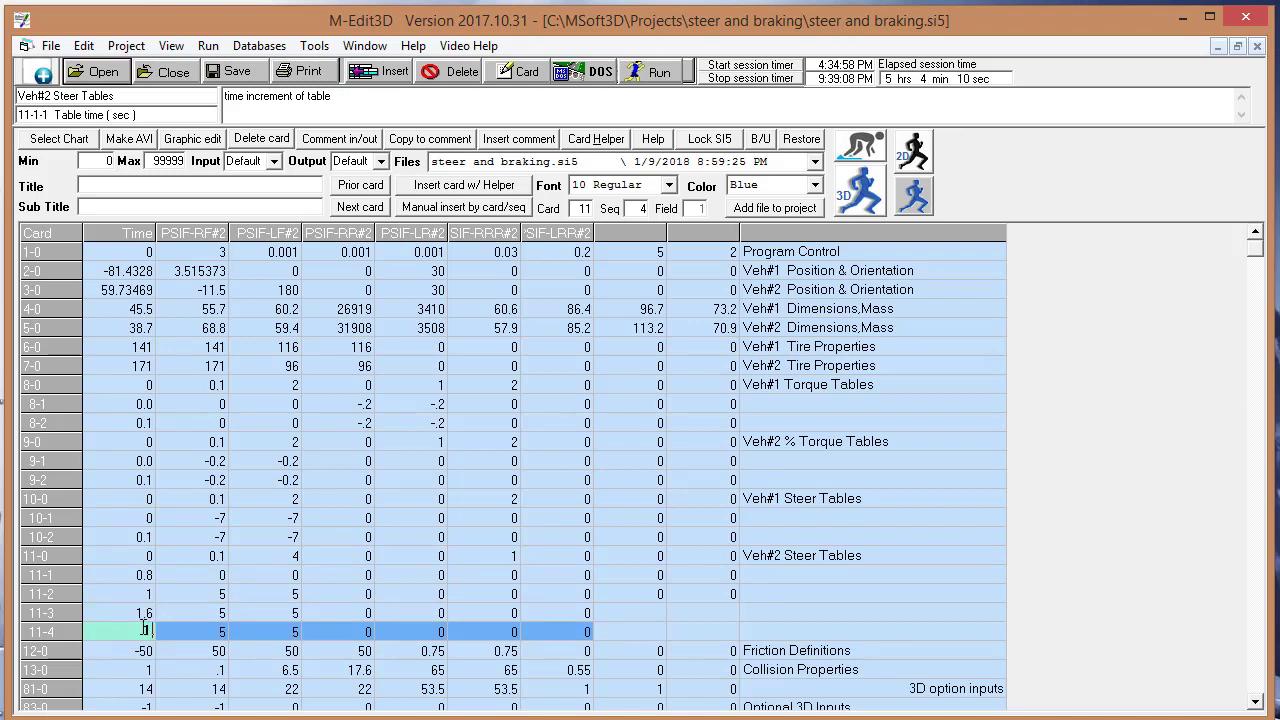
text(.7)
key(Return)
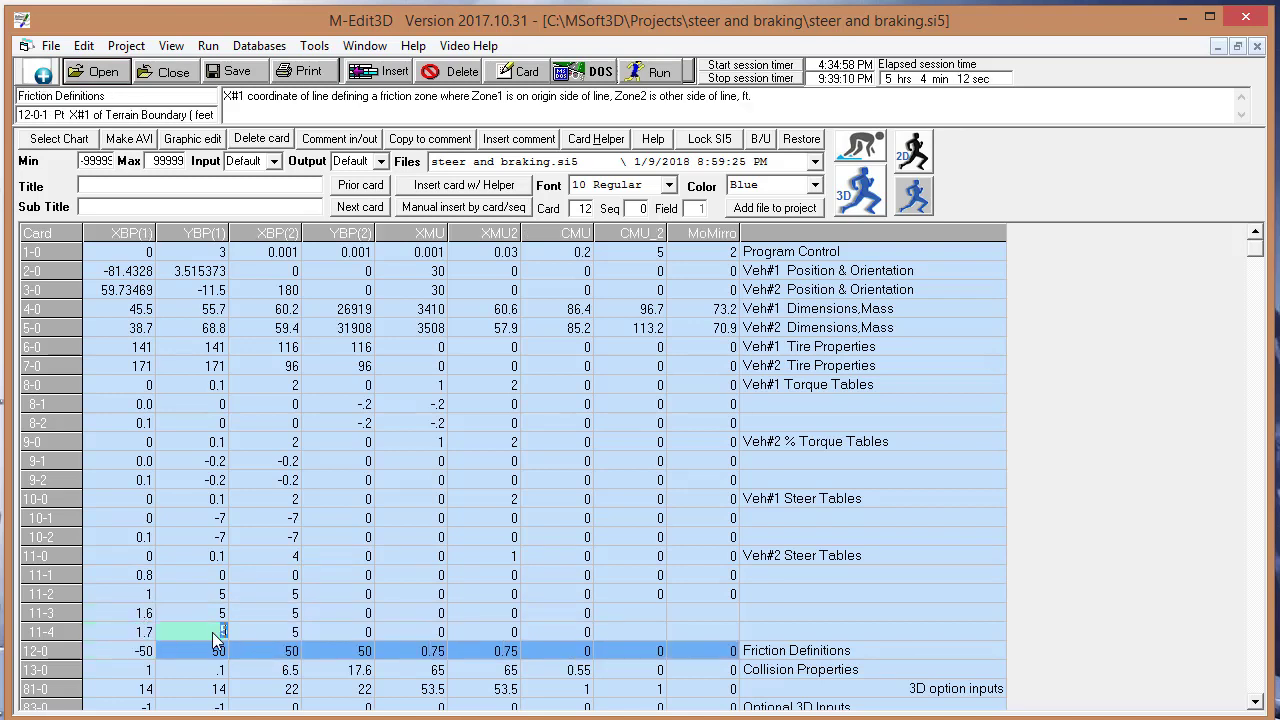
Set vehicle 2's right front and left front steer angles on card 11-4 to 0
click(241, 631)
text(0)
key(Return)
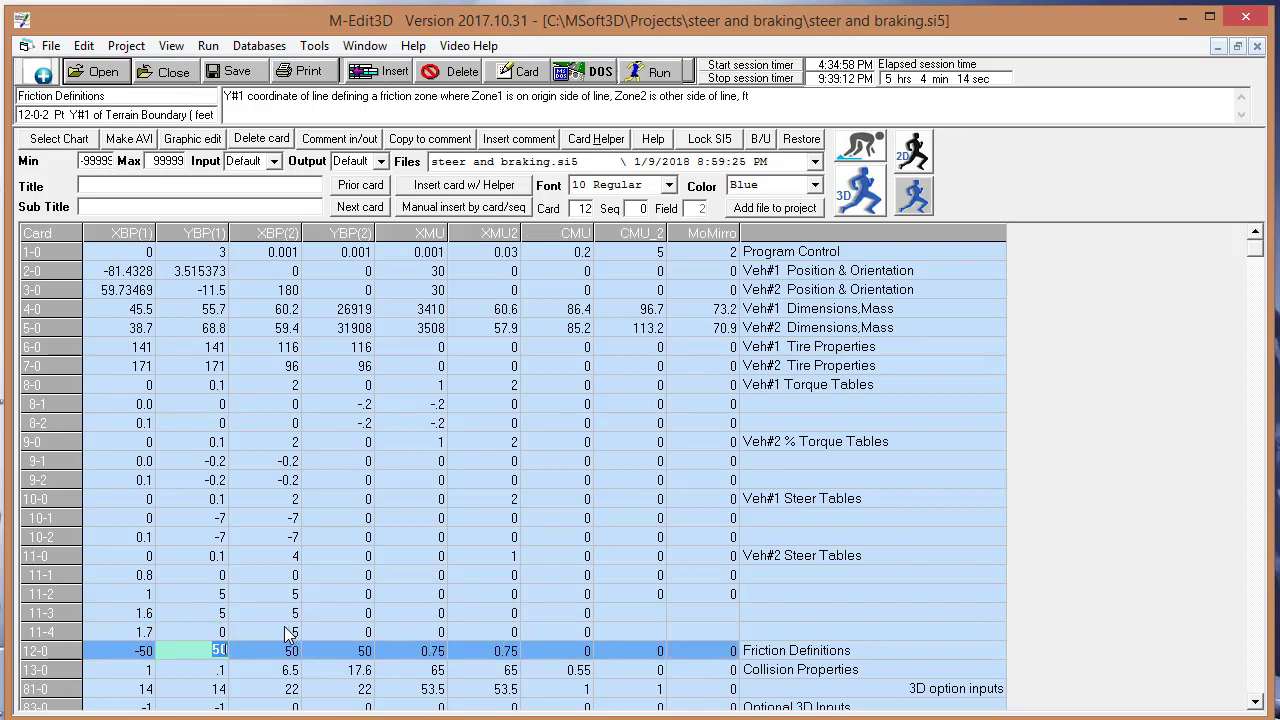
click(297, 631)
text(0)
key(Return)
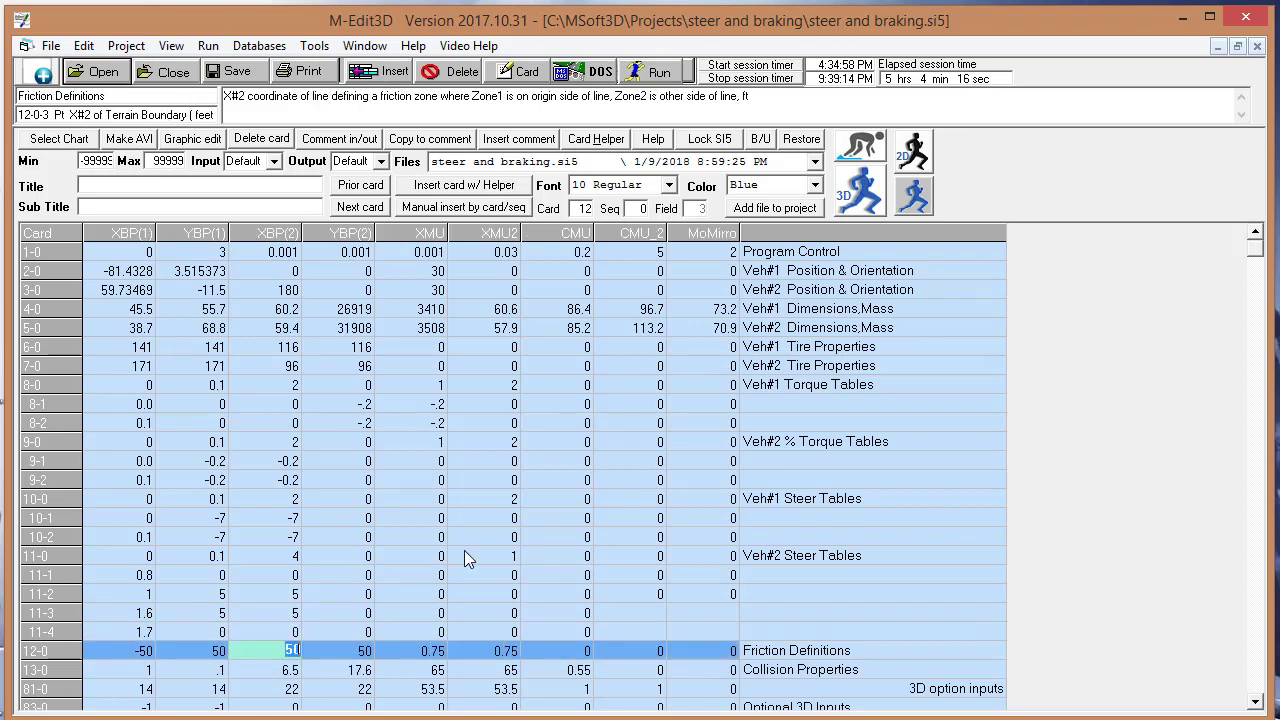
Set the times of vehicle 2's steer cards 11-3 and 11-4 to 1.62 and 1.72 seconds
click(145, 613)
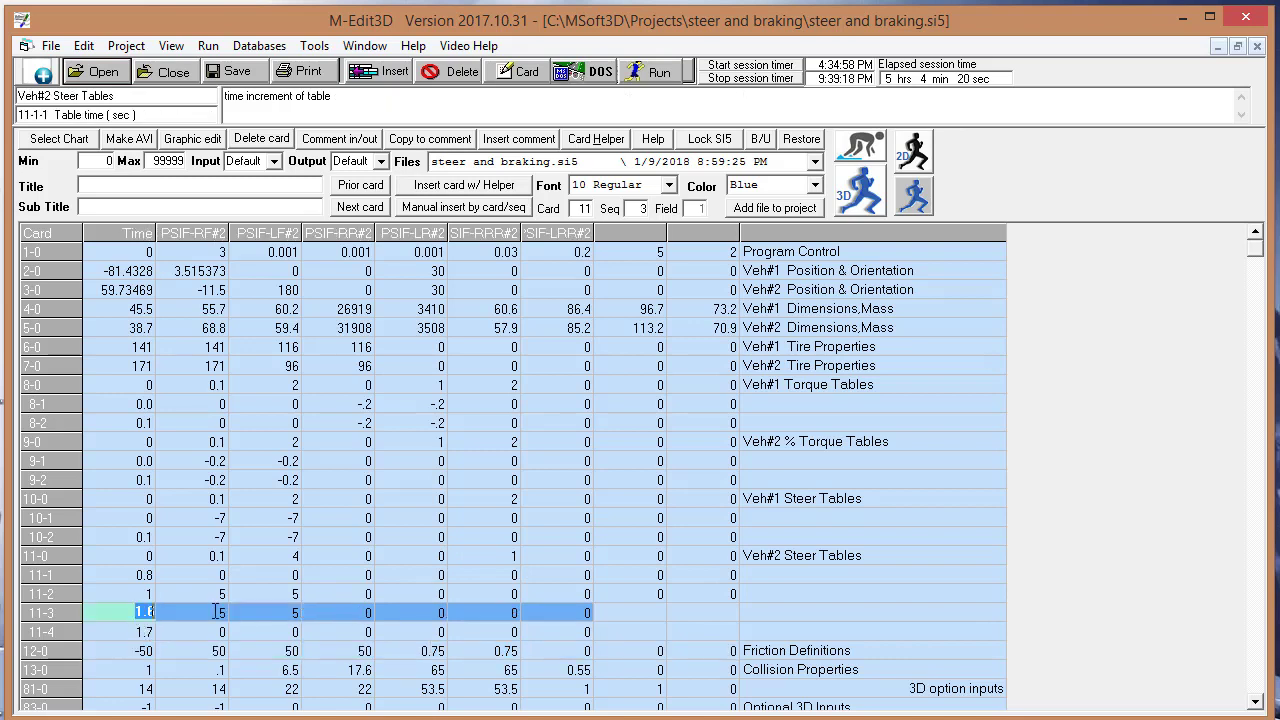
text(1)
key(Return)
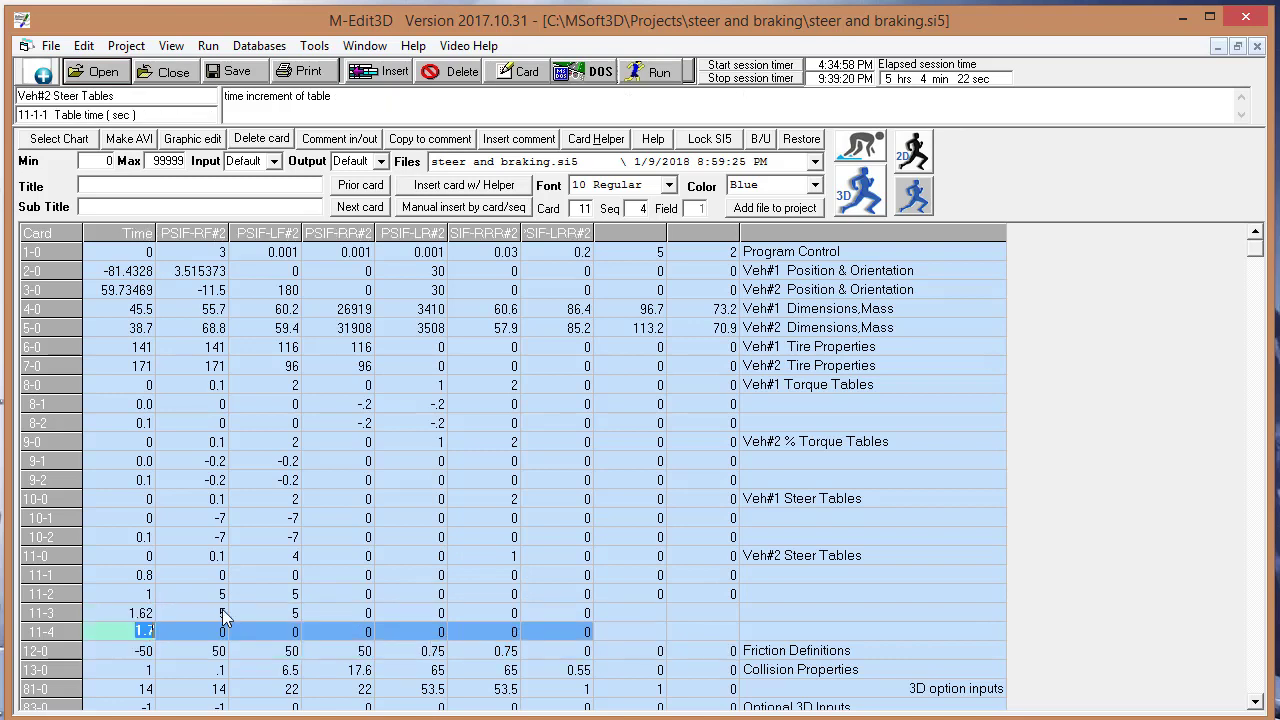
click(124, 628)
text(1.7)
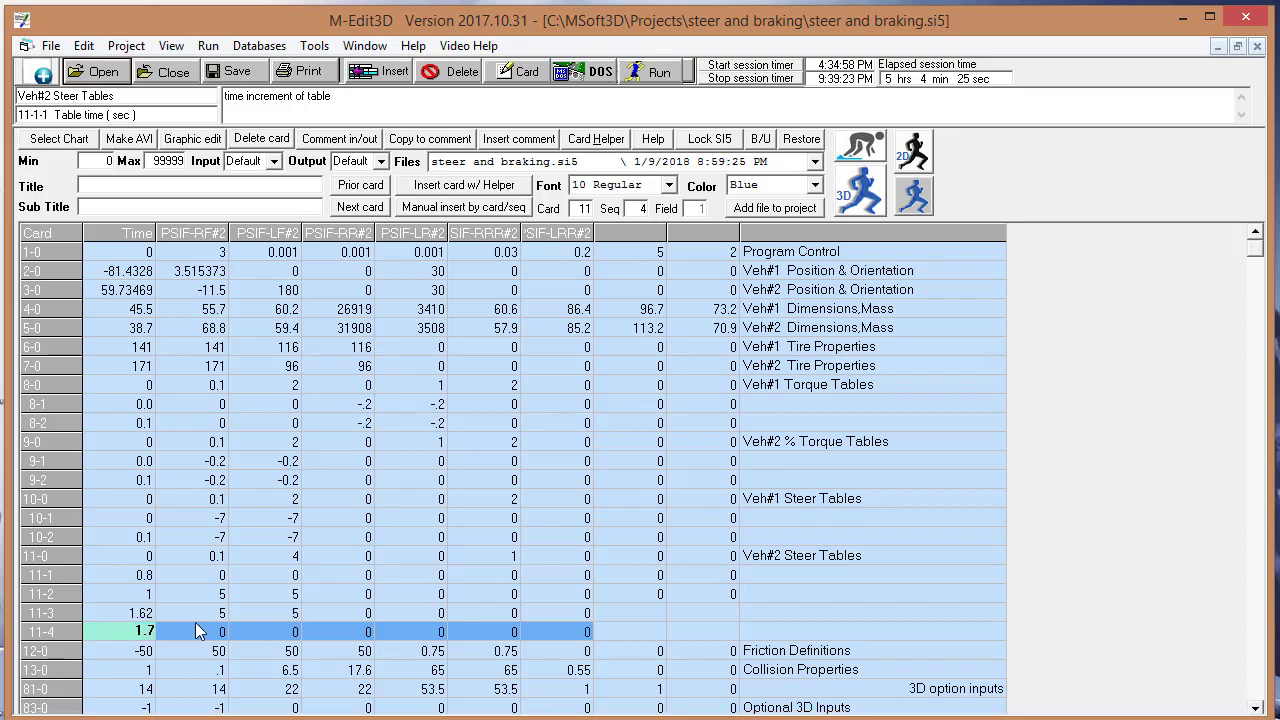
text(2)
key(Return)
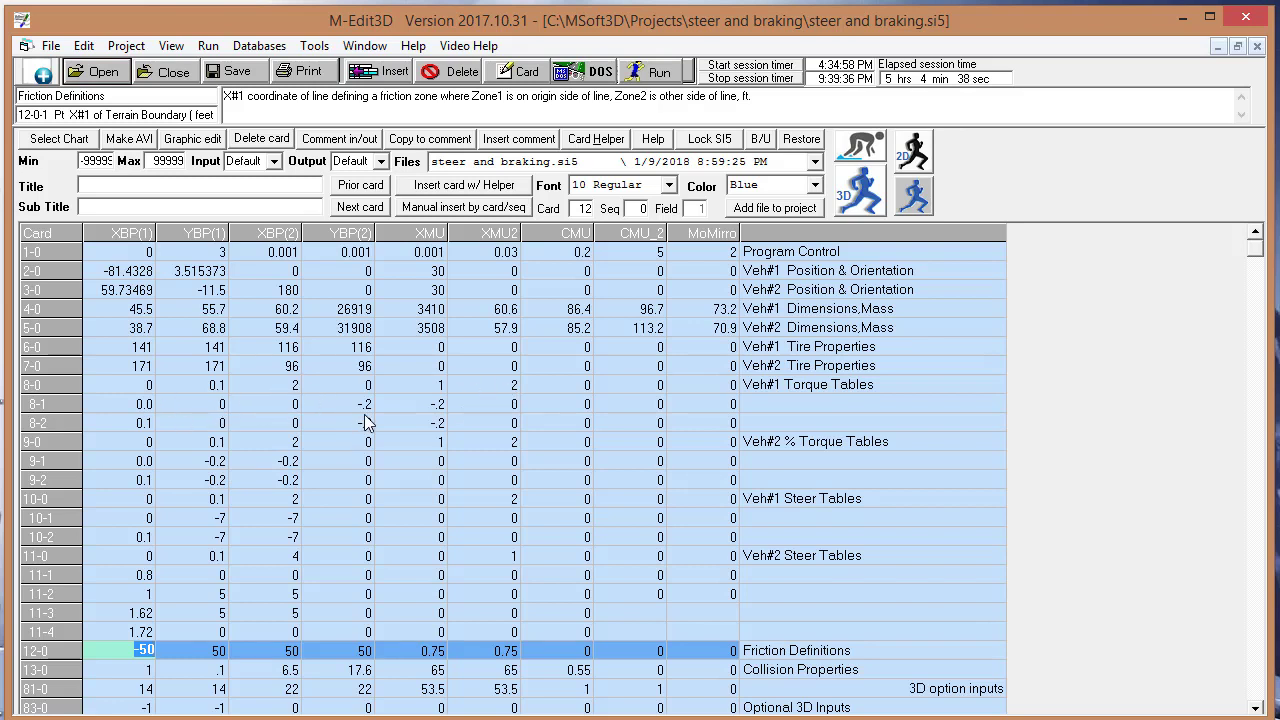
Set vehicle 2's torque table on card 9 to variable increment option 1 and a table size of 4 cards
click(518, 443)
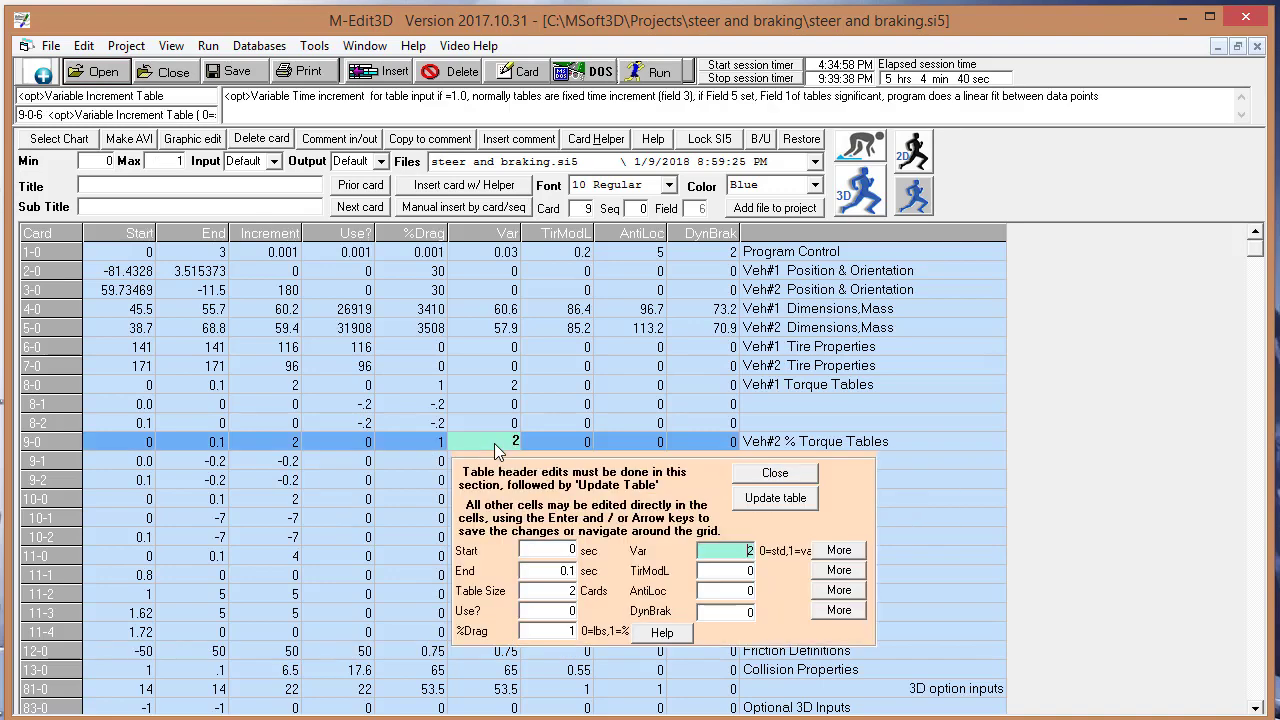
click(782, 553)
text(1)
click(726, 570)
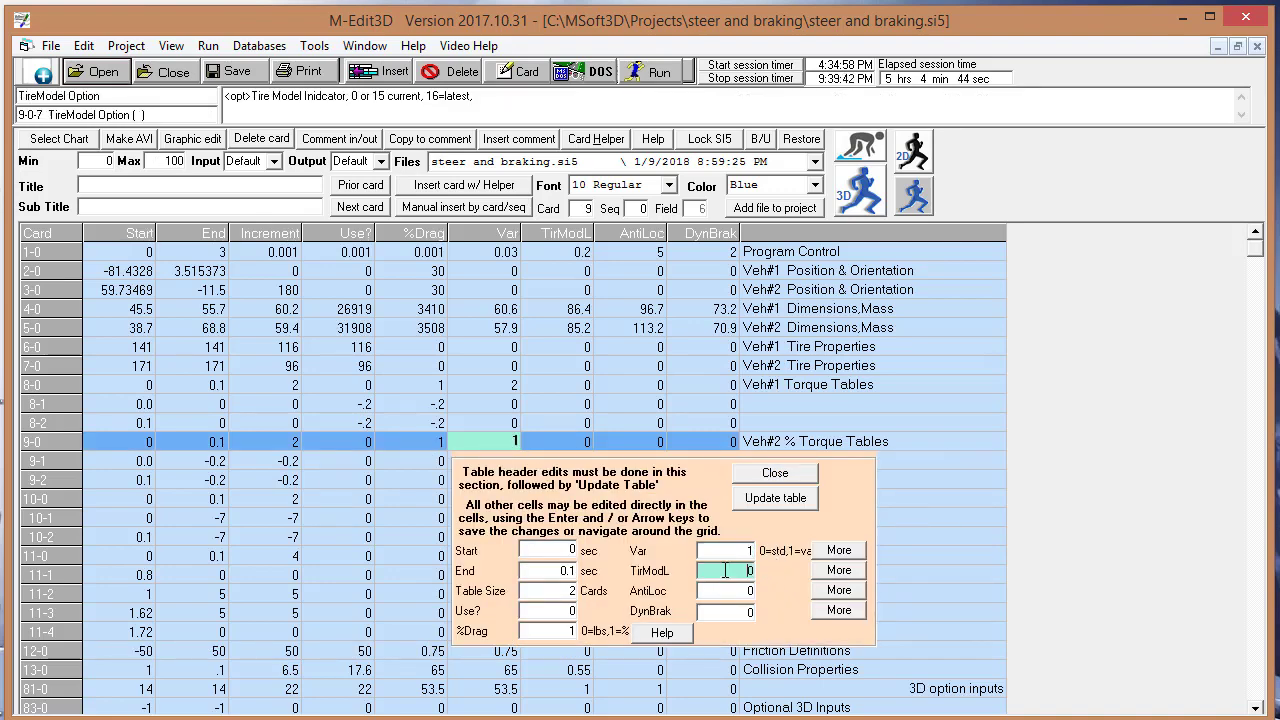
click(550, 591)
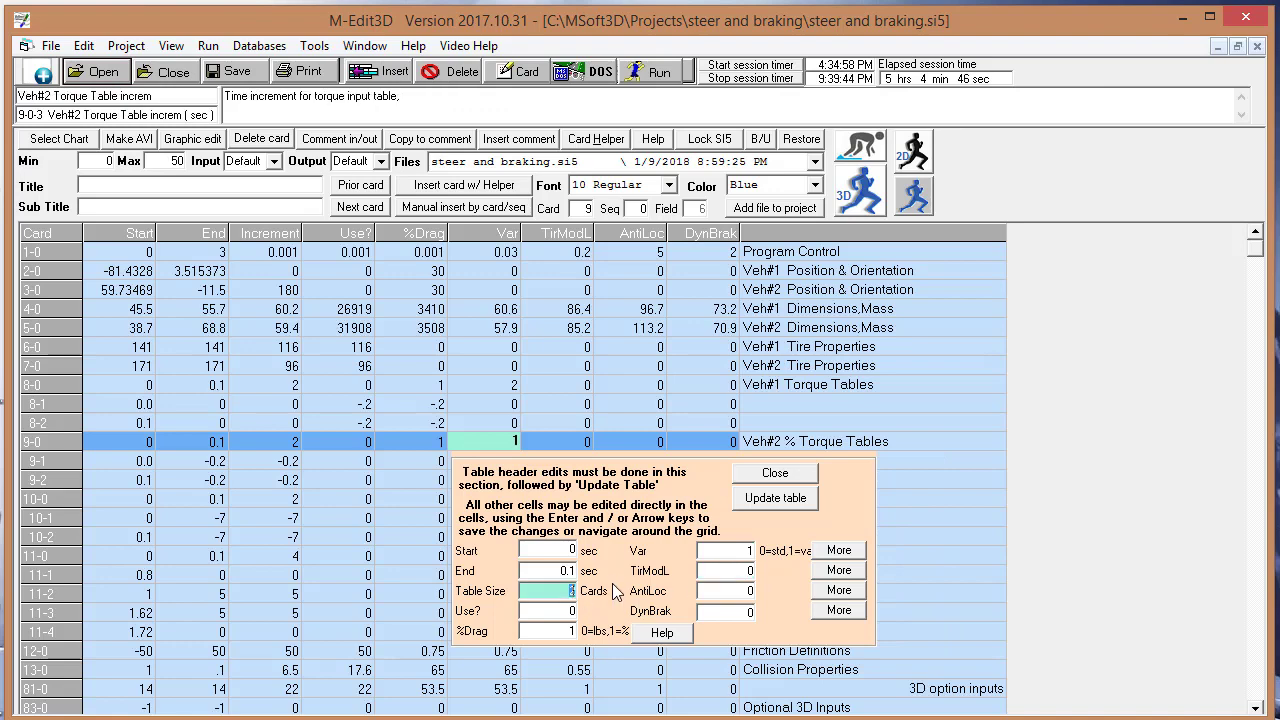
text(4)
click(773, 498)
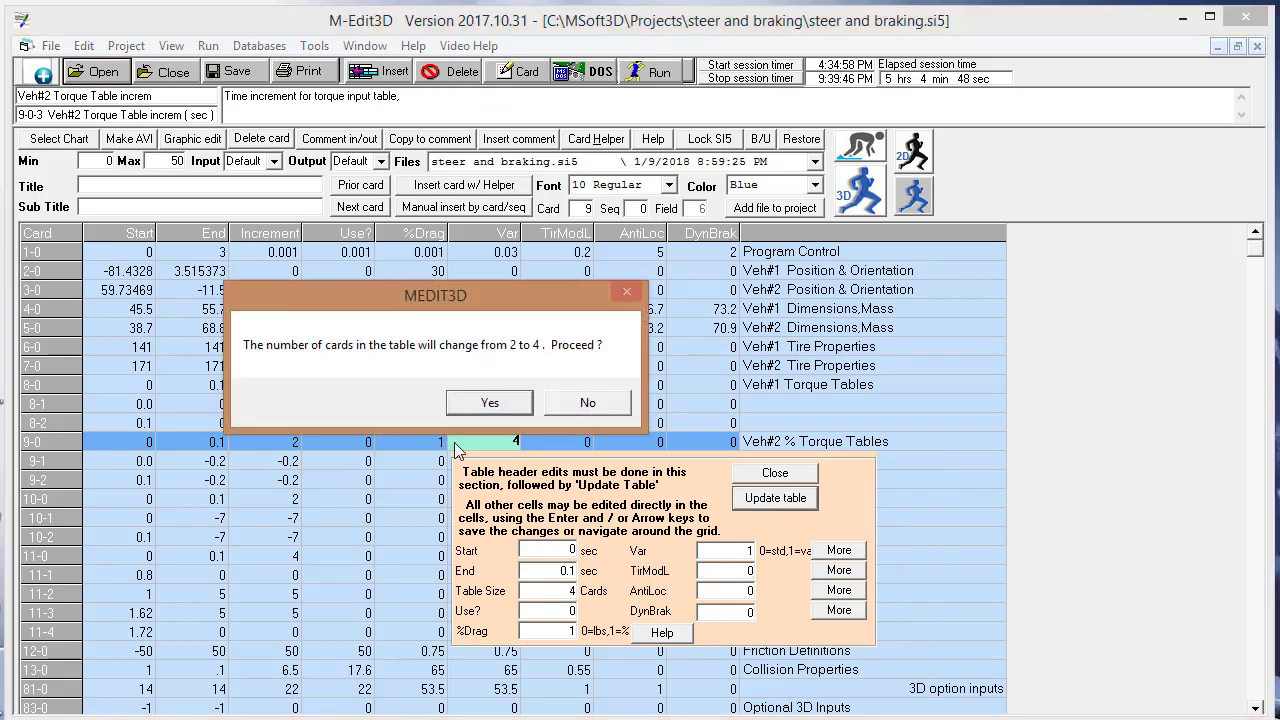
click(489, 403)
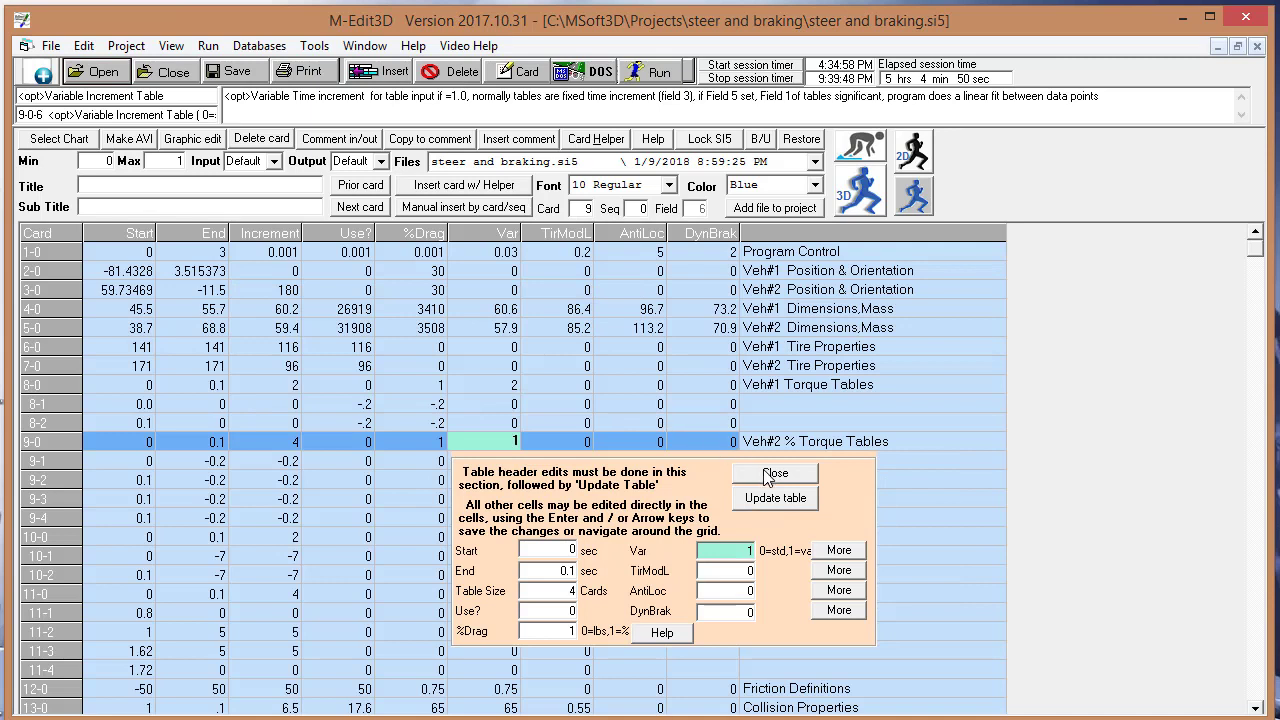
click(775, 474)
Set the times of vehicle 2's torque table cards 9-3 and 9-4 to 1.62 and 1.72 seconds
key(Down)
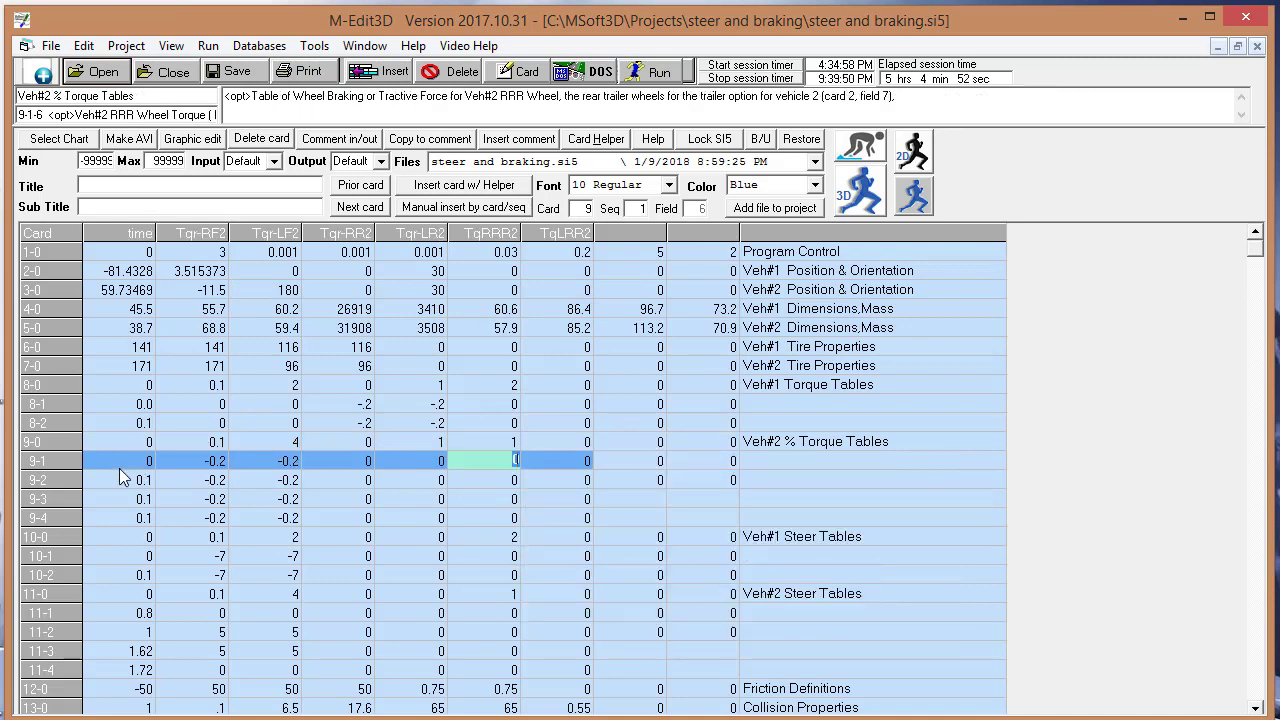
key(Left)
key(Left)
key(Left)
key(Left)
key(Left)
key(Left)
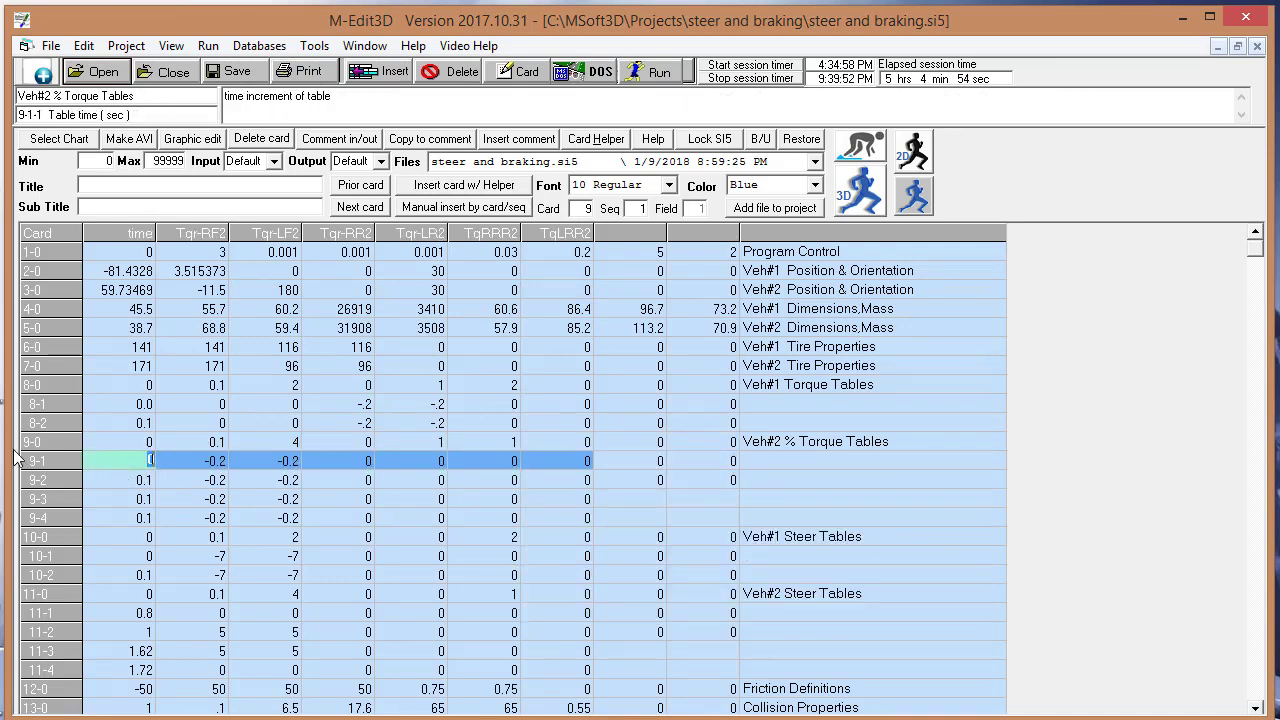
key(Down)
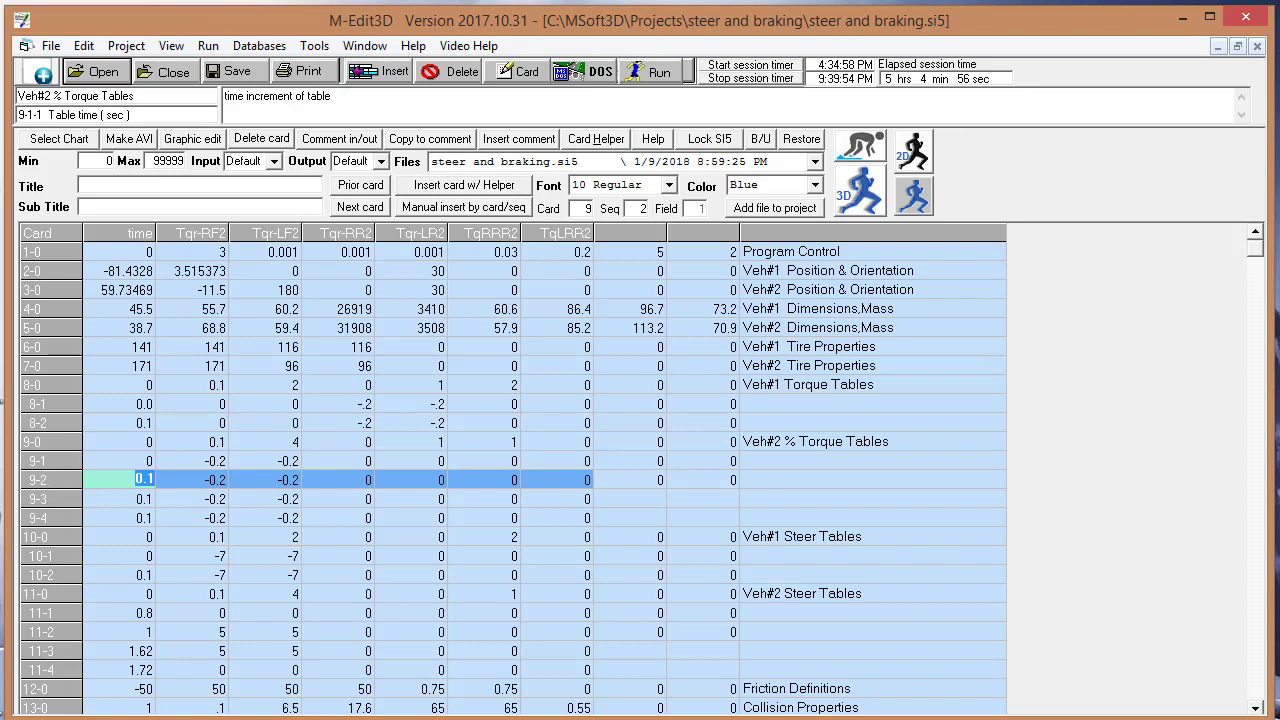
key(Down)
text(1)
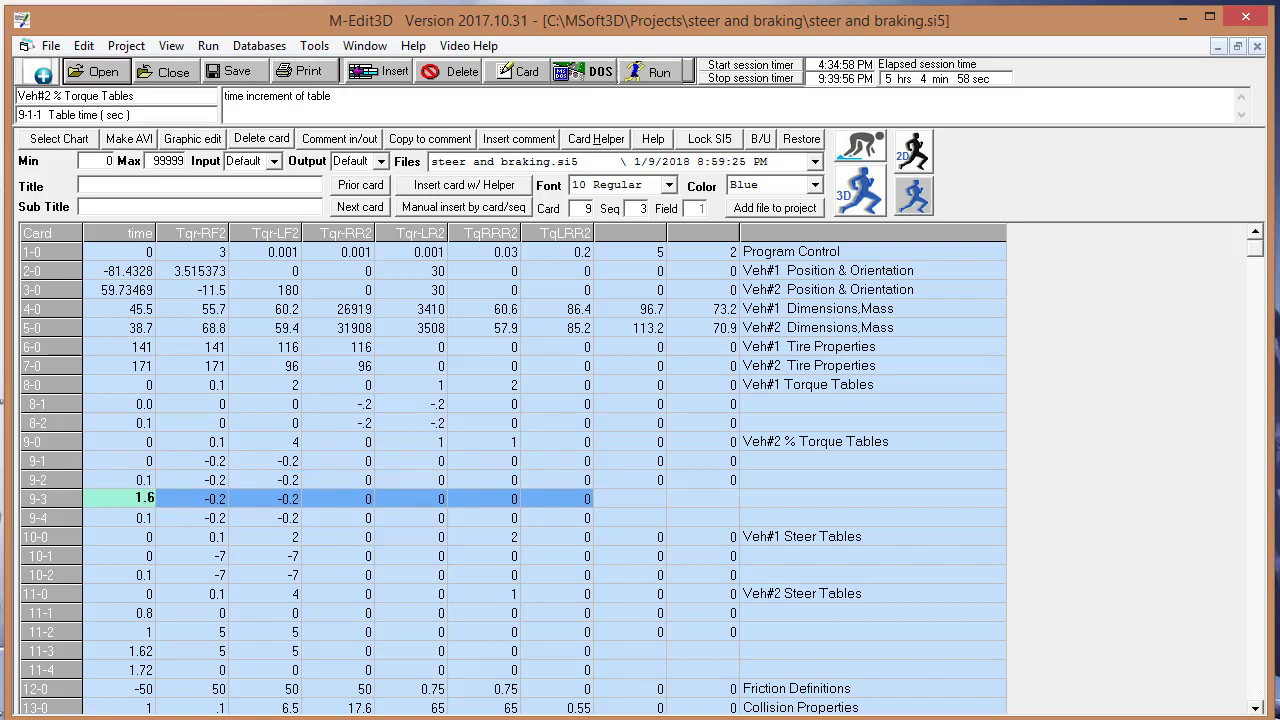
key(Down)
text(1)
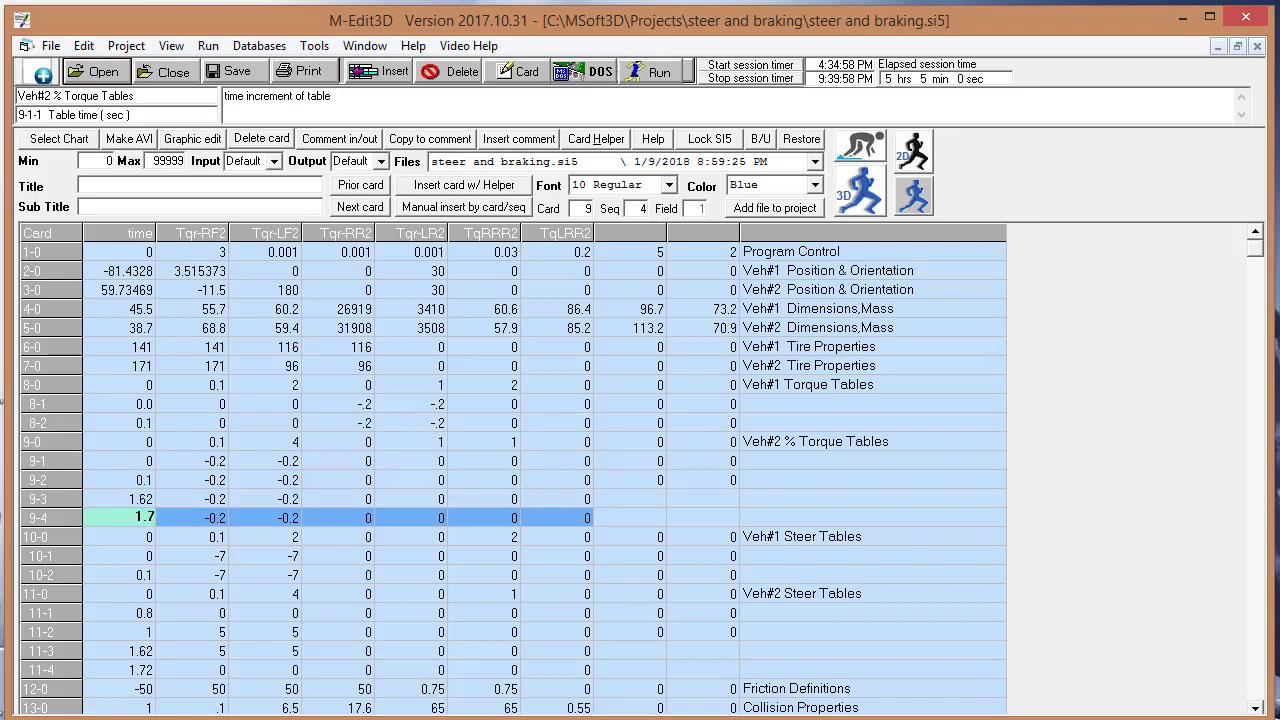
Set vehicle 2's right front wheel torque on card 9-4 to -1
key(Up)
key(Up)
key(Right)
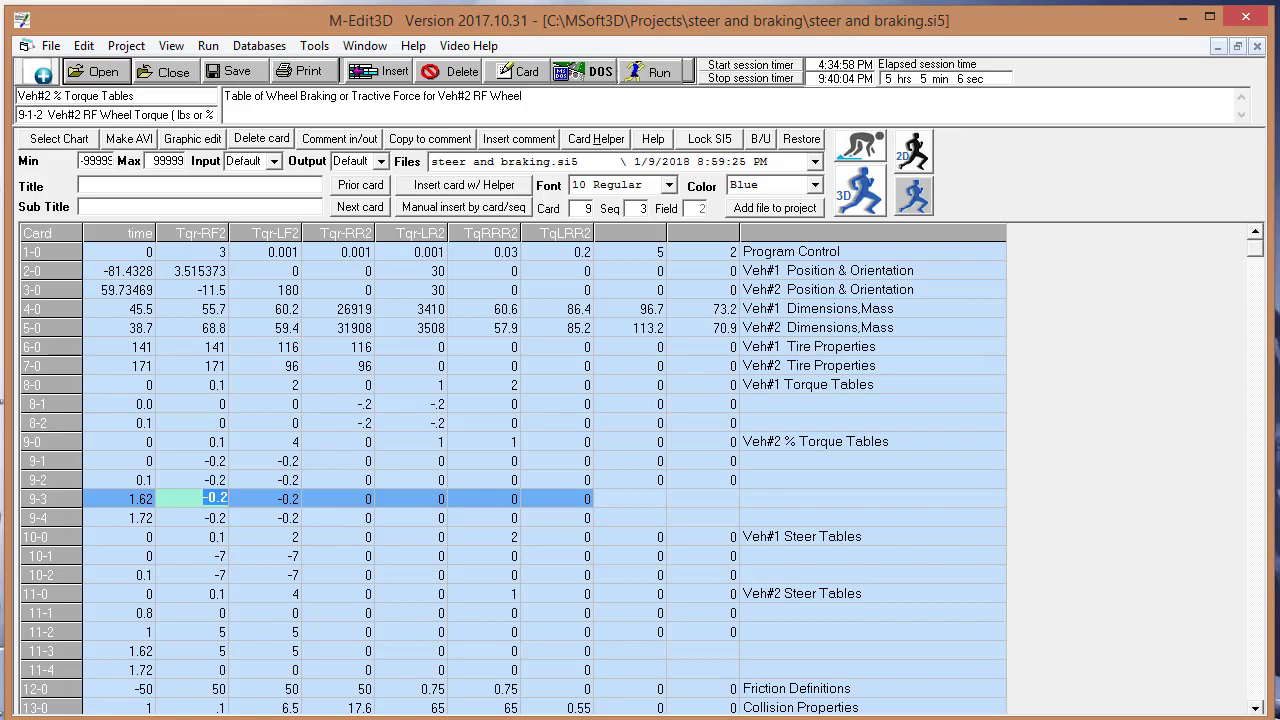
key(Down)
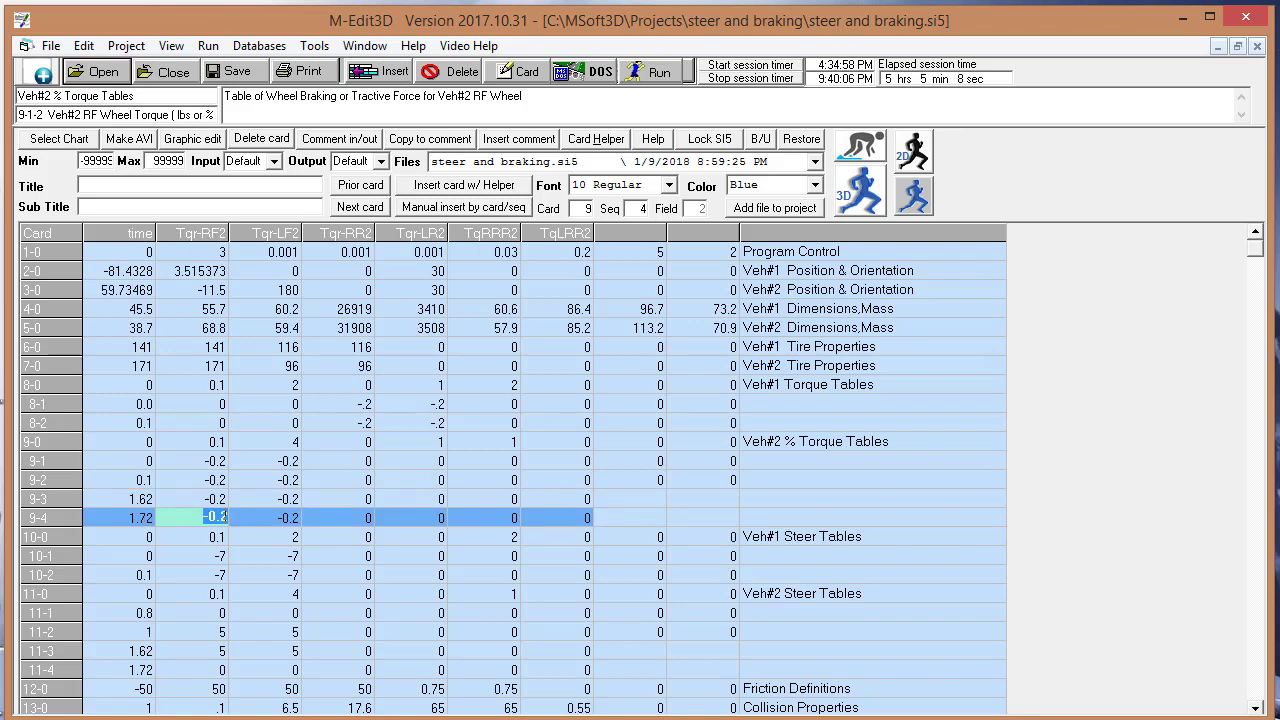
text(-1)
key(Down)
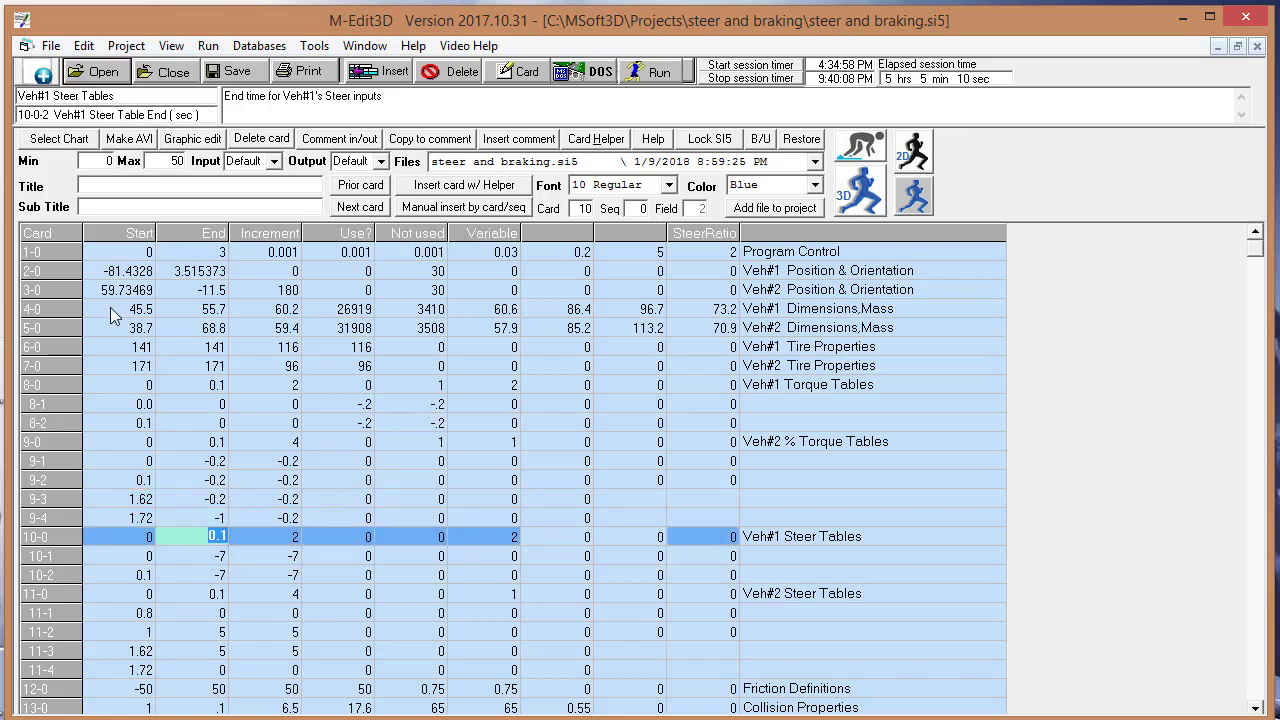
Run the updated simulation in M-Smac3D Graphics, play the crash partway, and open the v1 v2 acceleration chart
click(848, 192)
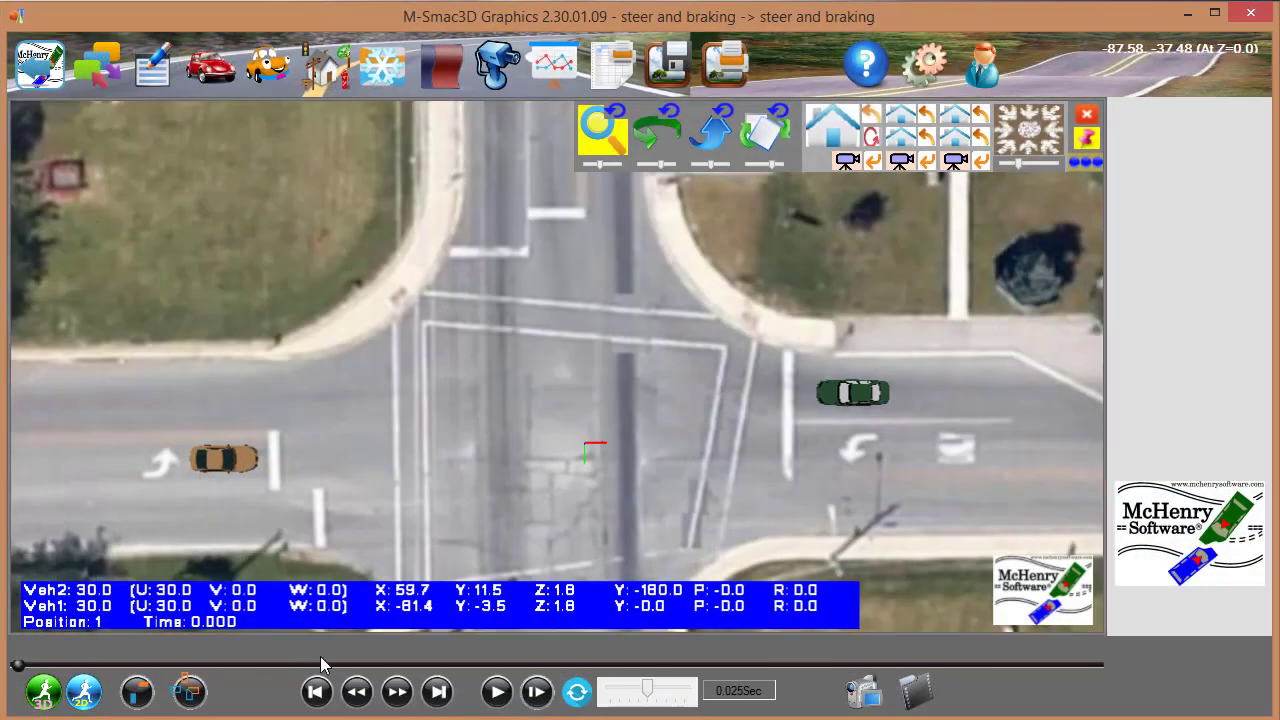
click(497, 692)
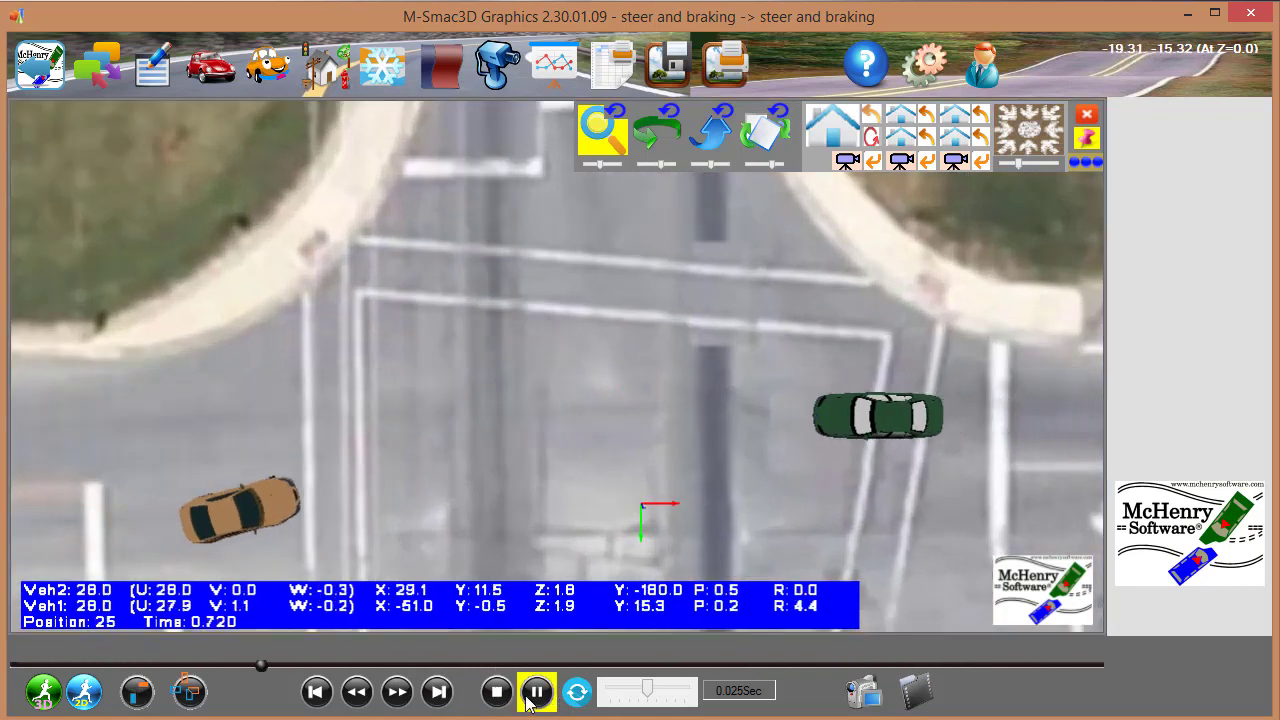
click(536, 692)
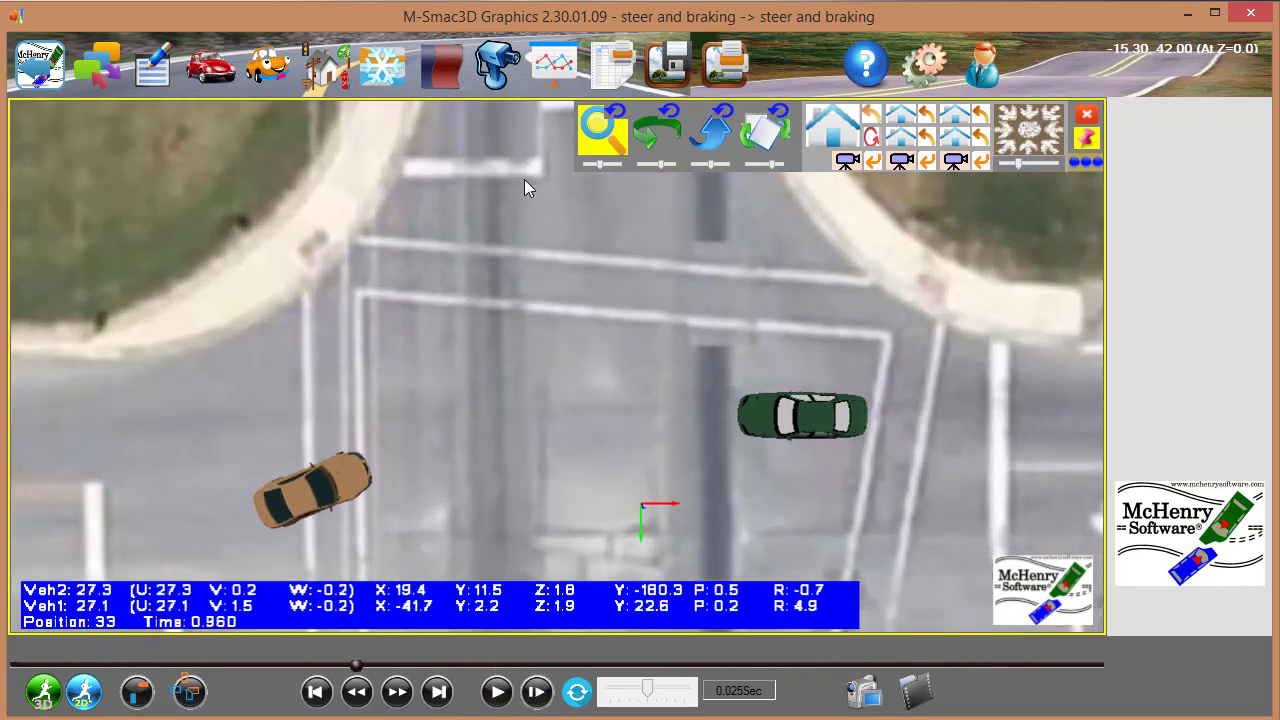
click(558, 76)
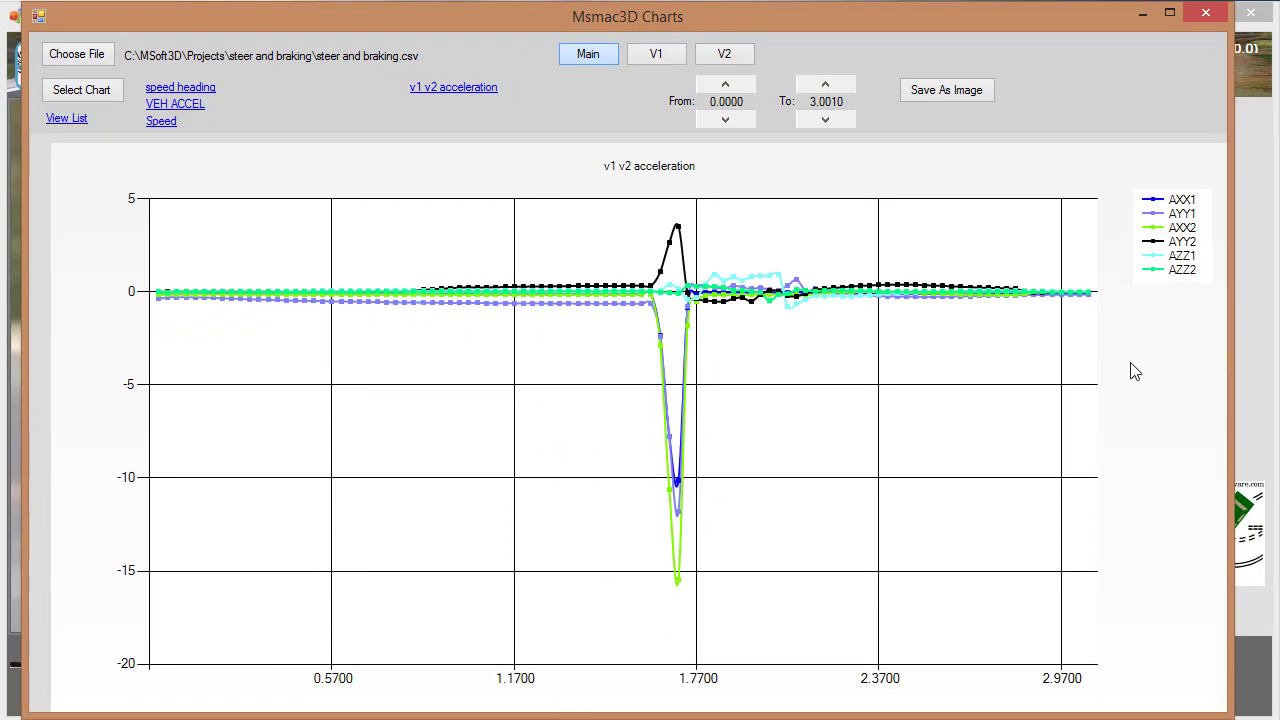
Widen the charts window, plot the Steer chart for vehicle 1, and compare it with vehicle 2's Steer chart
drag(1229, 307, 1268, 307)
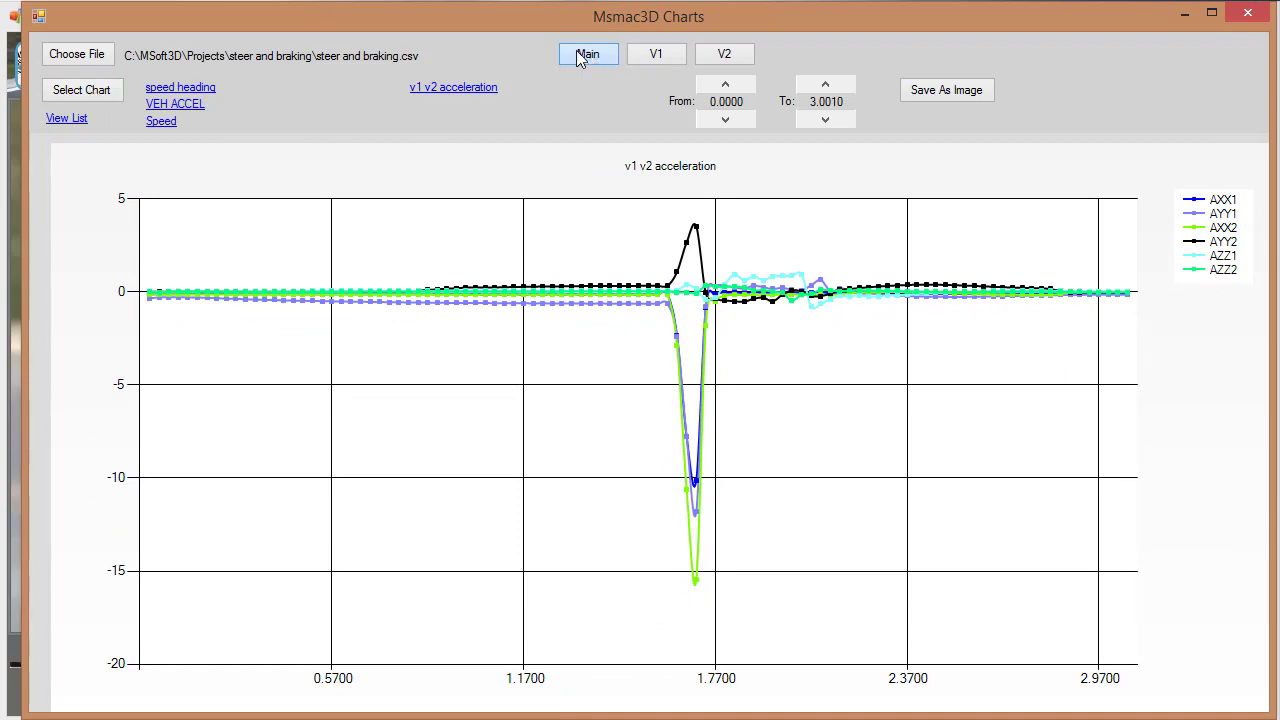
click(653, 56)
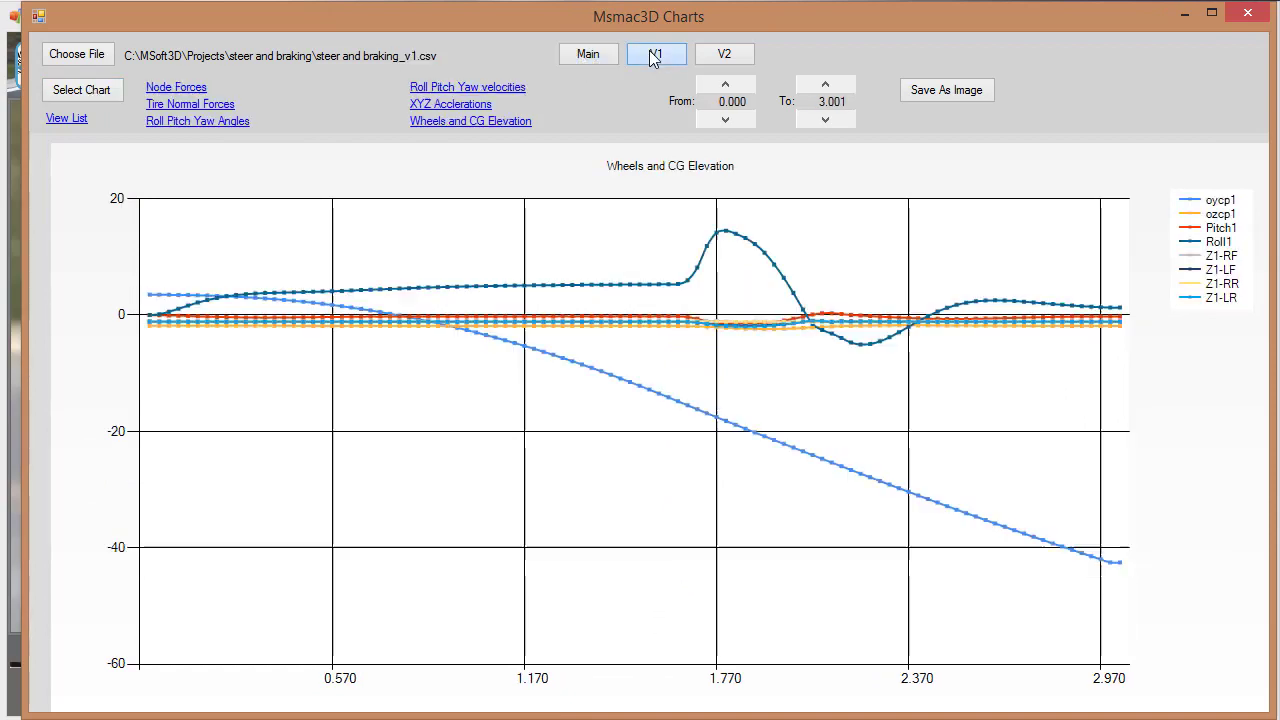
click(72, 90)
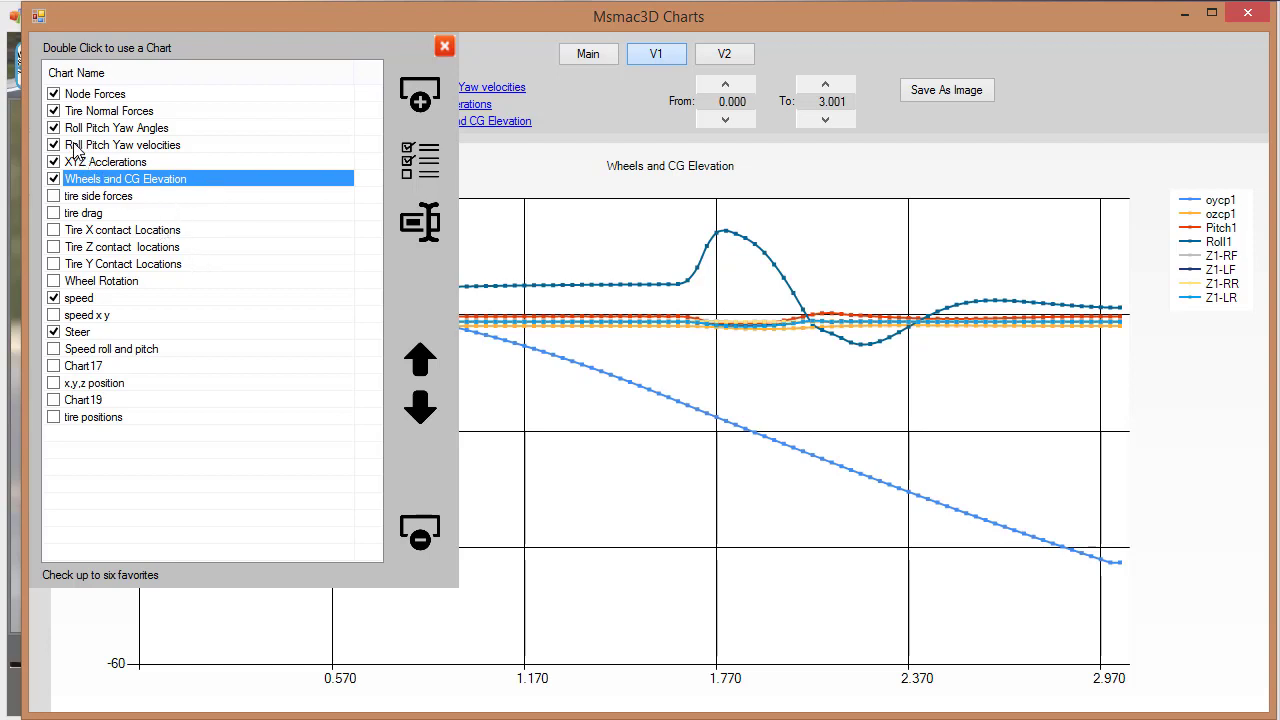
double_click(80, 332)
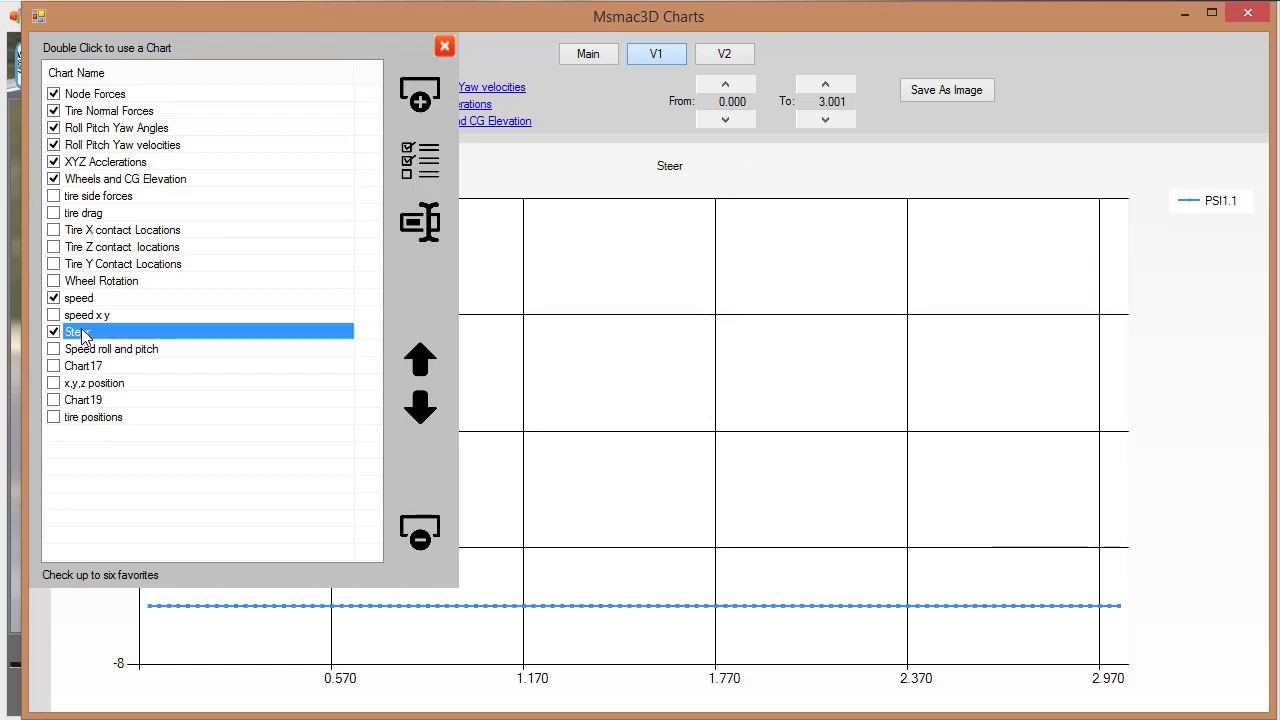
click(444, 46)
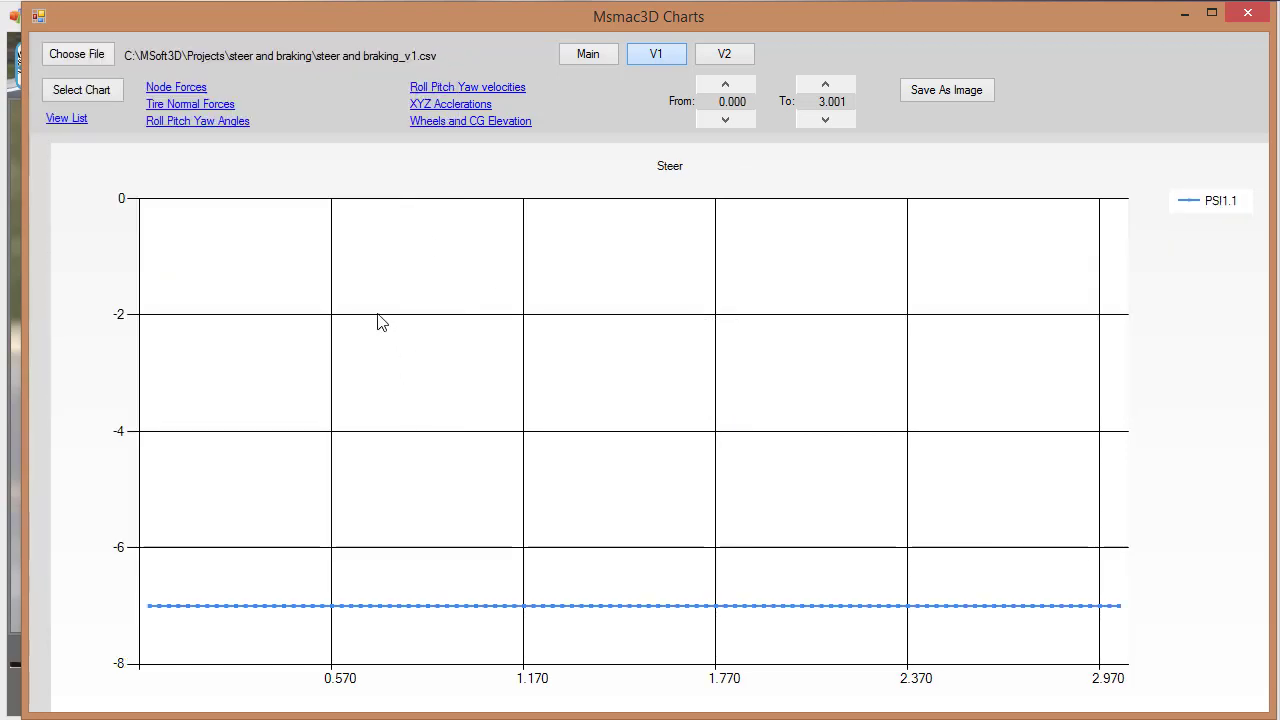
click(730, 55)
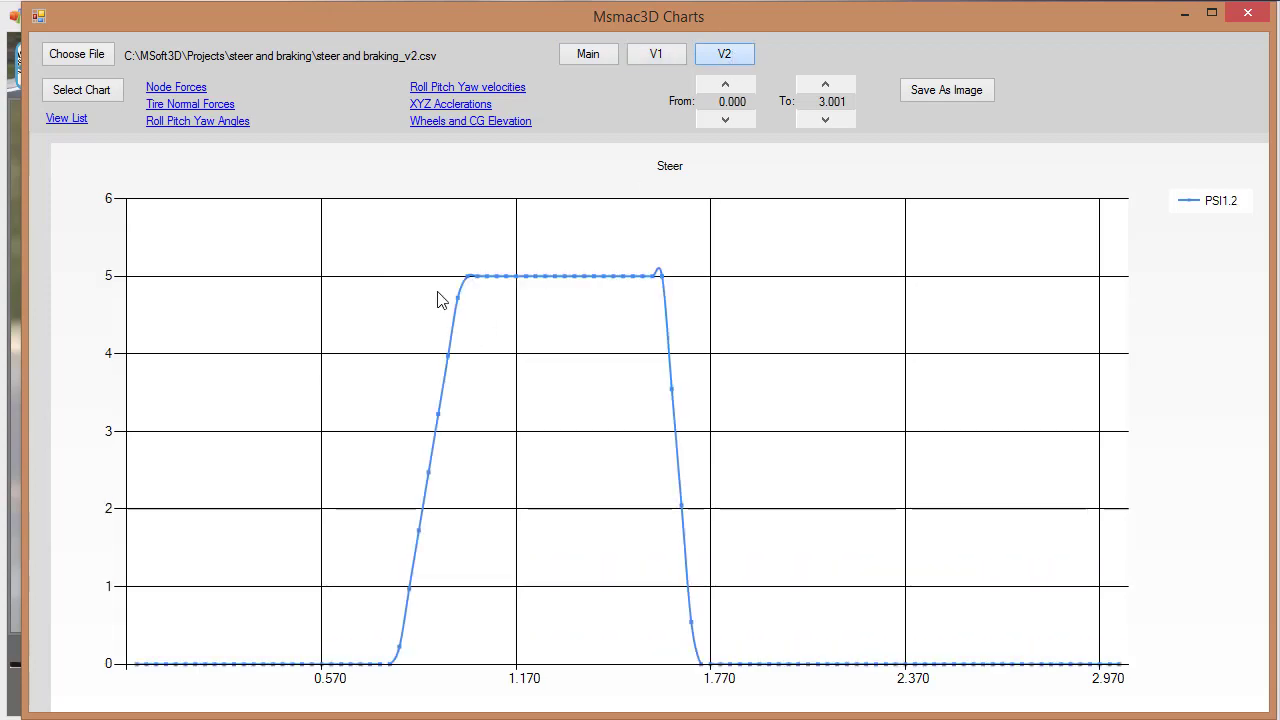
click(648, 59)
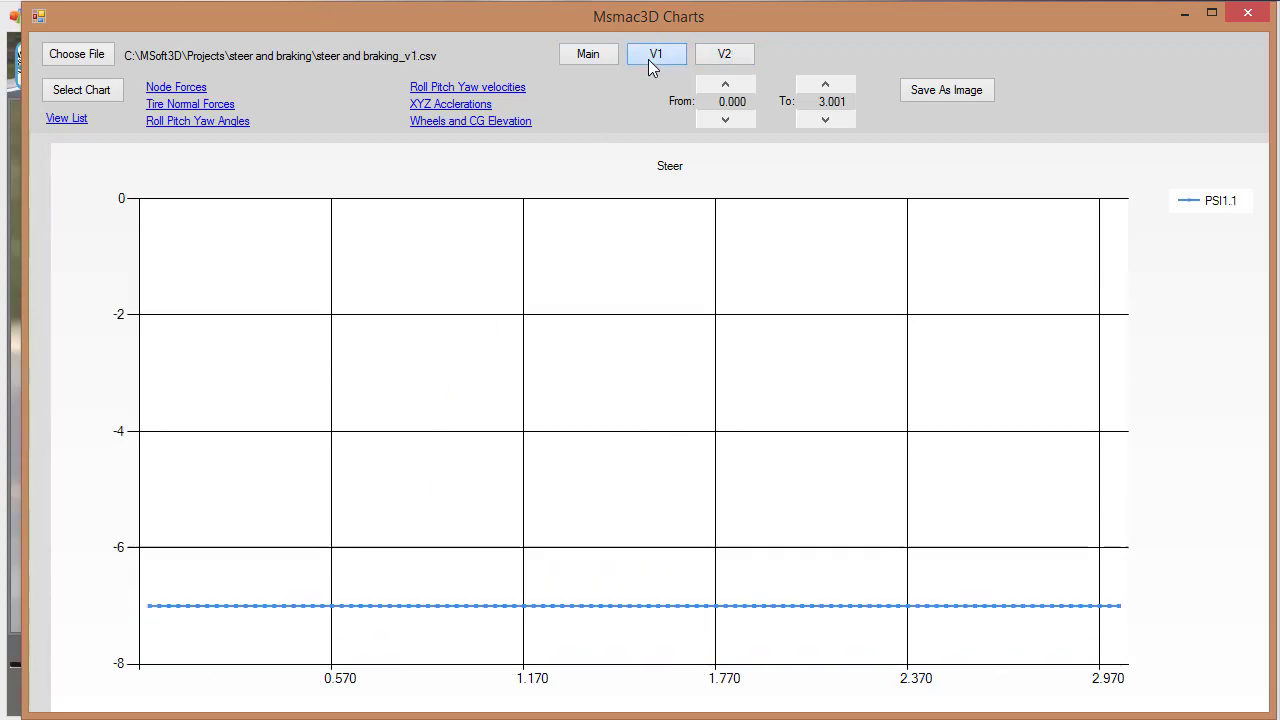